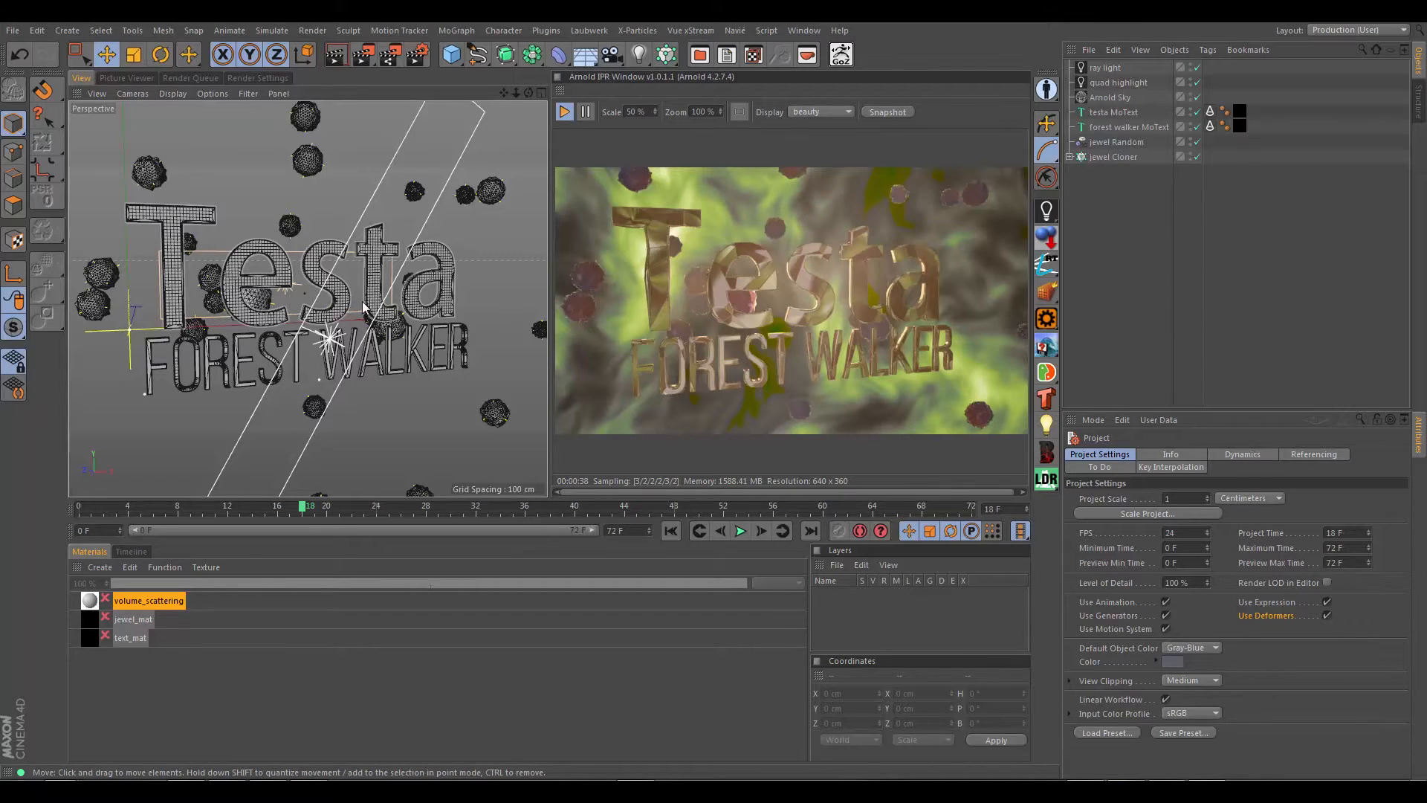
Step: Switch the renderer to Standard and examine the available Multi-Pass channels and the render queue
click(259, 78)
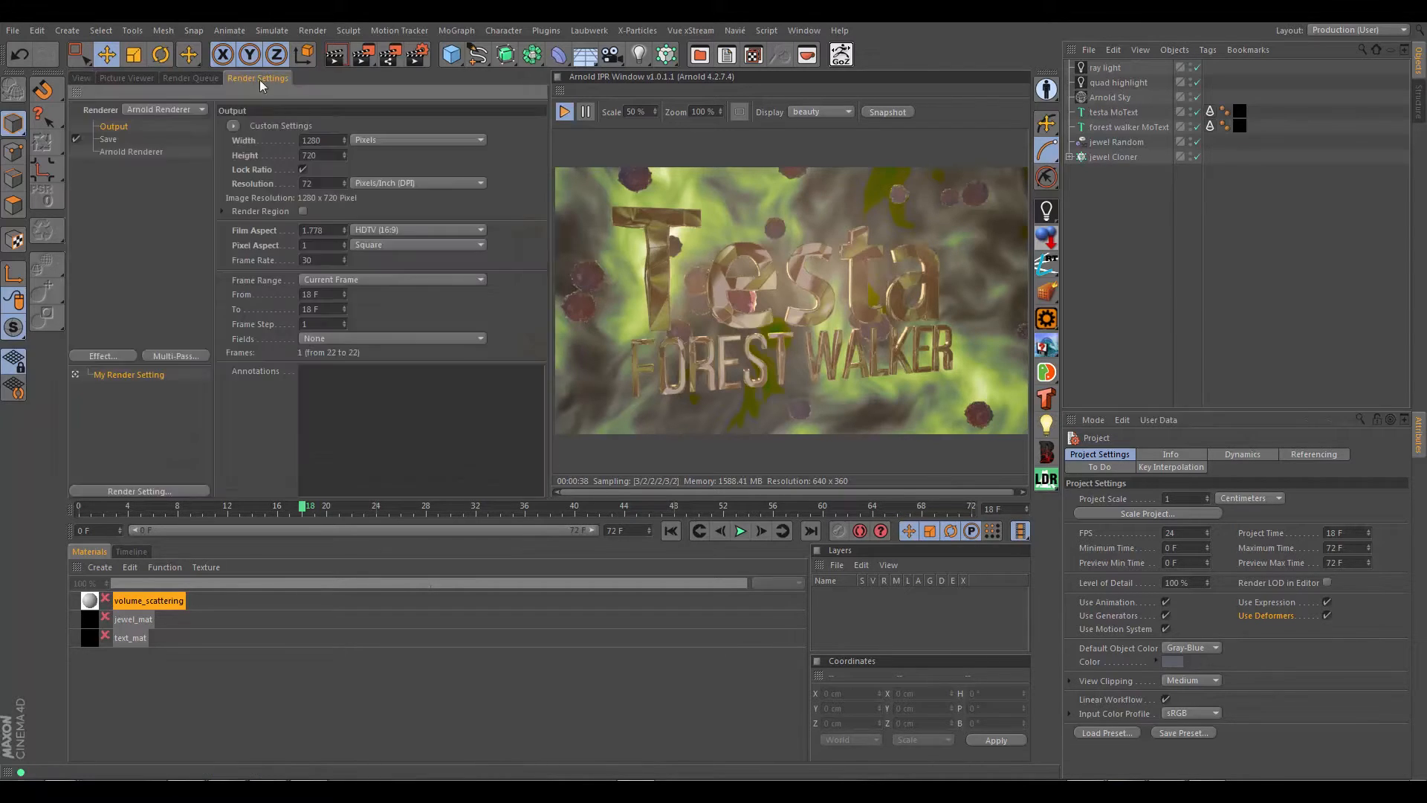
click(177, 109)
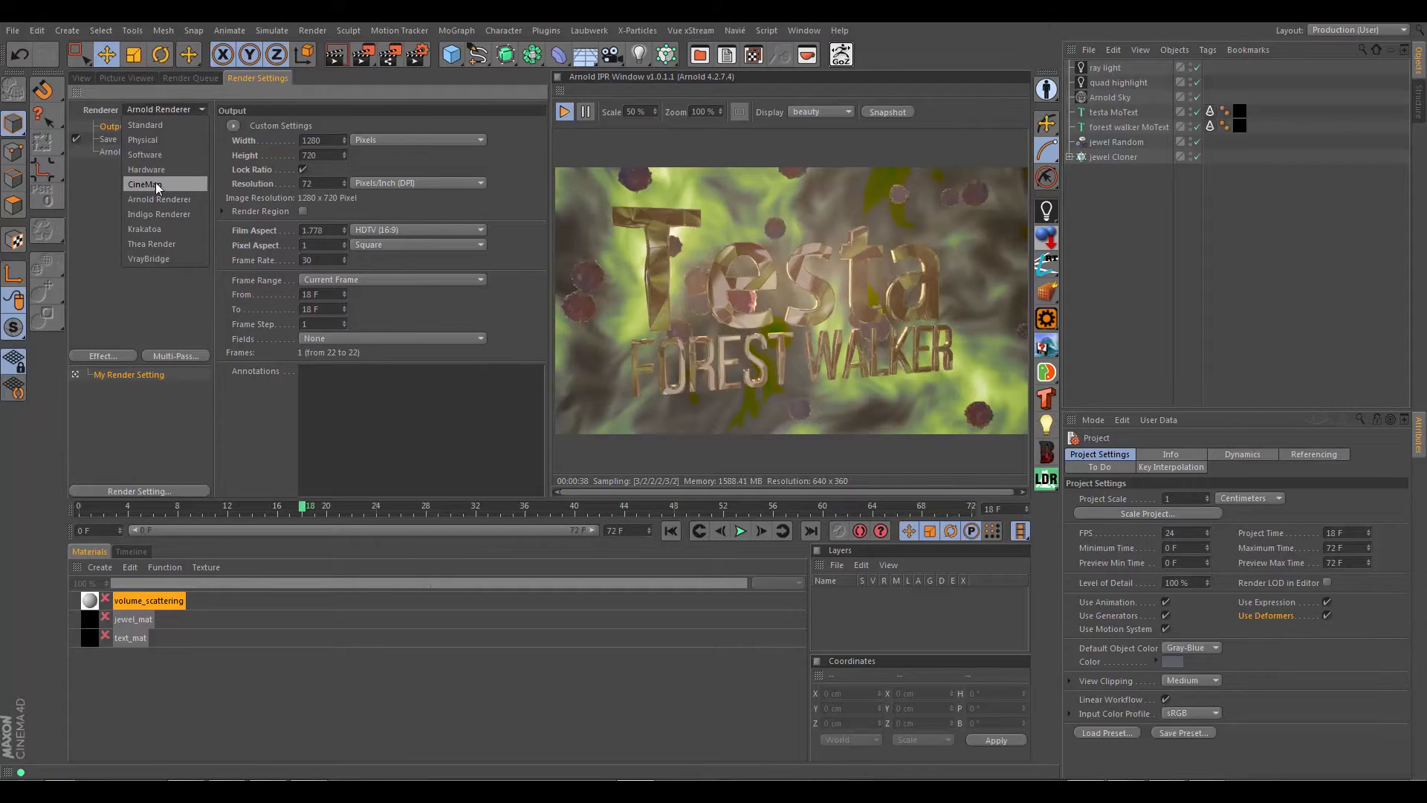
click(160, 127)
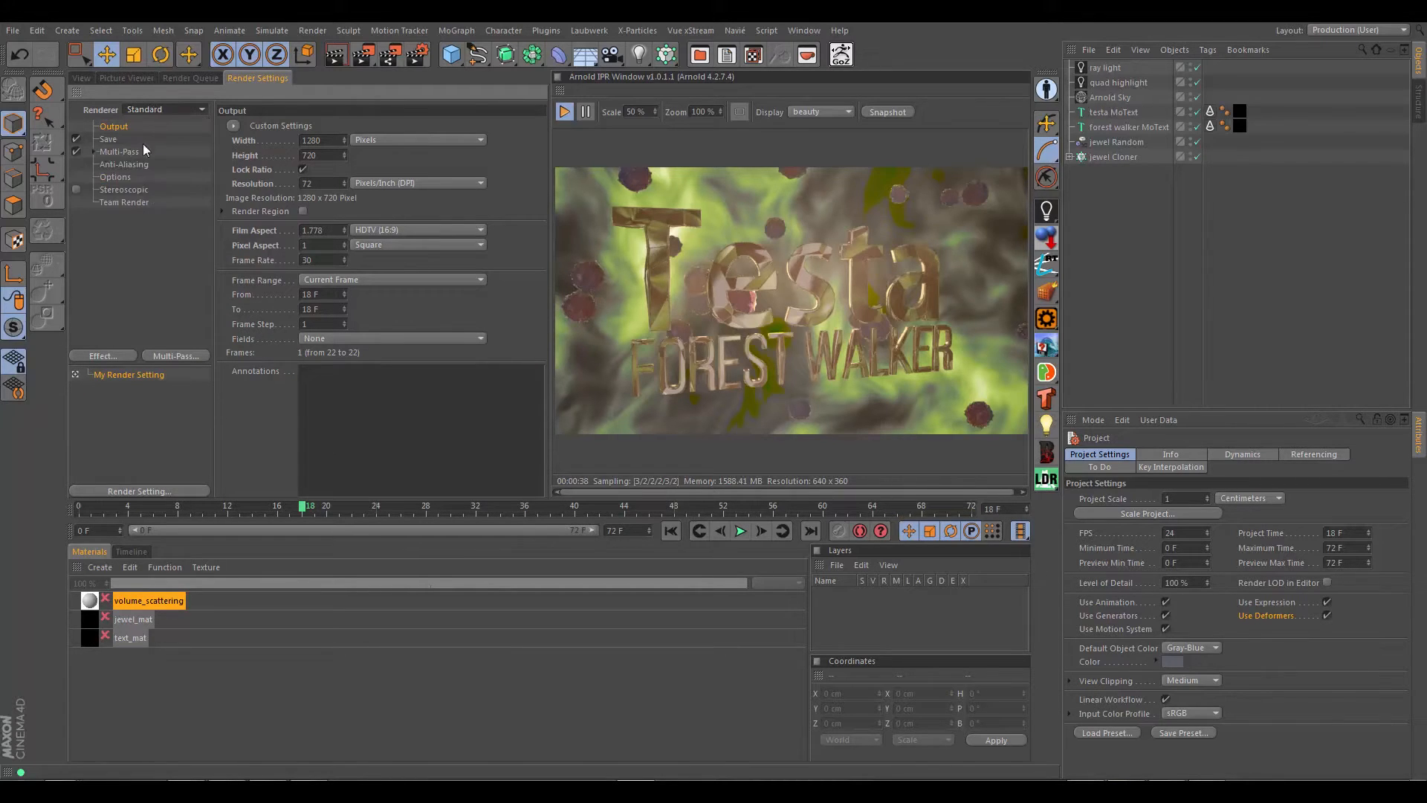
click(105, 151)
click(92, 151)
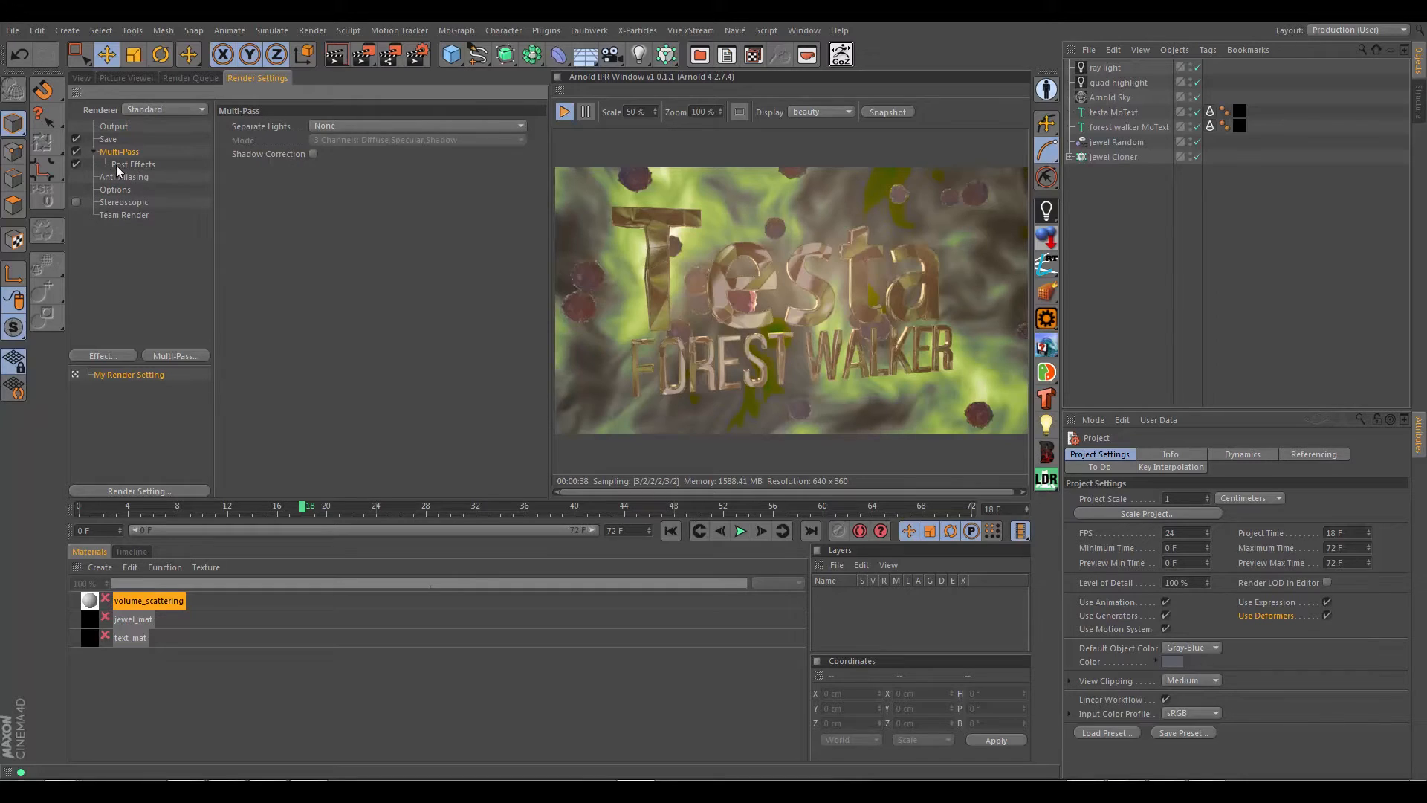
click(147, 356)
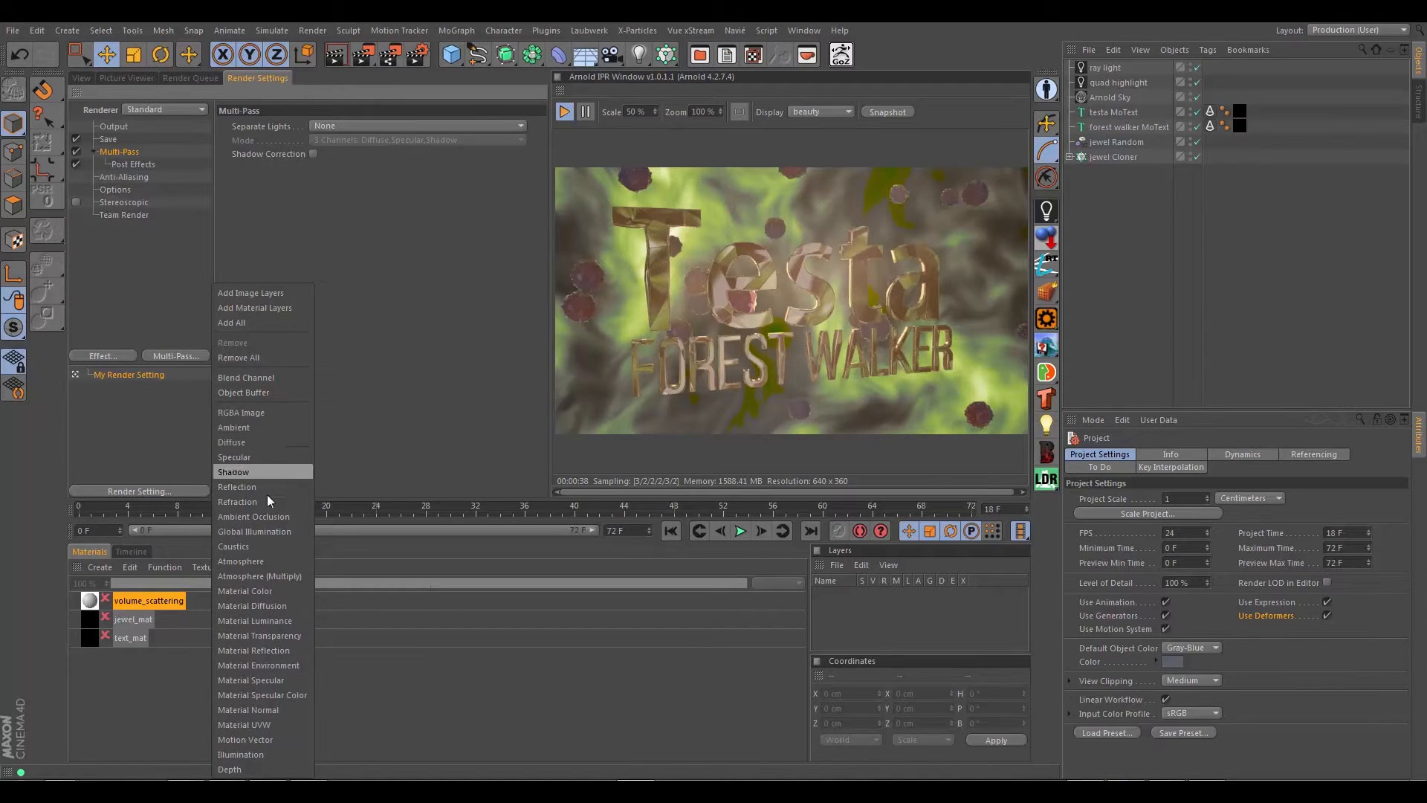
click(176, 310)
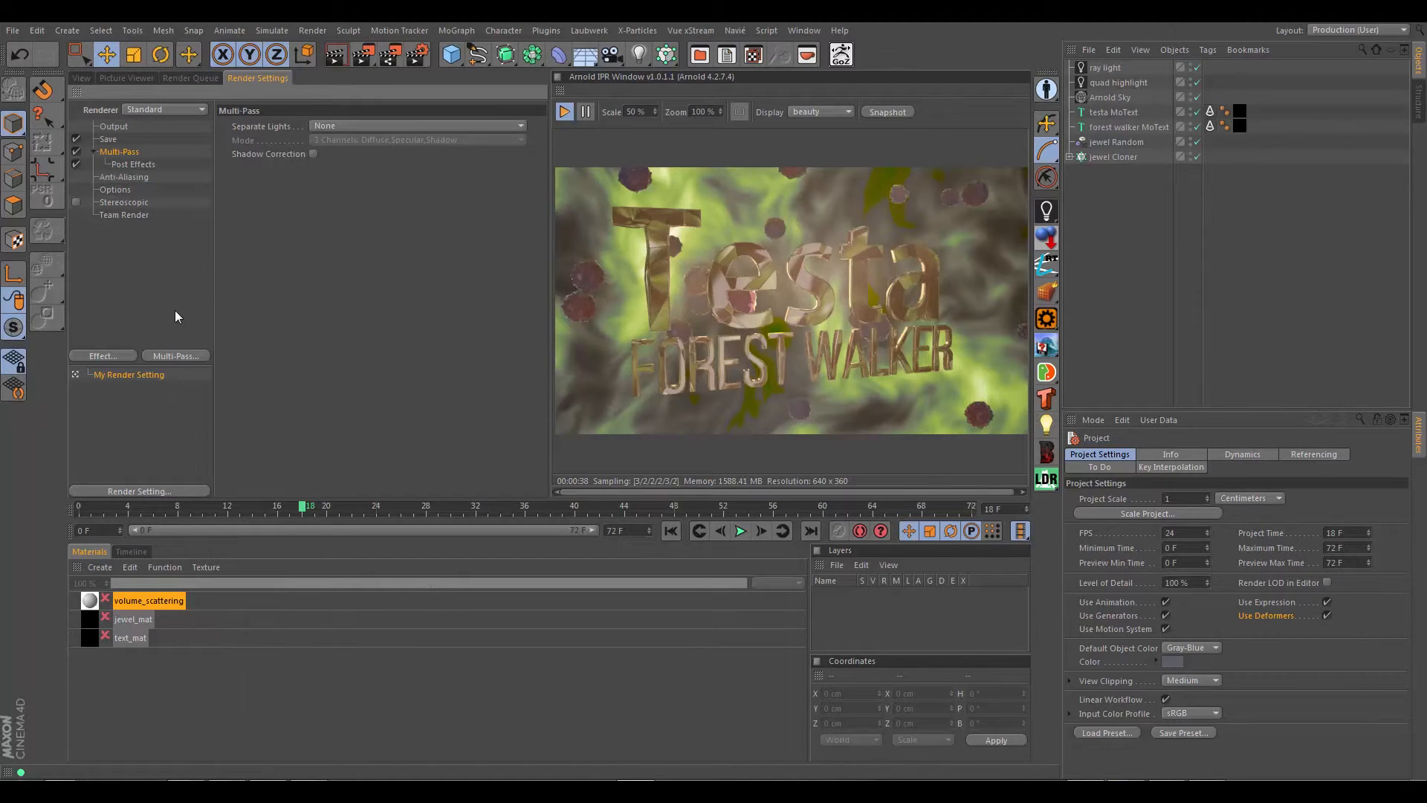
click(190, 78)
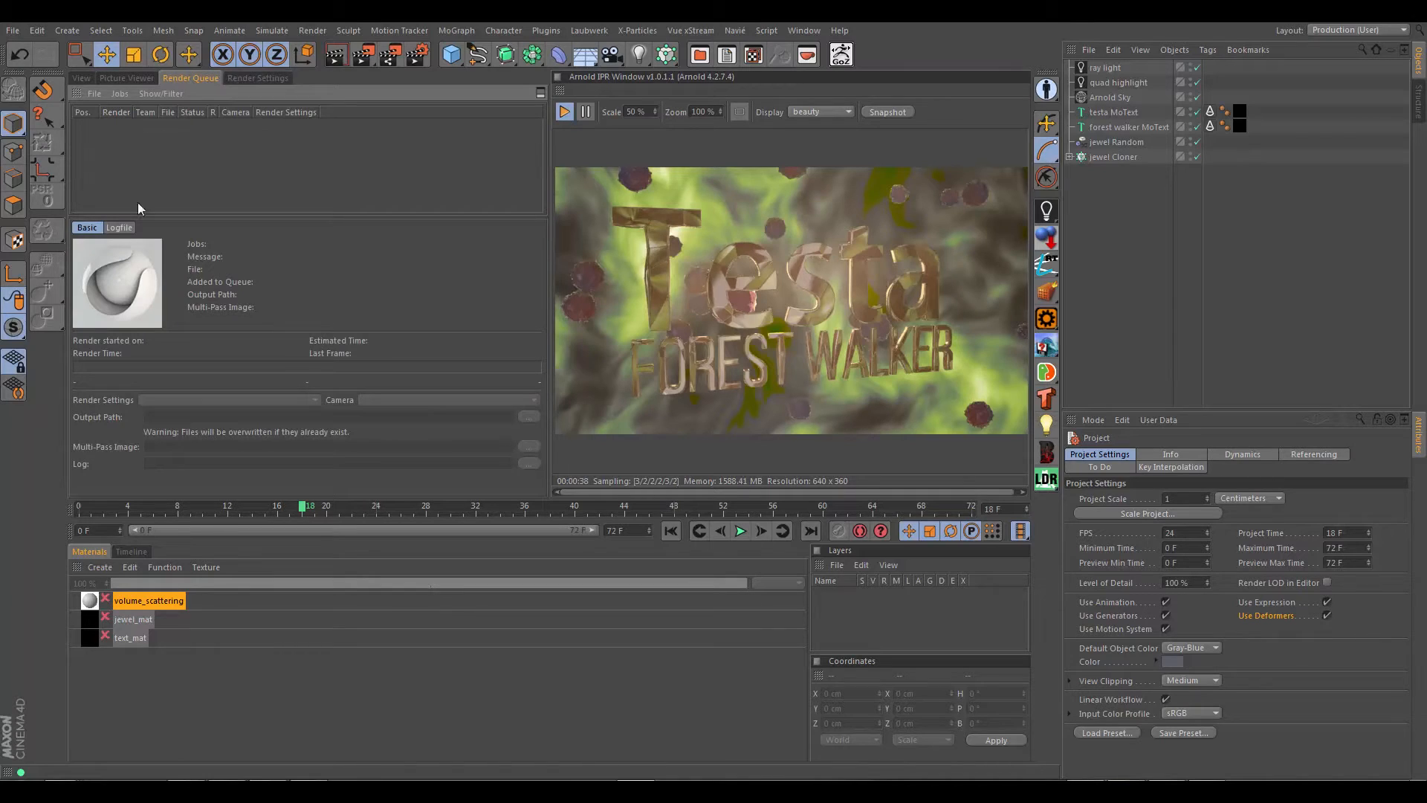
click(82, 77)
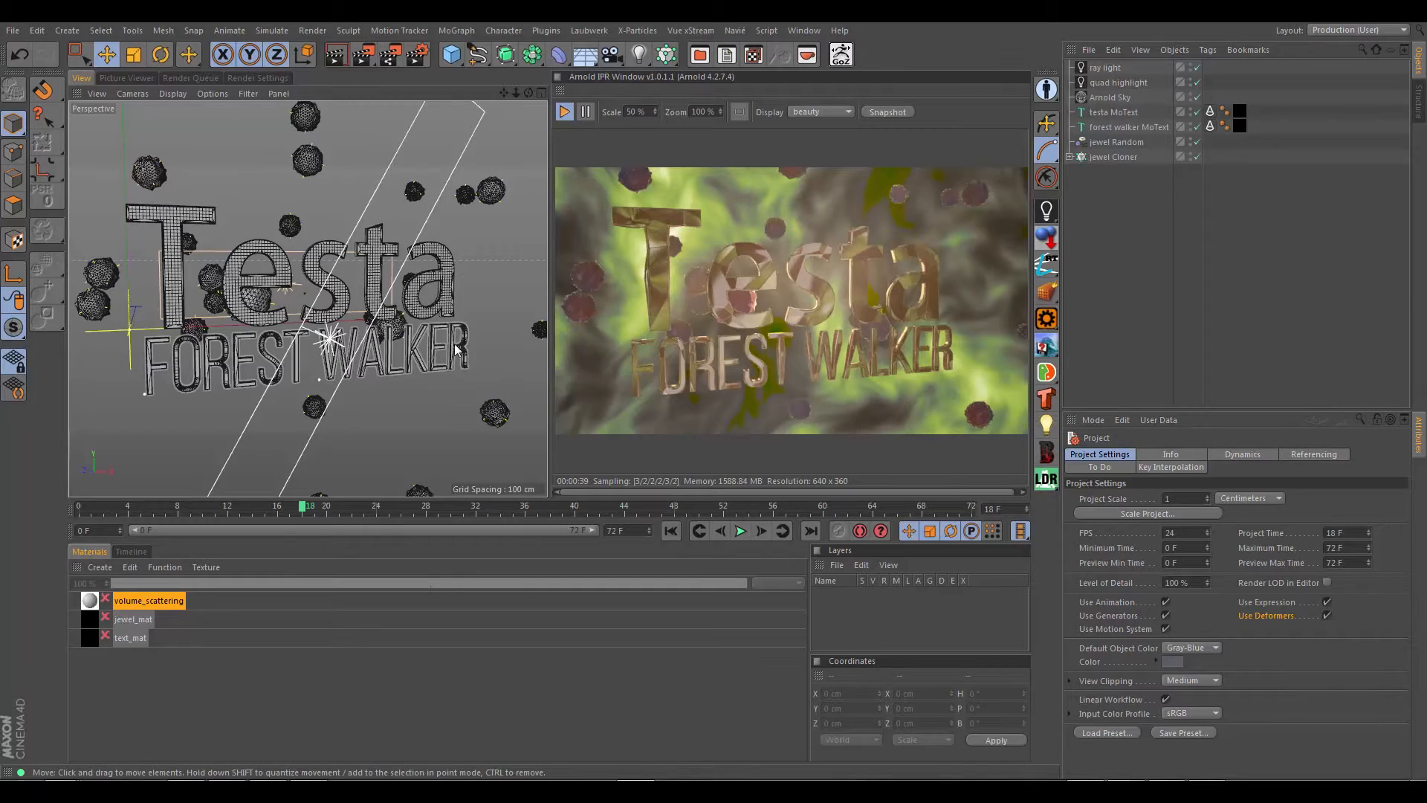
Step: Set the renderer in the render settings back to Arnold Renderer
click(262, 75)
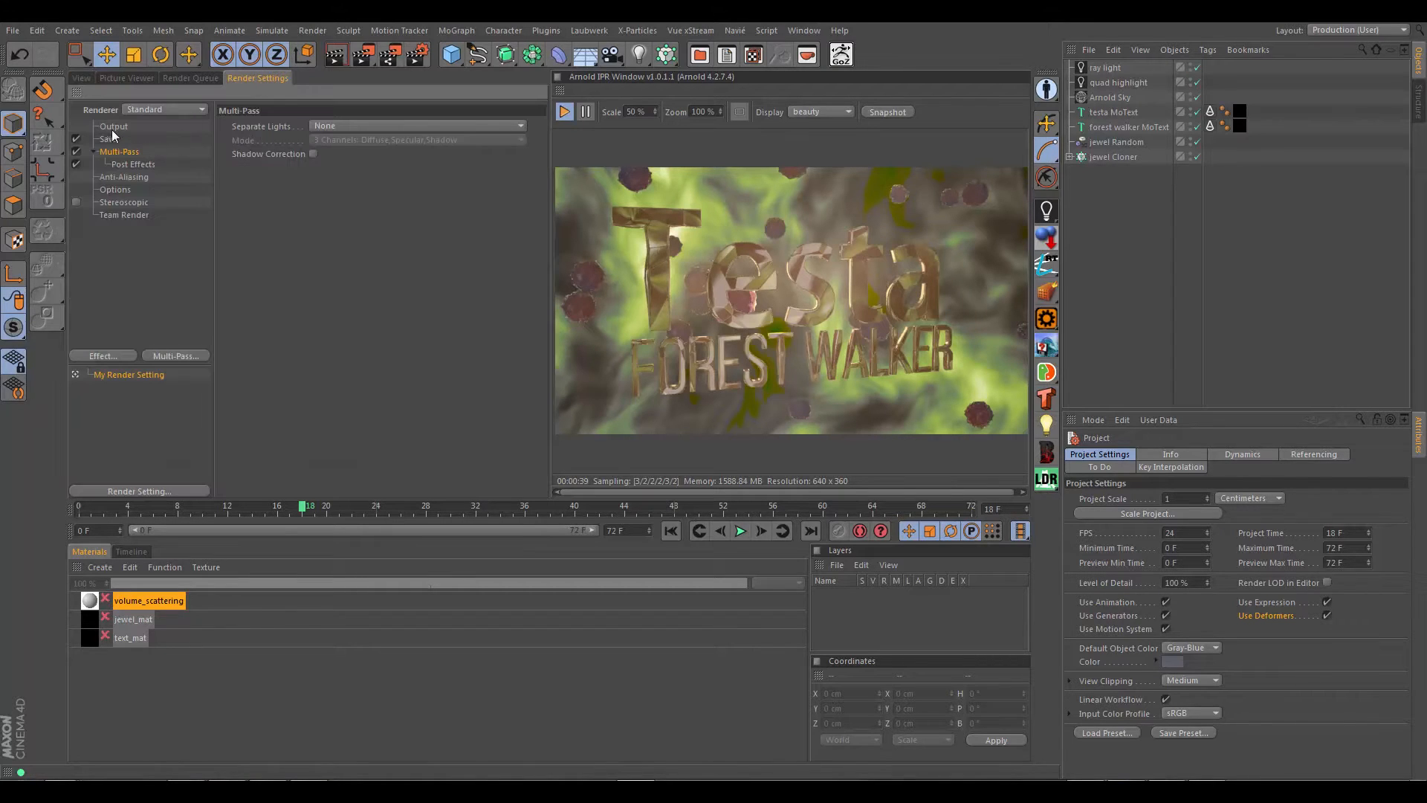
click(112, 128)
click(162, 109)
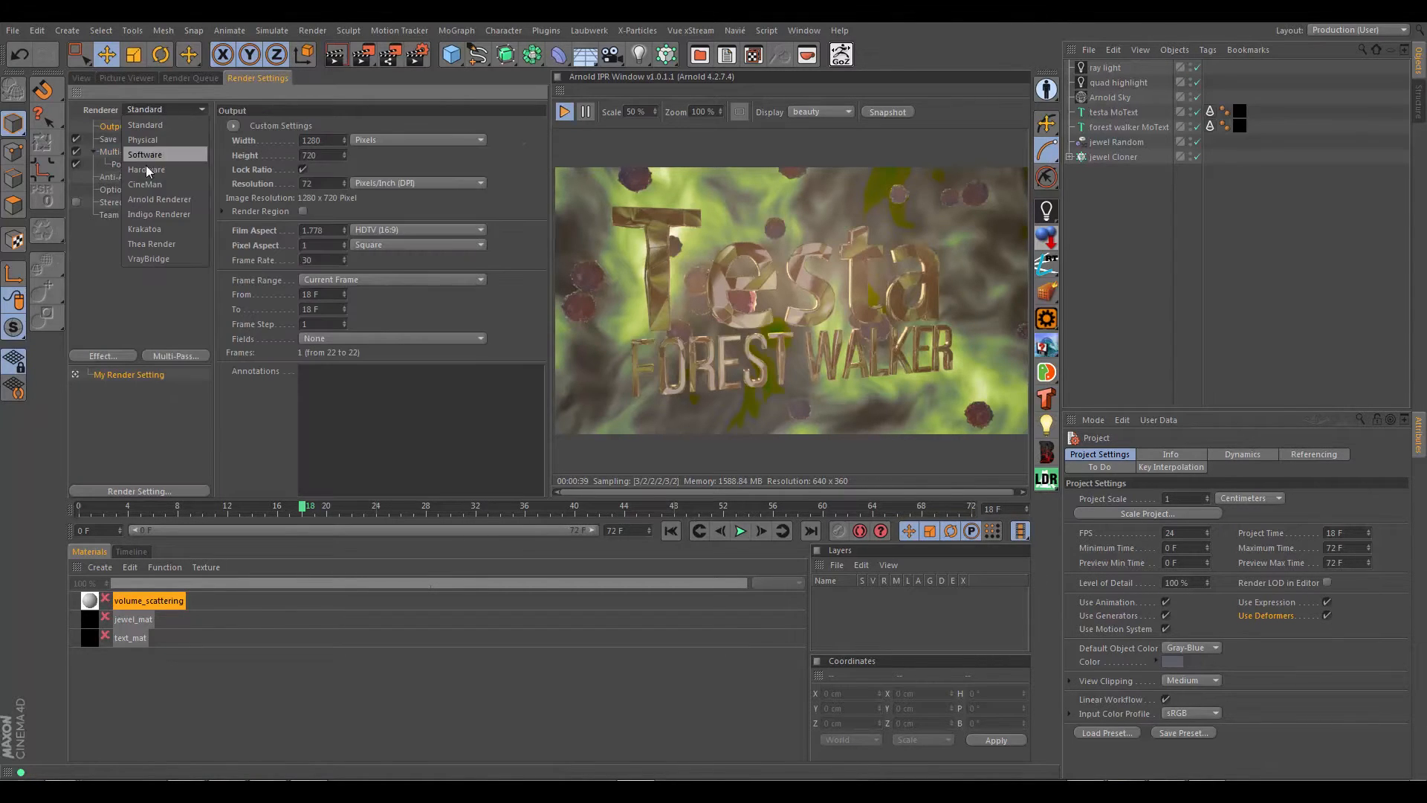
click(159, 202)
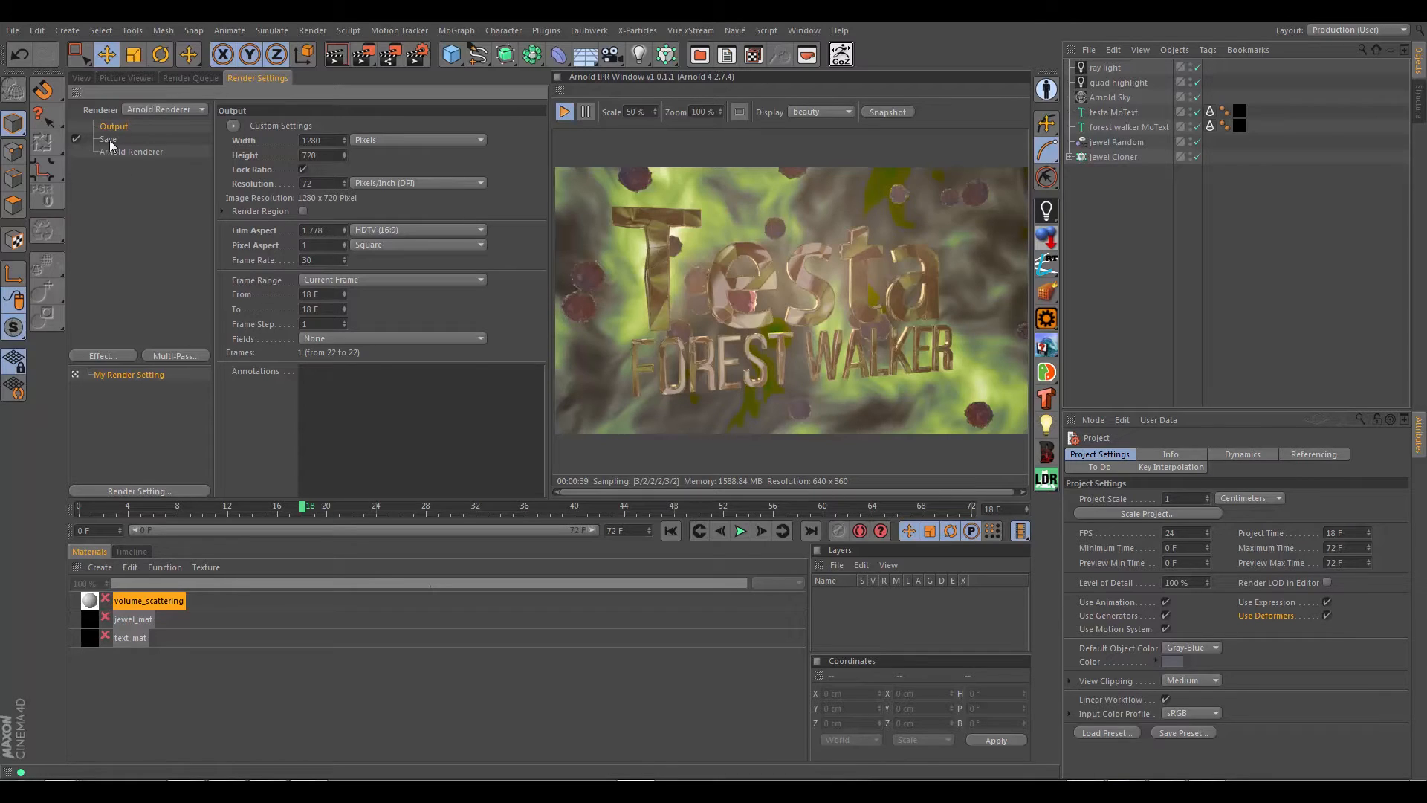
Step: Examine the render save settings and the file formats offered for the regular image, then return to the perspective view
click(110, 140)
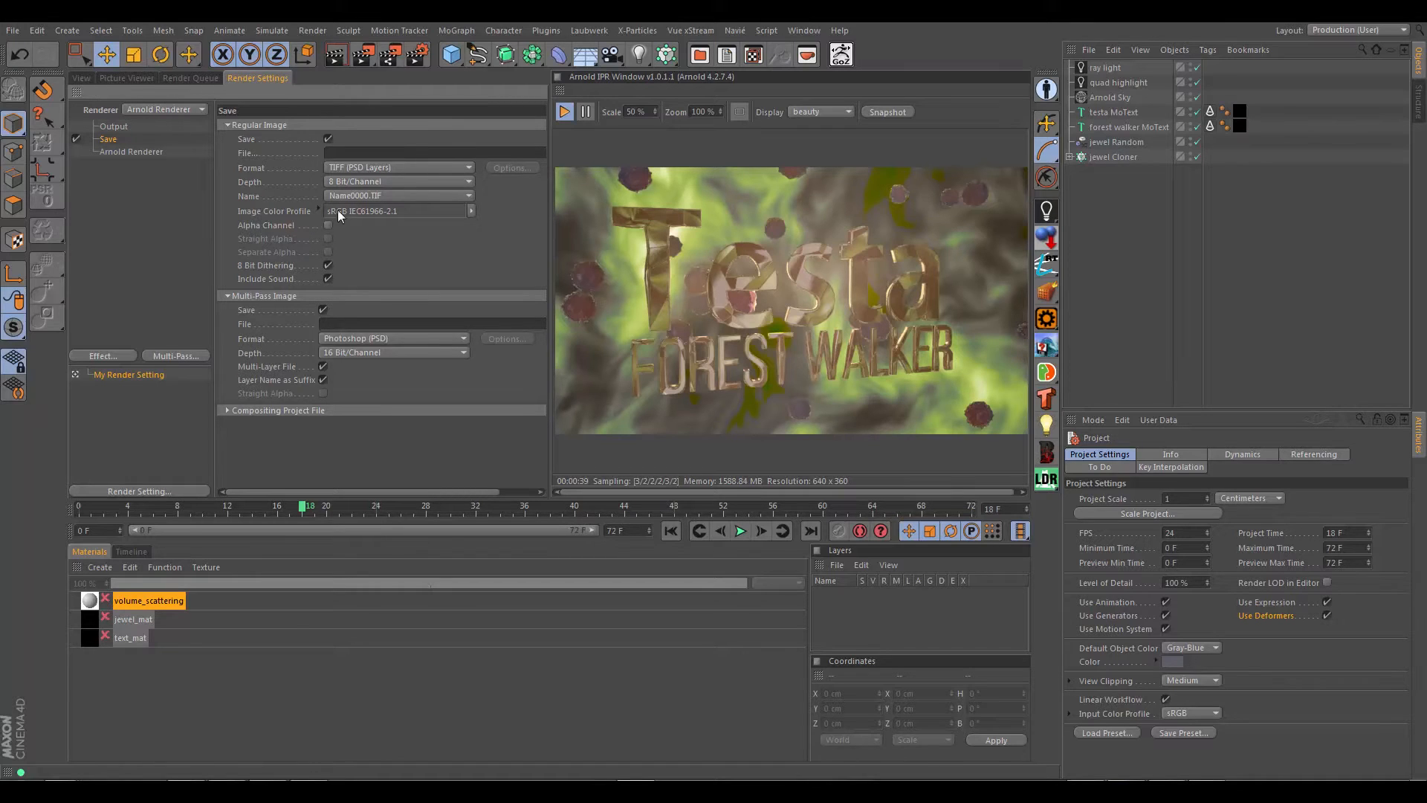
click(426, 167)
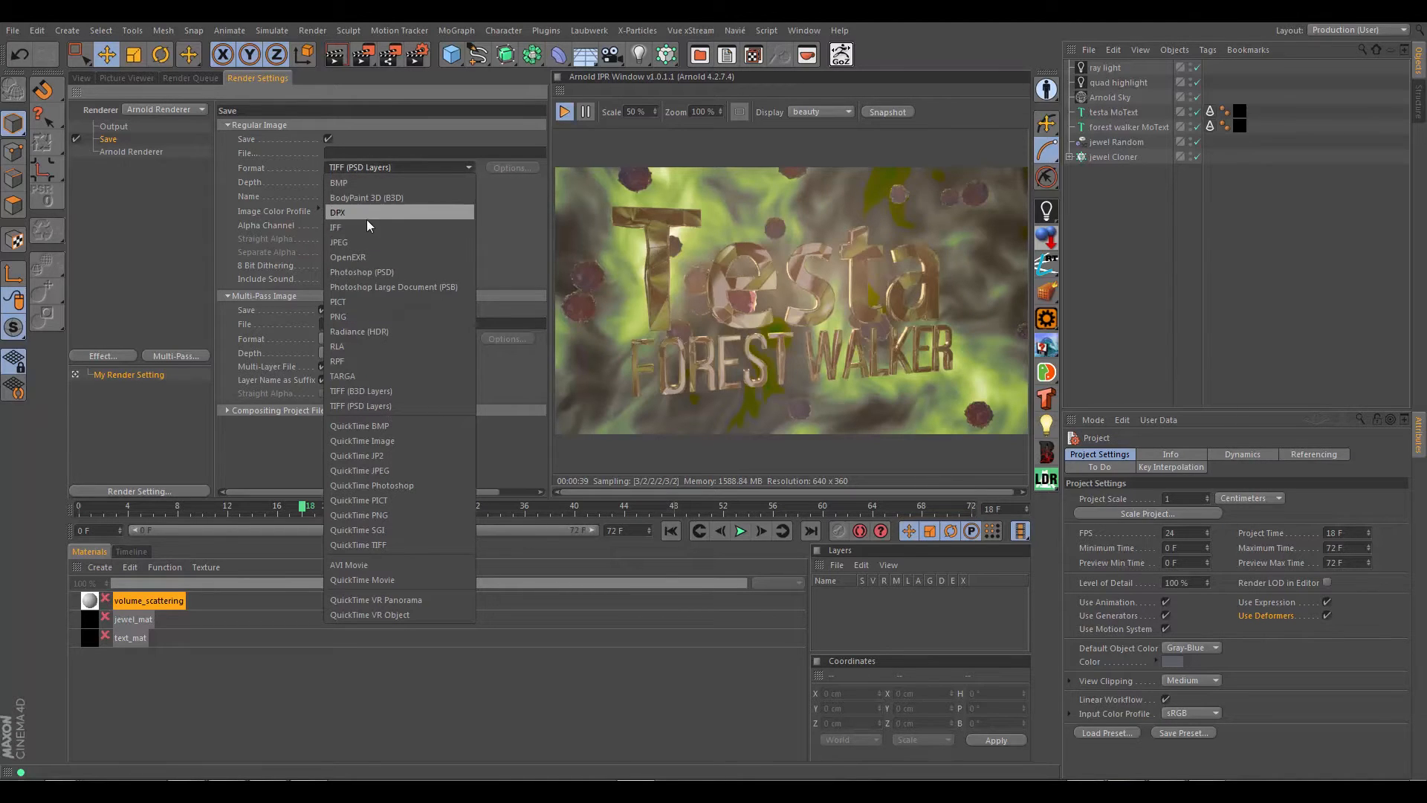
click(502, 234)
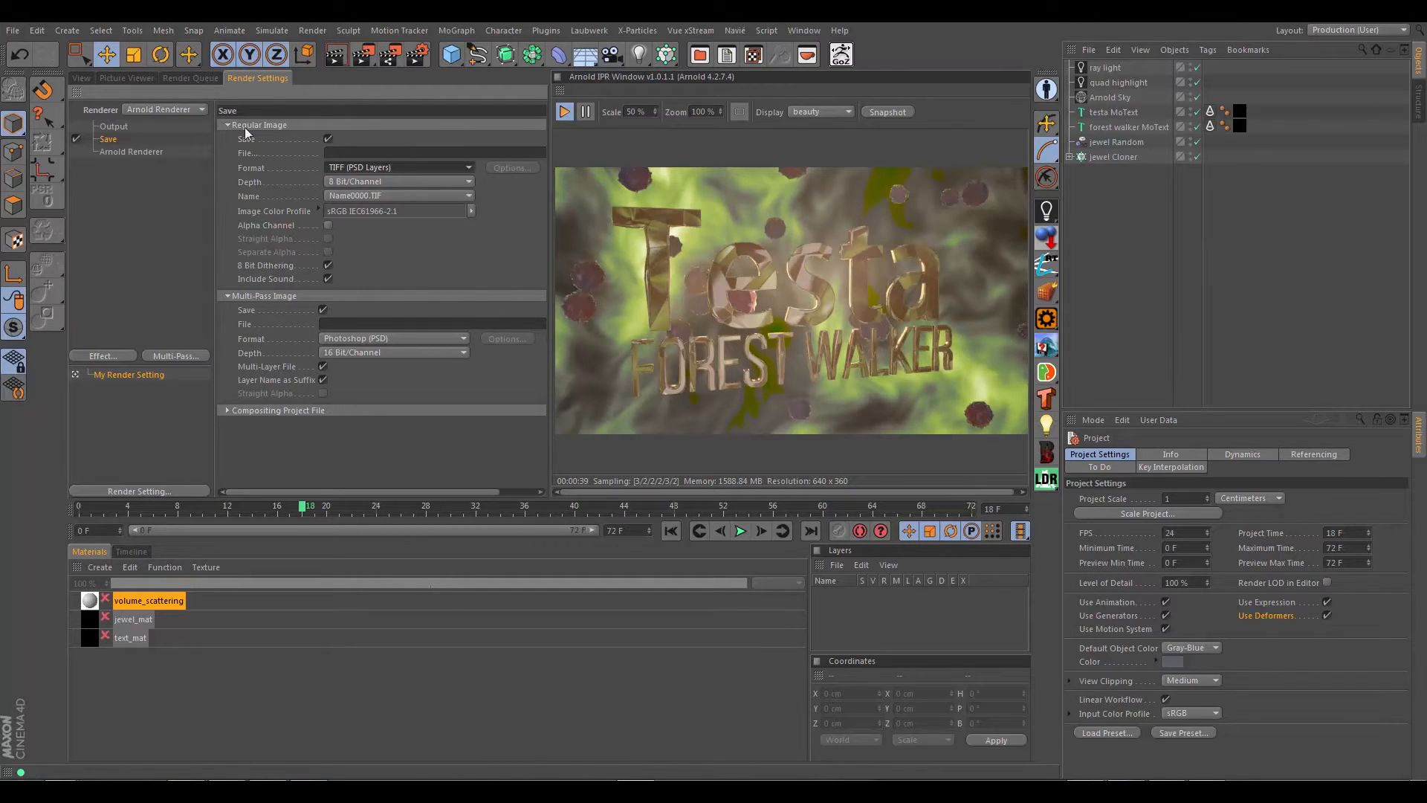
click(81, 79)
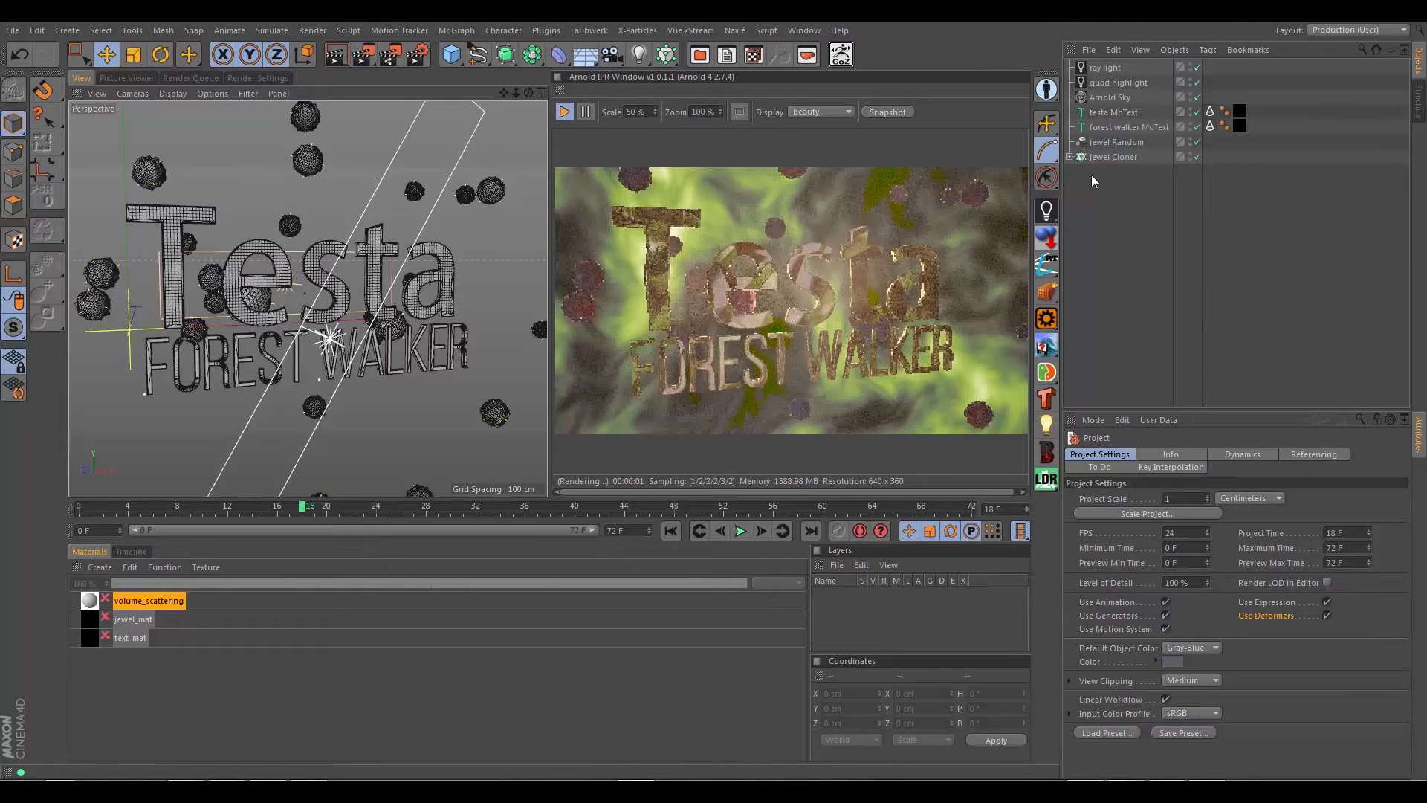
Step: Add an Arnold Driver object to the scene
click(1054, 207)
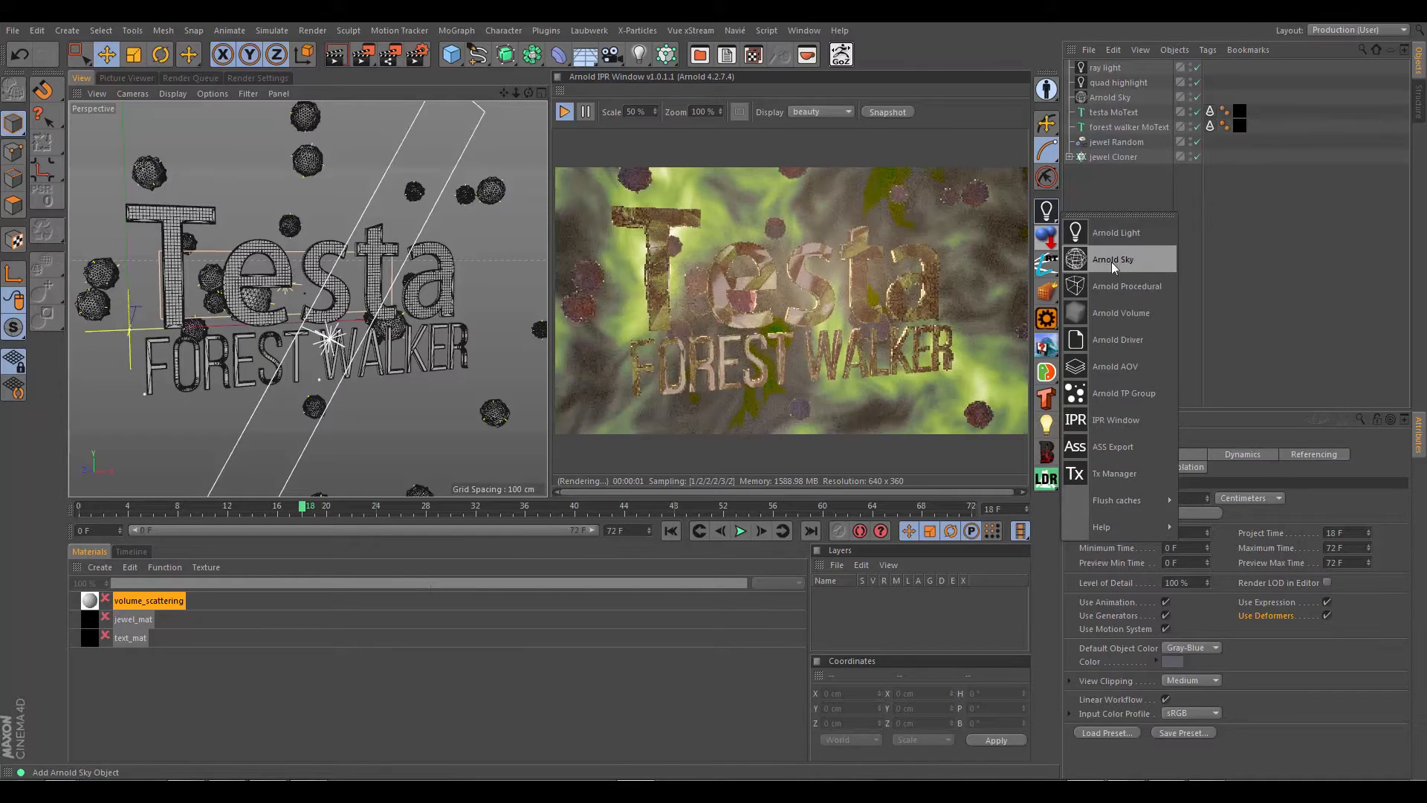
click(1116, 341)
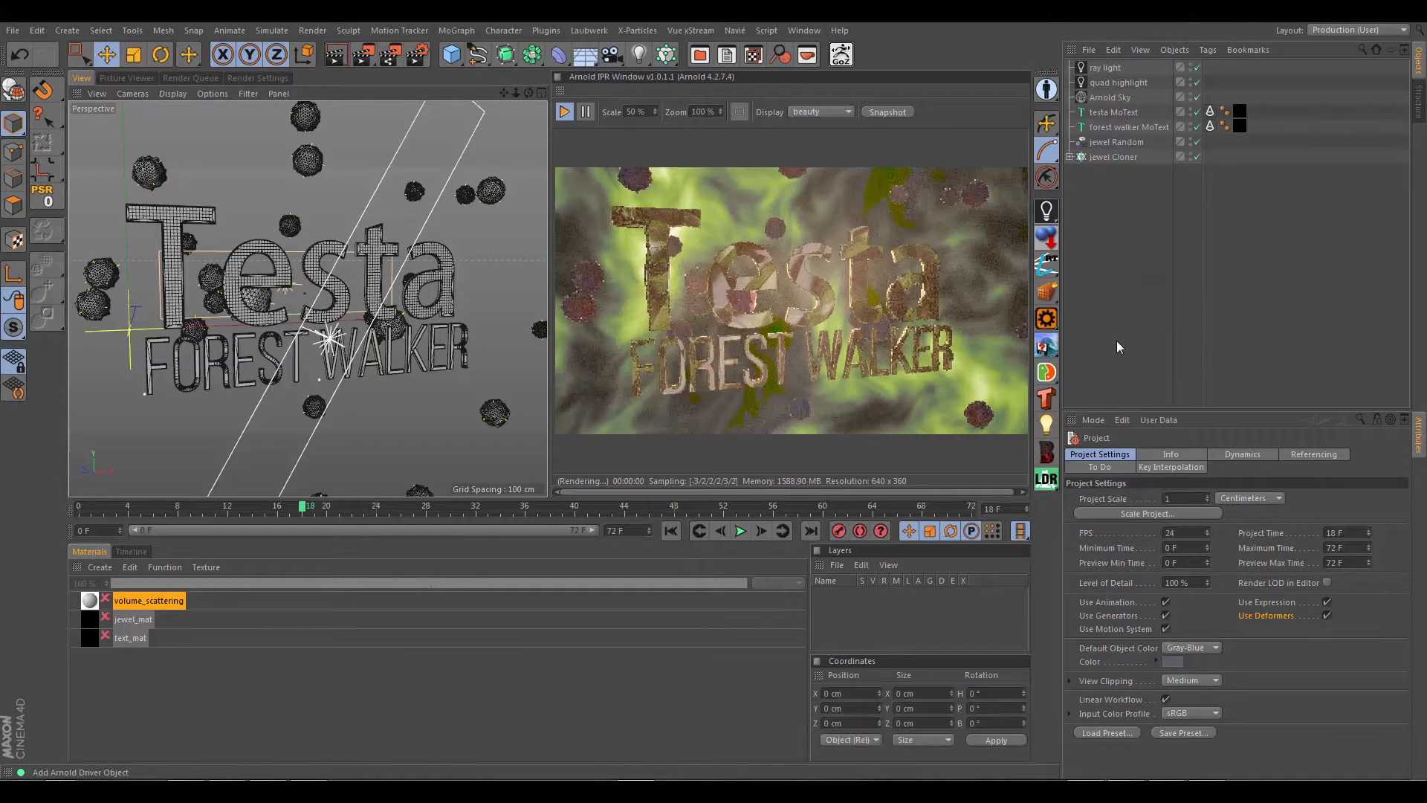
click(1047, 211)
click(1265, 291)
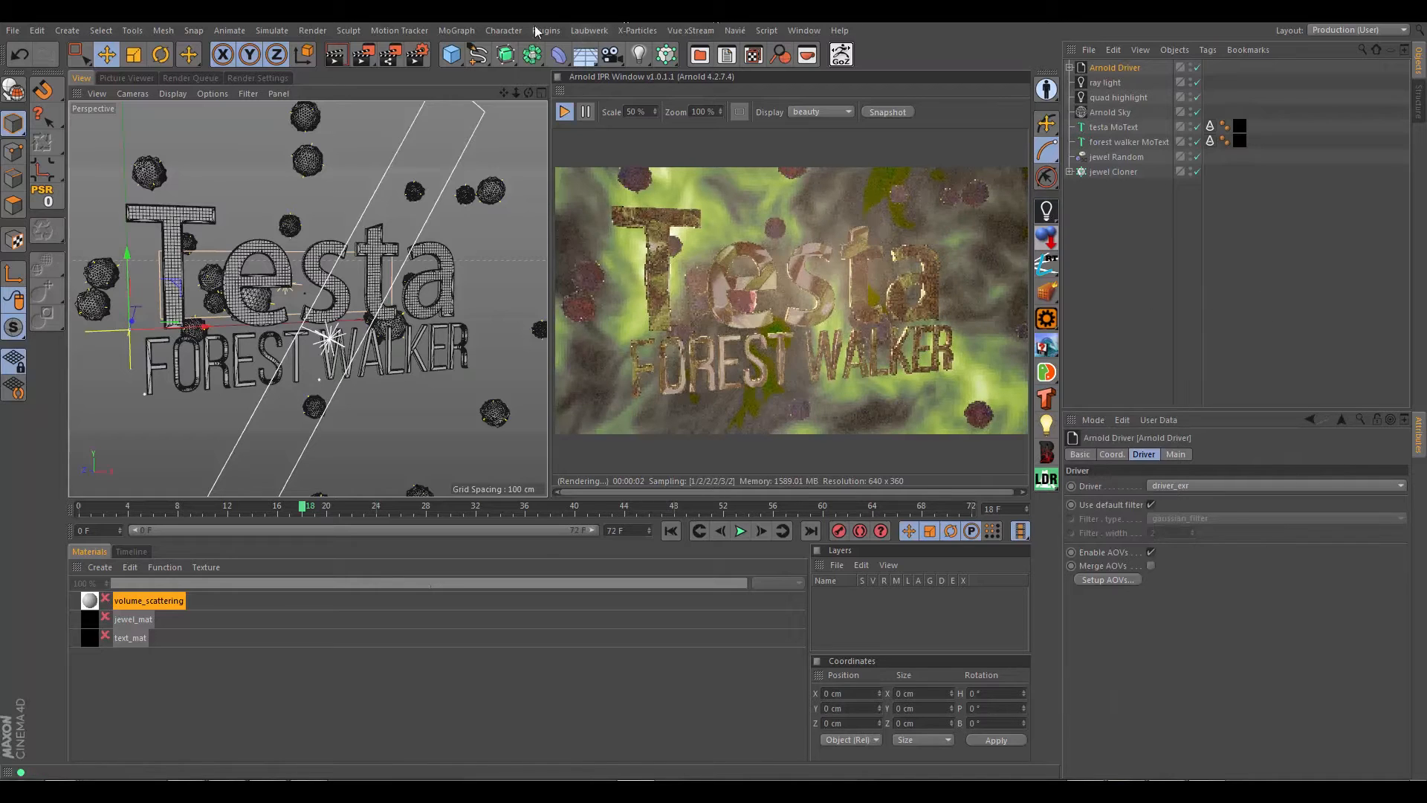
click(542, 29)
mouse_move(639, 70)
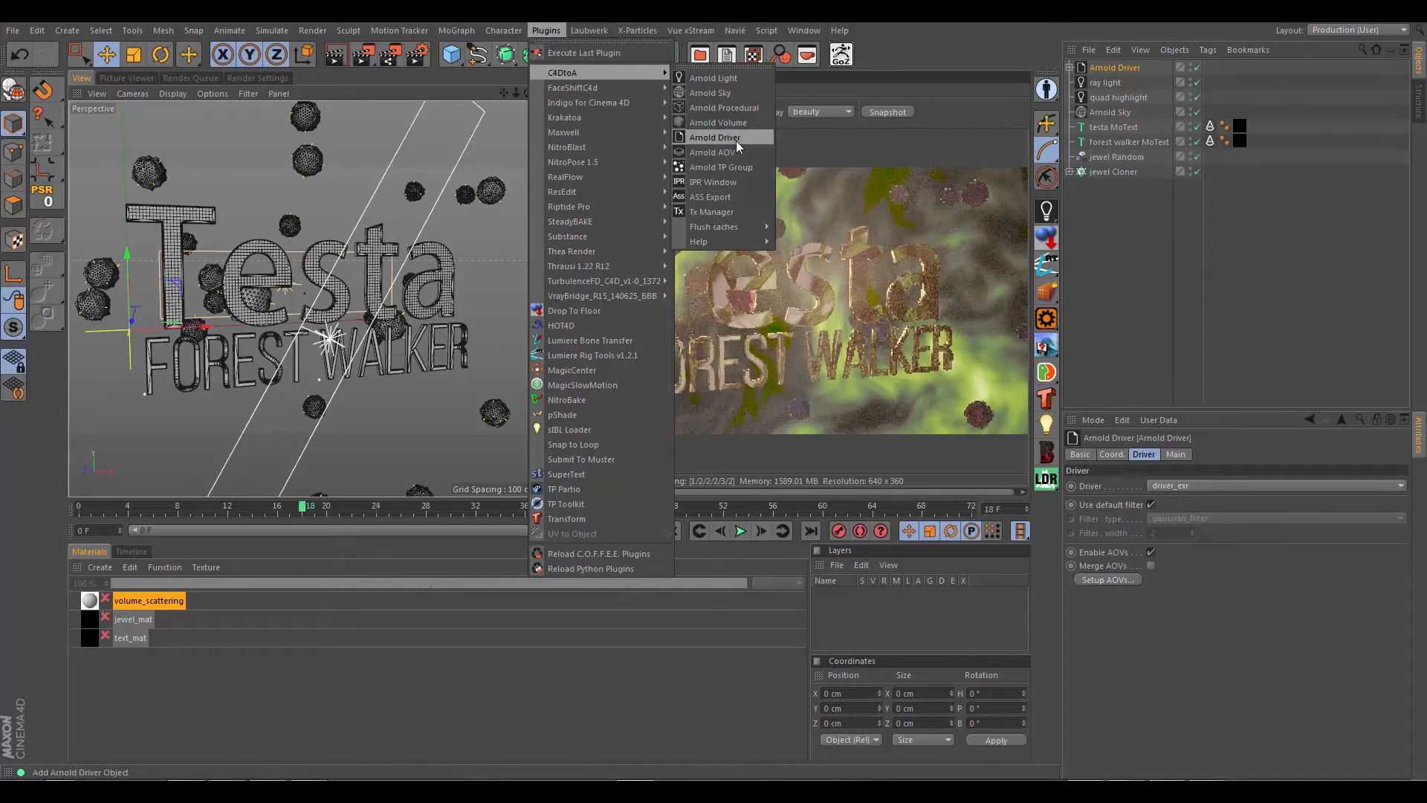
click(1149, 299)
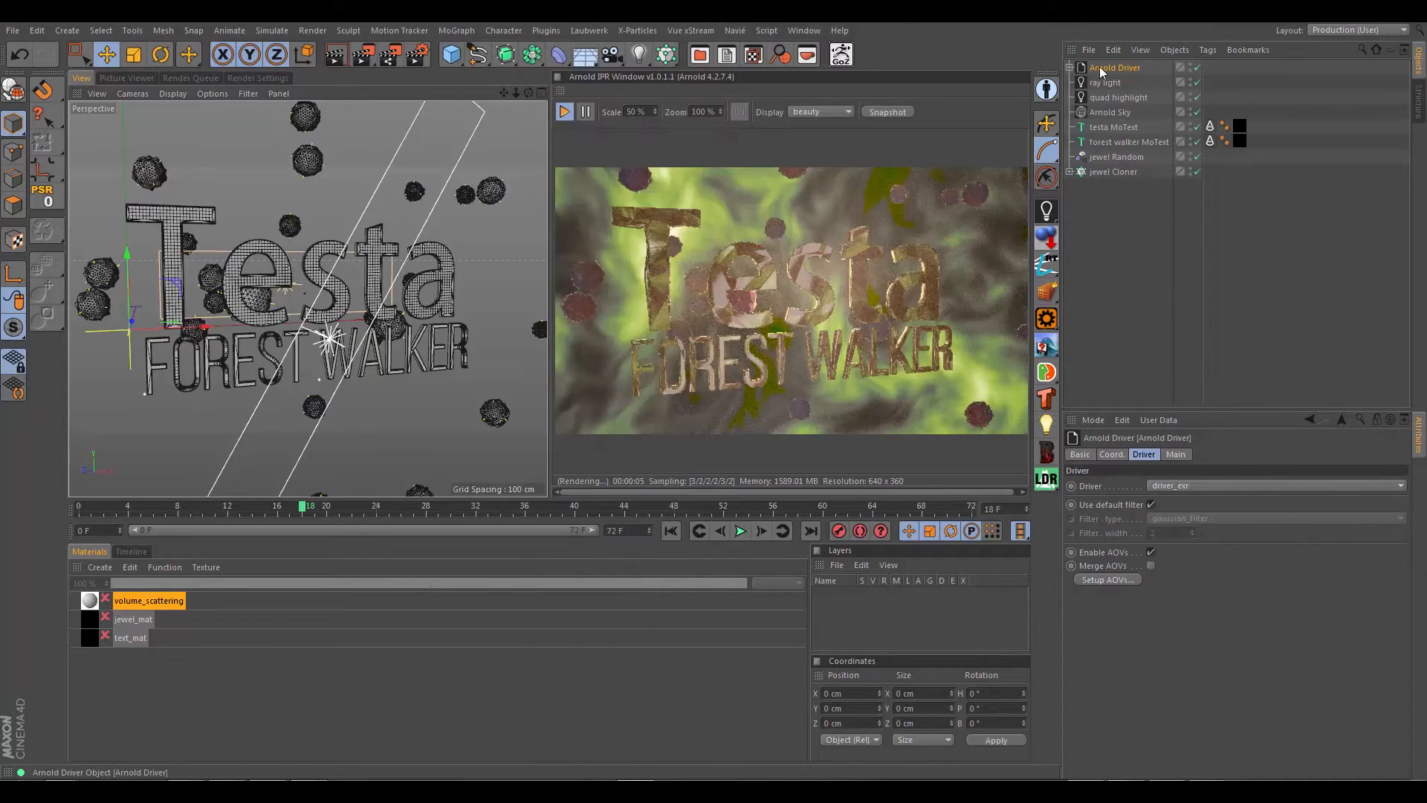
Step: Expand the Arnold Driver, set its driver type to driver_c4d_display, and choose beauty as the IPR window's display
click(1070, 68)
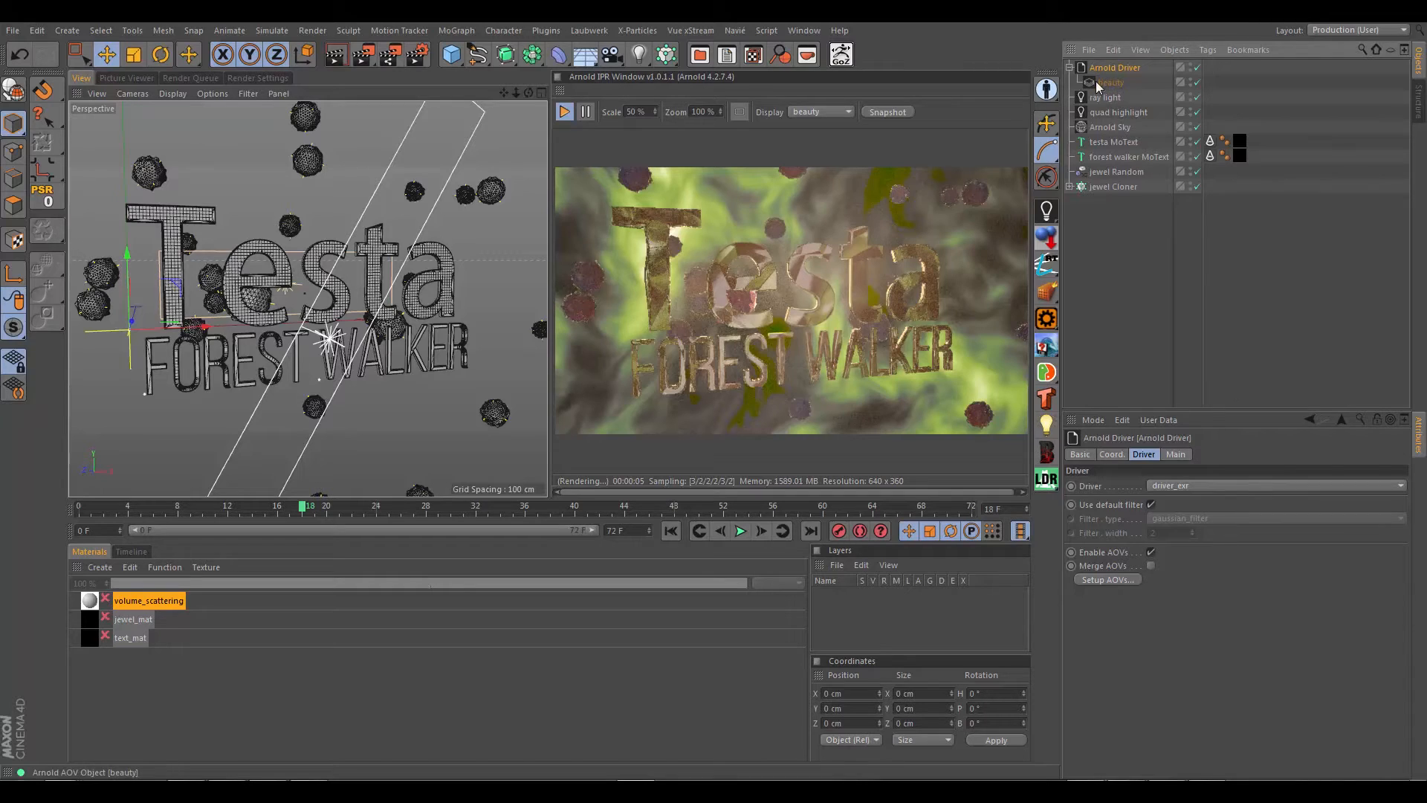
click(1235, 486)
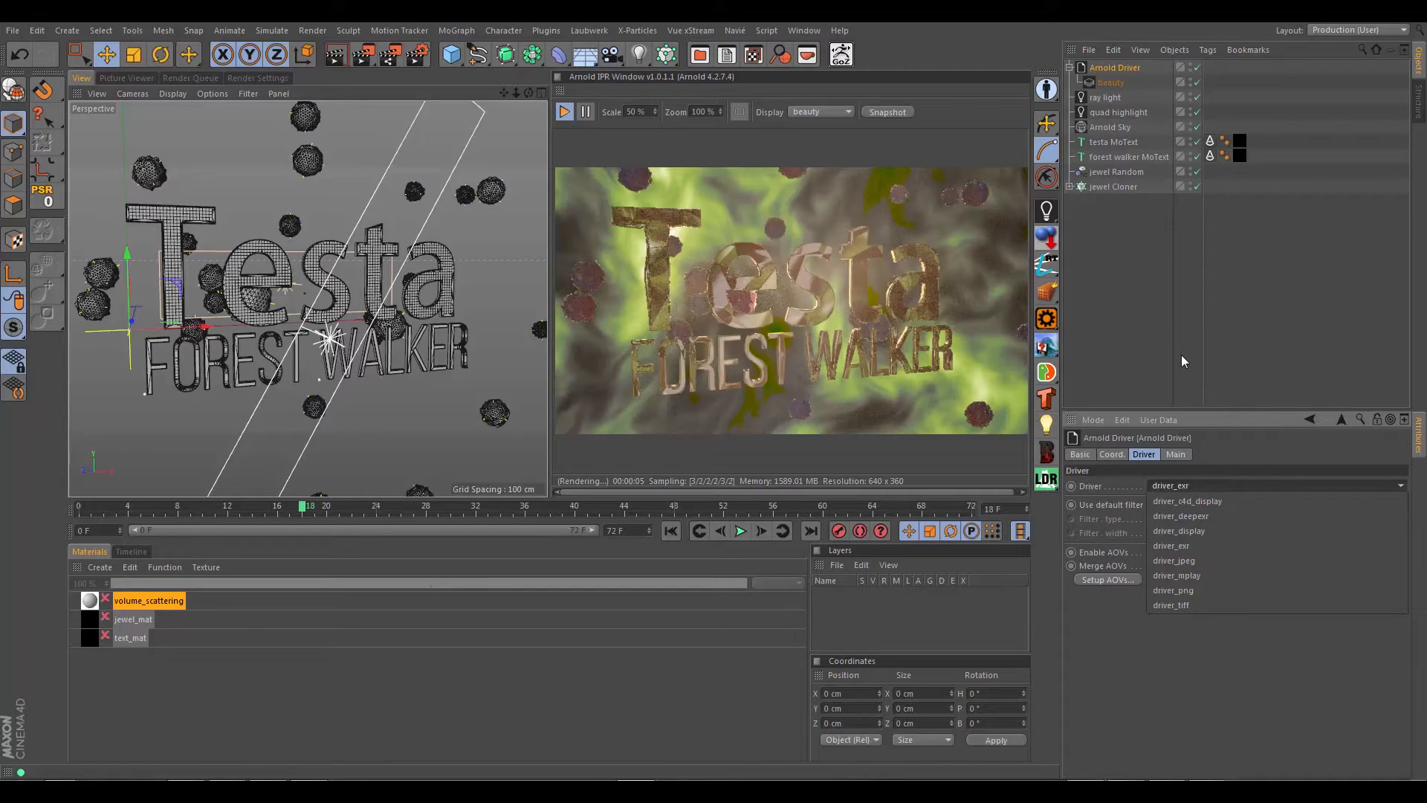
click(1180, 501)
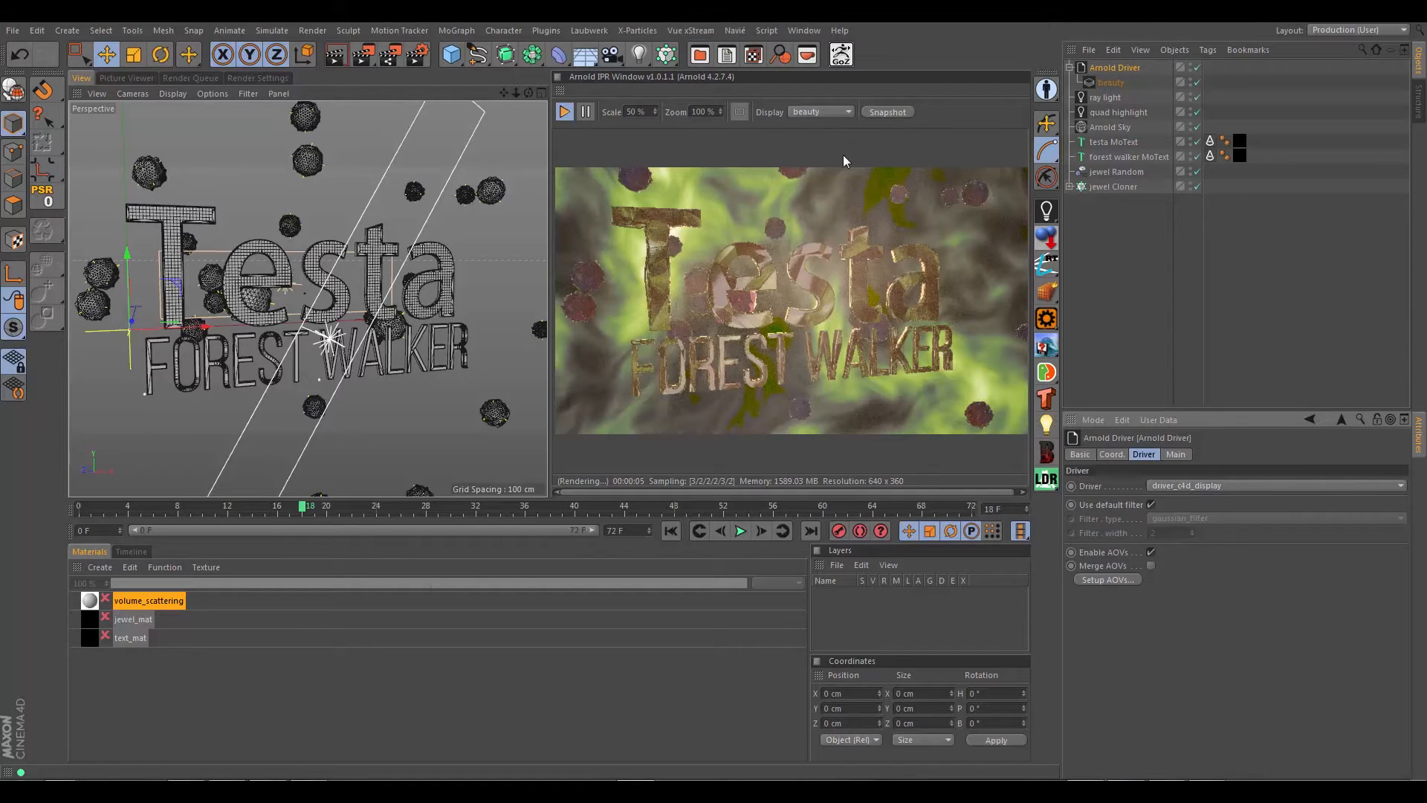
click(828, 111)
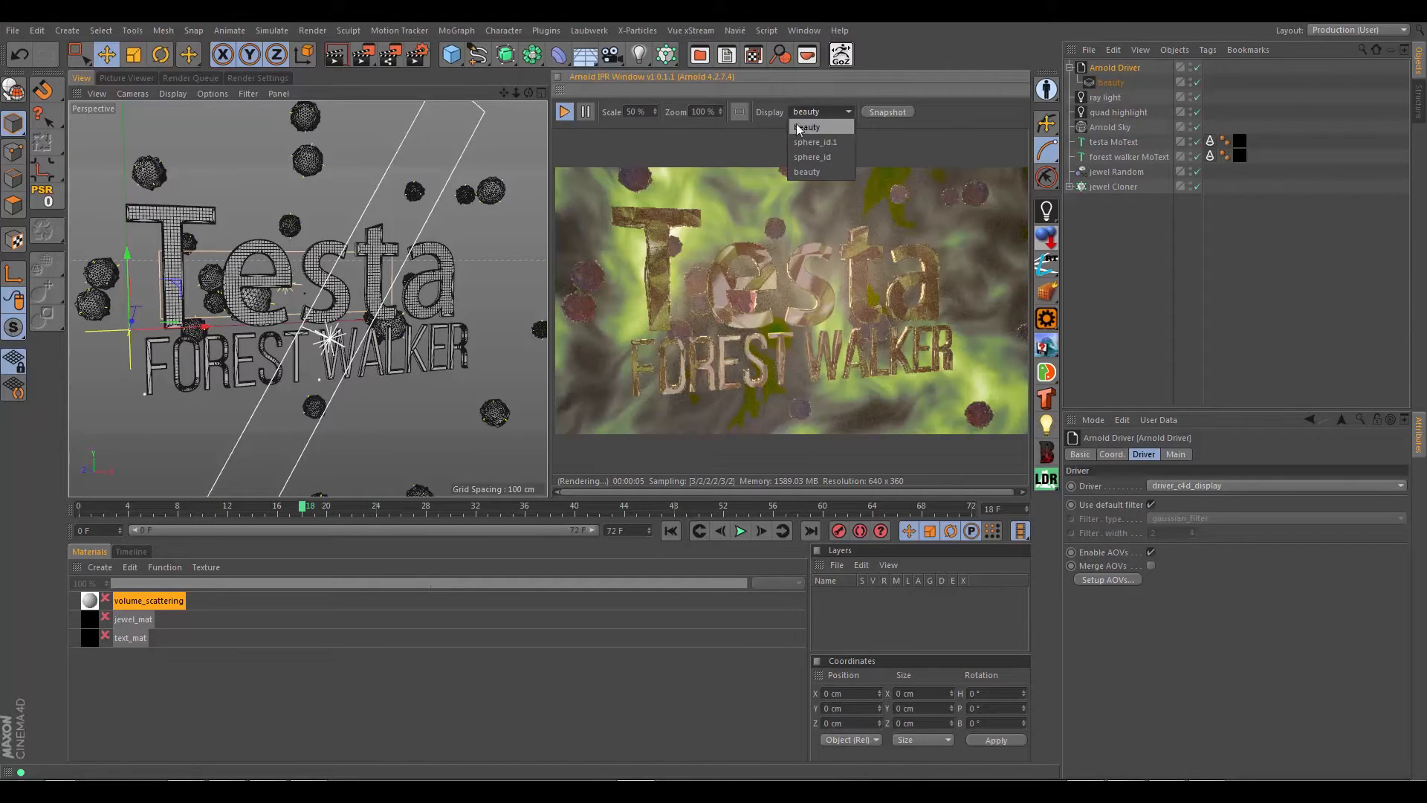
click(810, 127)
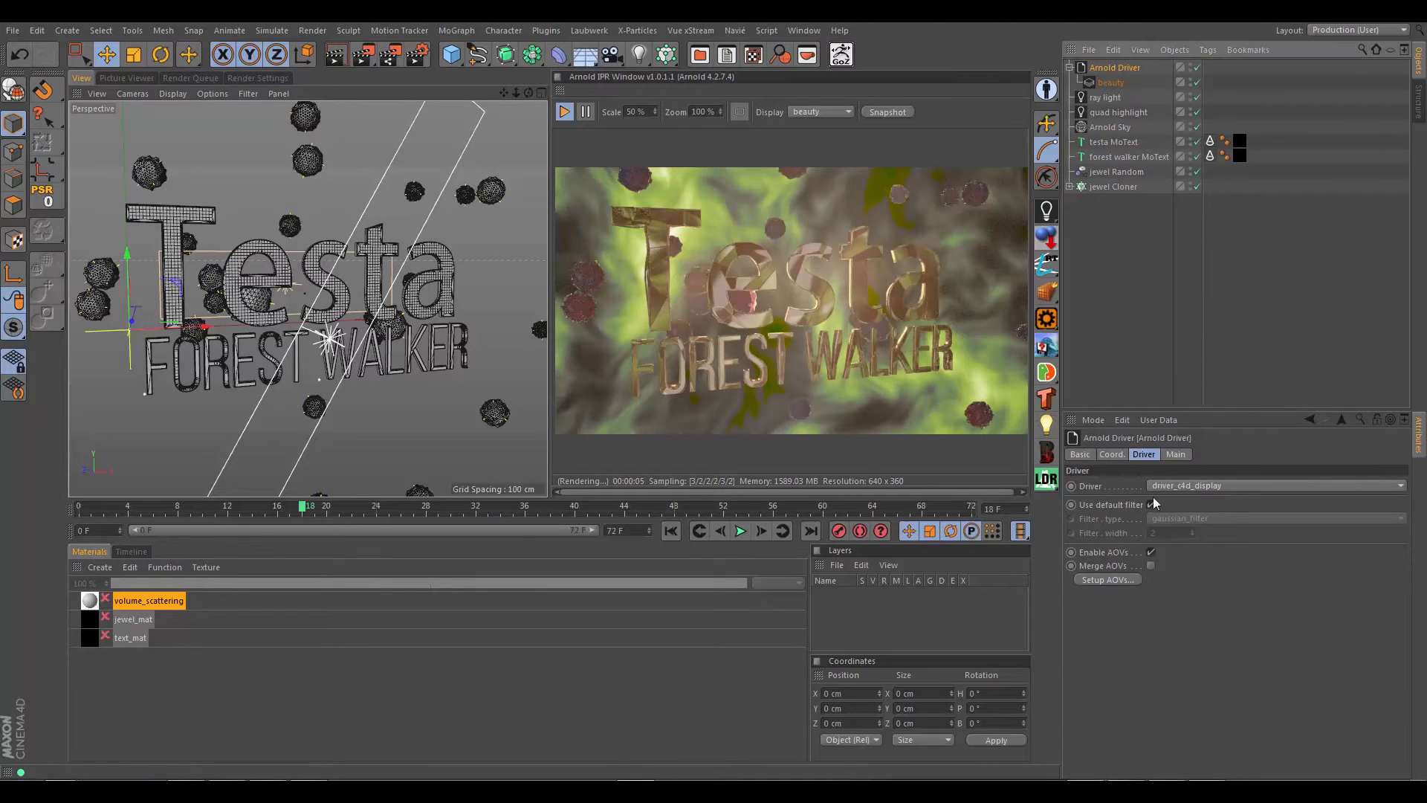
Step: Open the Arnold Driver's AOV setup and examine the inactive AOVs of the Obq_Etching, alSurface and built-in shaders, including Z, motionvector, ID and volume
click(1097, 581)
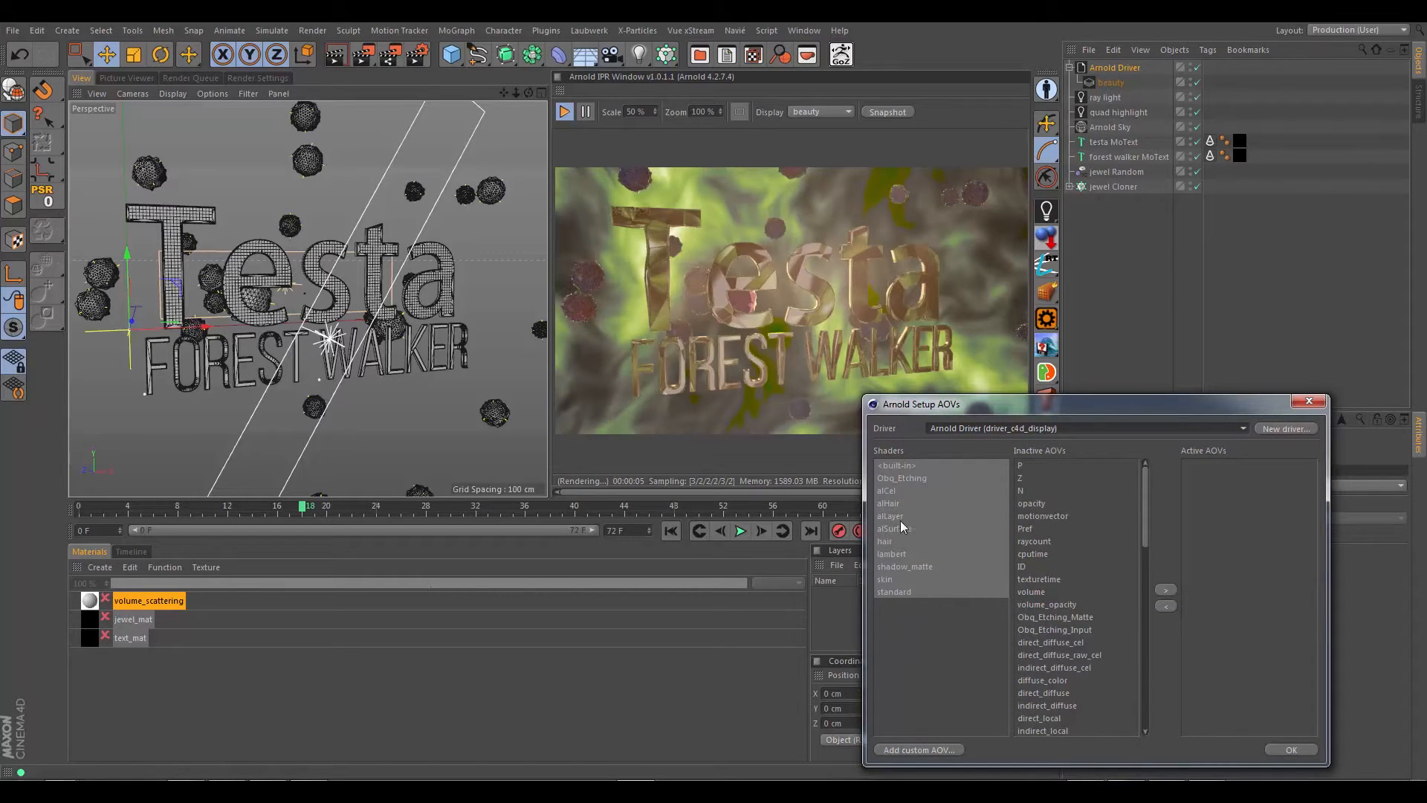
click(903, 480)
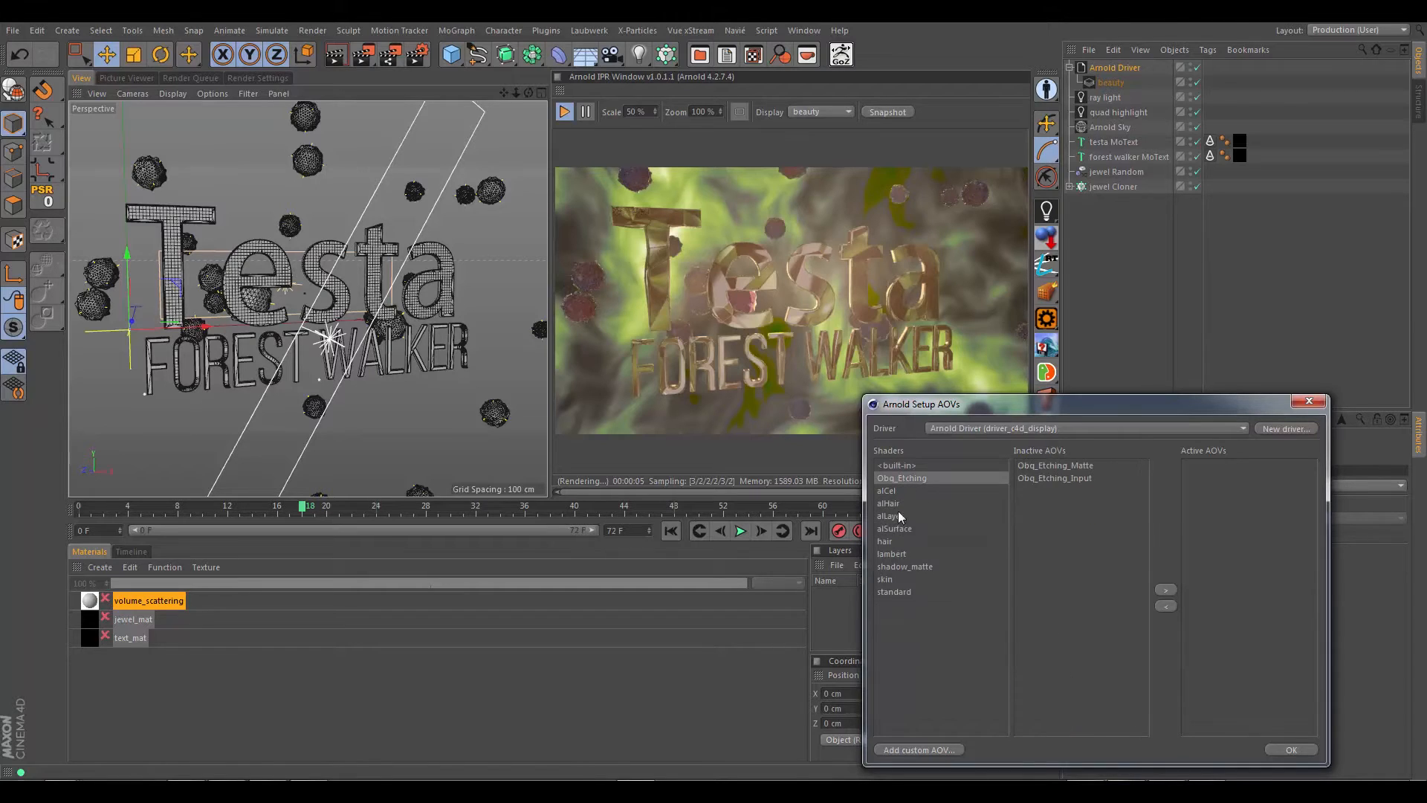
click(903, 530)
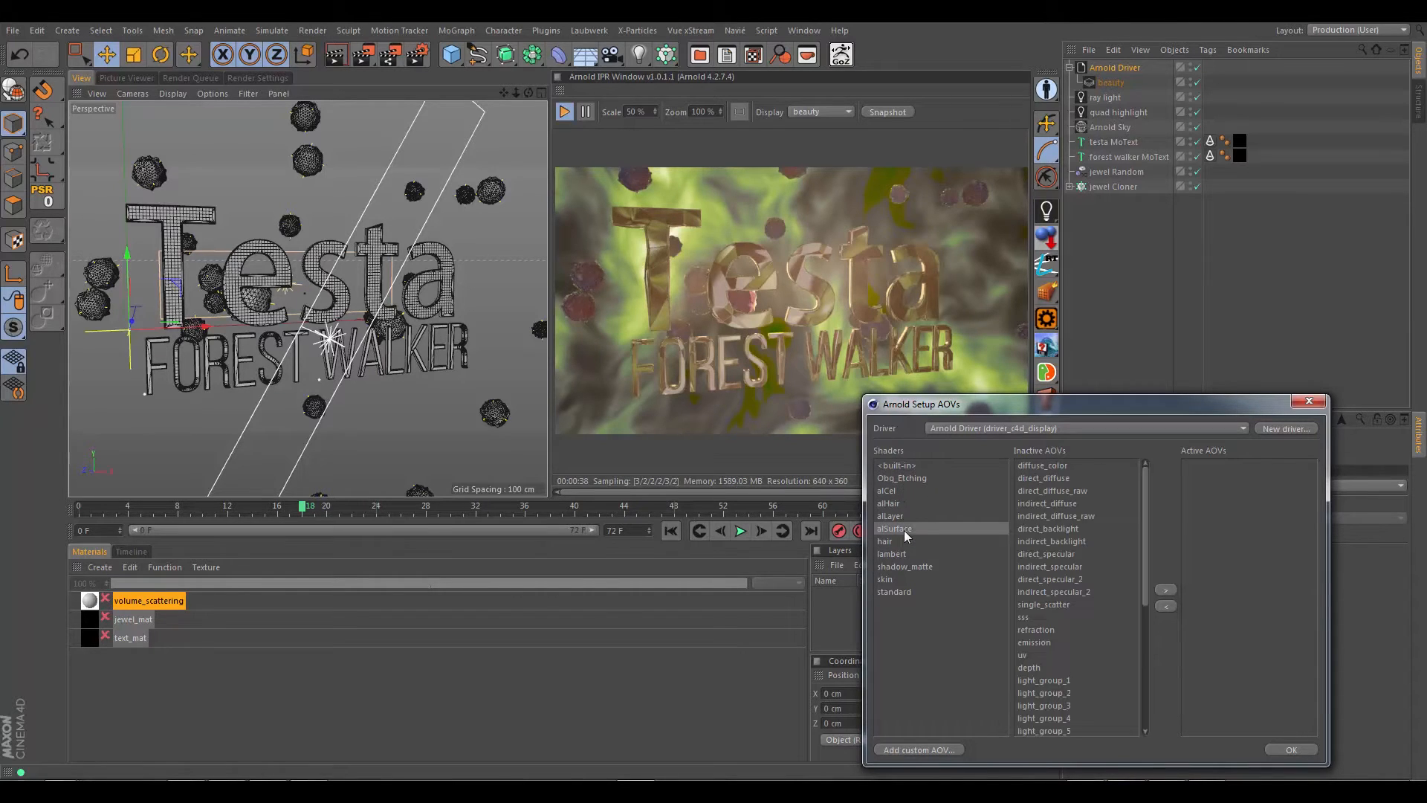
click(897, 479)
click(909, 466)
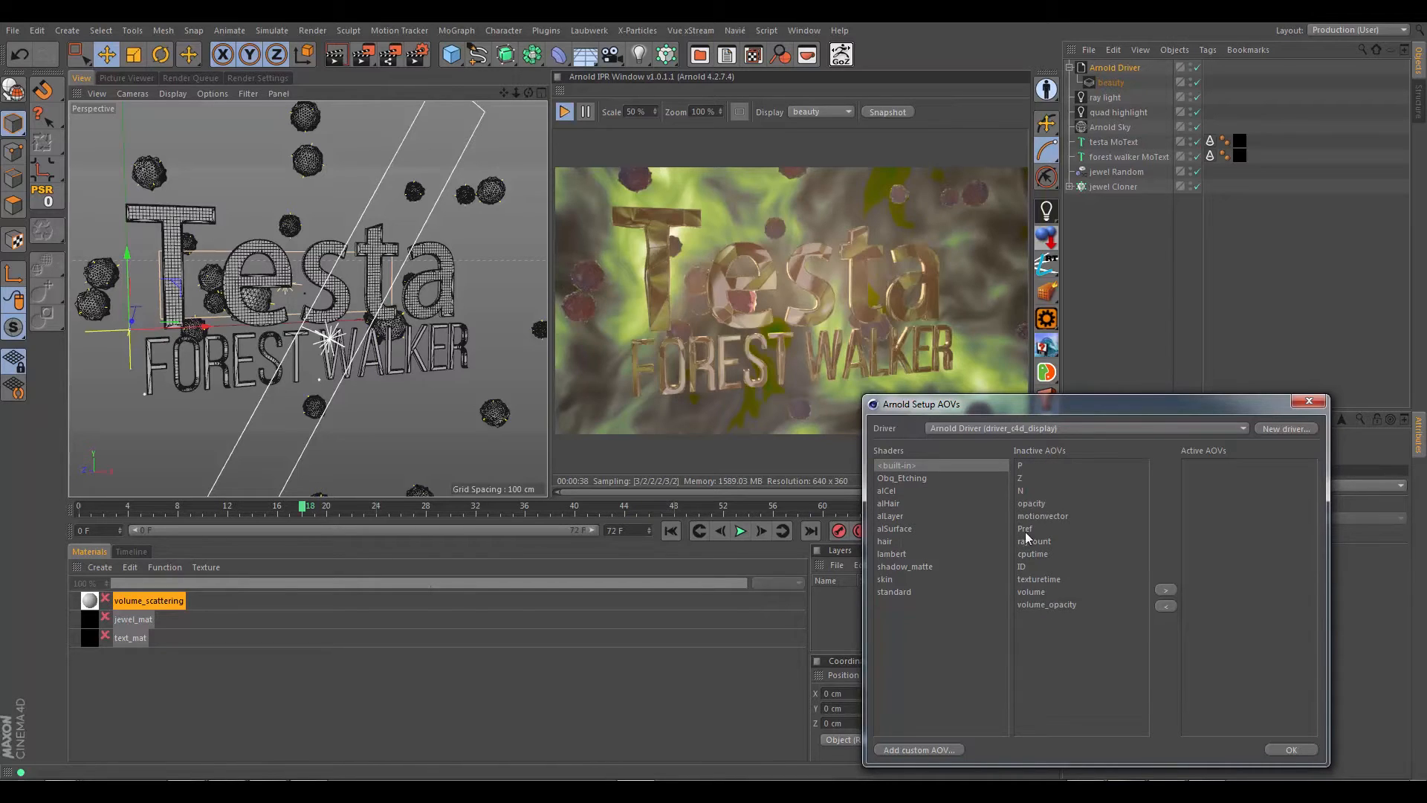
click(1023, 479)
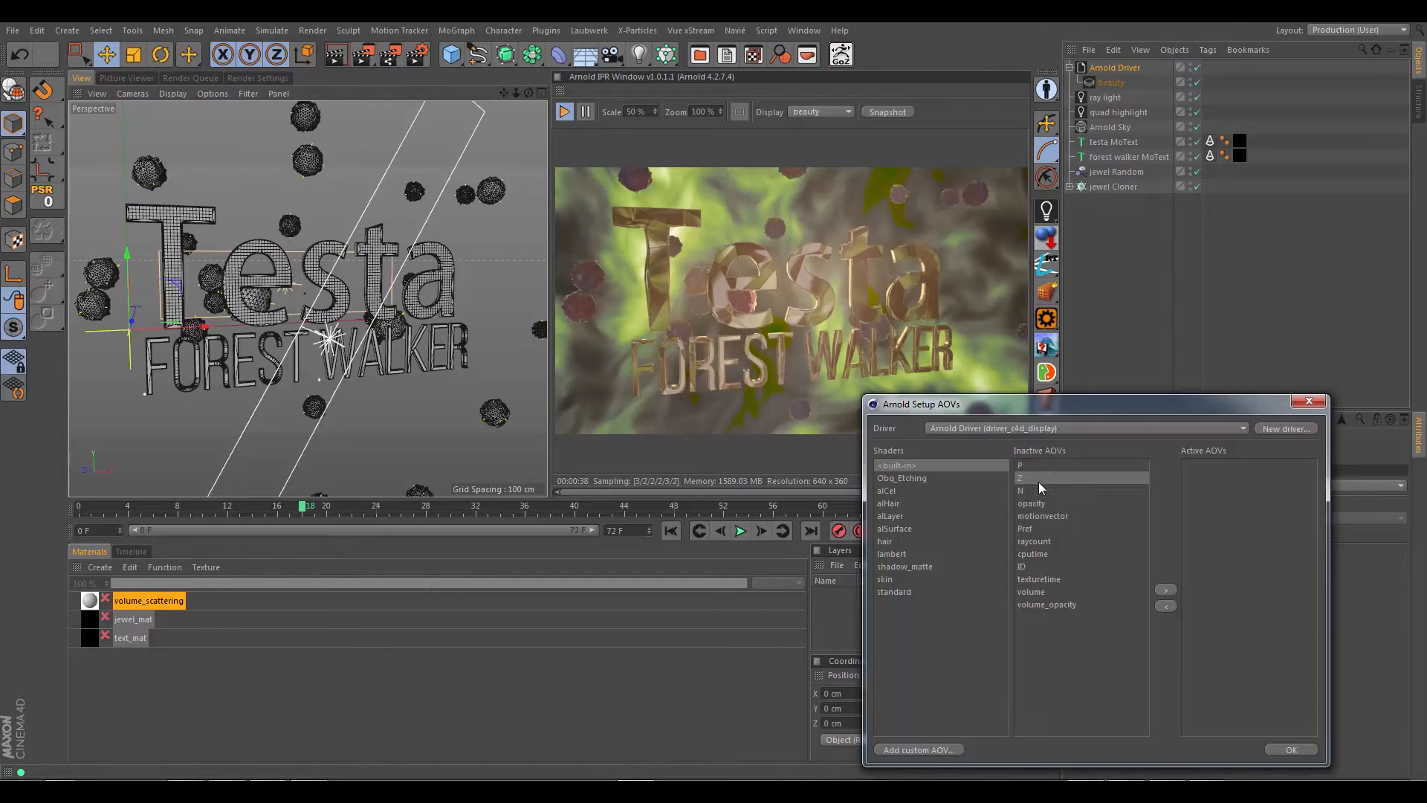
click(1045, 517)
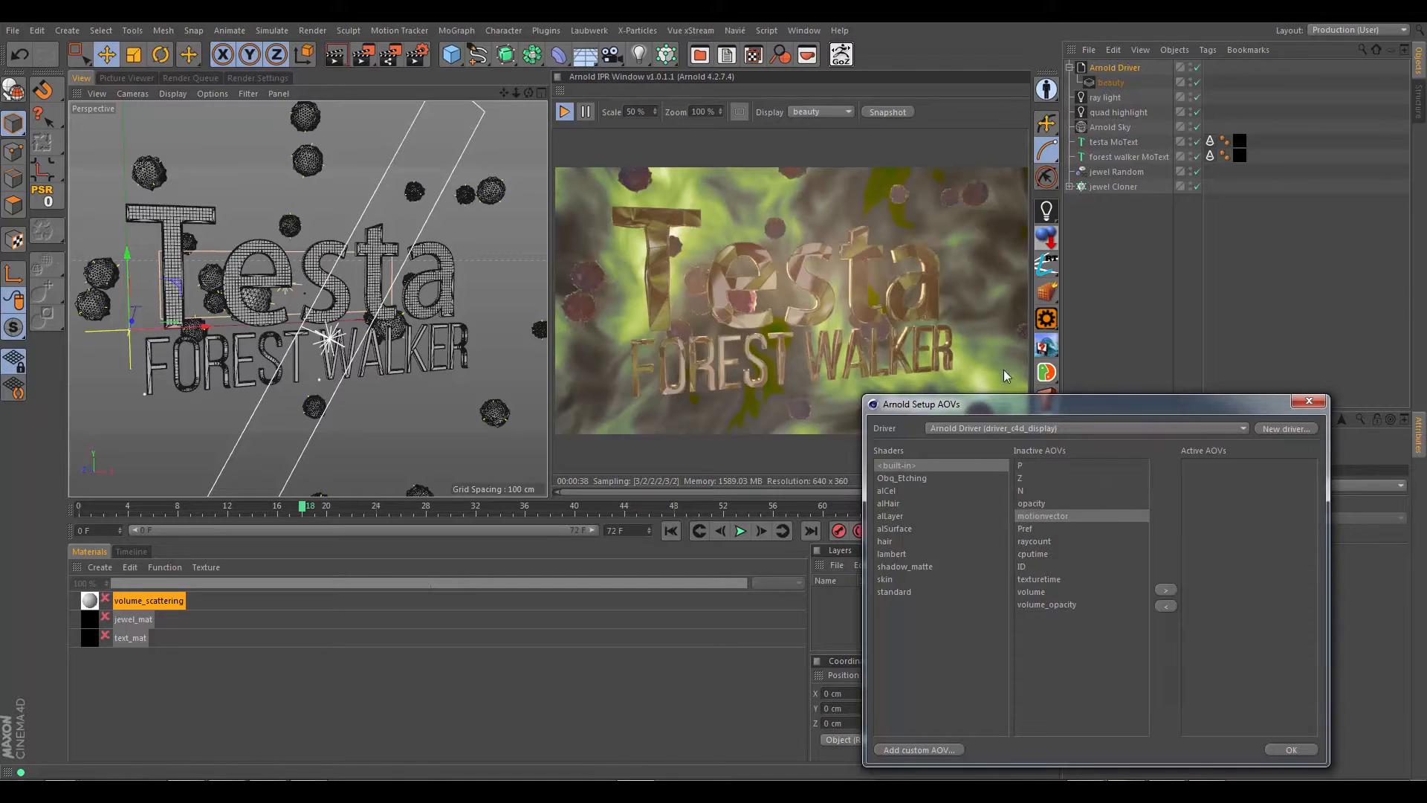
click(1028, 567)
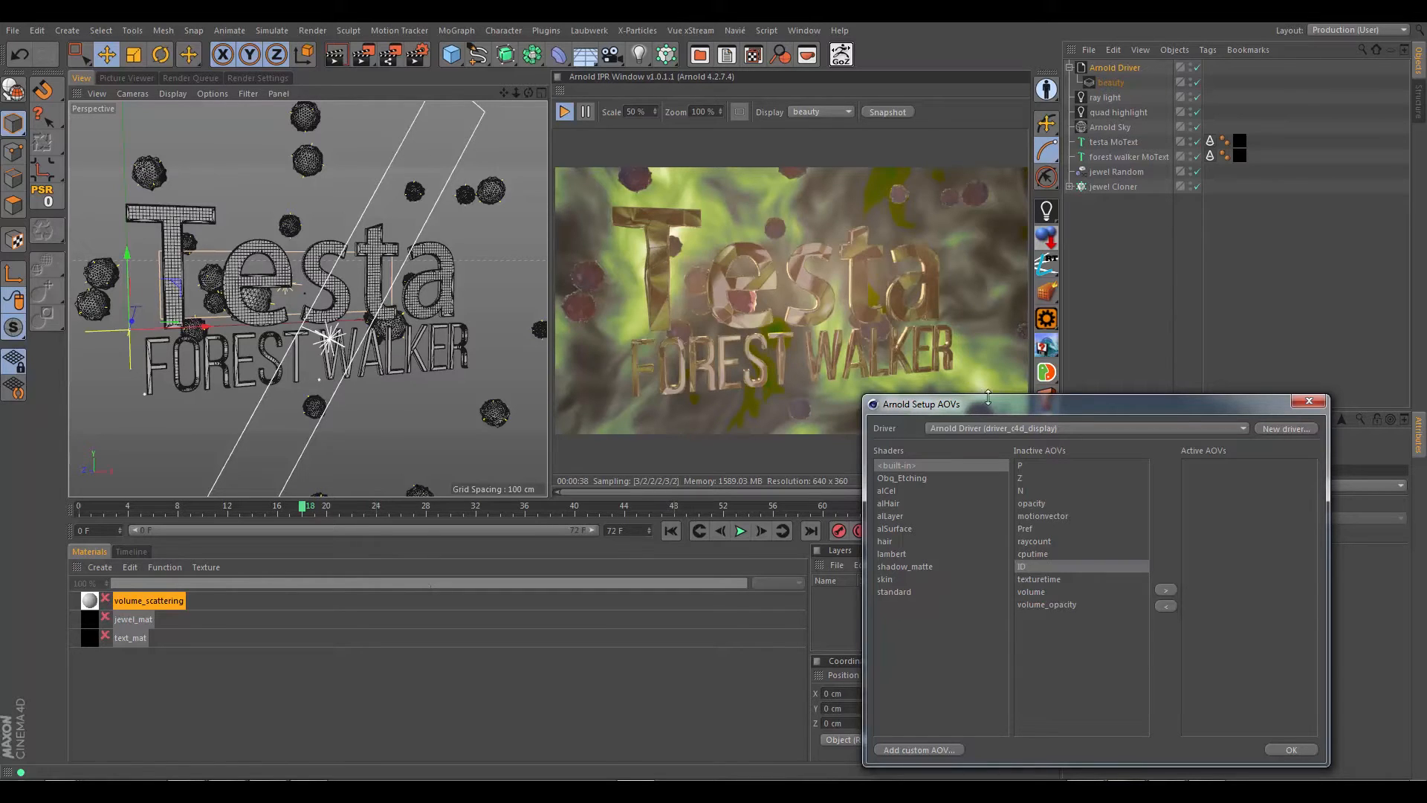
drag(986, 400, 965, 384)
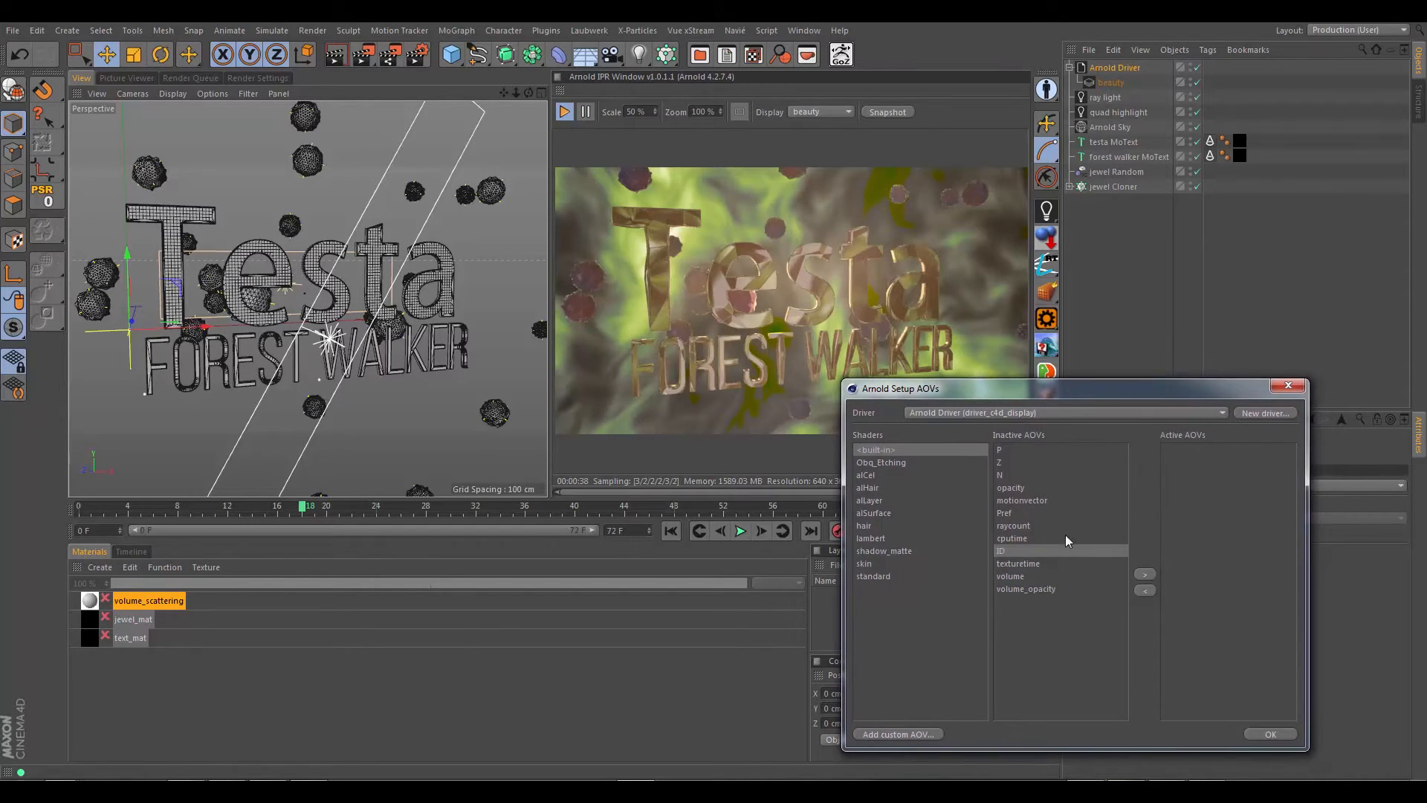
click(1027, 577)
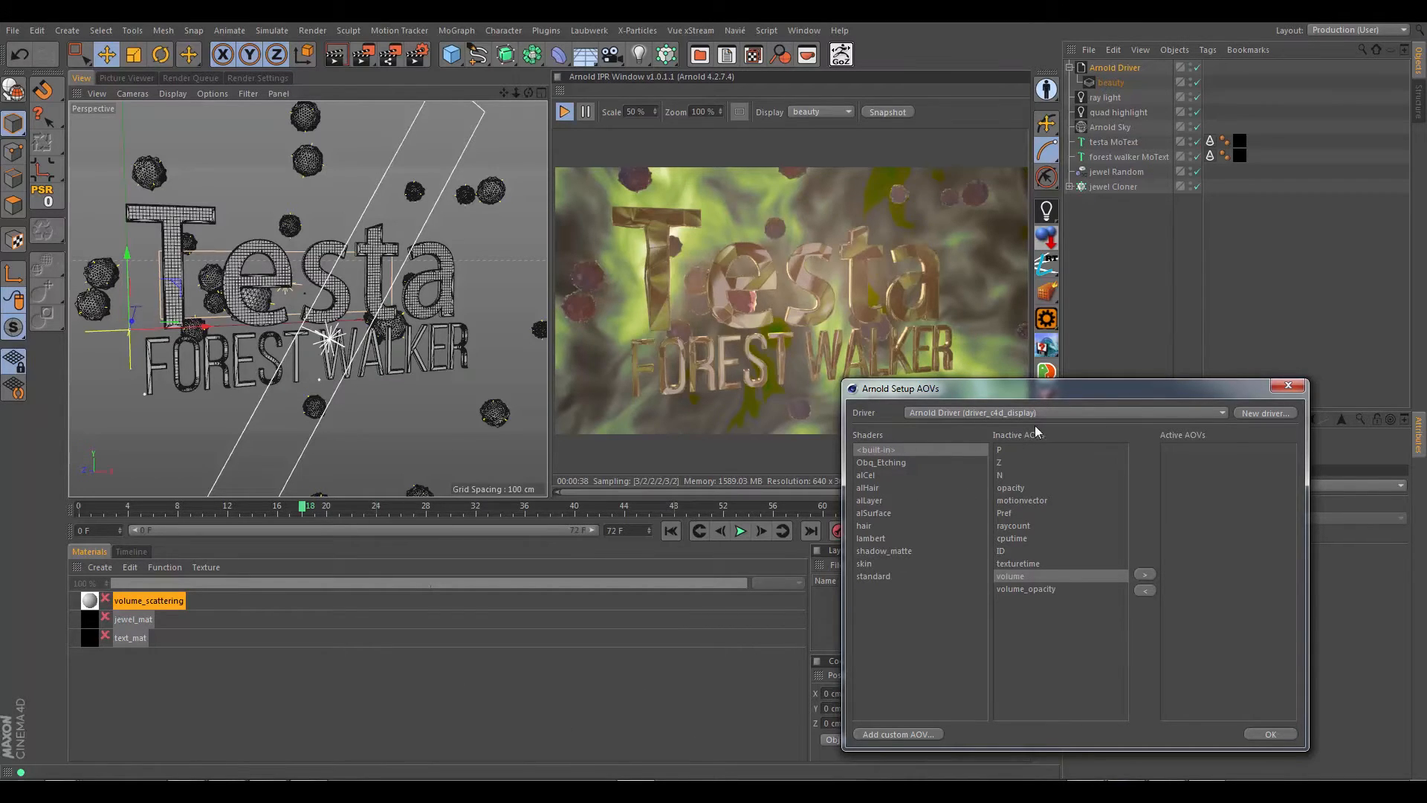
drag(1005, 394, 961, 361)
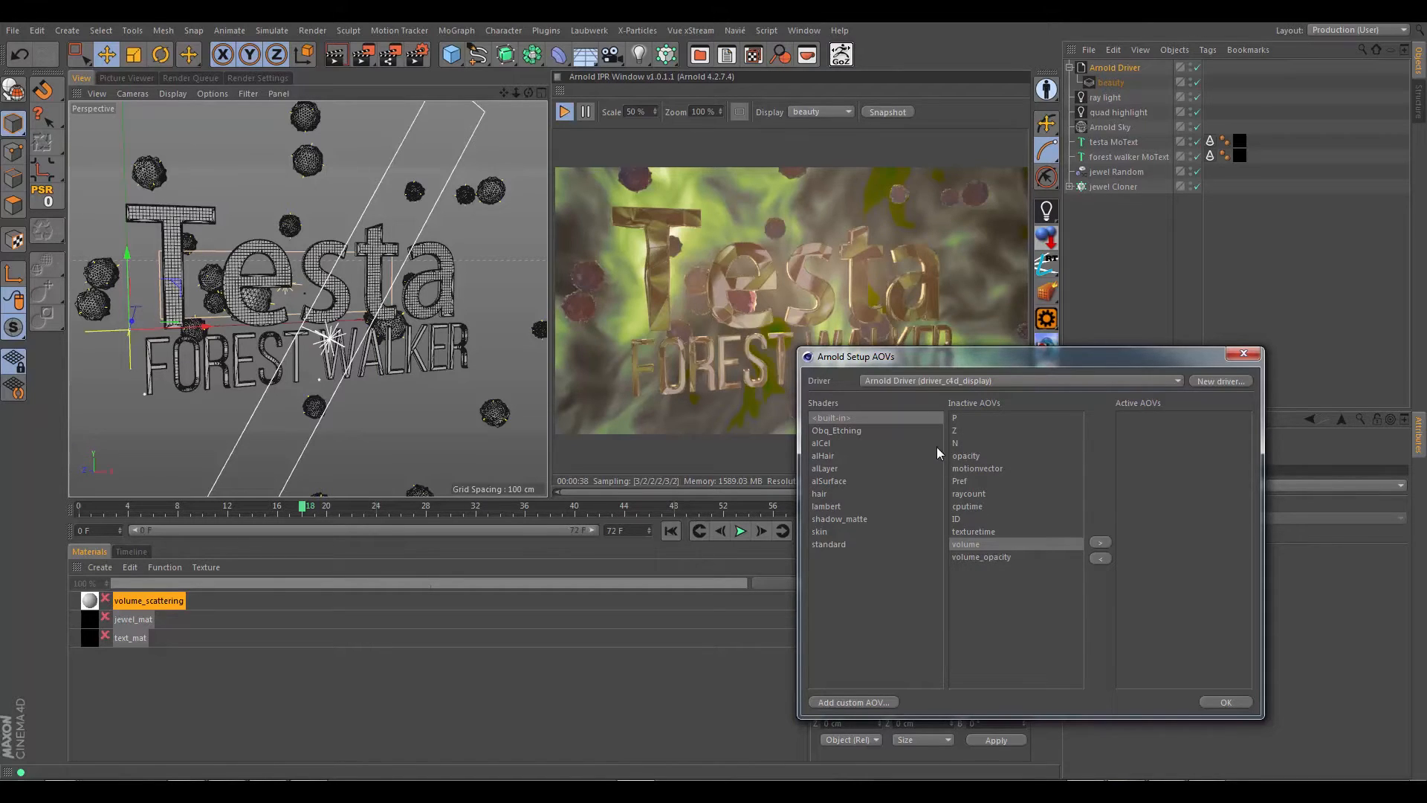
Step: Examine the inactive AOVs of the alCel, alHair, hair, standard, skin and Obq_Etching shaders in the AOV setup
click(821, 443)
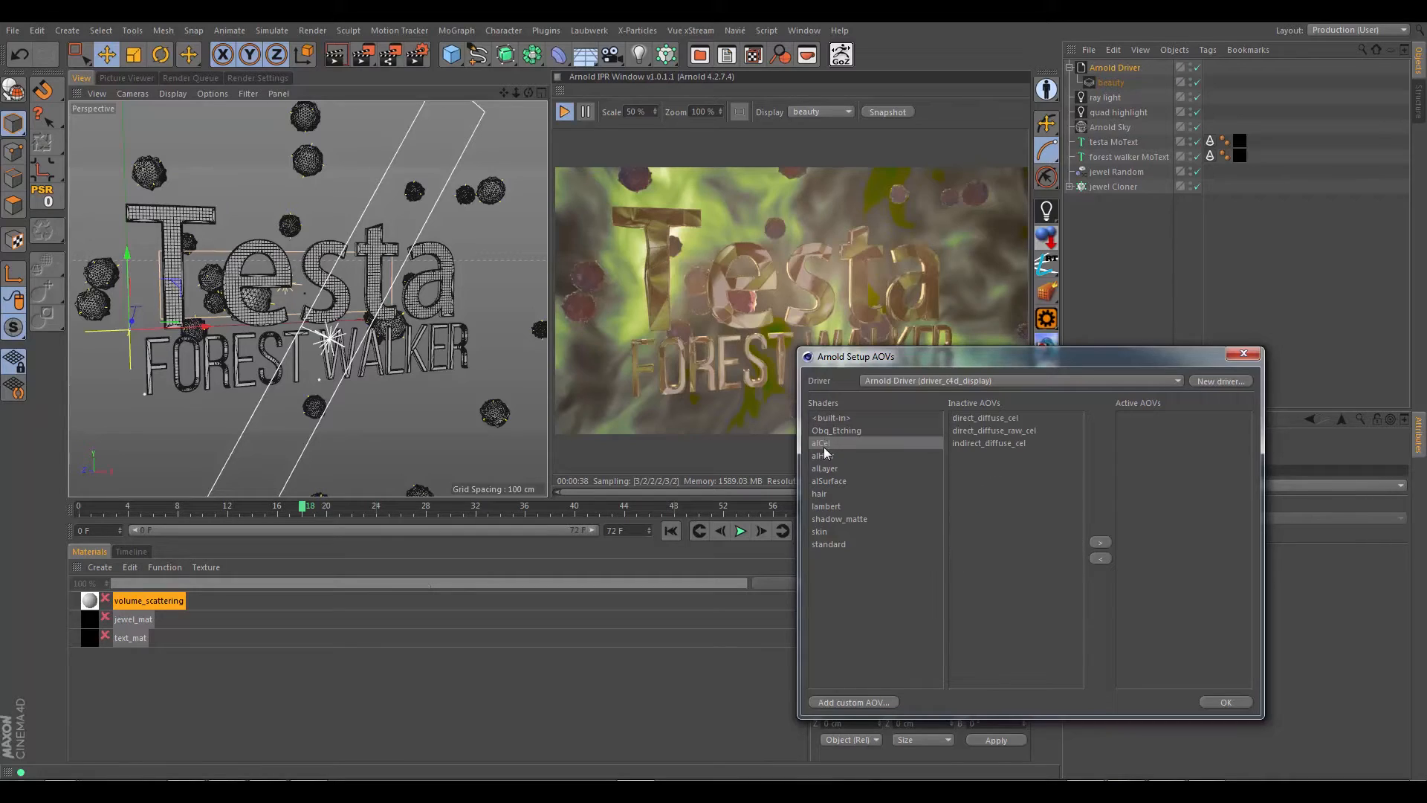
click(825, 455)
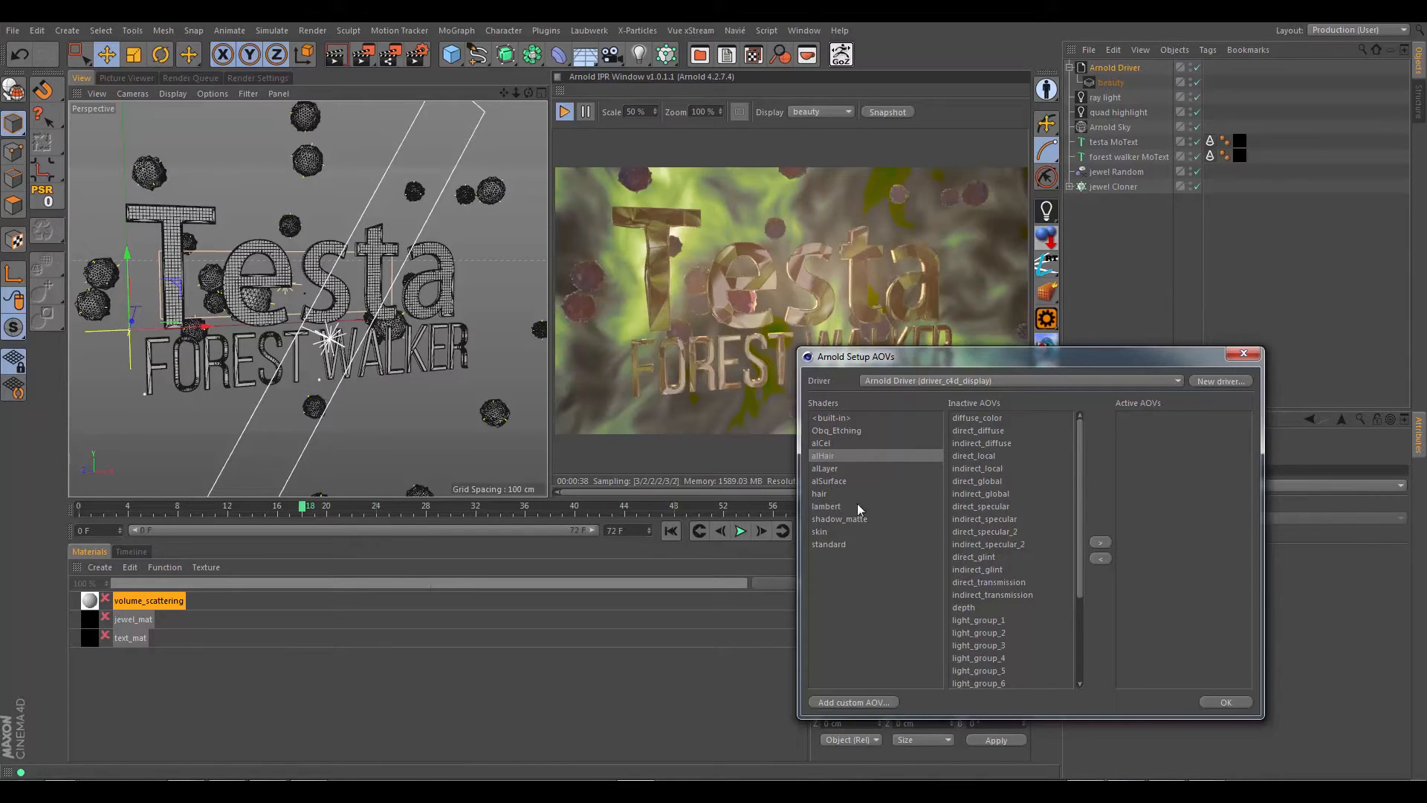
click(821, 494)
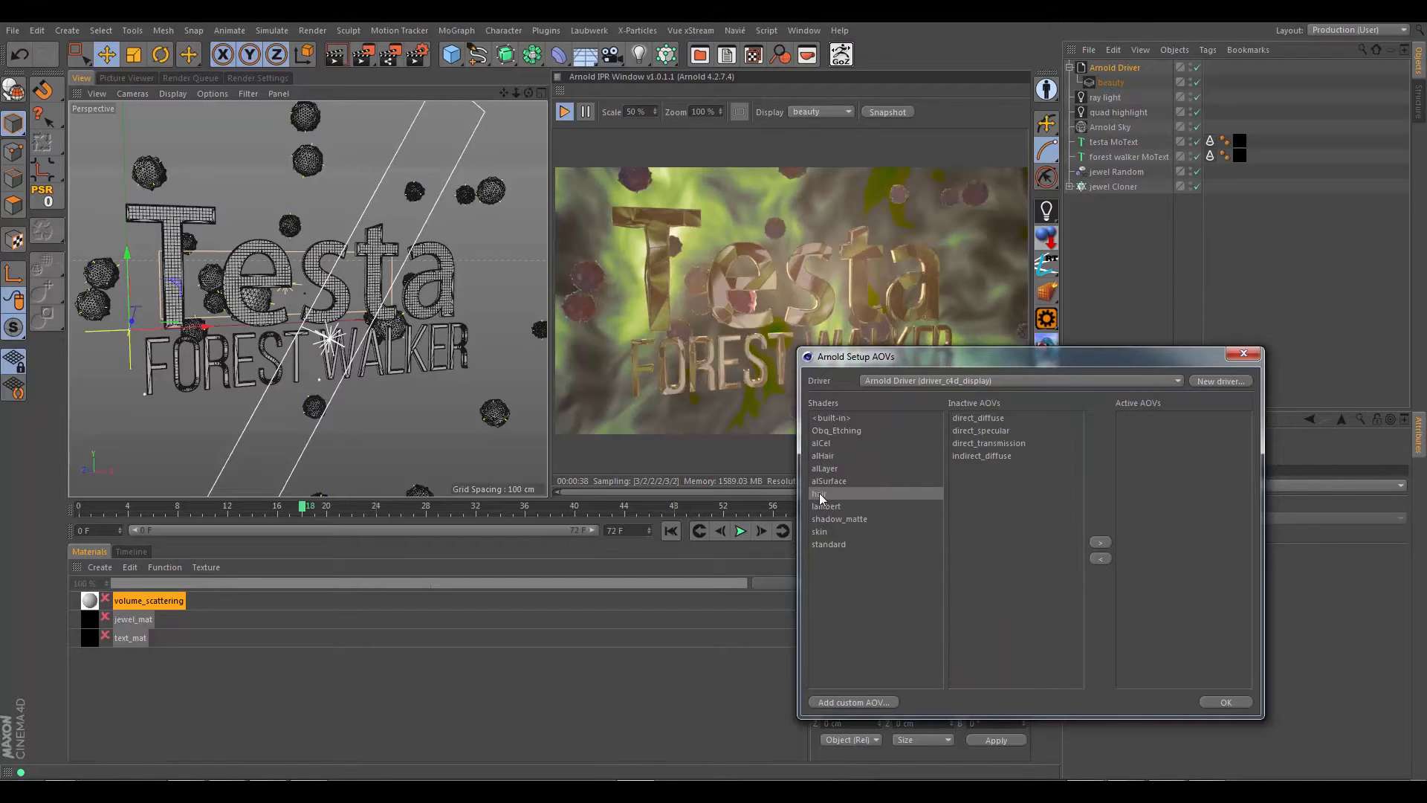
click(836, 545)
click(827, 531)
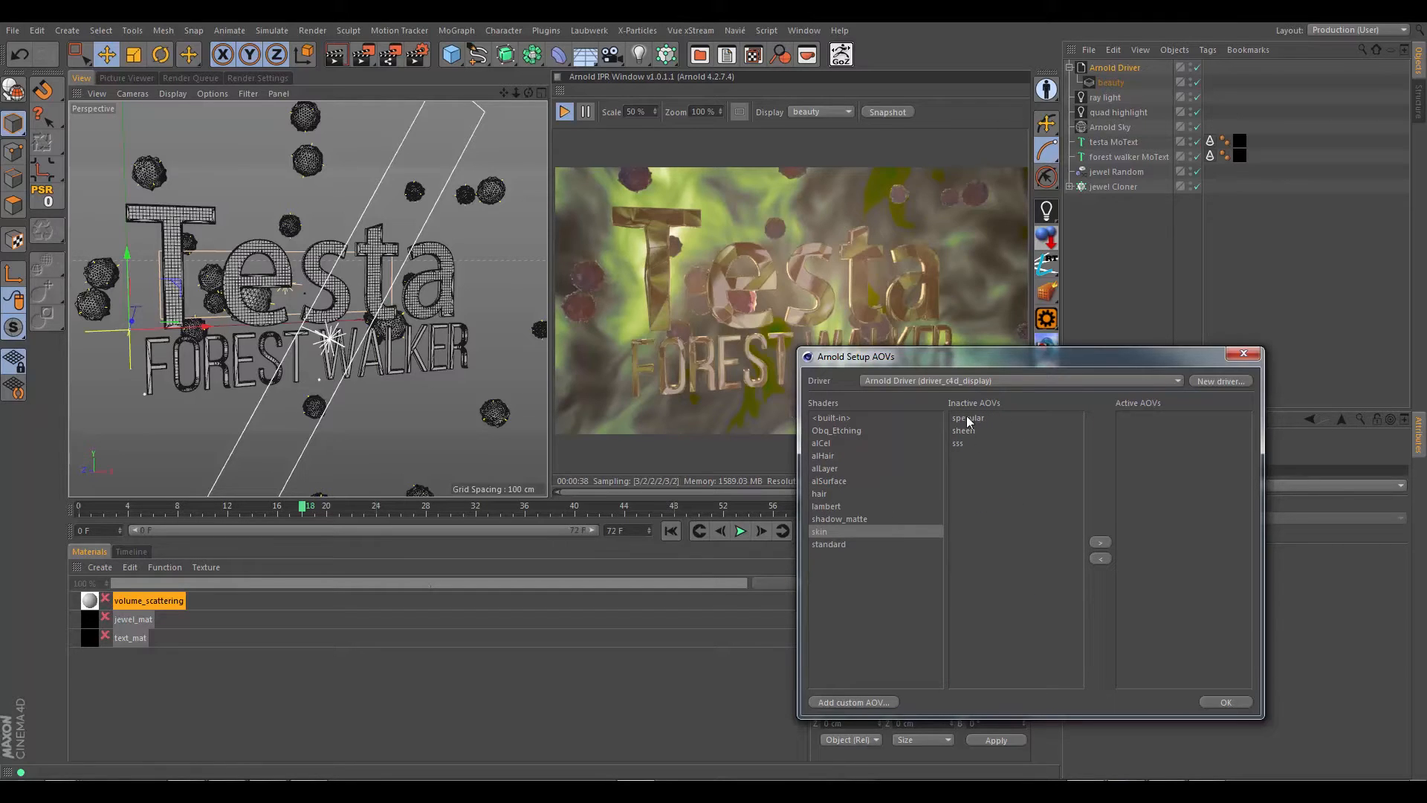
click(821, 443)
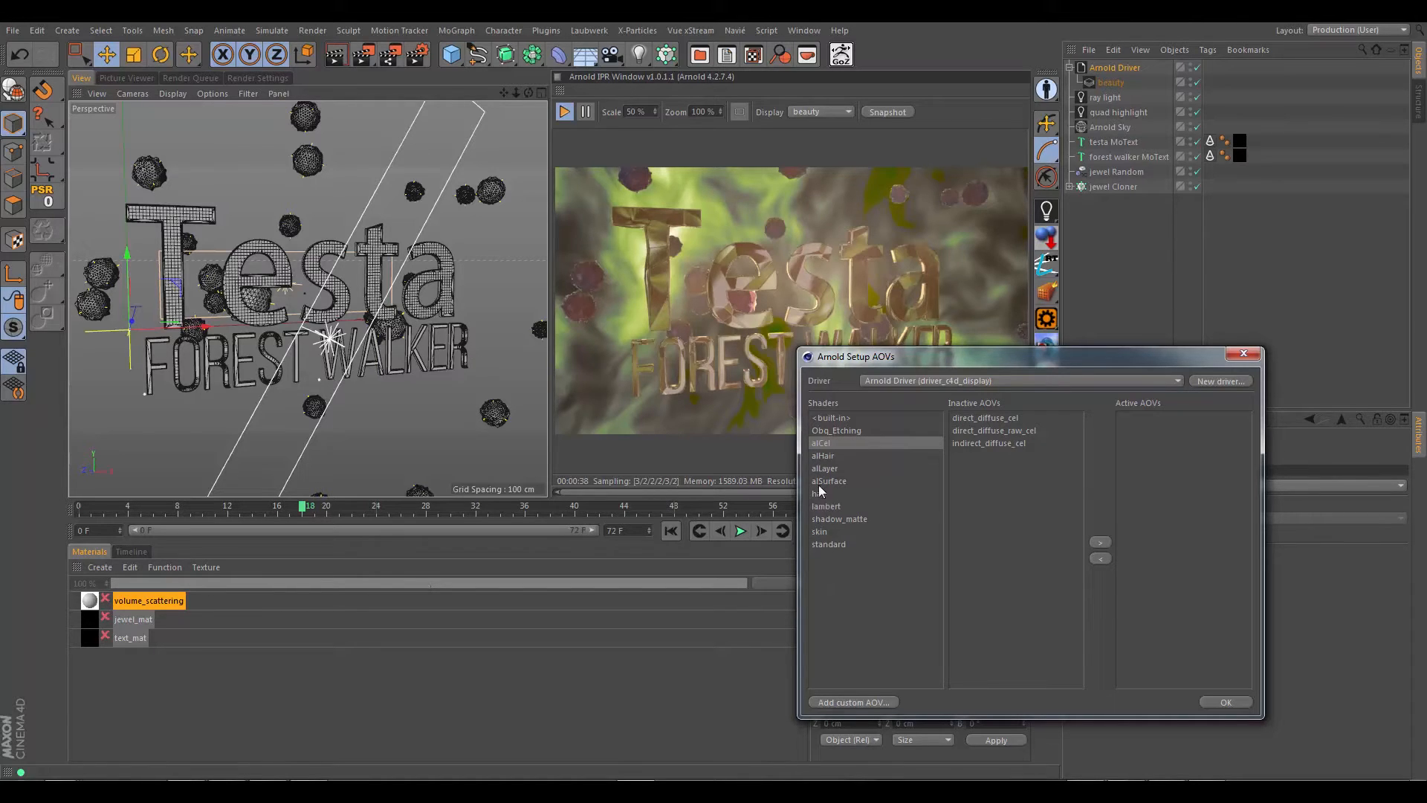
click(827, 432)
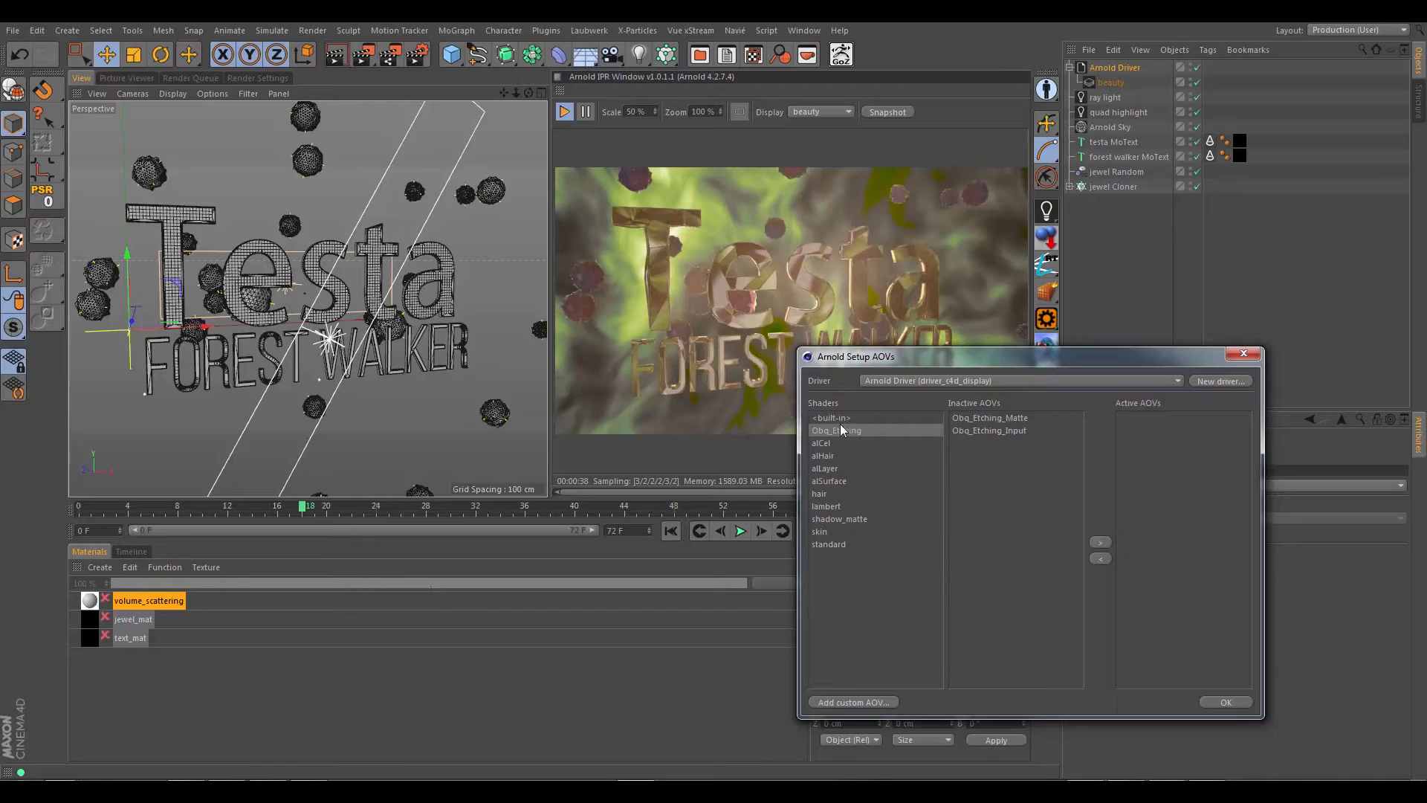
Step: Activate the built-in Z and motionvector AOVs for the Arnold Driver and confirm the AOV setup
click(830, 423)
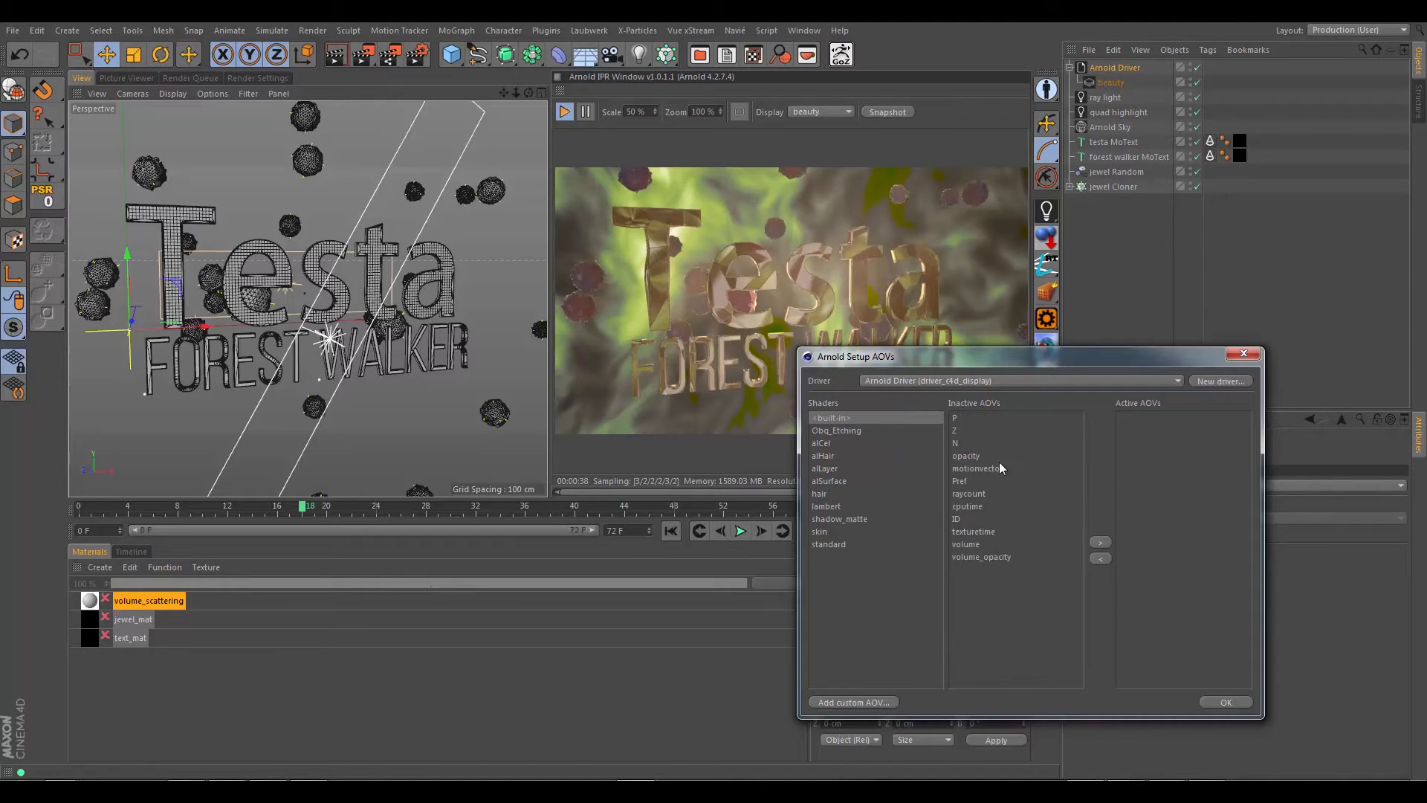
click(958, 431)
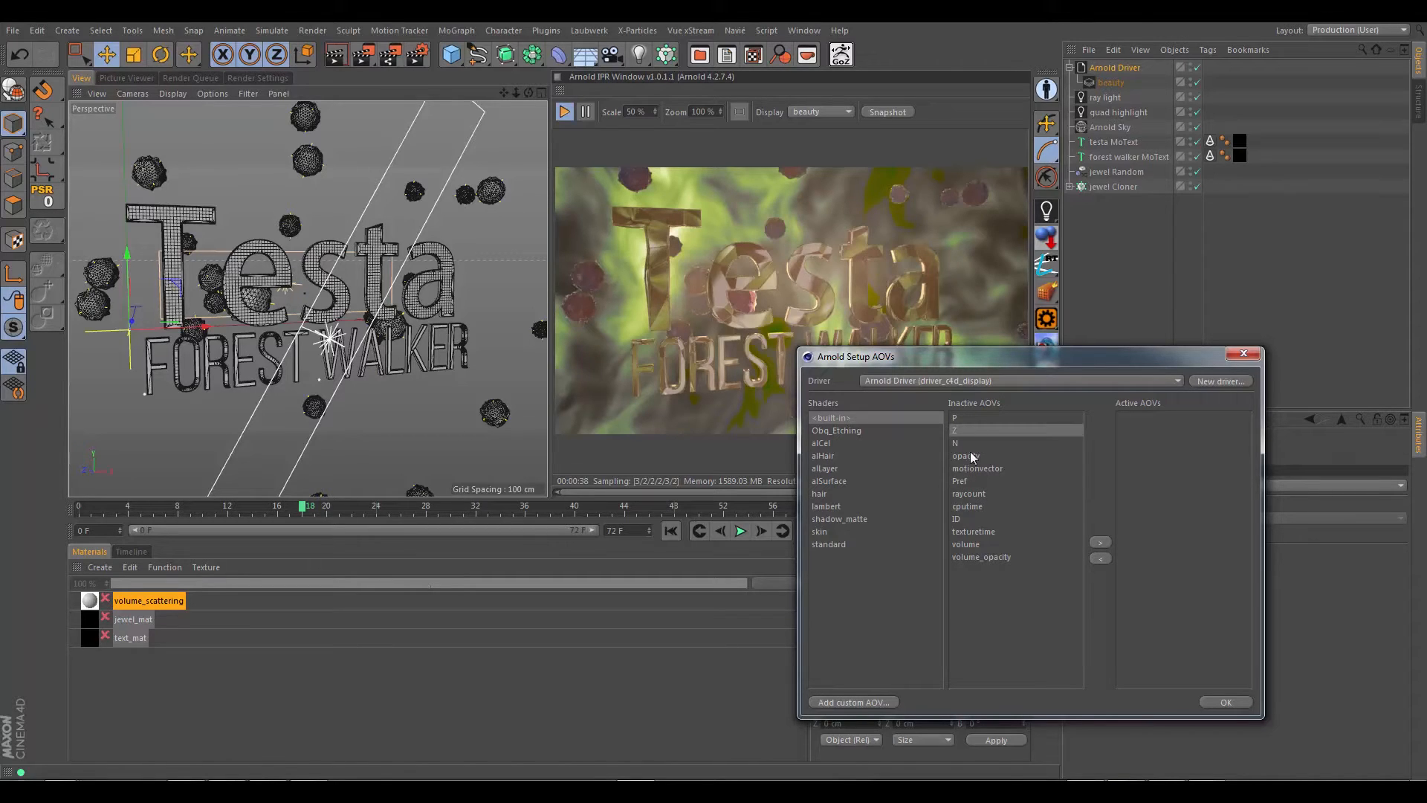
click(1102, 541)
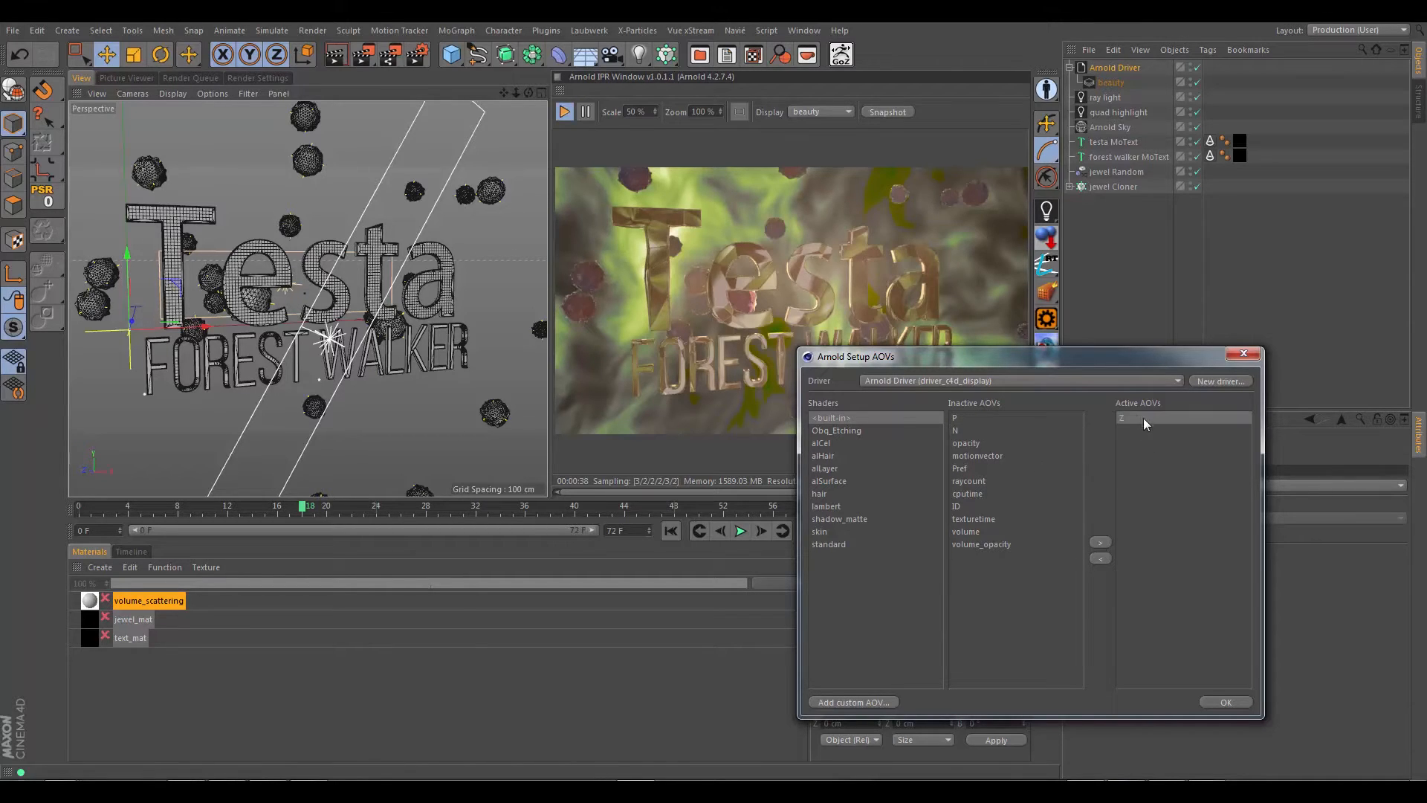
click(976, 454)
click(1101, 542)
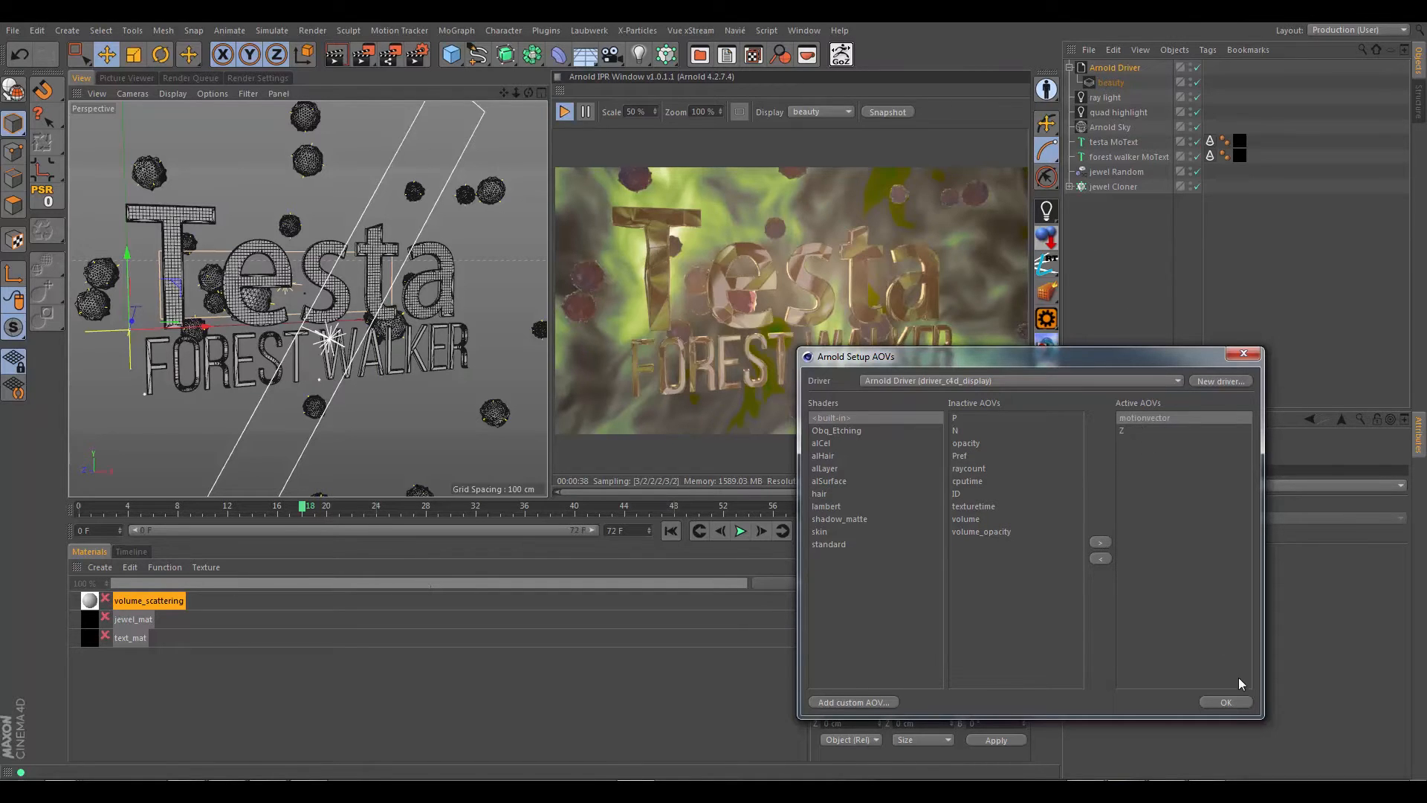
click(1226, 702)
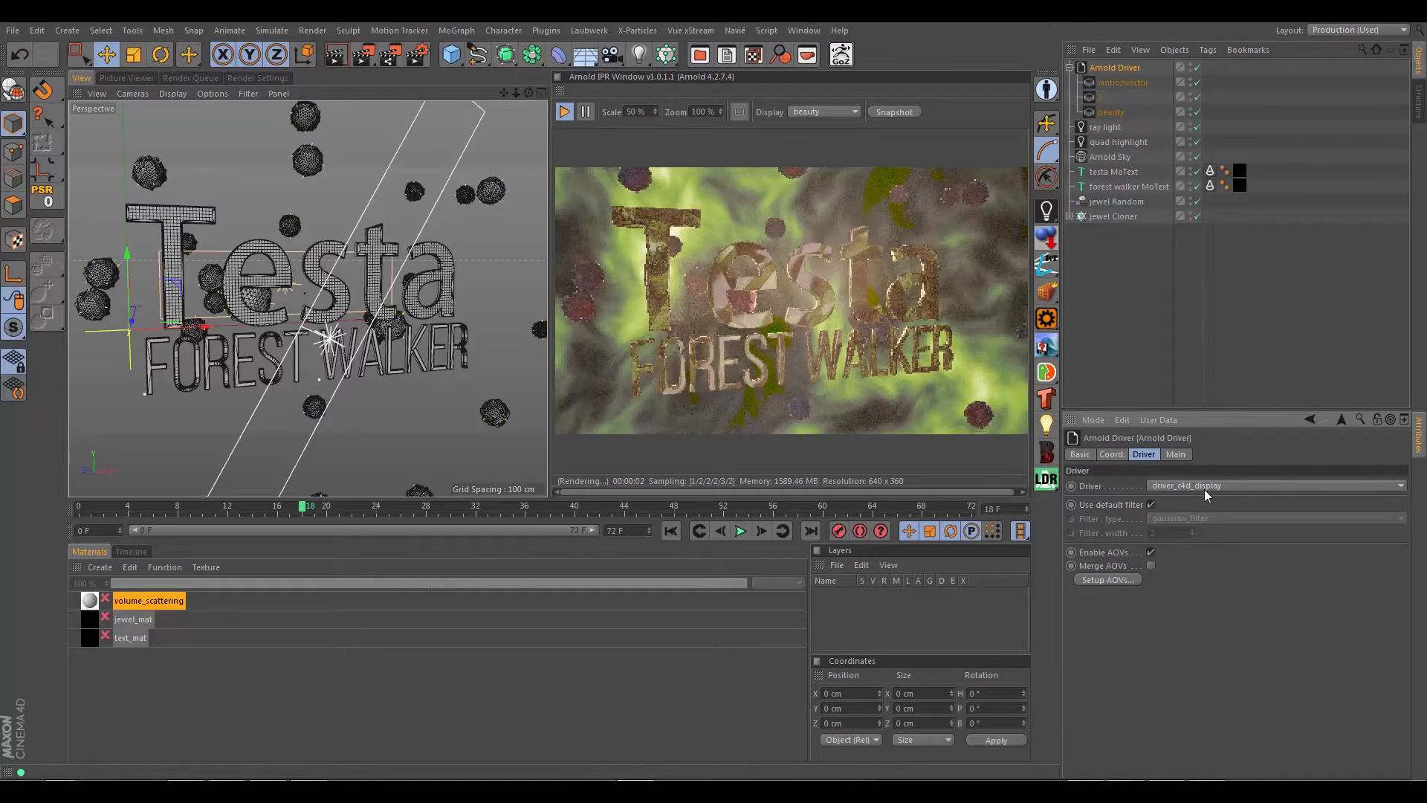
Step: Preview the Z and motionvector passes in the IPR window, then return its display to beauty
click(836, 111)
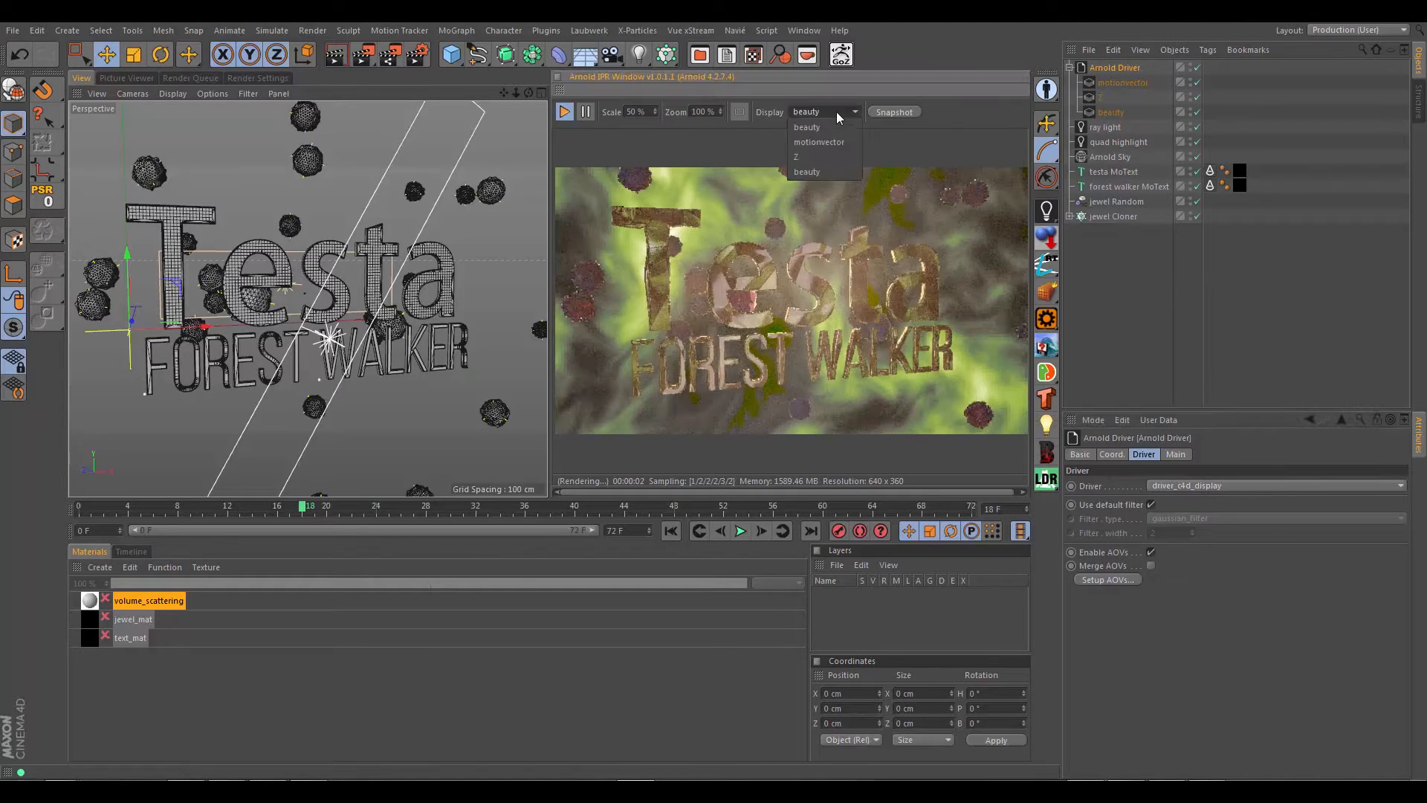
click(804, 154)
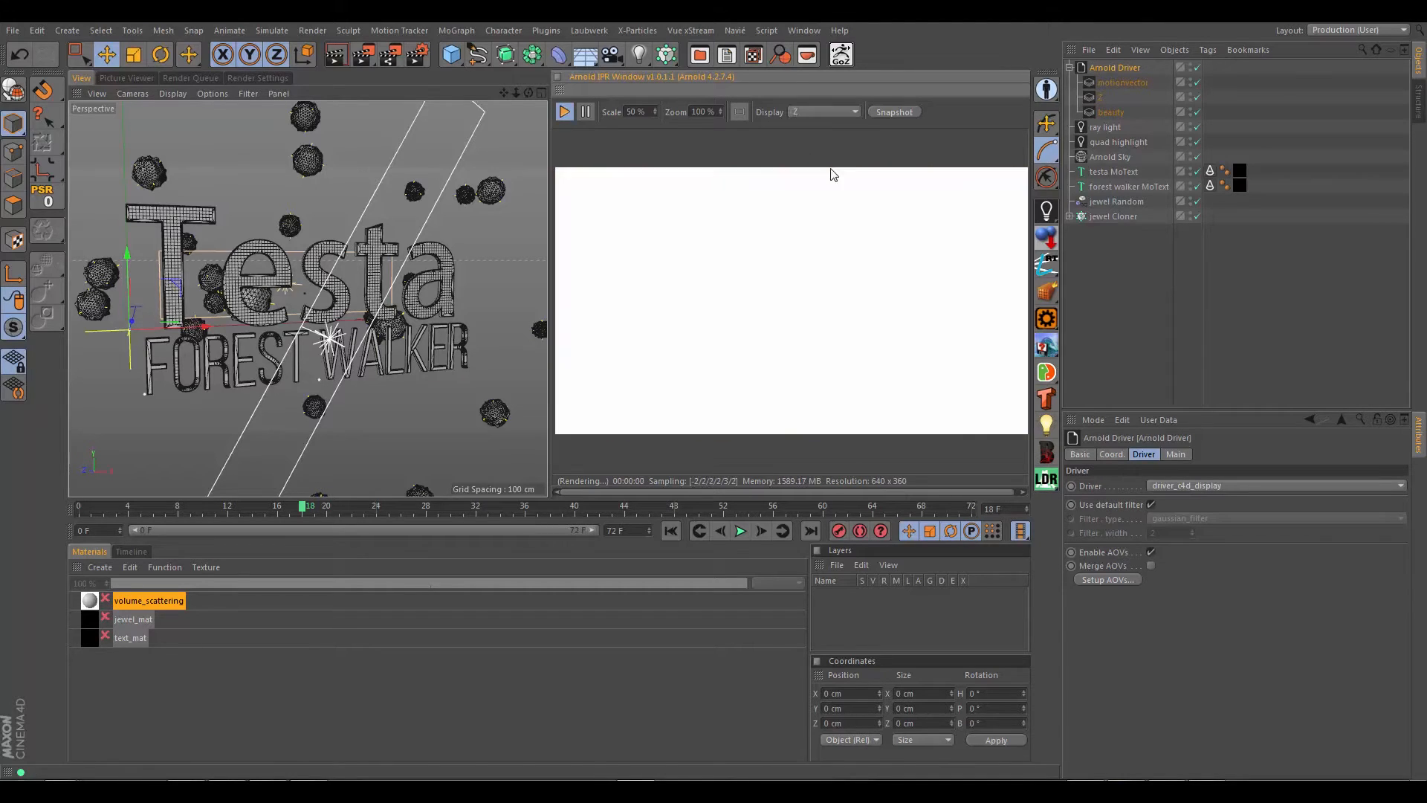
click(823, 110)
click(801, 143)
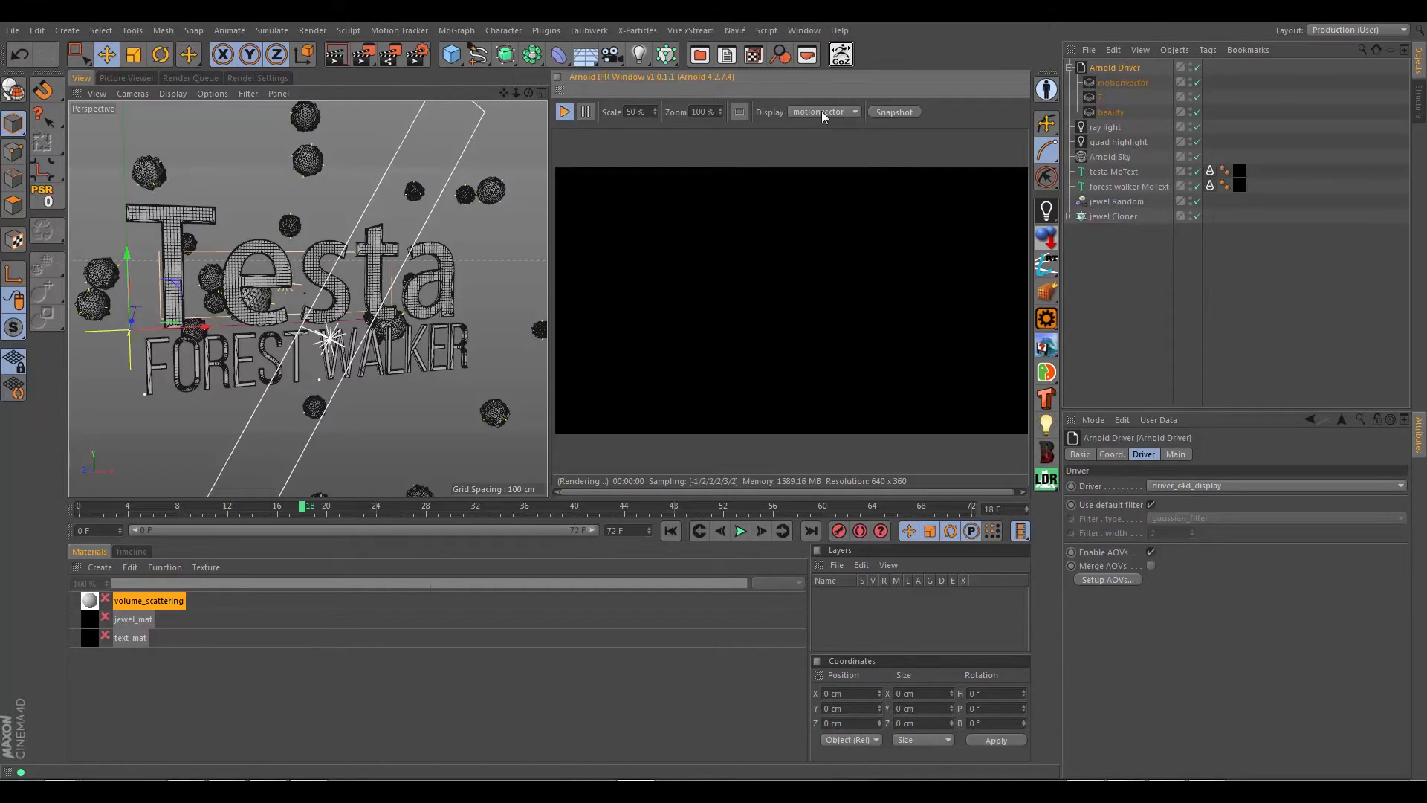
click(822, 110)
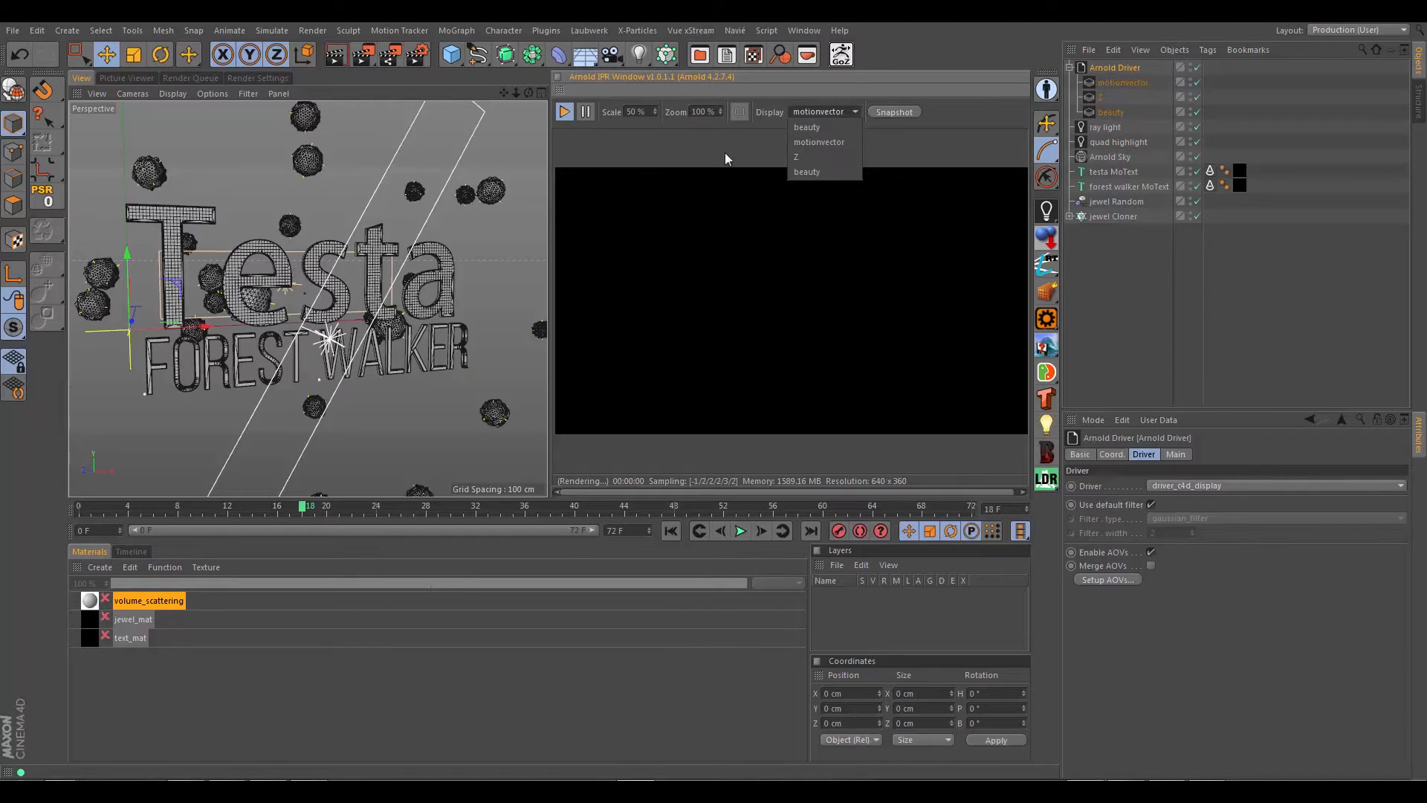
click(800, 156)
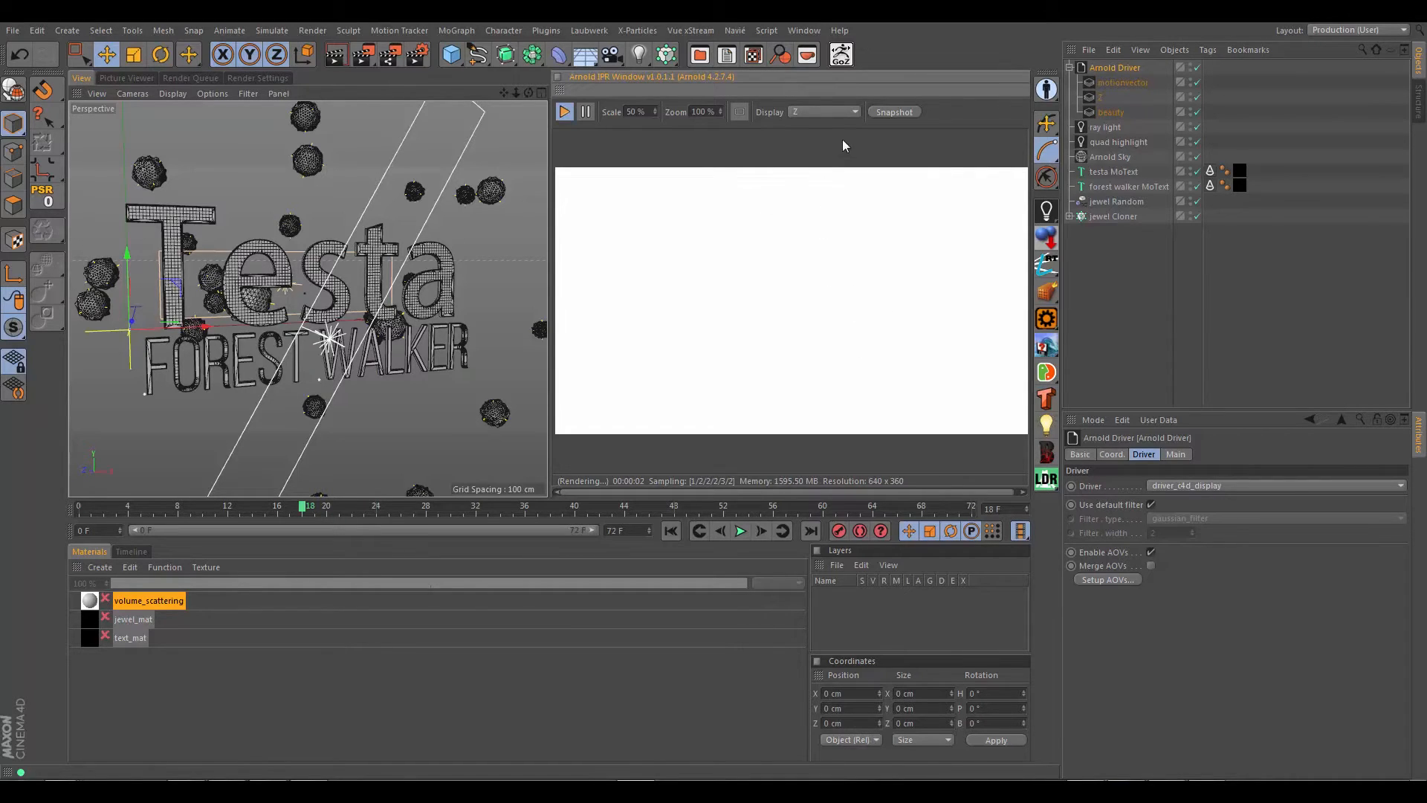
click(813, 111)
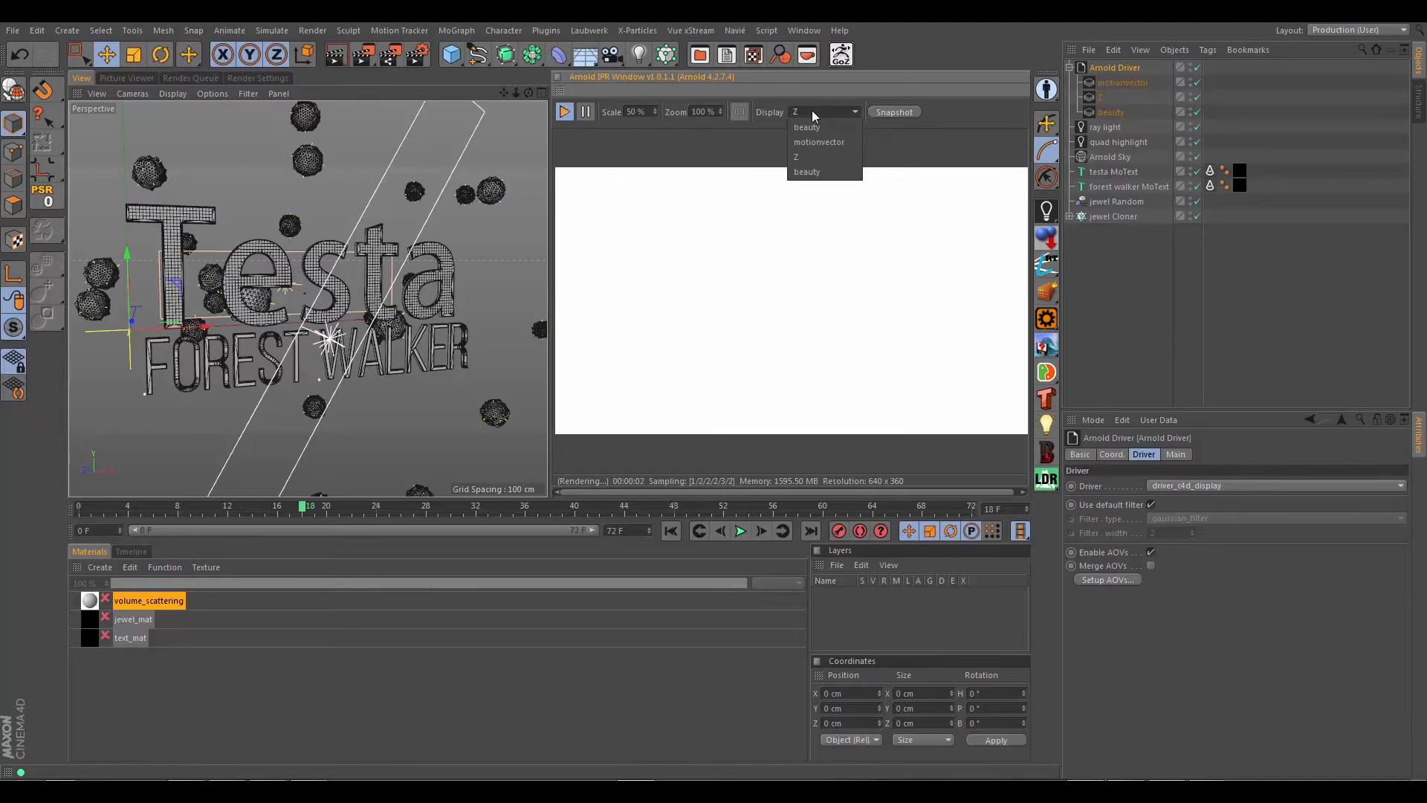
click(810, 127)
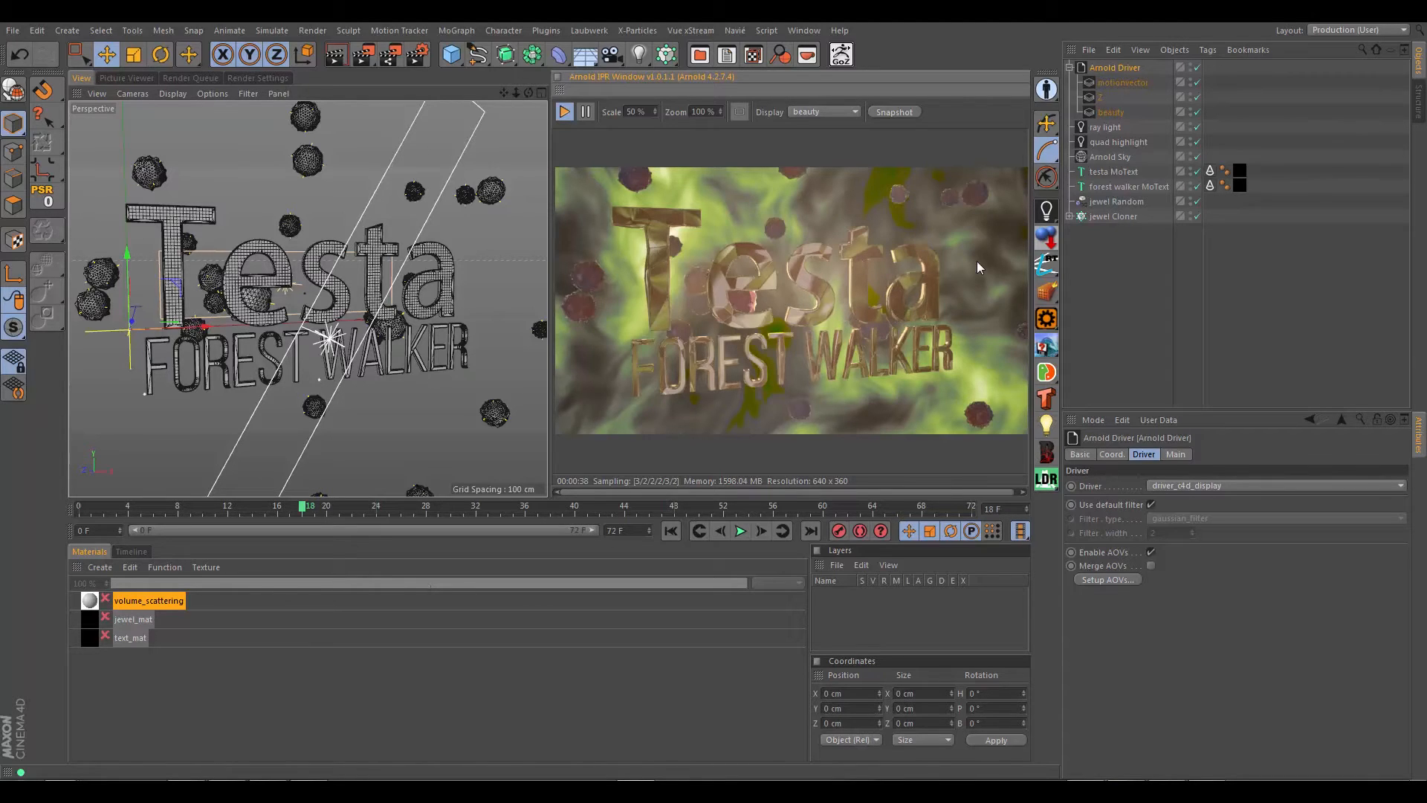
Step: View the motionvector AOV's filter settings, then open the text_mat material in the shader network editor
click(1119, 82)
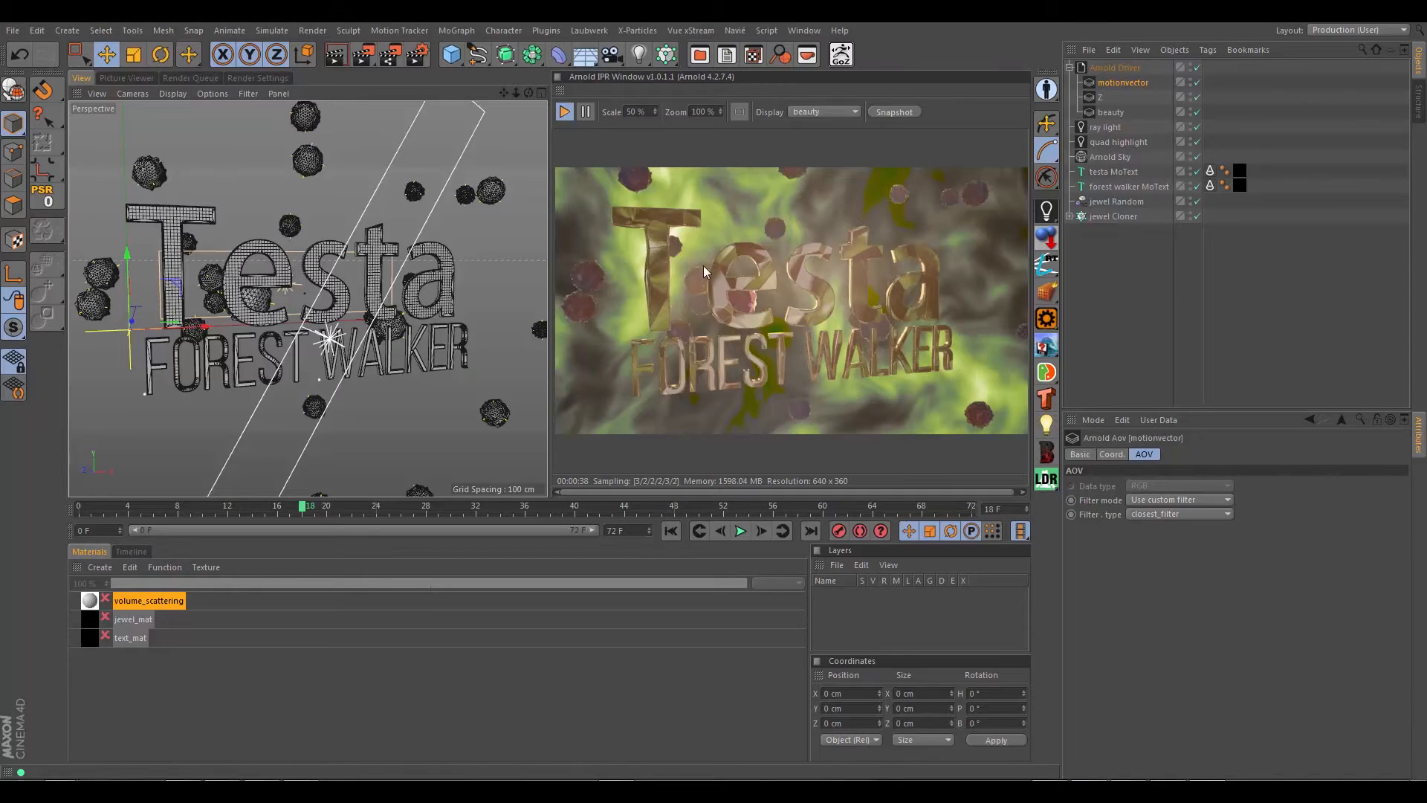
click(176, 634)
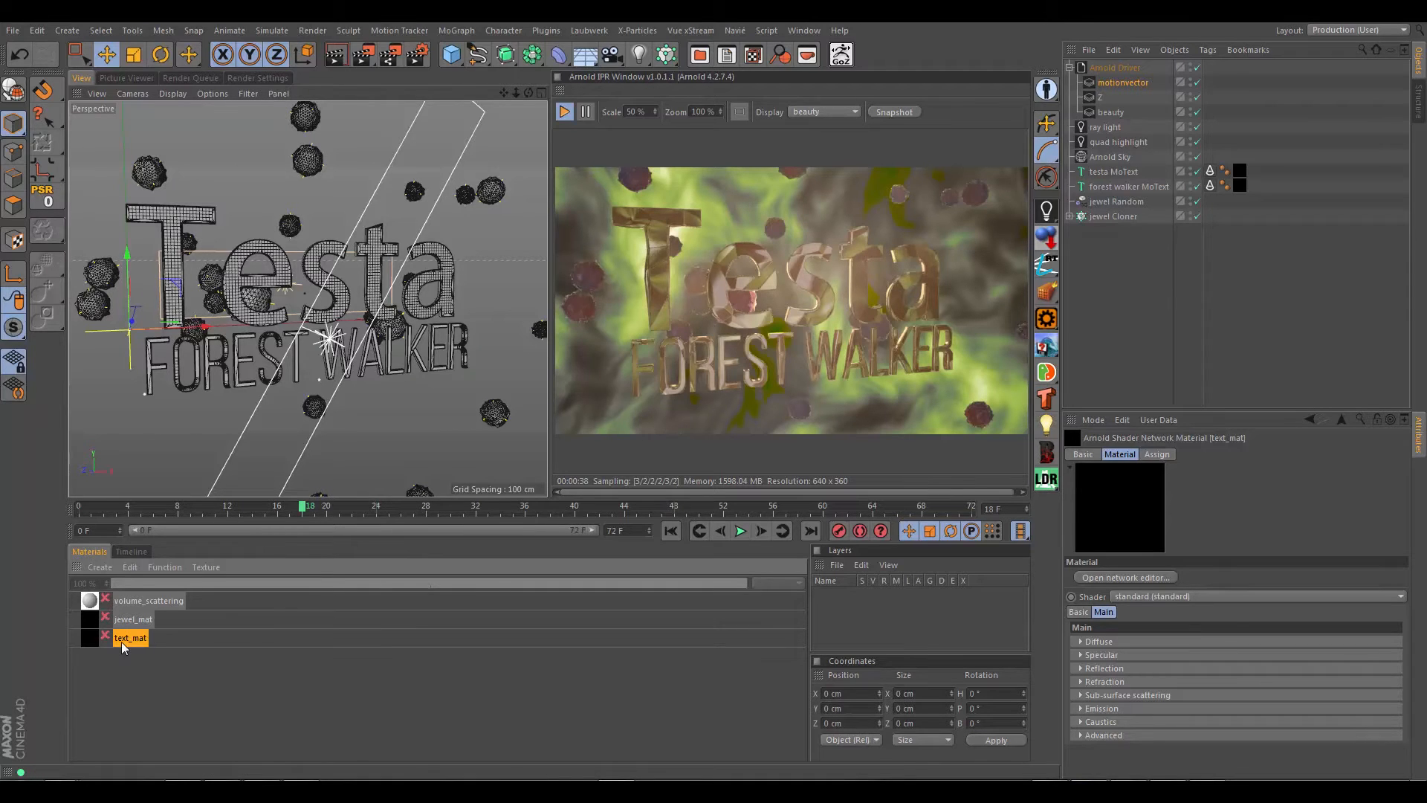
click(1139, 577)
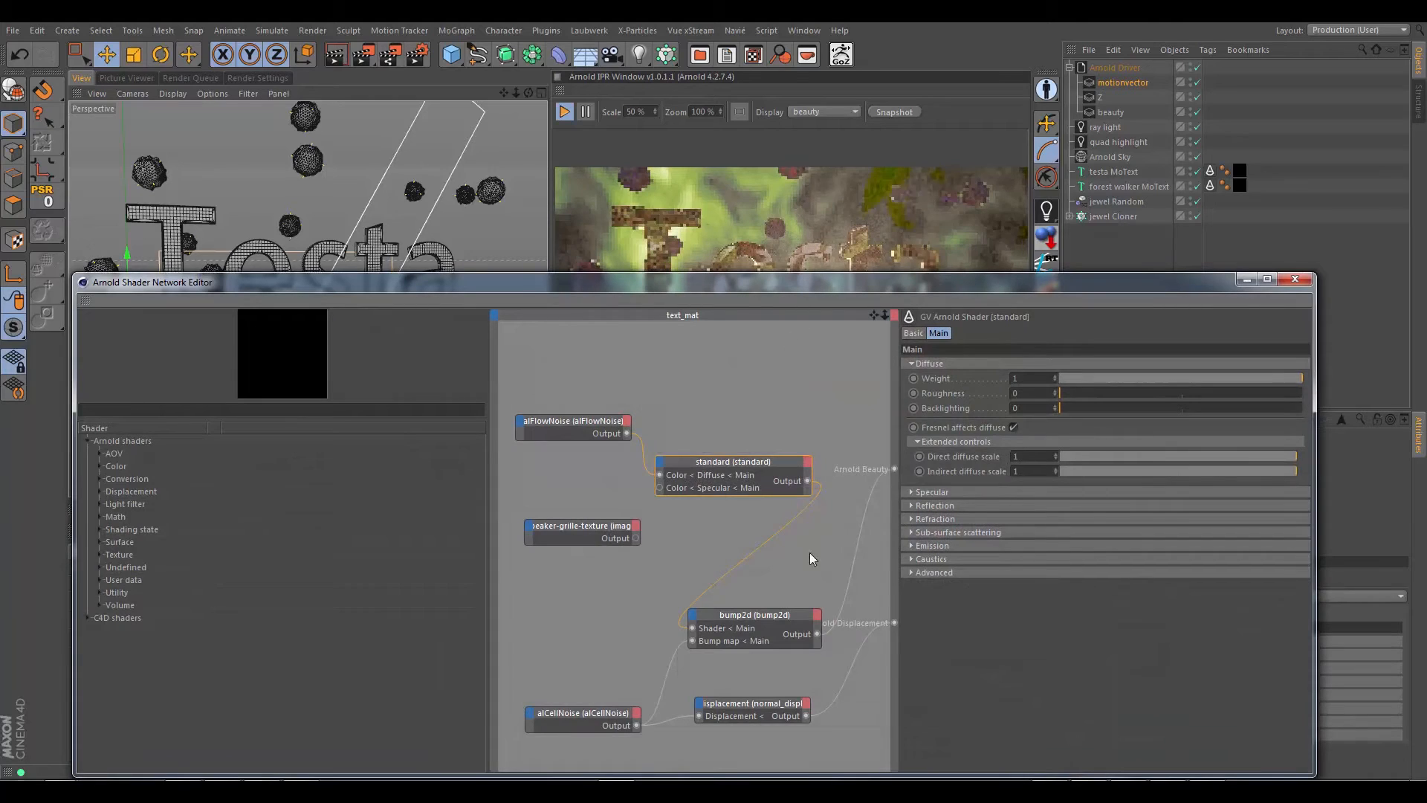
scroll(830, 559, down, 4)
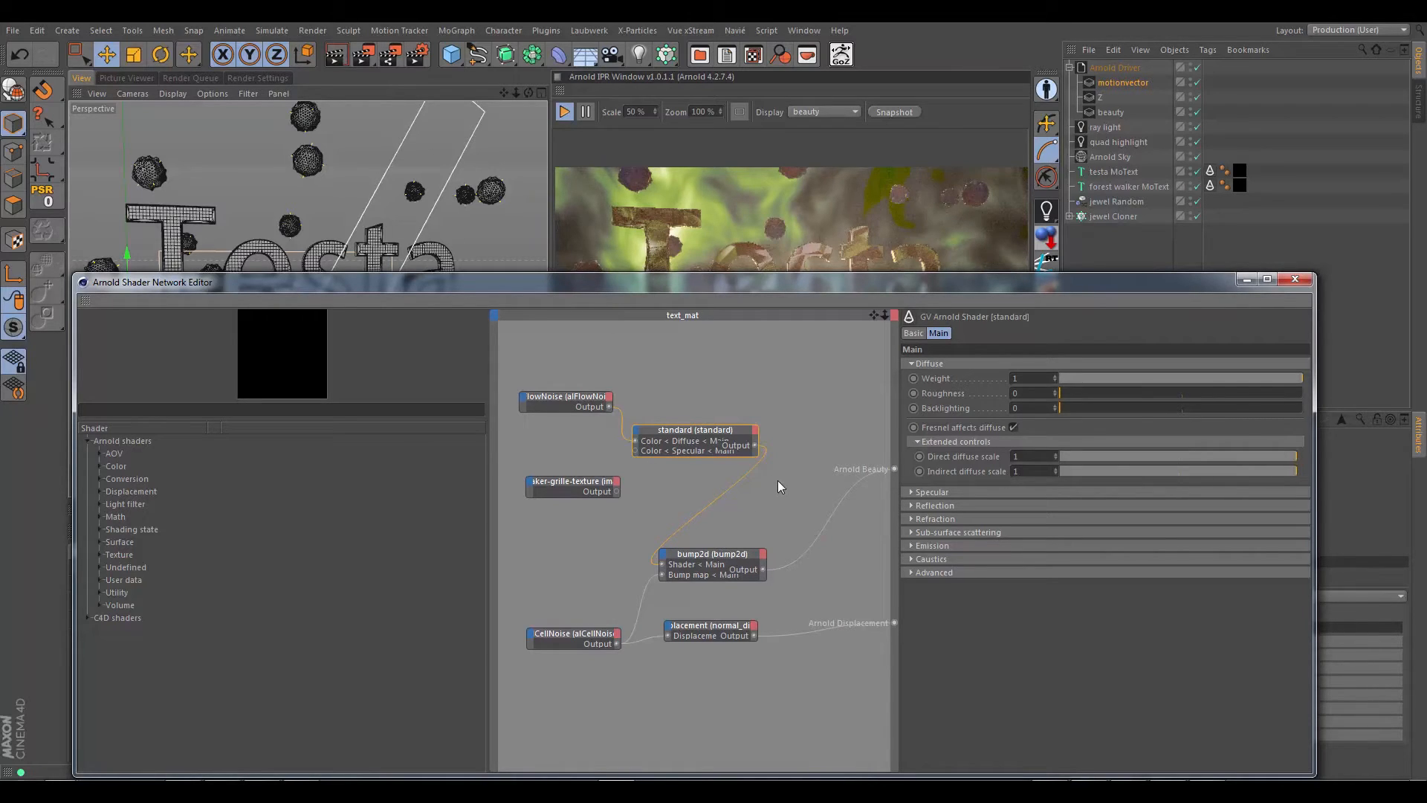
alt+middle_drag(842, 550, 800, 537)
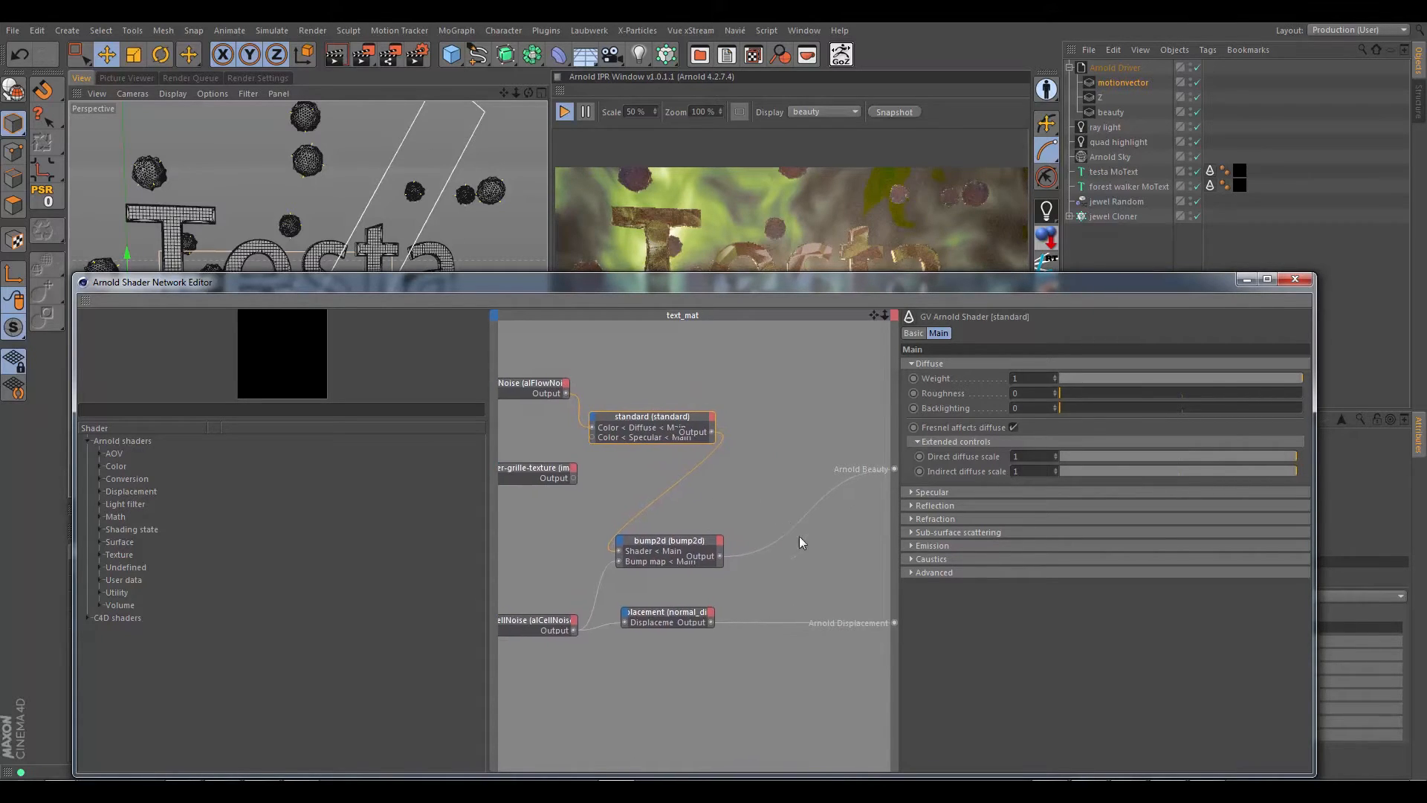
Step: Add an aov_write_rgb node to text_mat, feeding bump2d's output into its passthrough and its output into Arnold Beauty
click(99, 453)
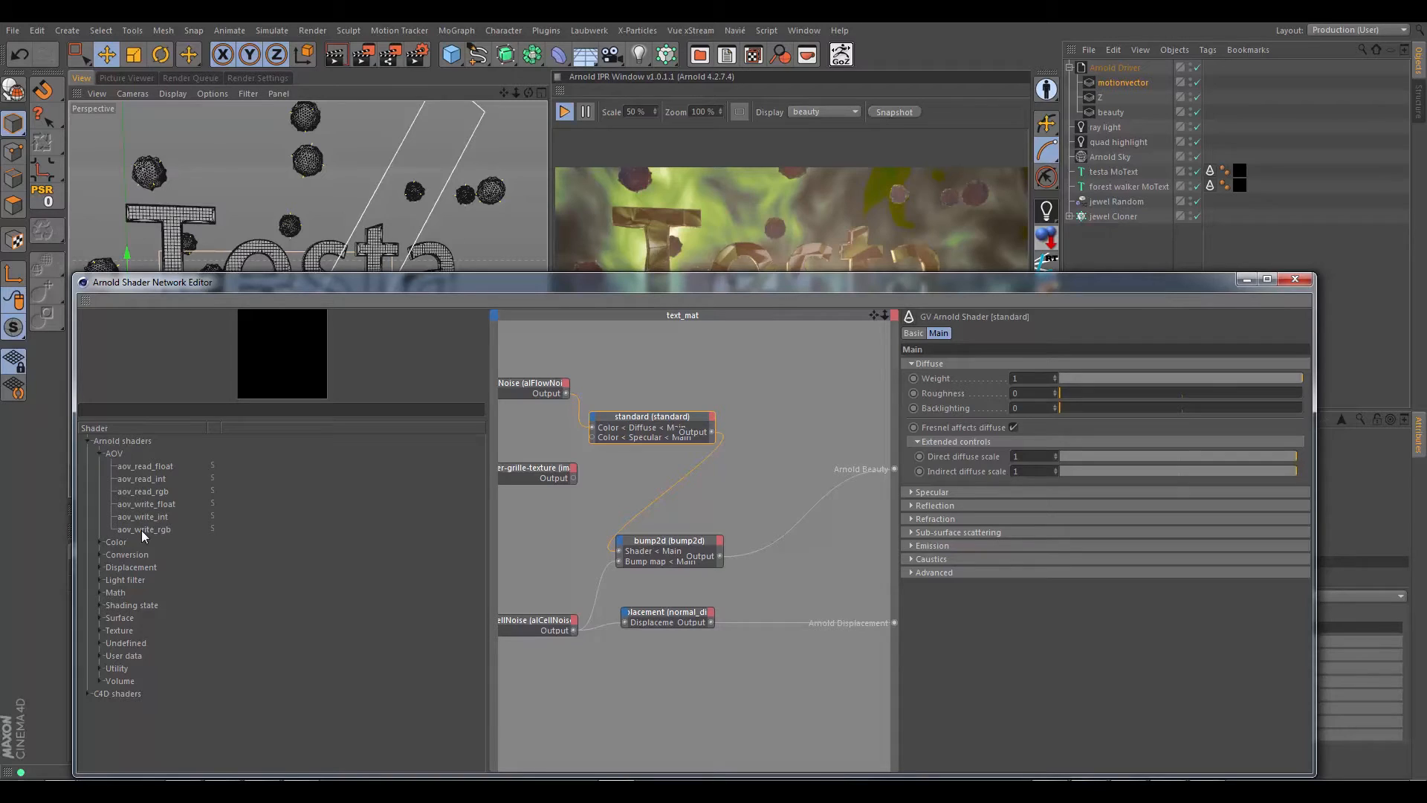
drag(142, 529, 780, 455)
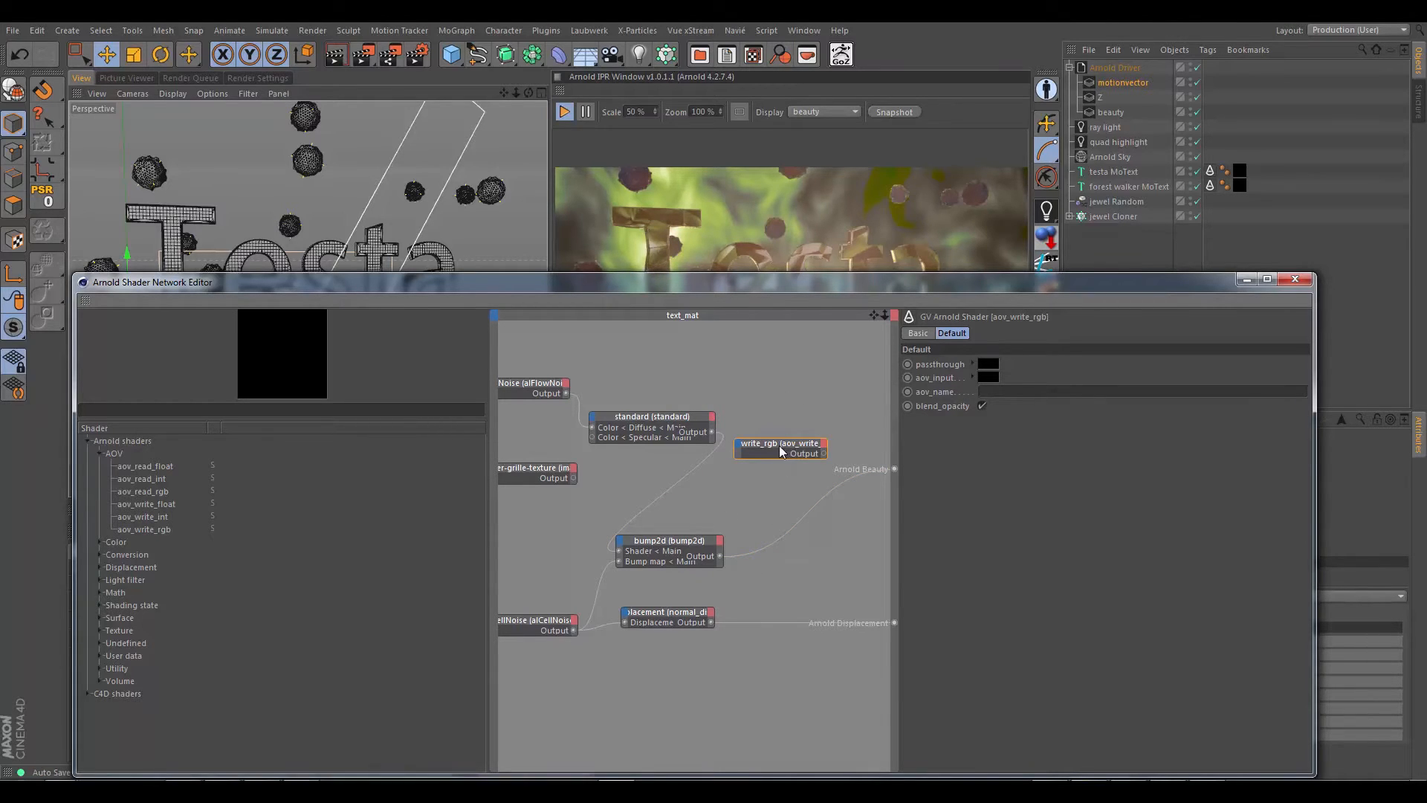
drag(780, 451, 892, 476)
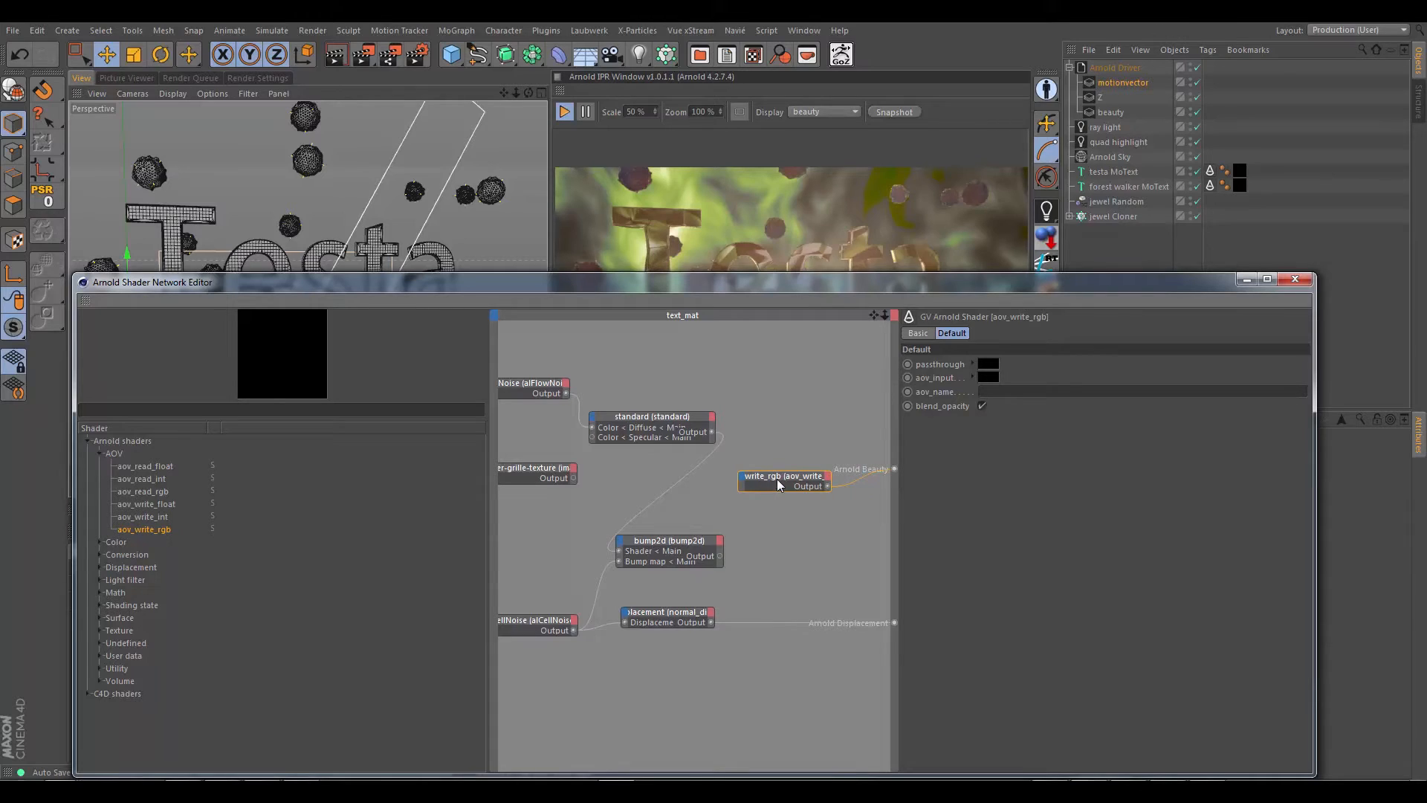
drag(775, 482, 796, 527)
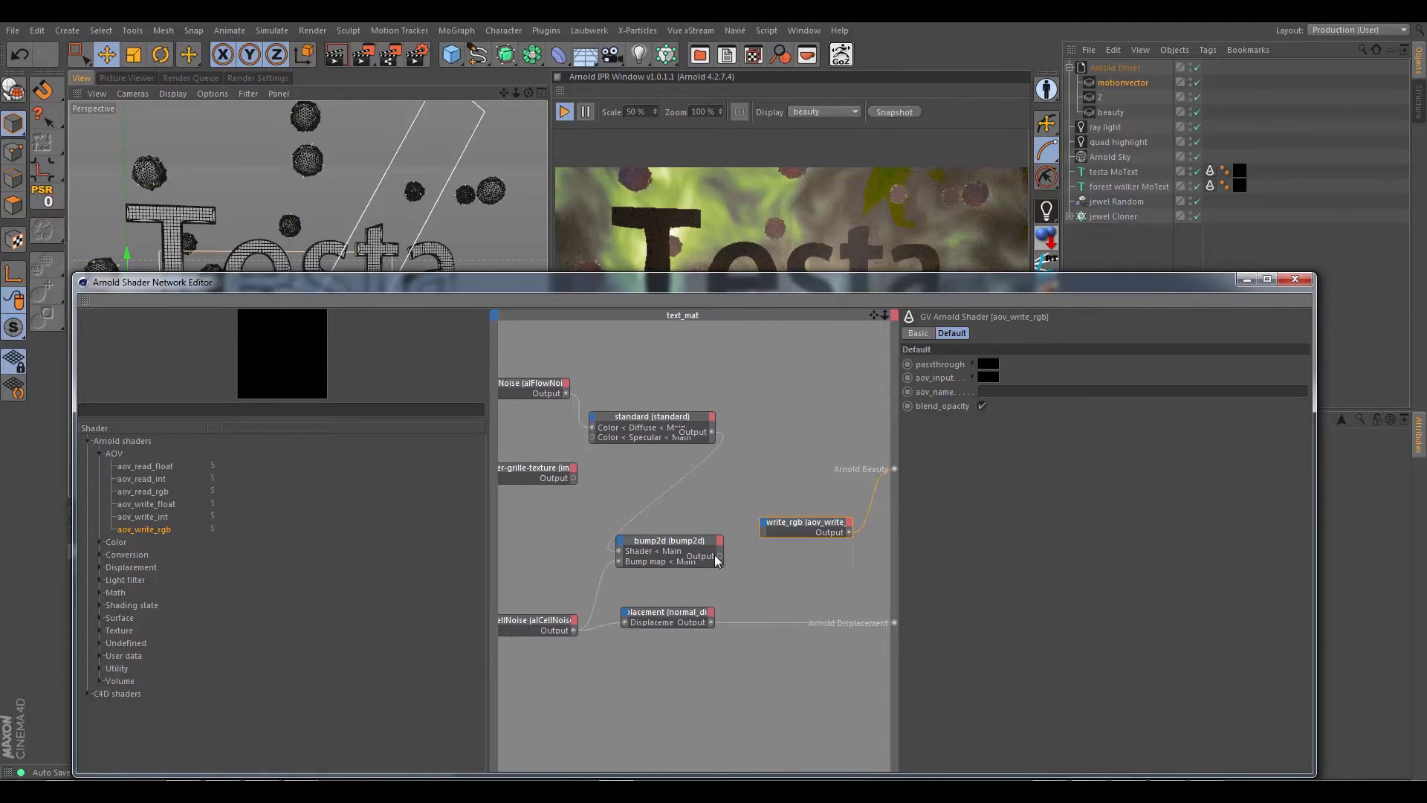
drag(723, 560, 844, 534)
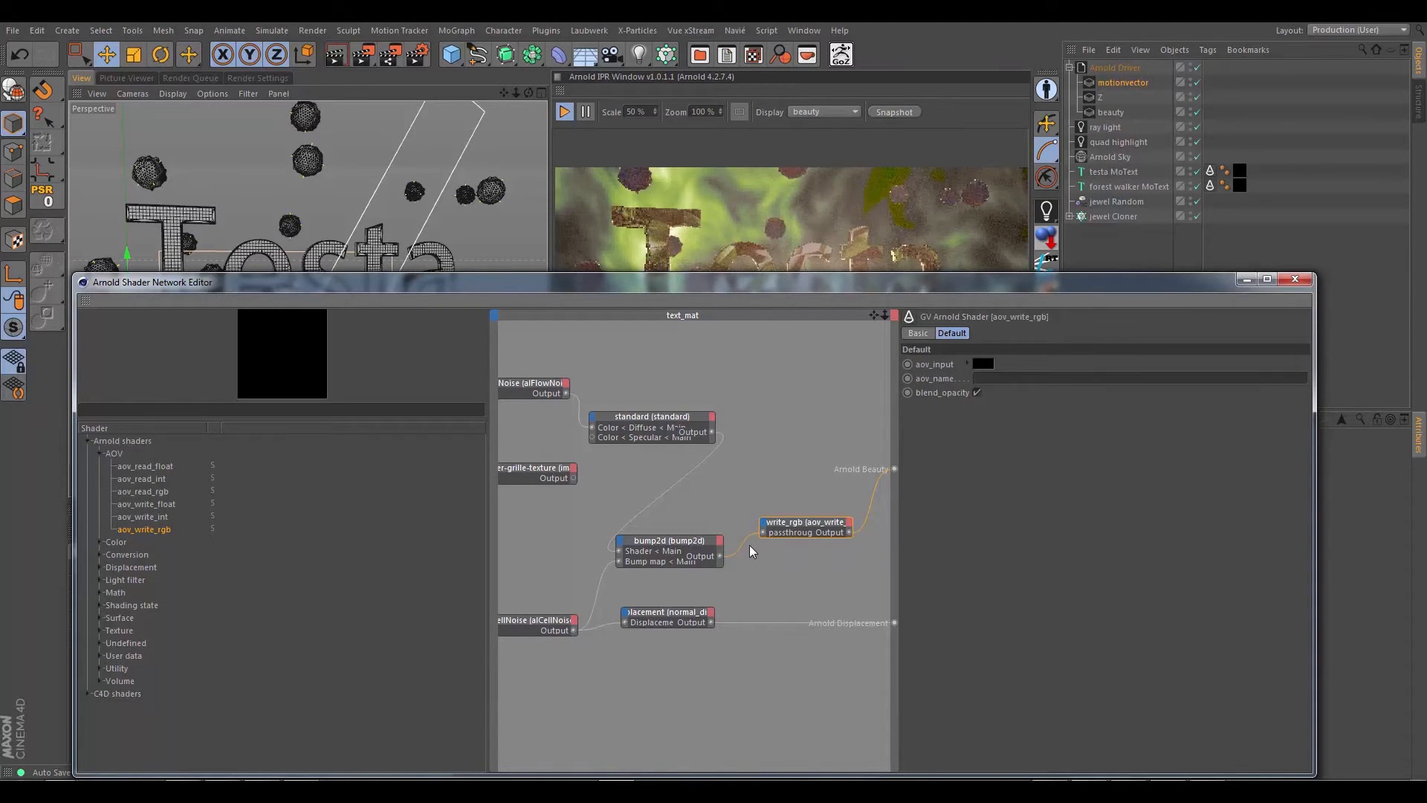
drag(700, 286, 739, 578)
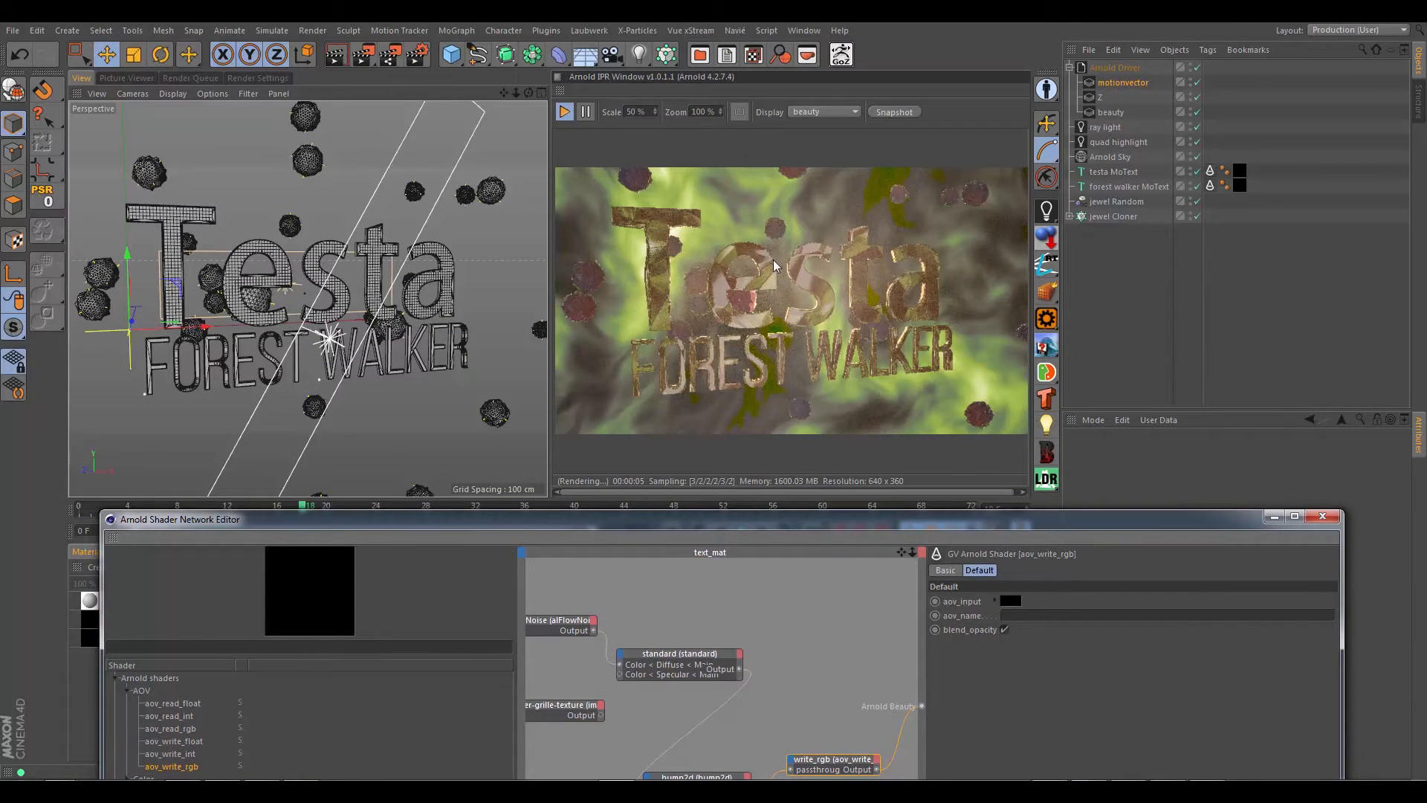
drag(803, 528, 784, 332)
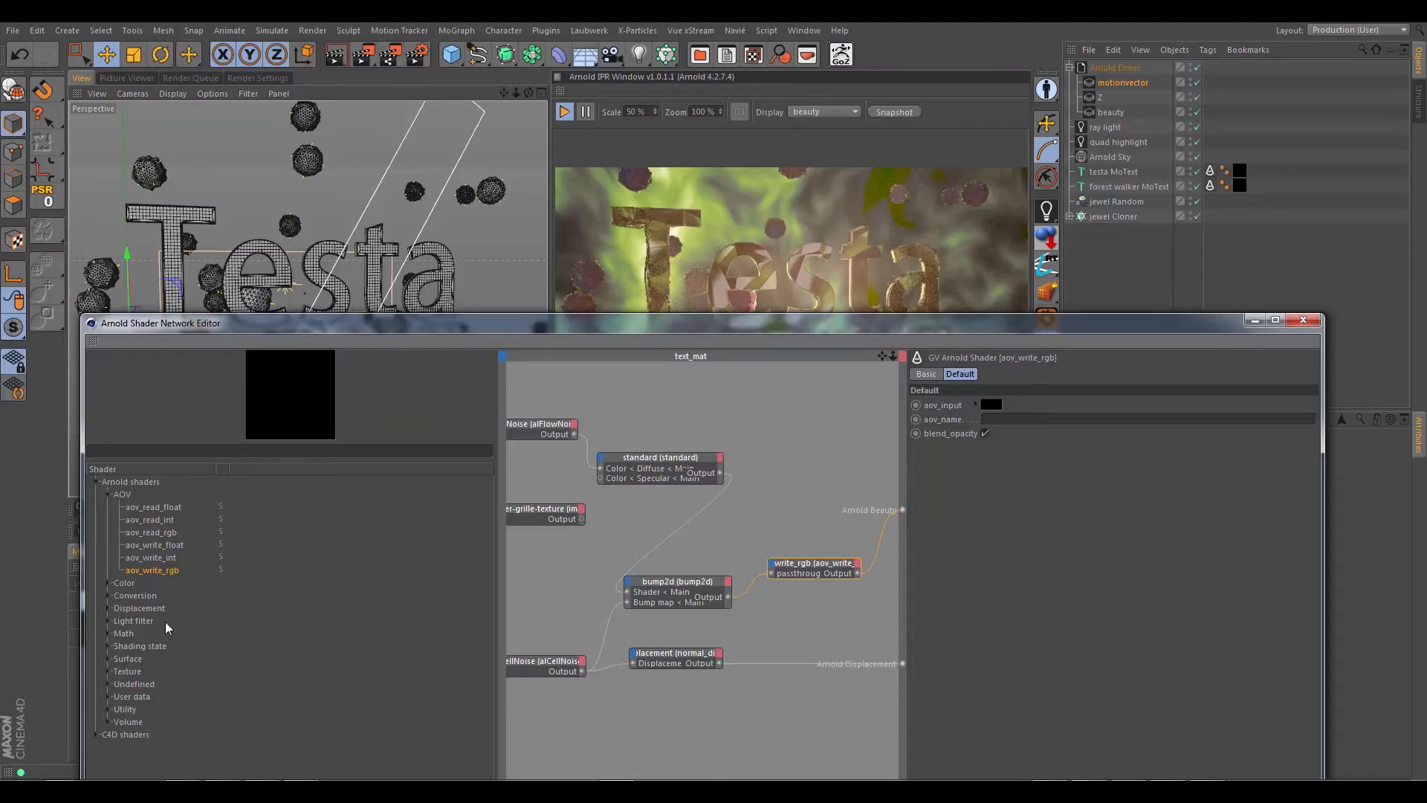
Step: Find noise shaders in the shader list, add an alFlowNoise node to text_mat and feed its output into Arnold Beauty
click(109, 637)
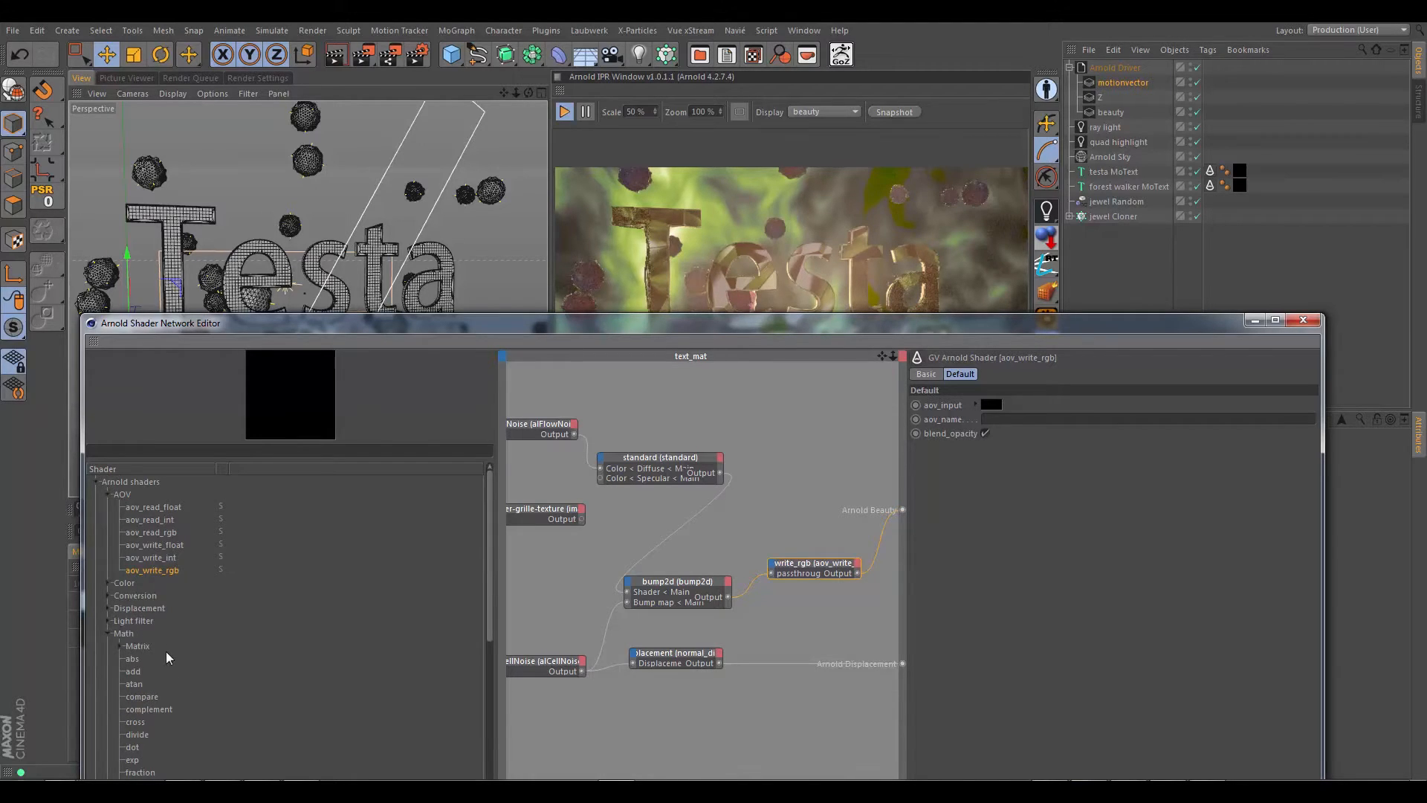
scroll(168, 657, down, 8)
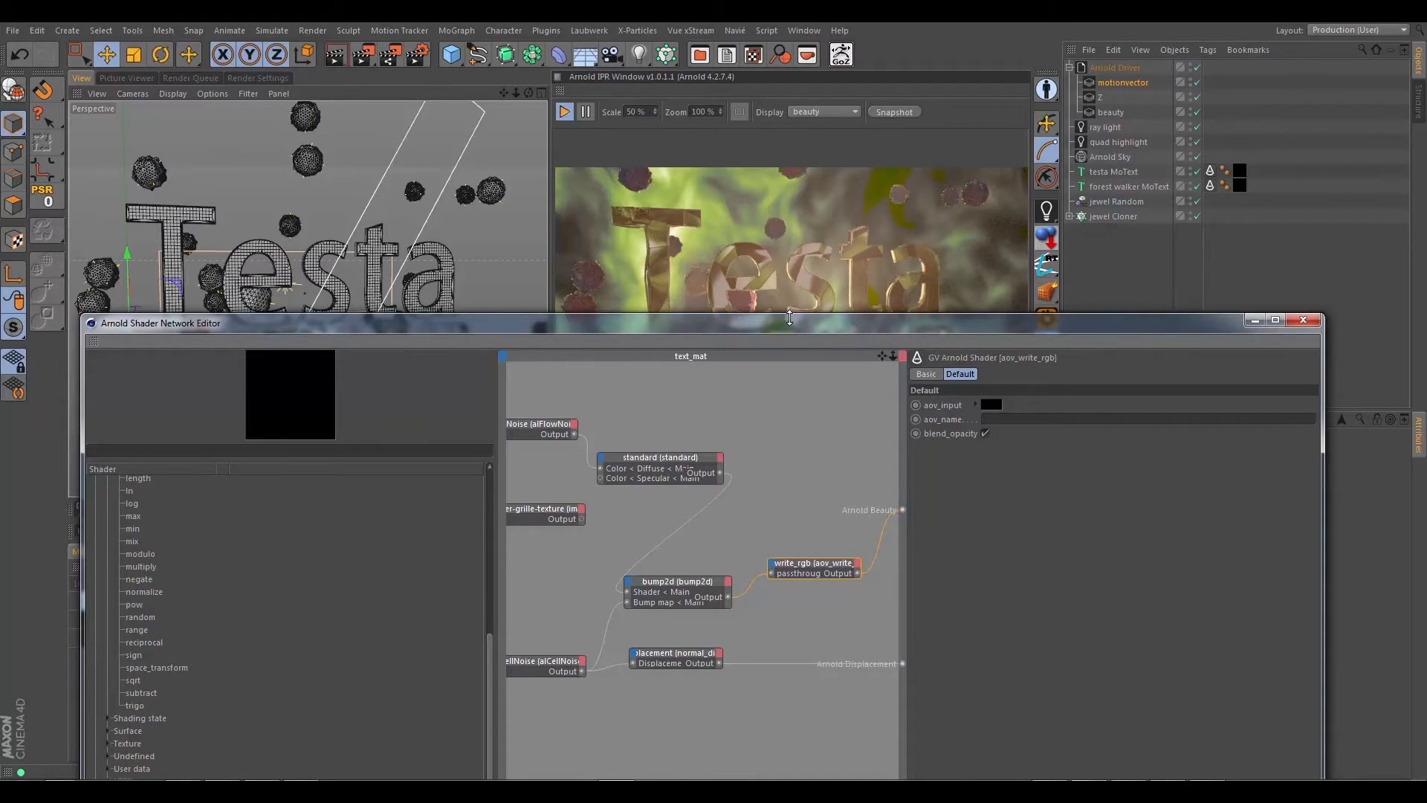
drag(794, 327, 800, 434)
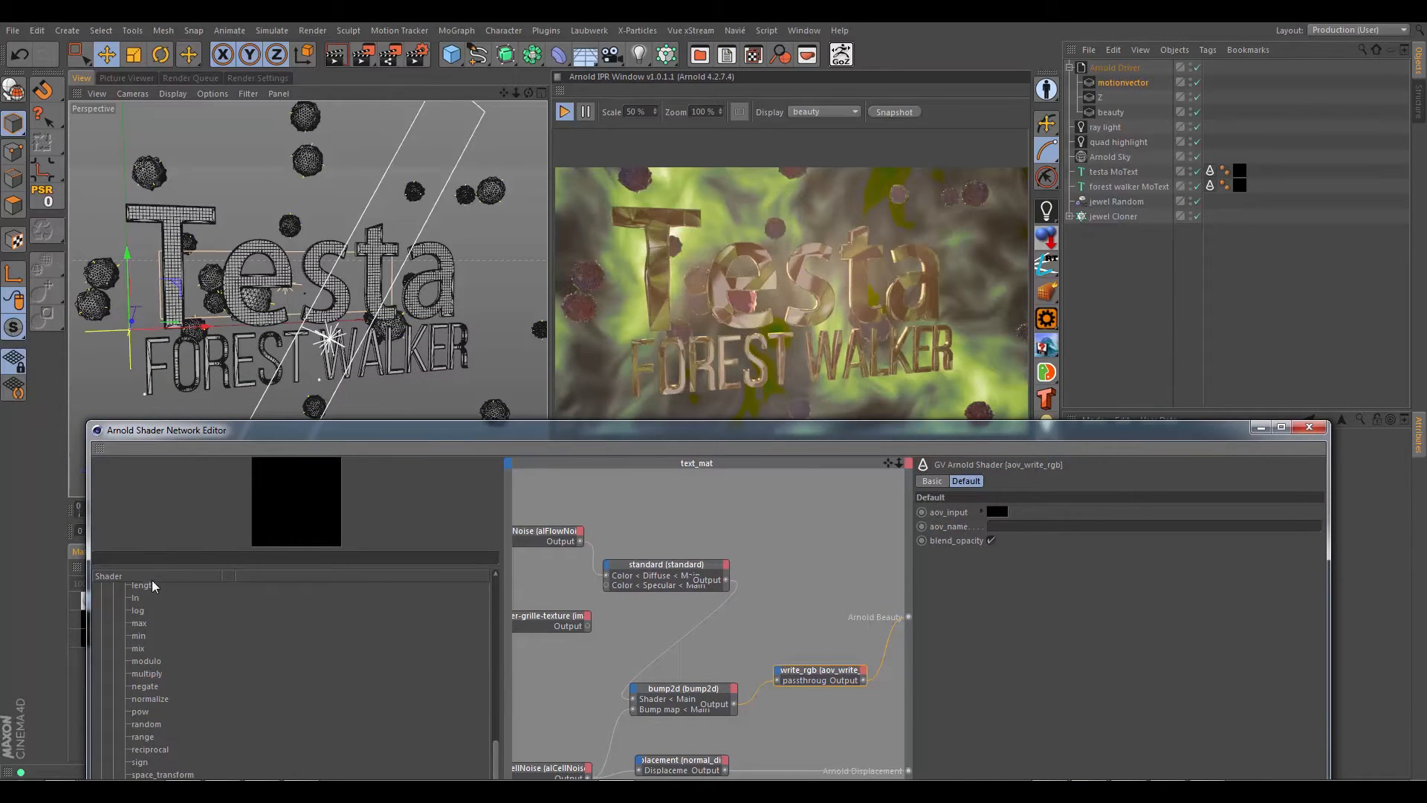
text(n)
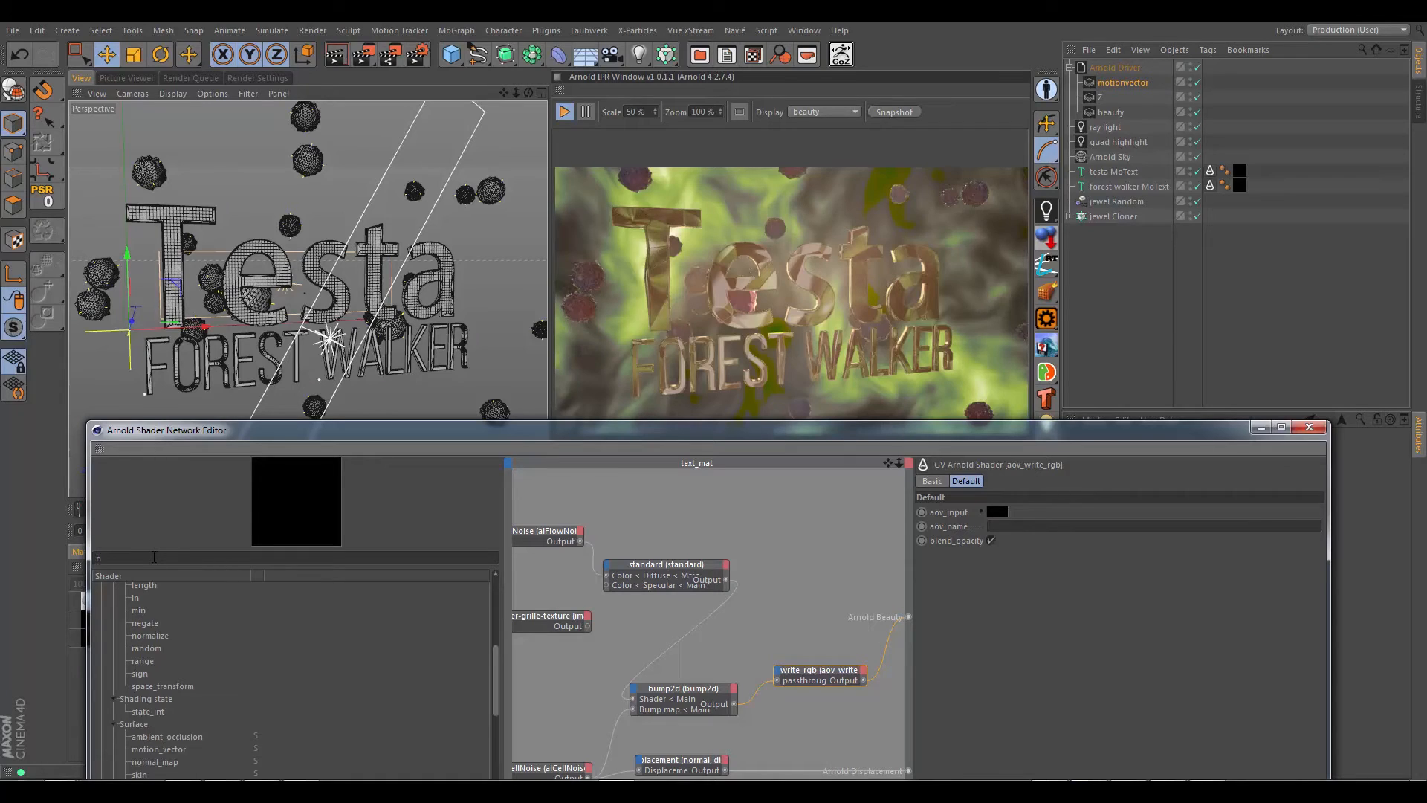
text(os)
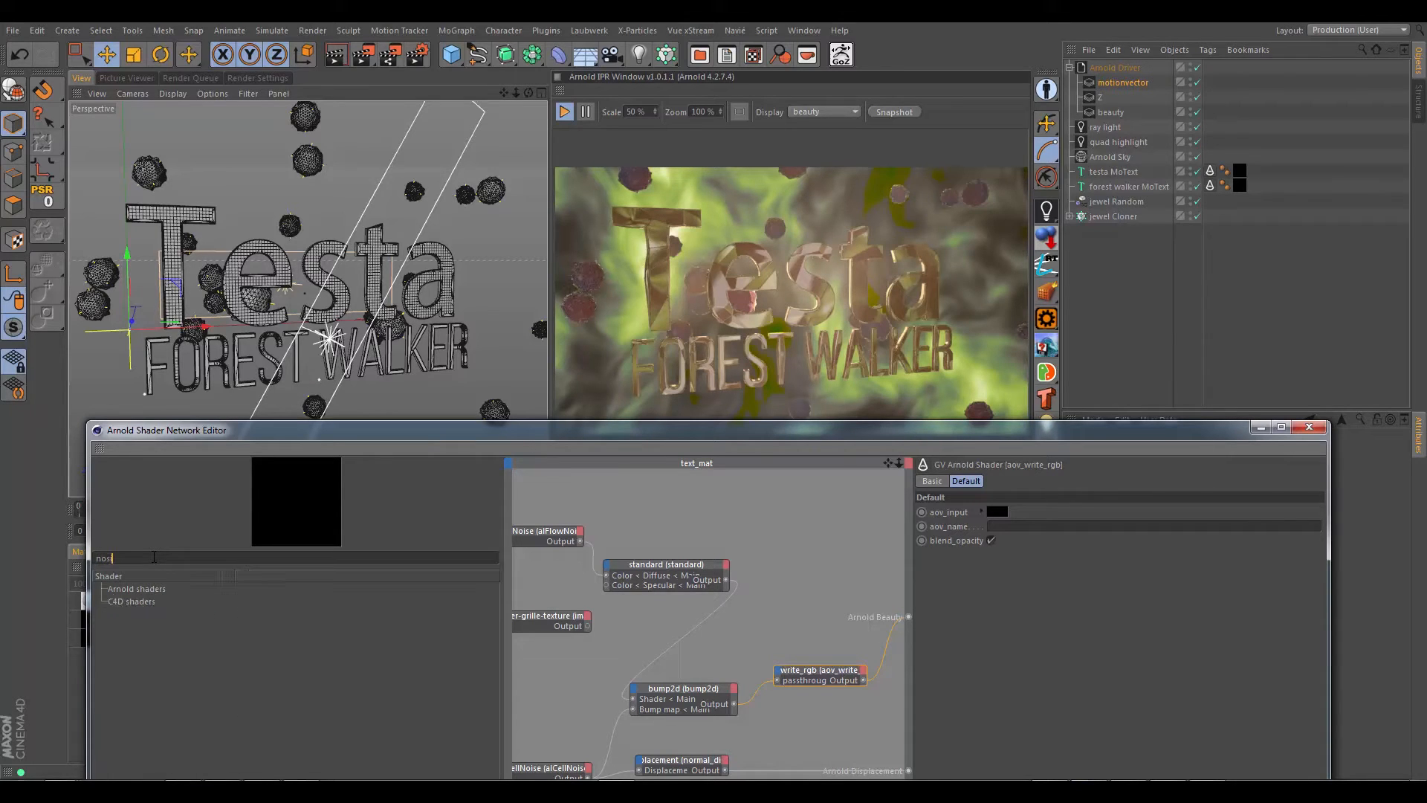
key(BackSpace)
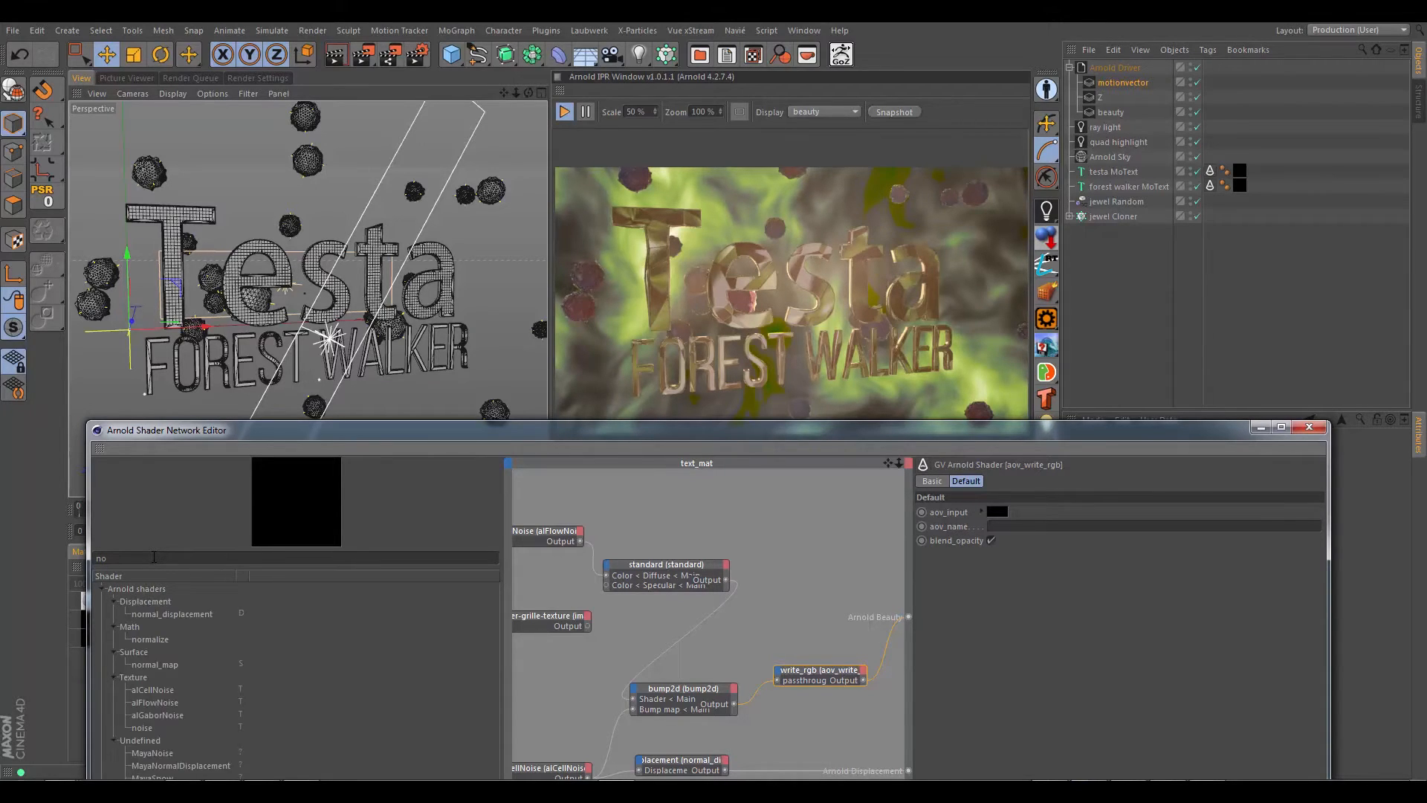
text(ise)
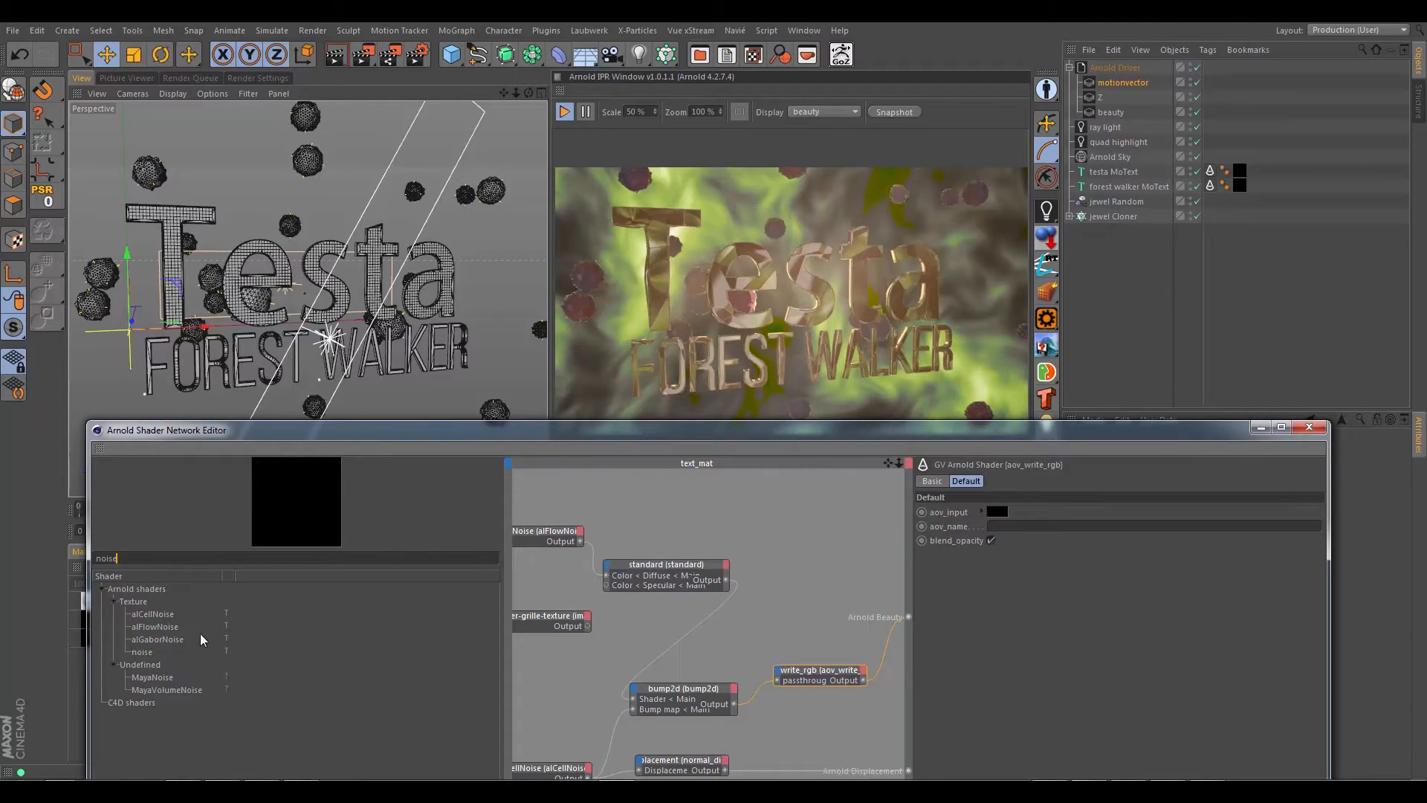
drag(148, 632, 685, 507)
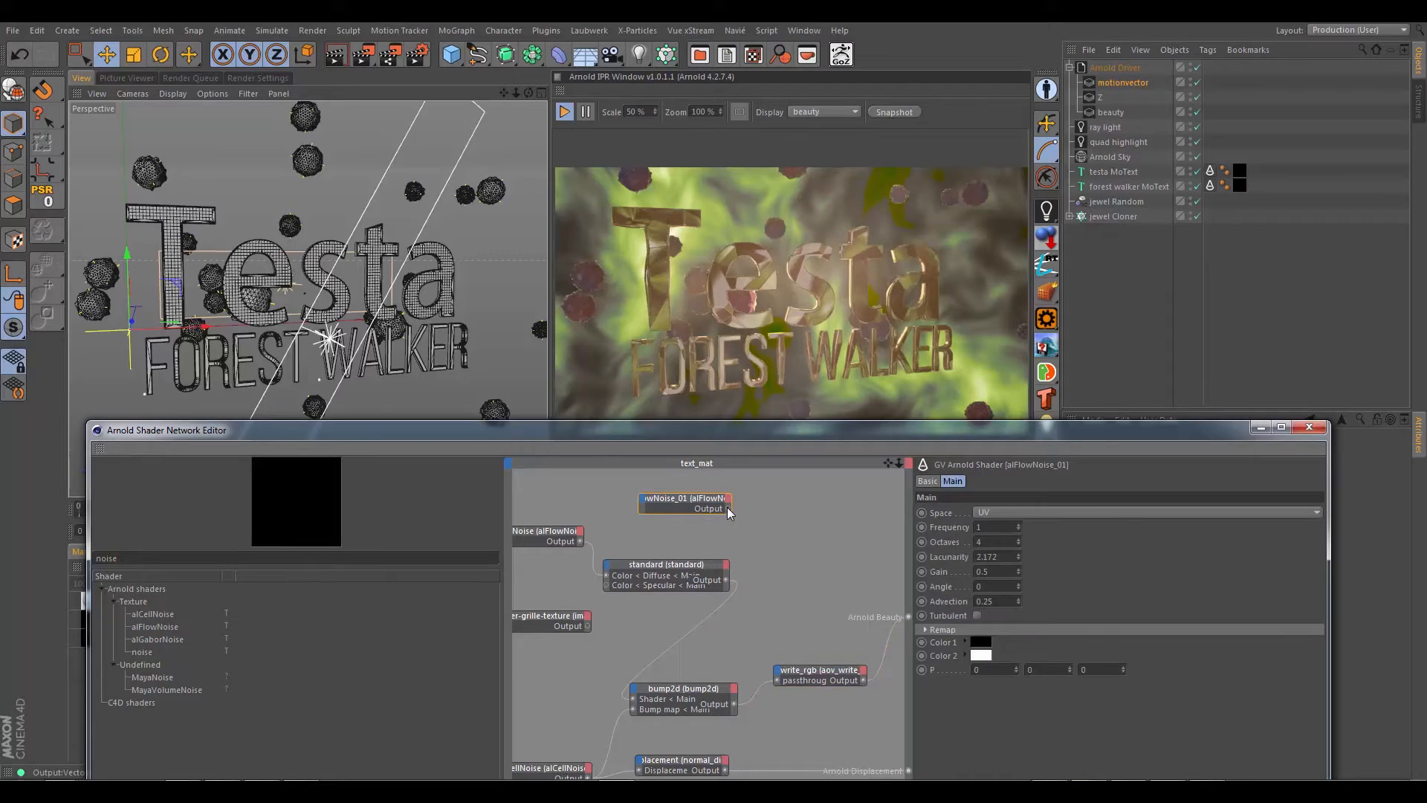
drag(914, 626, 909, 617)
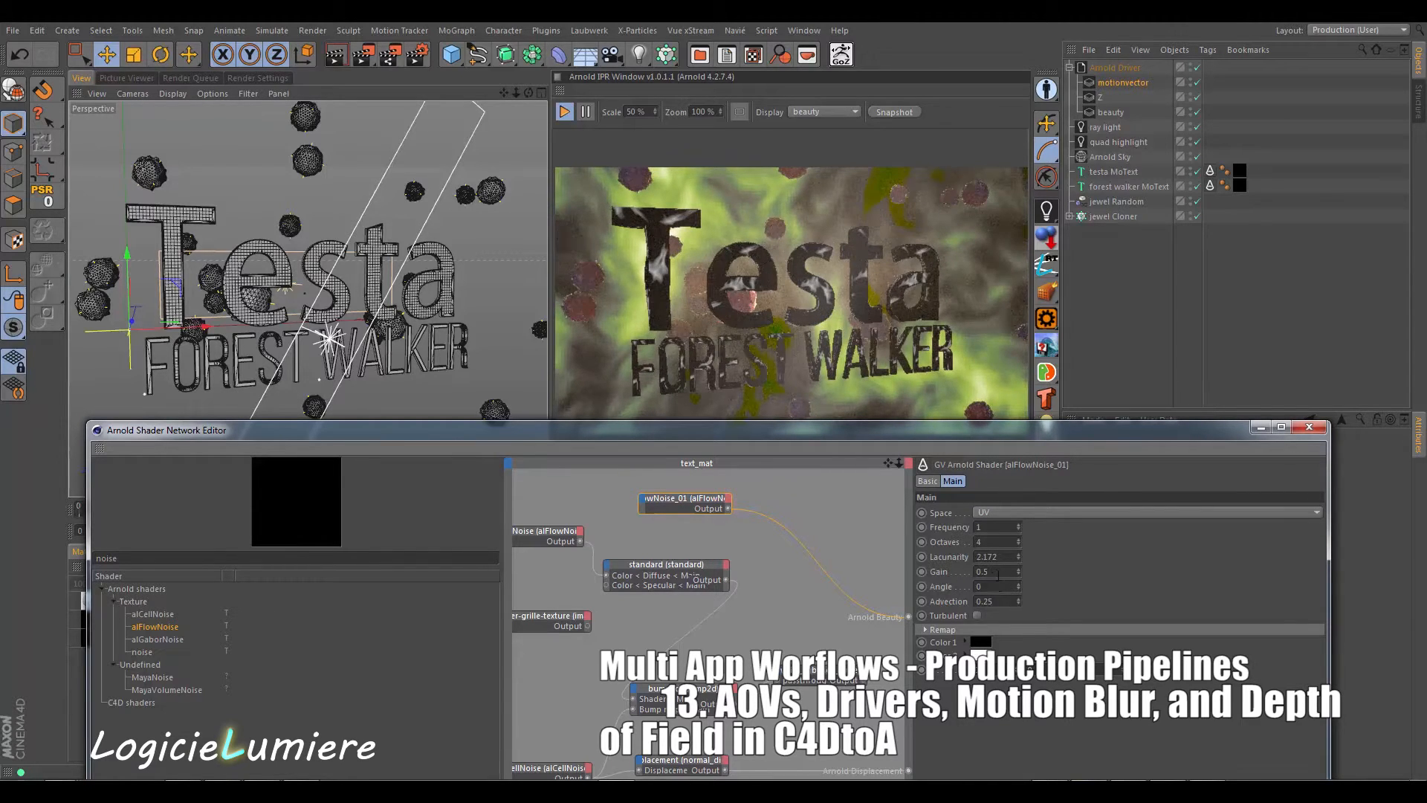
Step: Set the new alFlowNoise node's gain to 0.63 and its frequency to 1.36
drag(1018, 571, 1018, 567)
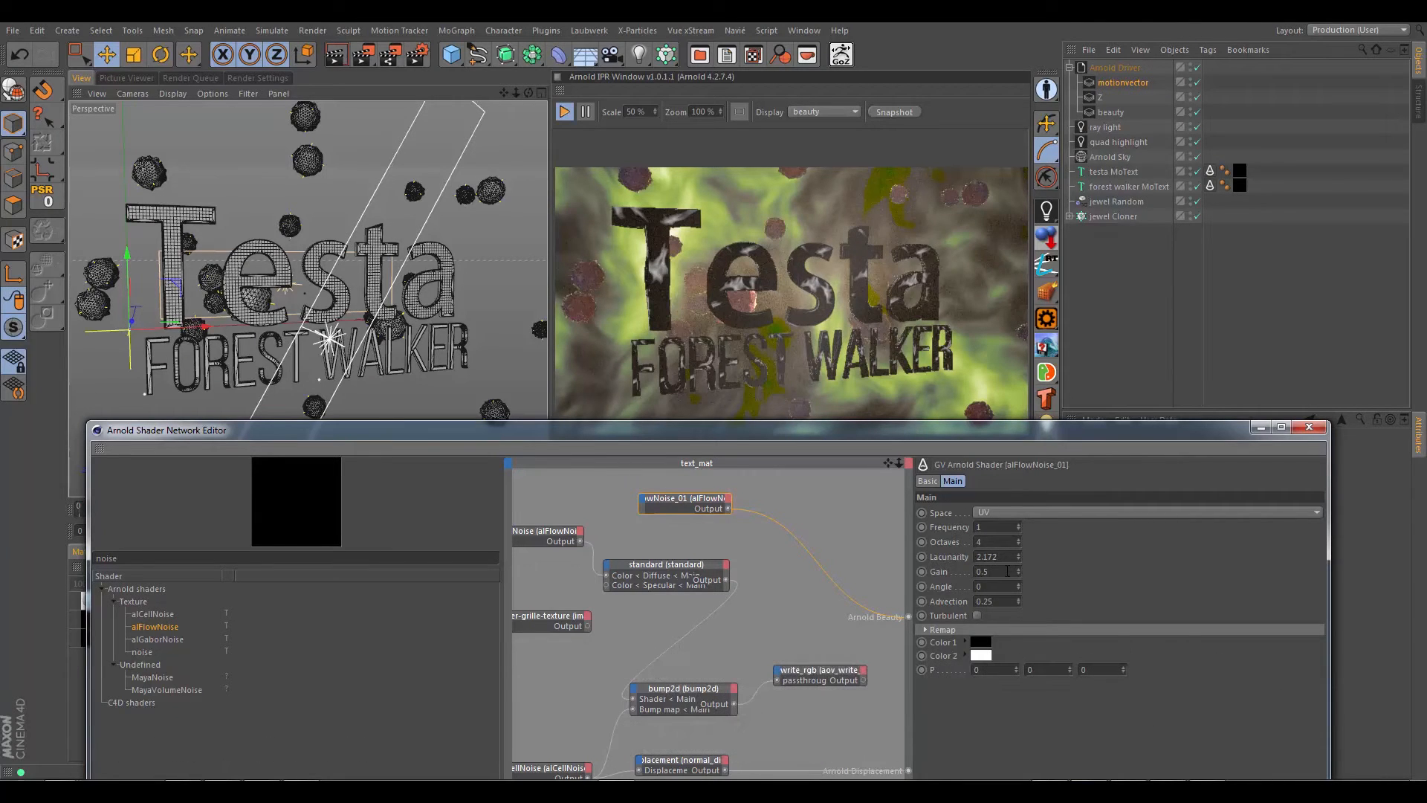
scroll(1007, 572, up, 9)
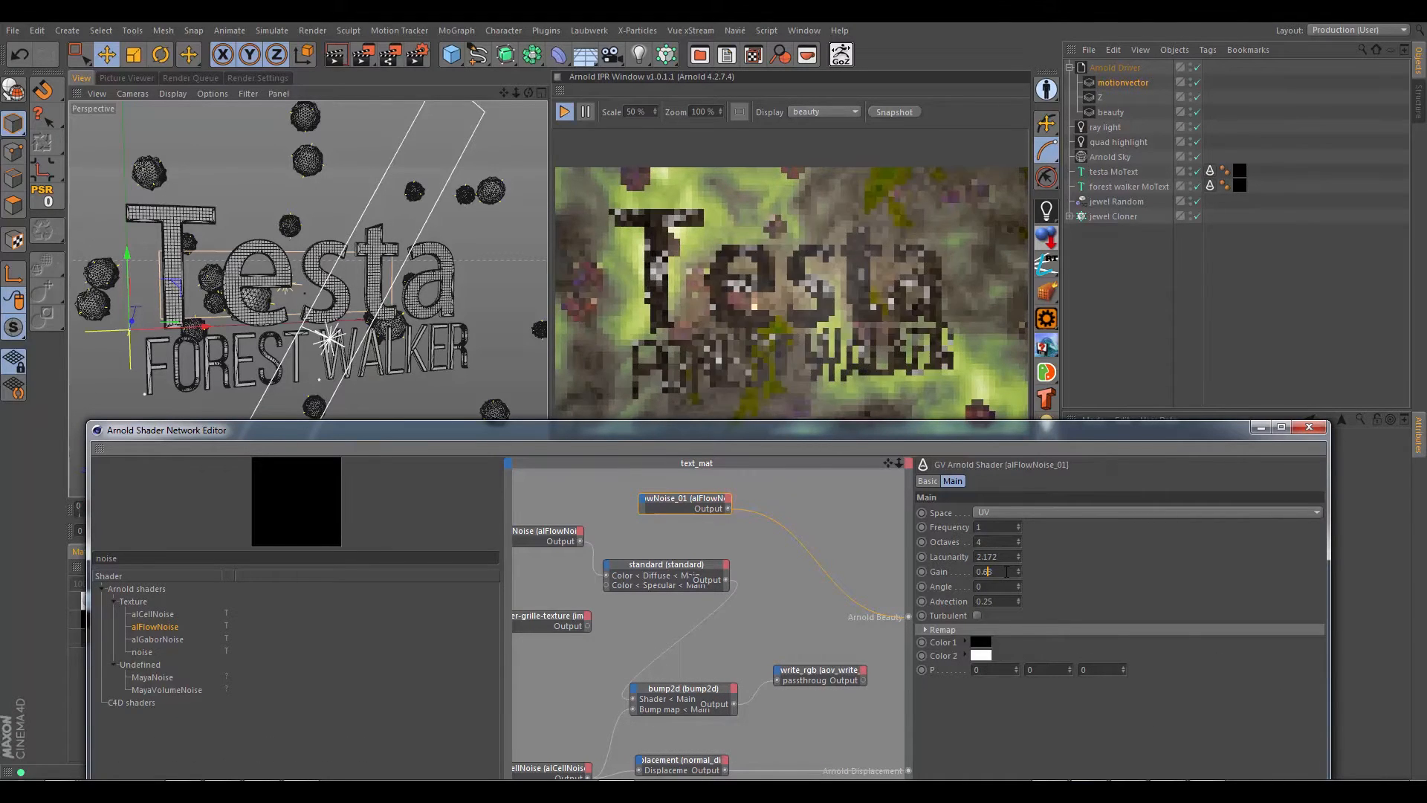
click(999, 527)
scroll(1010, 529, up, 15)
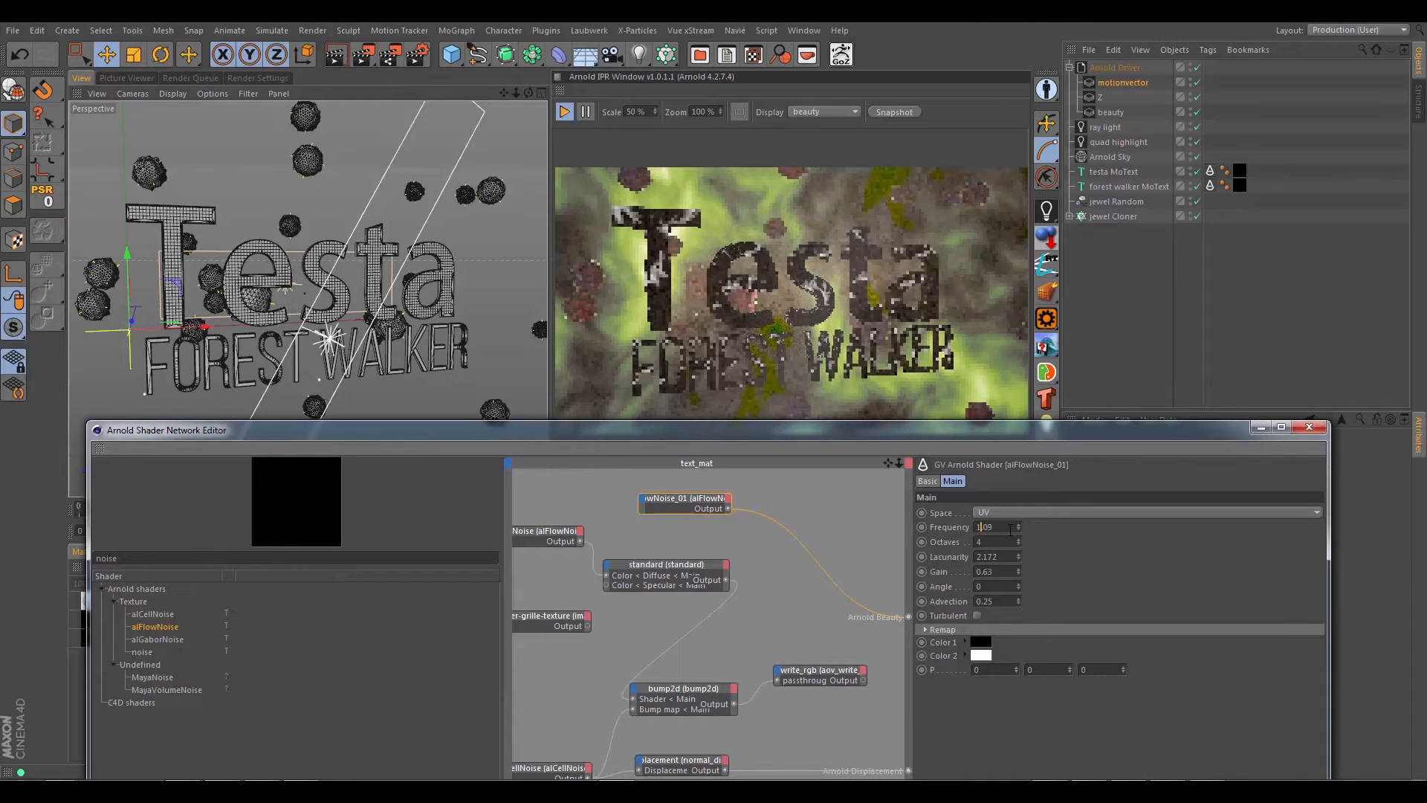
scroll(1010, 529, up, 16)
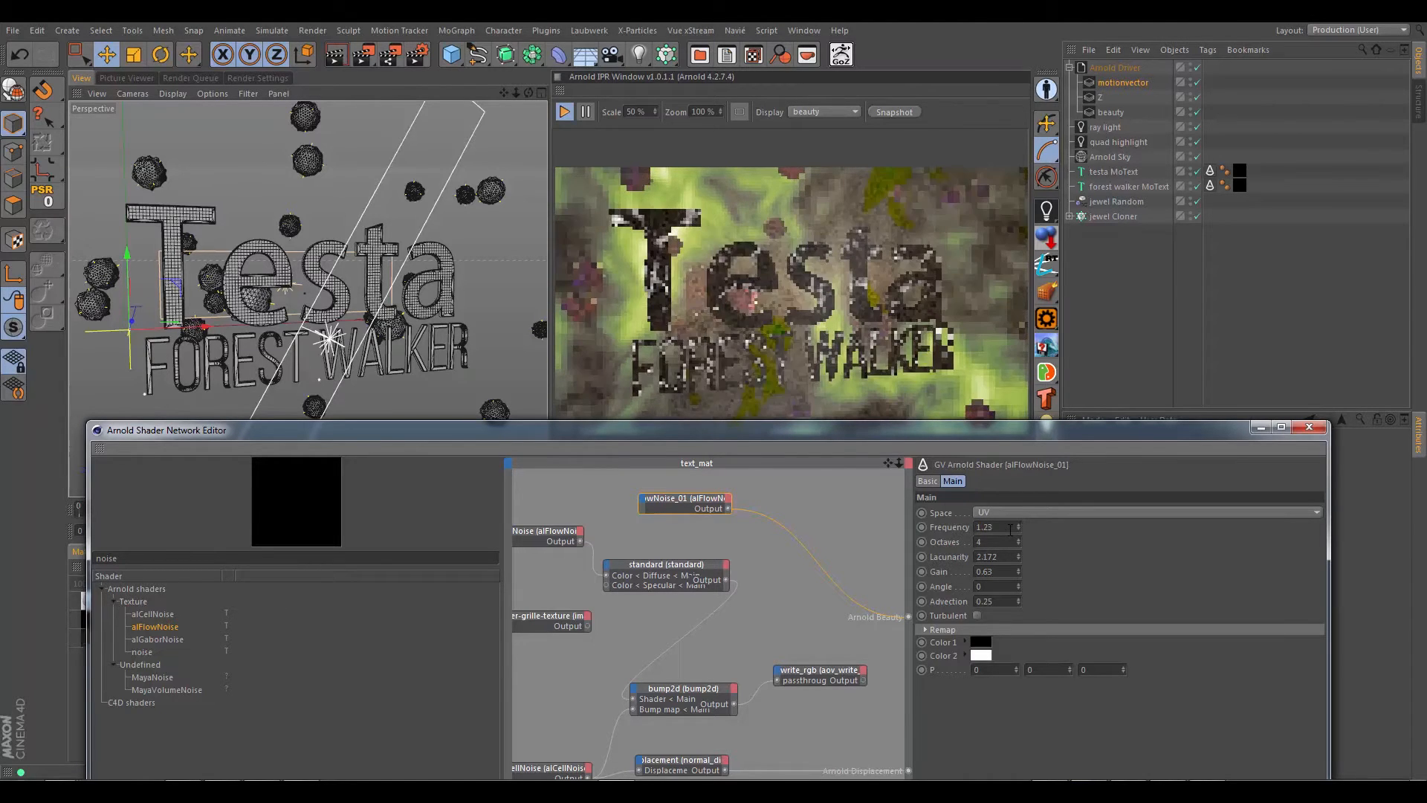
Step: Try object space for the new alFlowNoise node, and set its space to world
click(1013, 515)
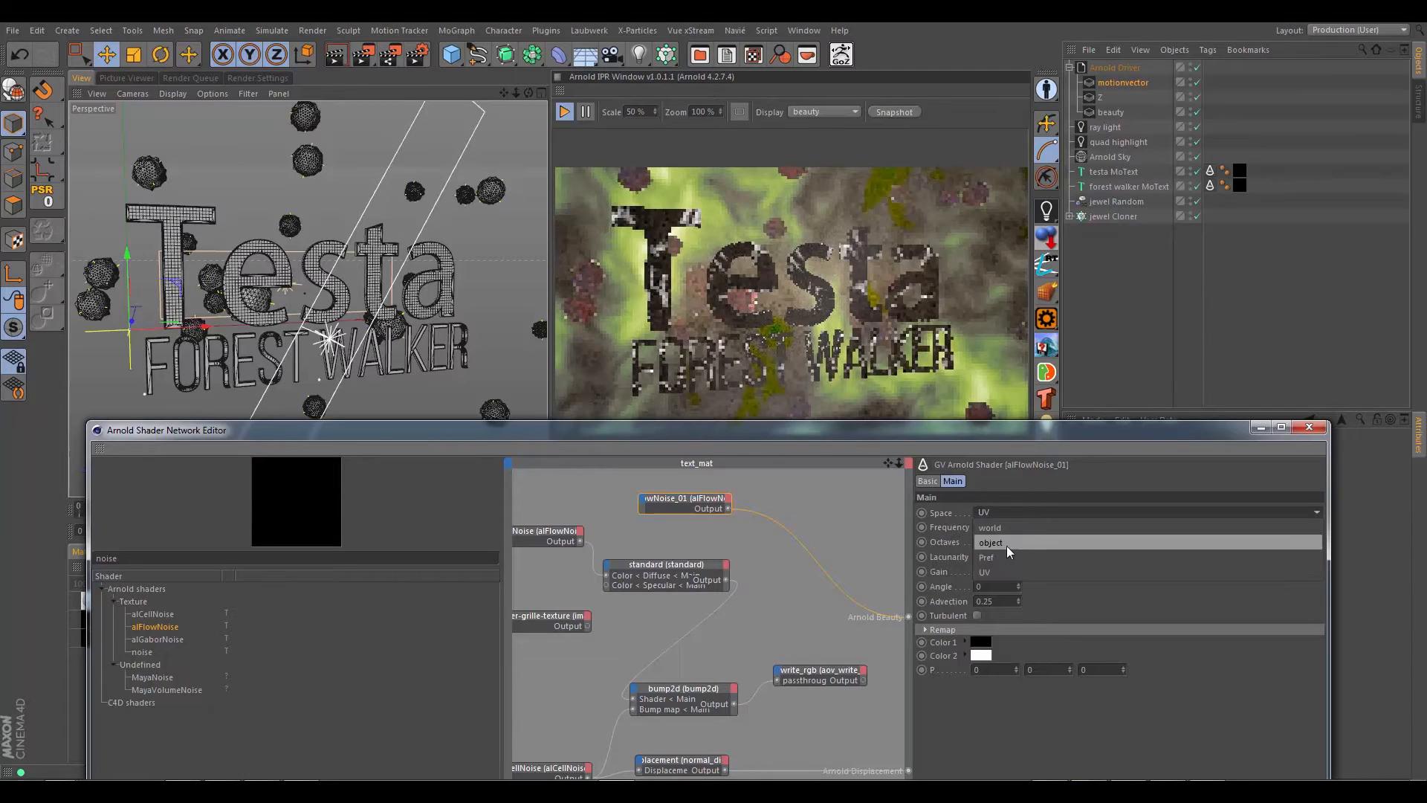
click(999, 543)
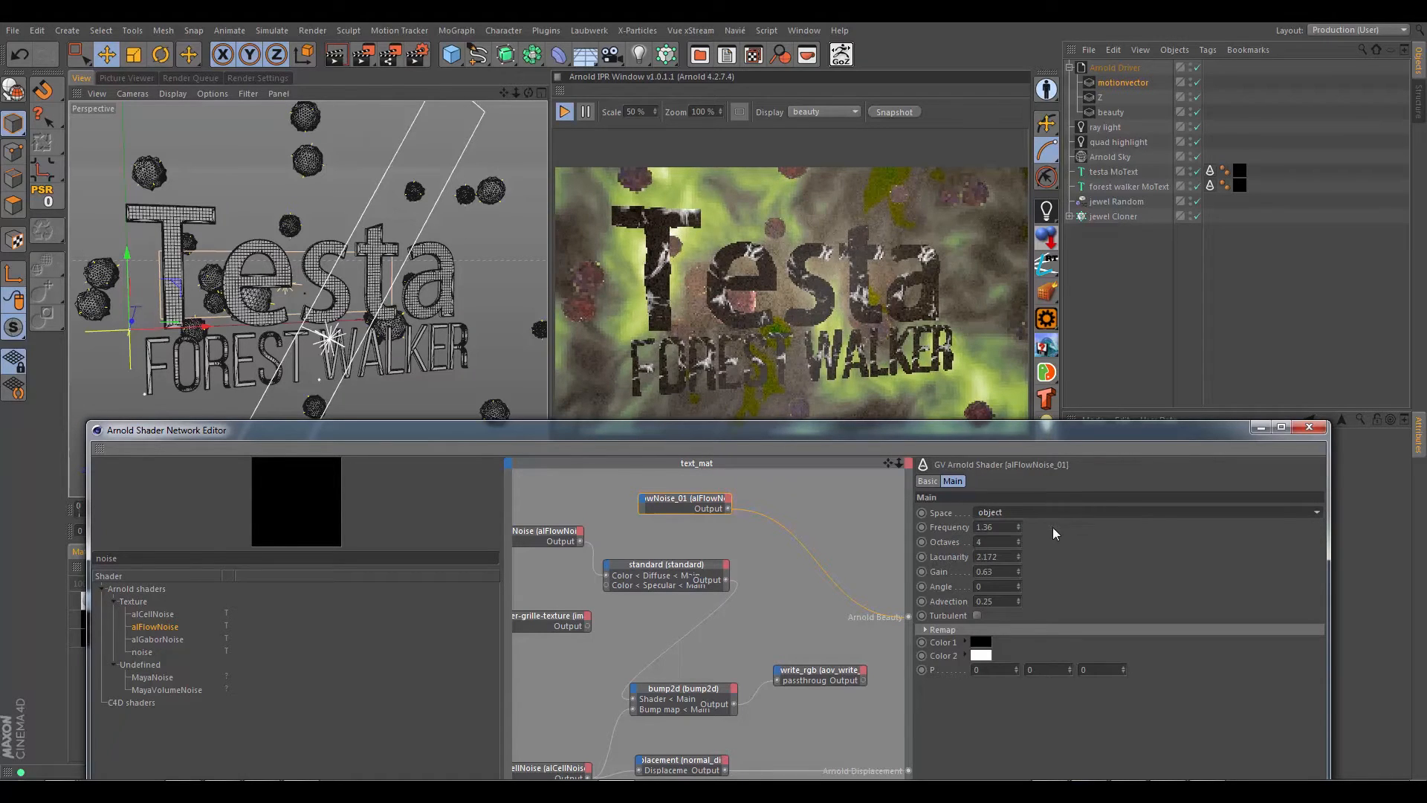
click(990, 527)
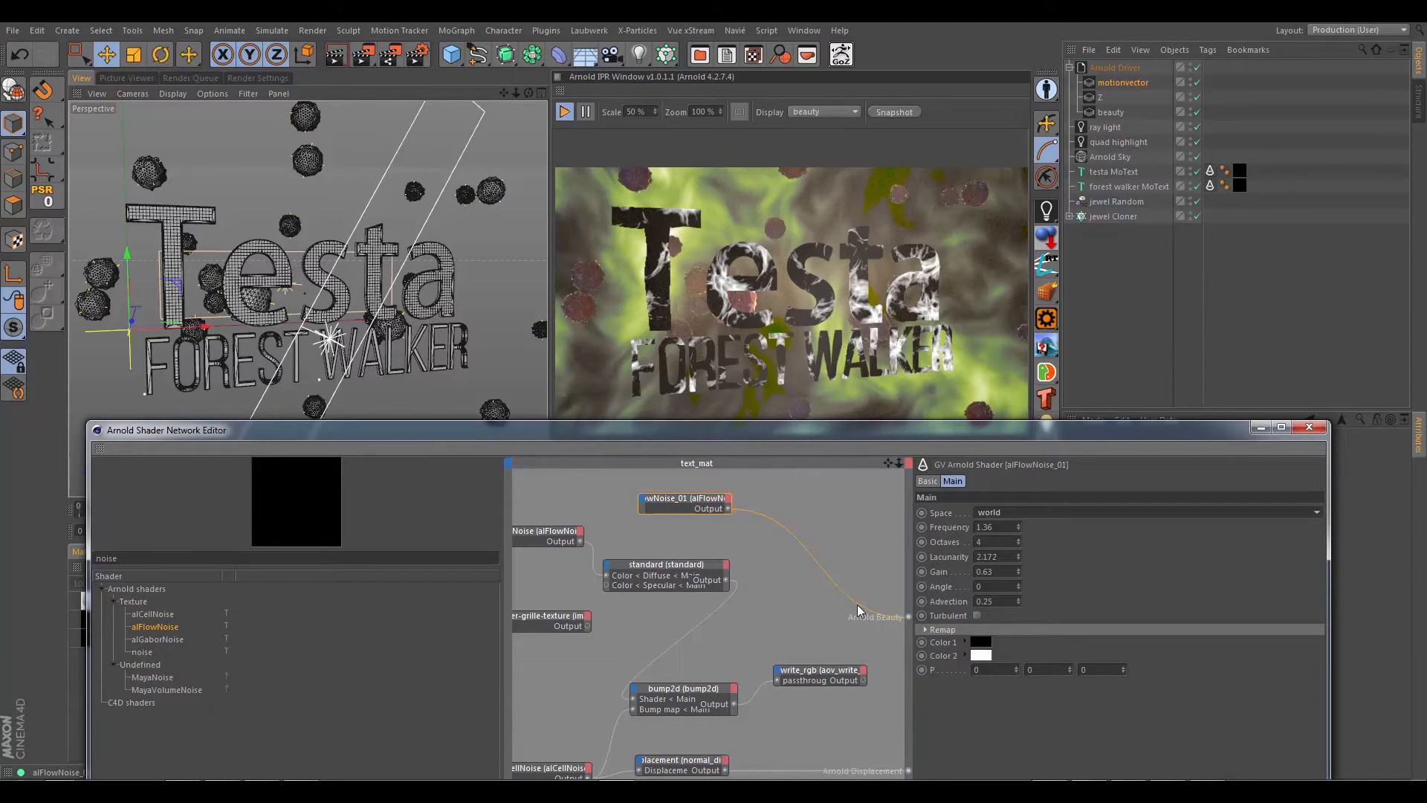
Step: Connect the new alFlowNoise output to aov_write_rgb's aov_input and reconnect the aov_write_rgb output to Arnold Beauty
drag(726, 509, 780, 541)
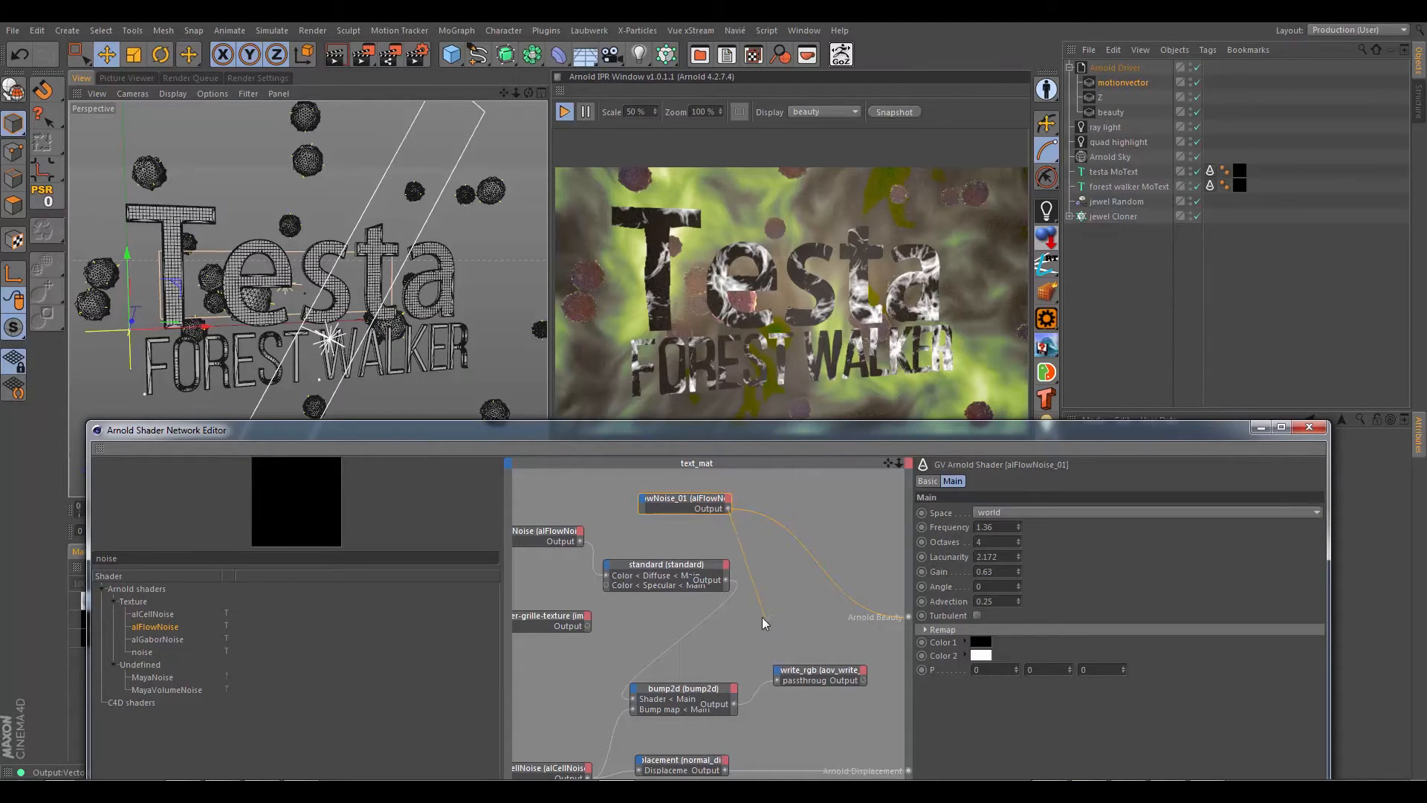
drag(775, 665, 777, 675)
drag(908, 614, 908, 614)
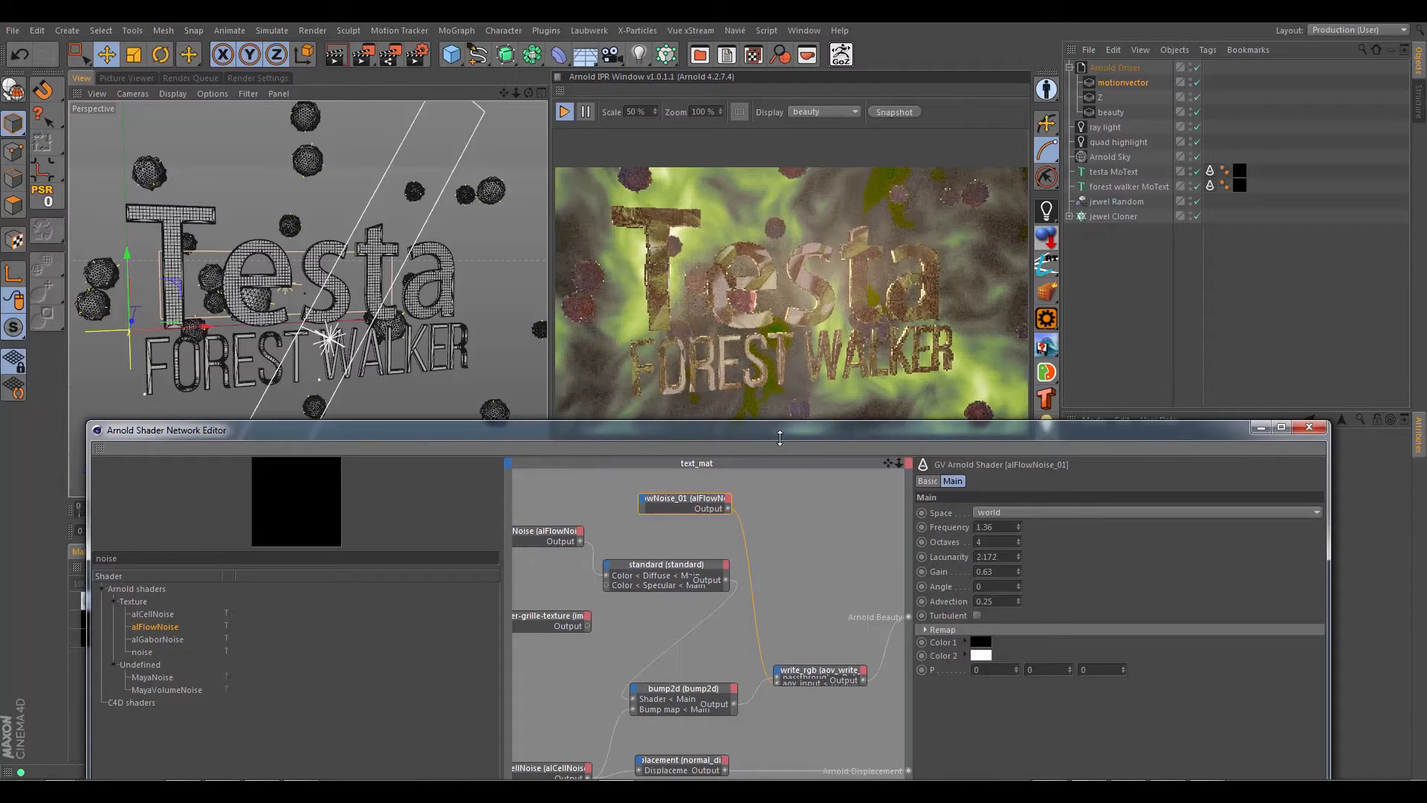
Step: Reposition the aov_write_rgb node, set its aov_name to text_pass and minimize the shader network editor
drag(811, 671, 775, 660)
double_click(814, 656)
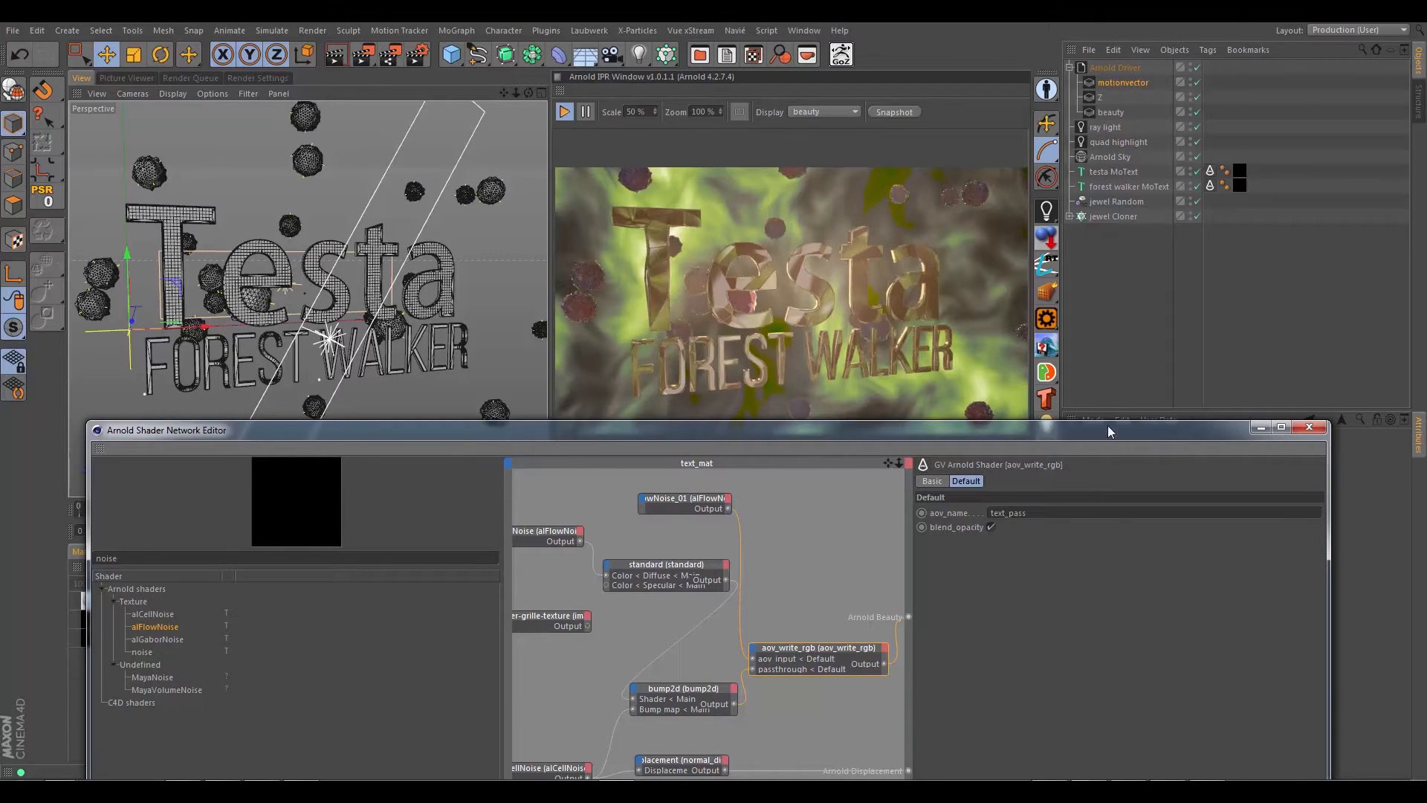
drag(1110, 432, 1074, 194)
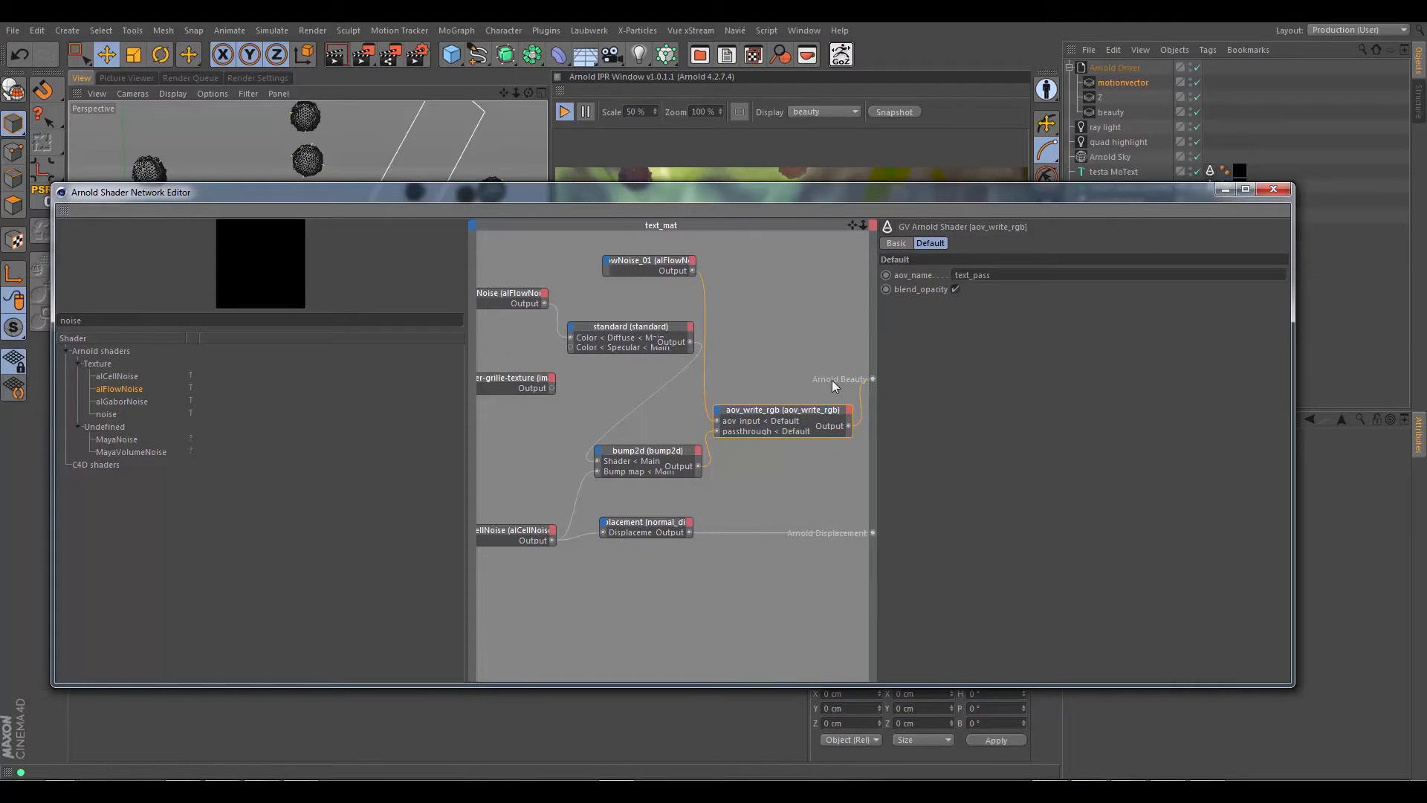
click(1225, 189)
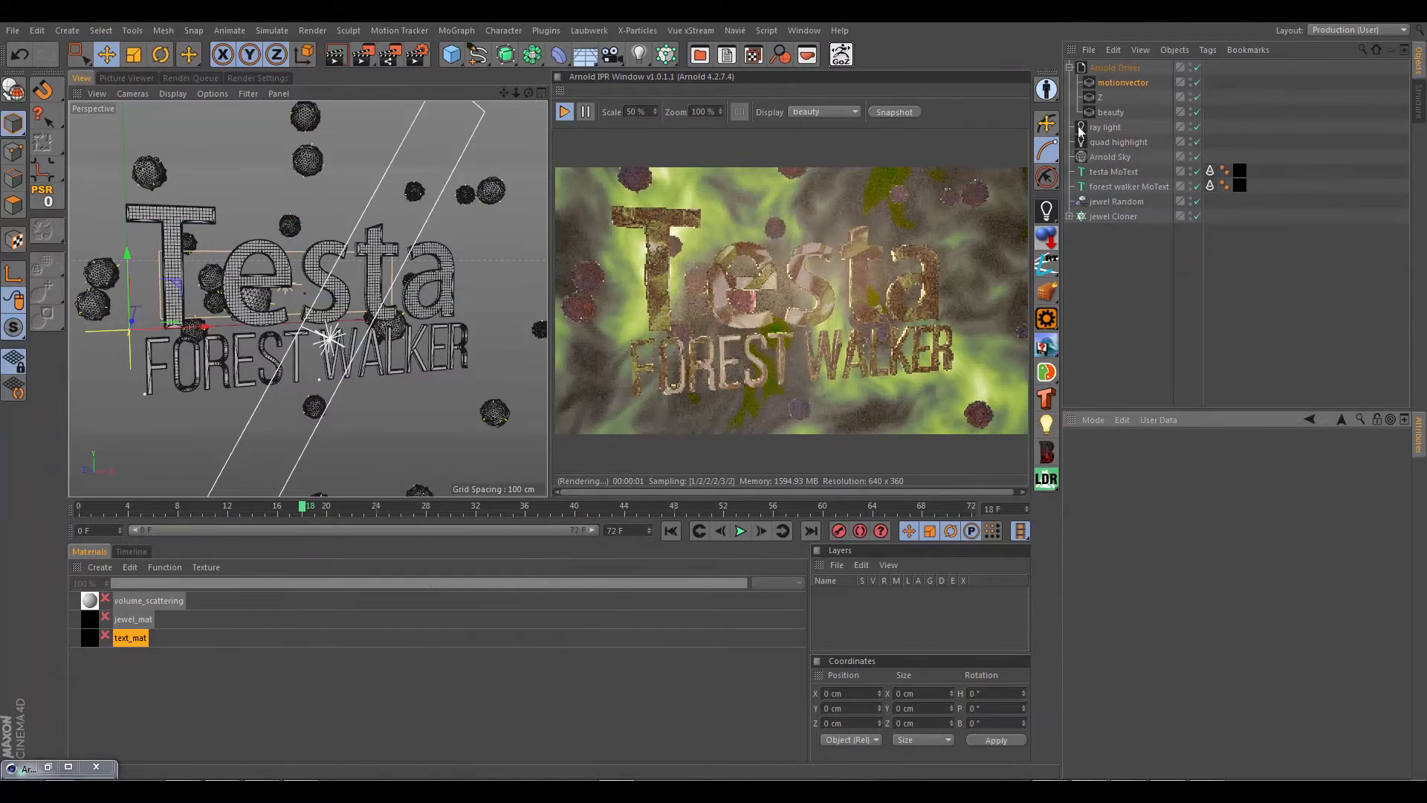
Step: Create an Arnold AOV object under the Arnold Driver and rename it text_pass
click(1114, 69)
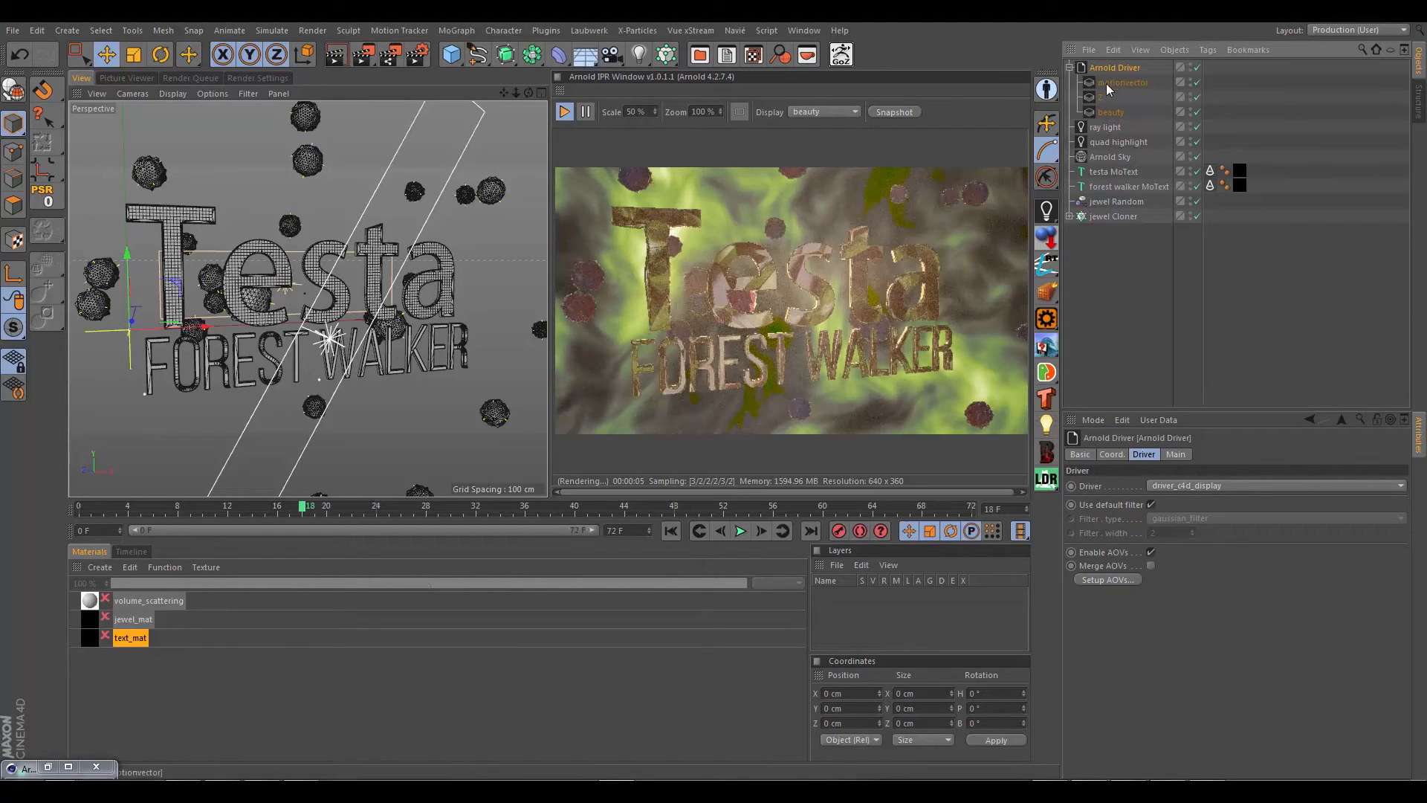
click(1047, 211)
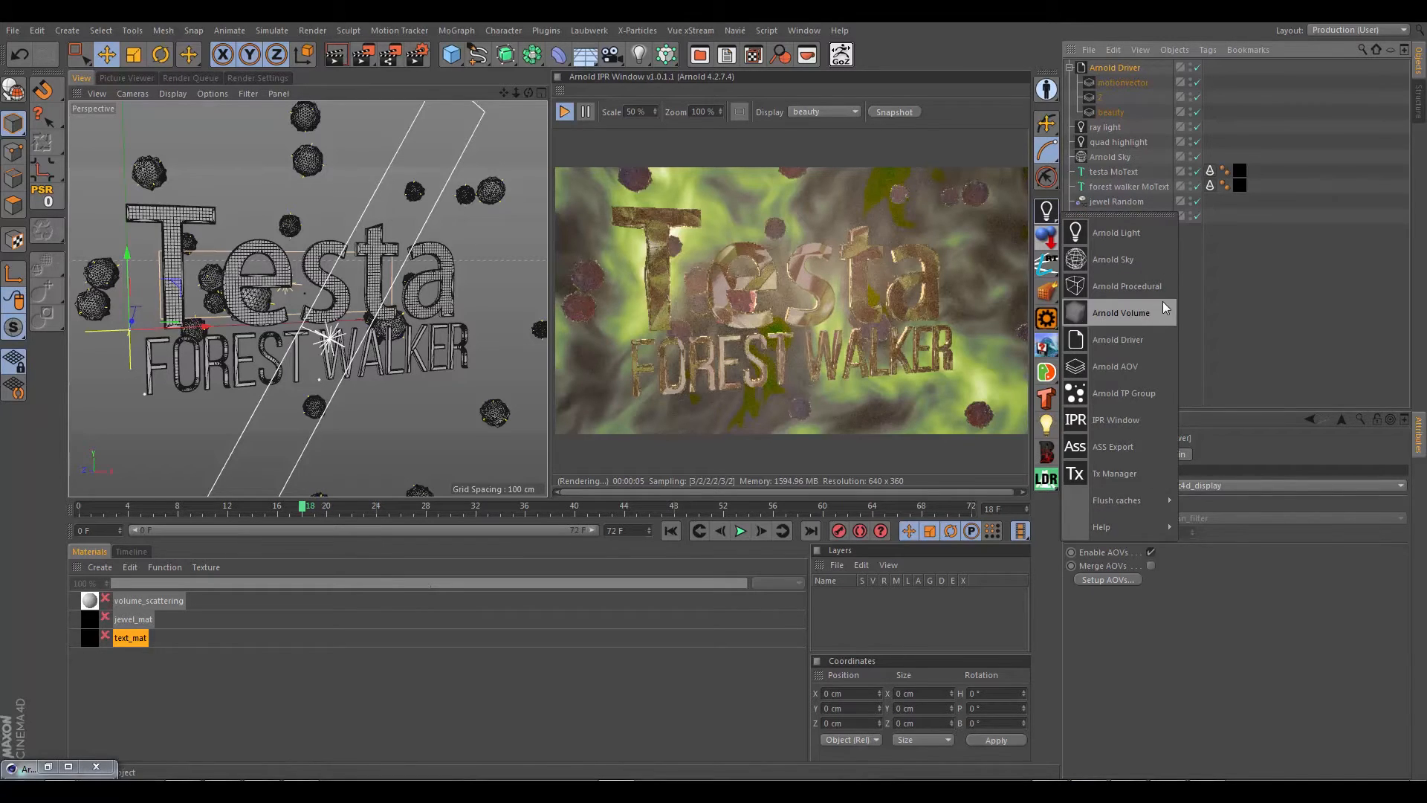
click(1108, 366)
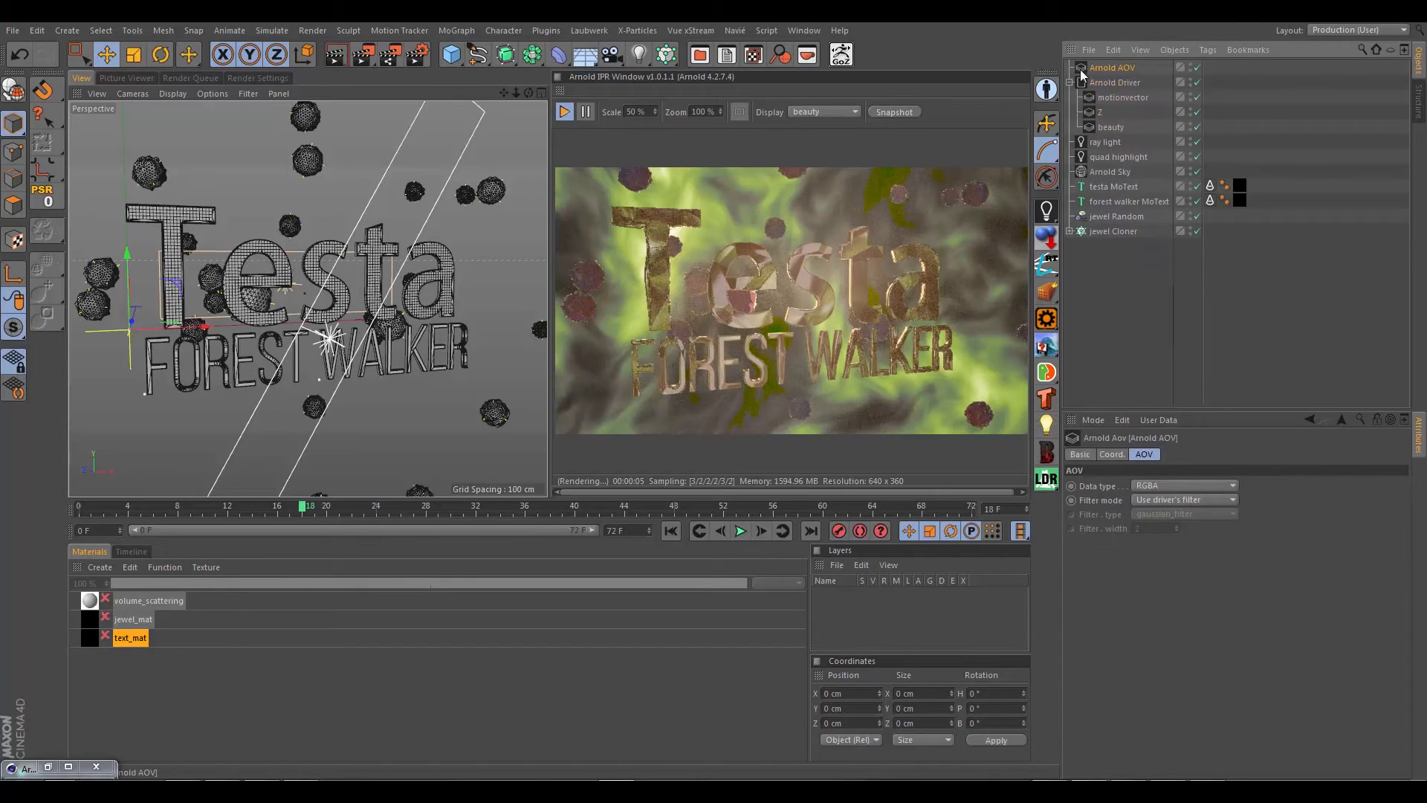
drag(1103, 82, 1108, 83)
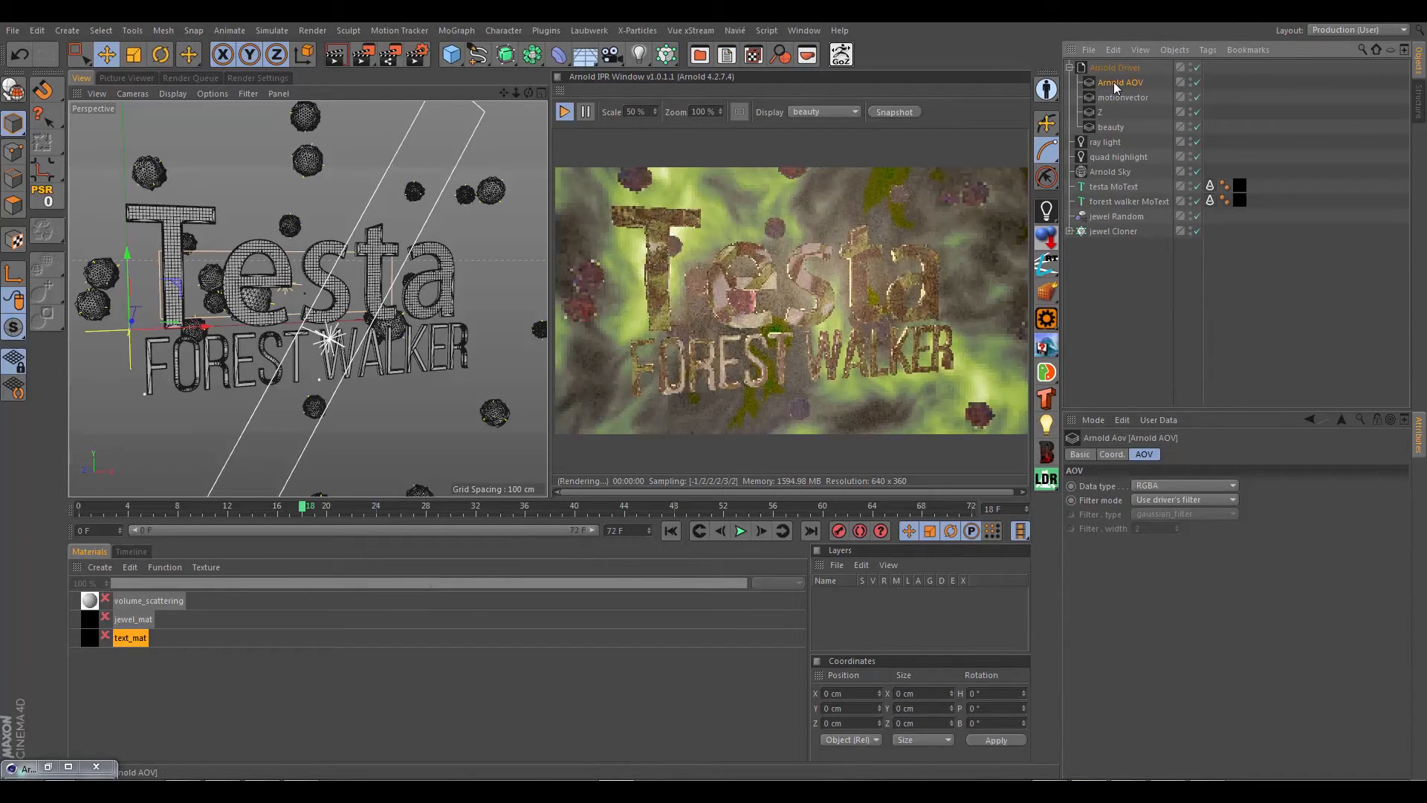
double_click(1113, 82)
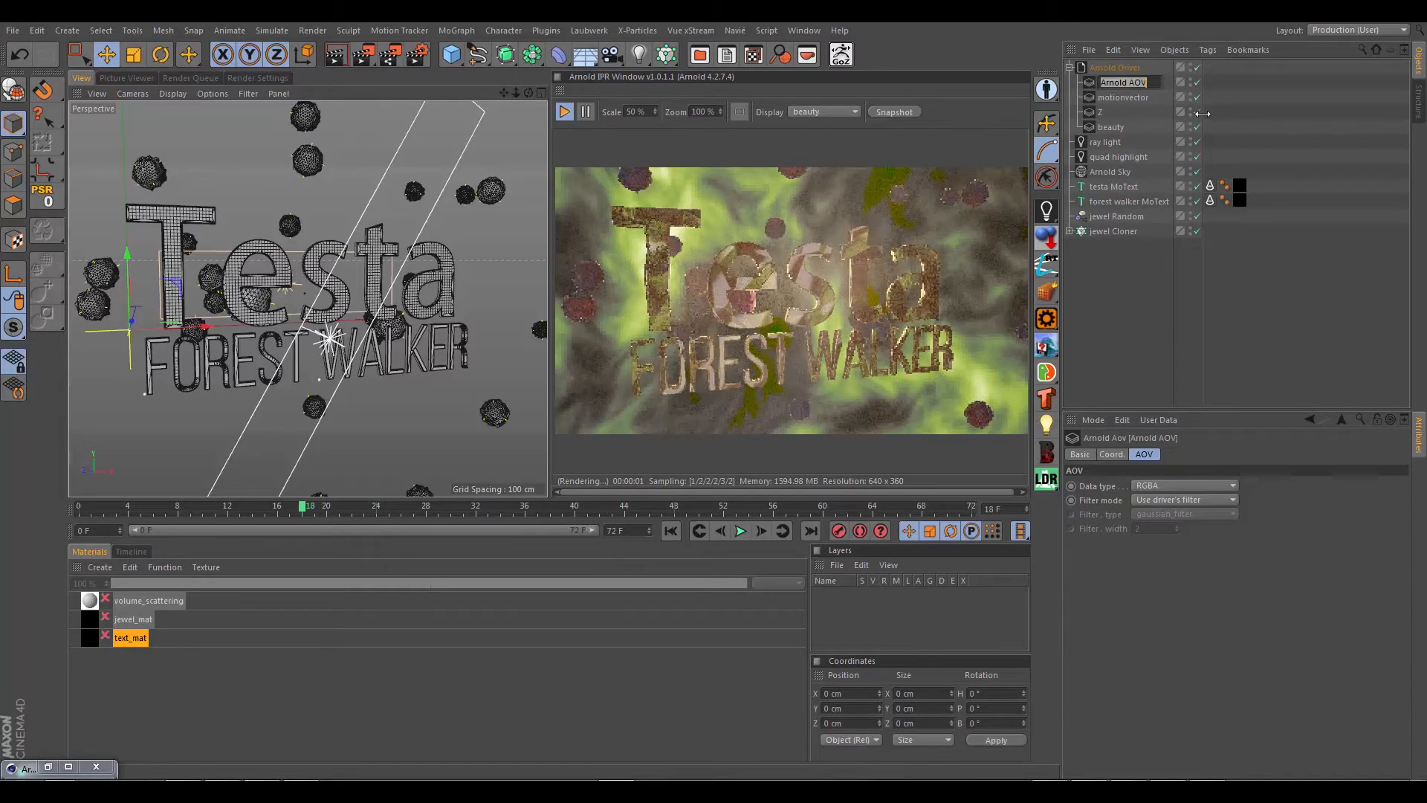
text(text_pass)
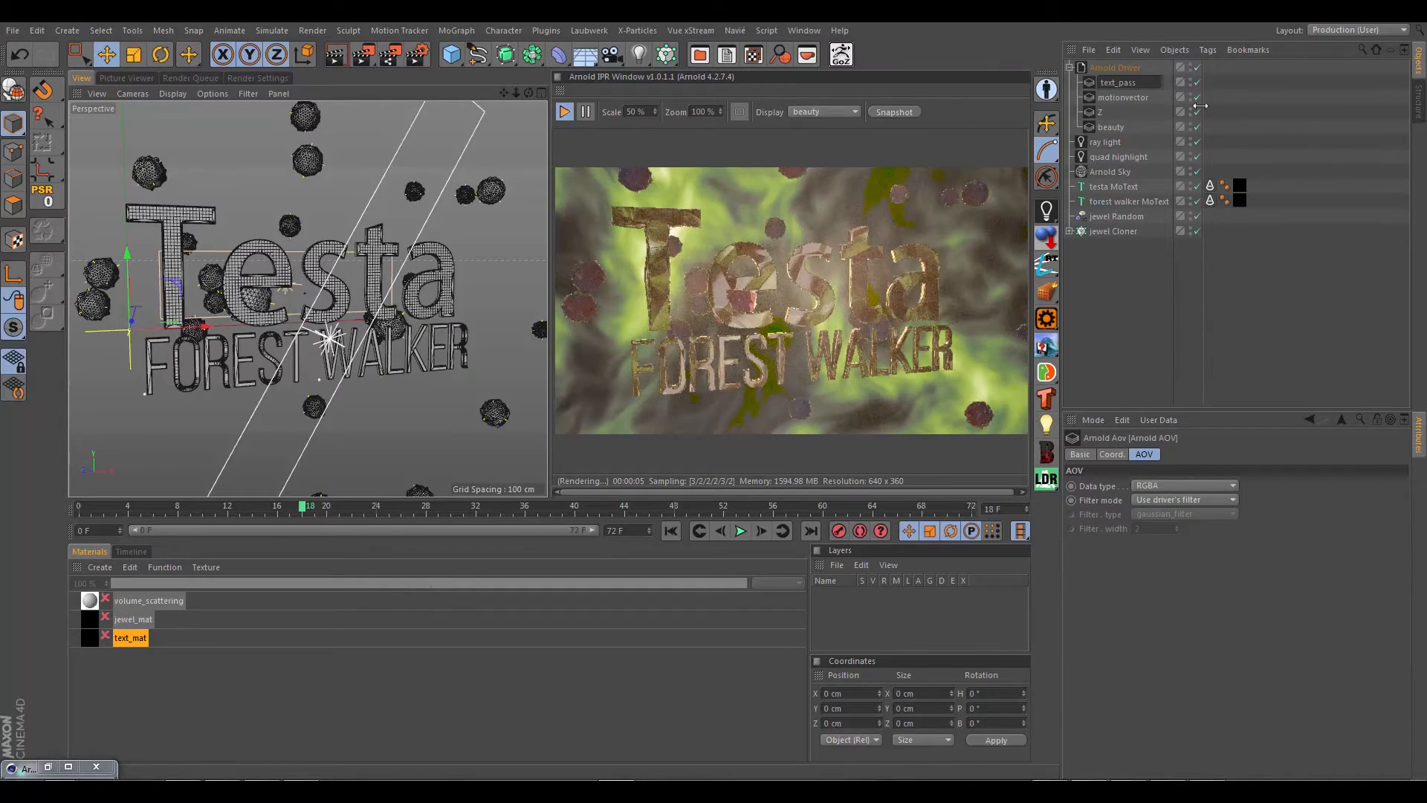
key(Return)
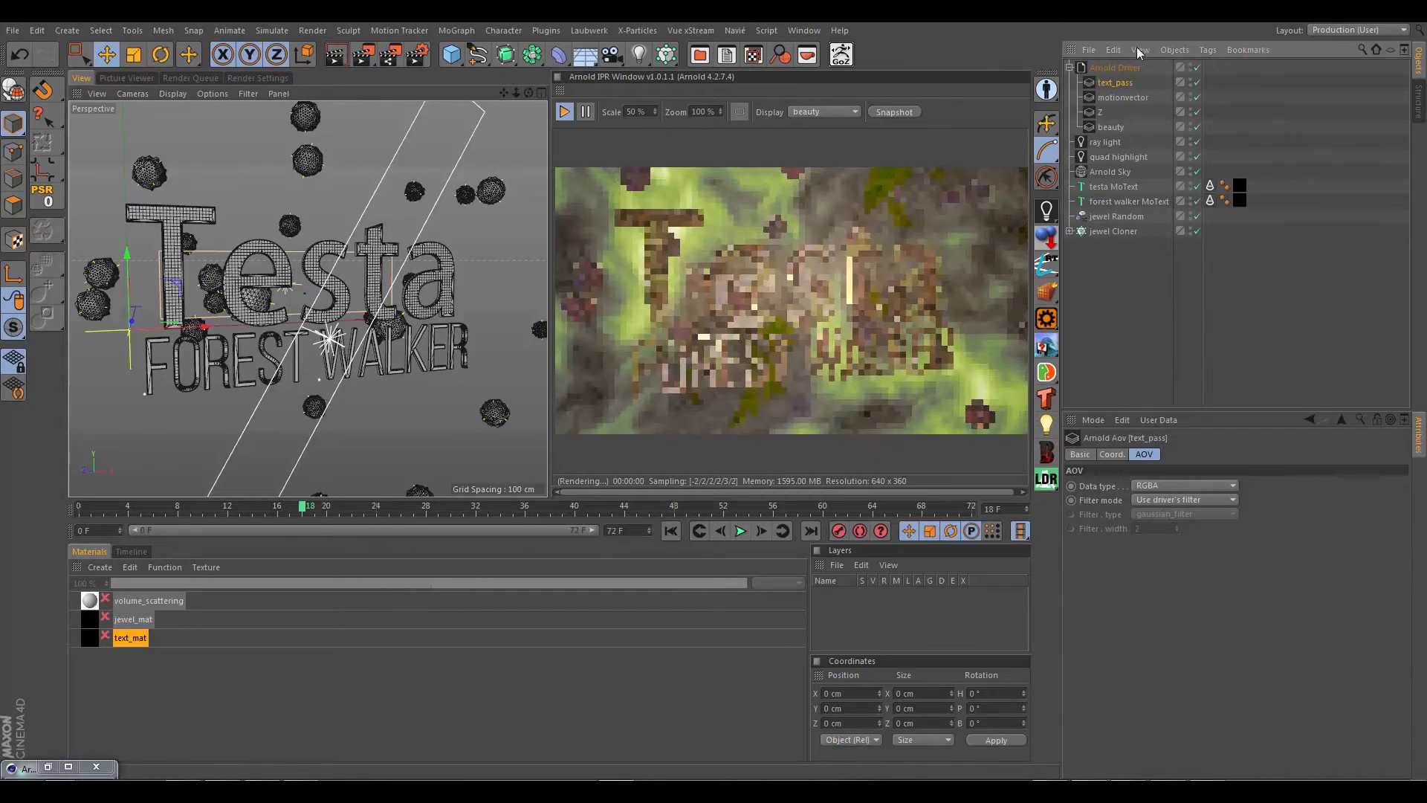
Step: Check the Arnold Driver's AOV setup for text_pass in the active AOVs, and confirm the dialog
click(1129, 69)
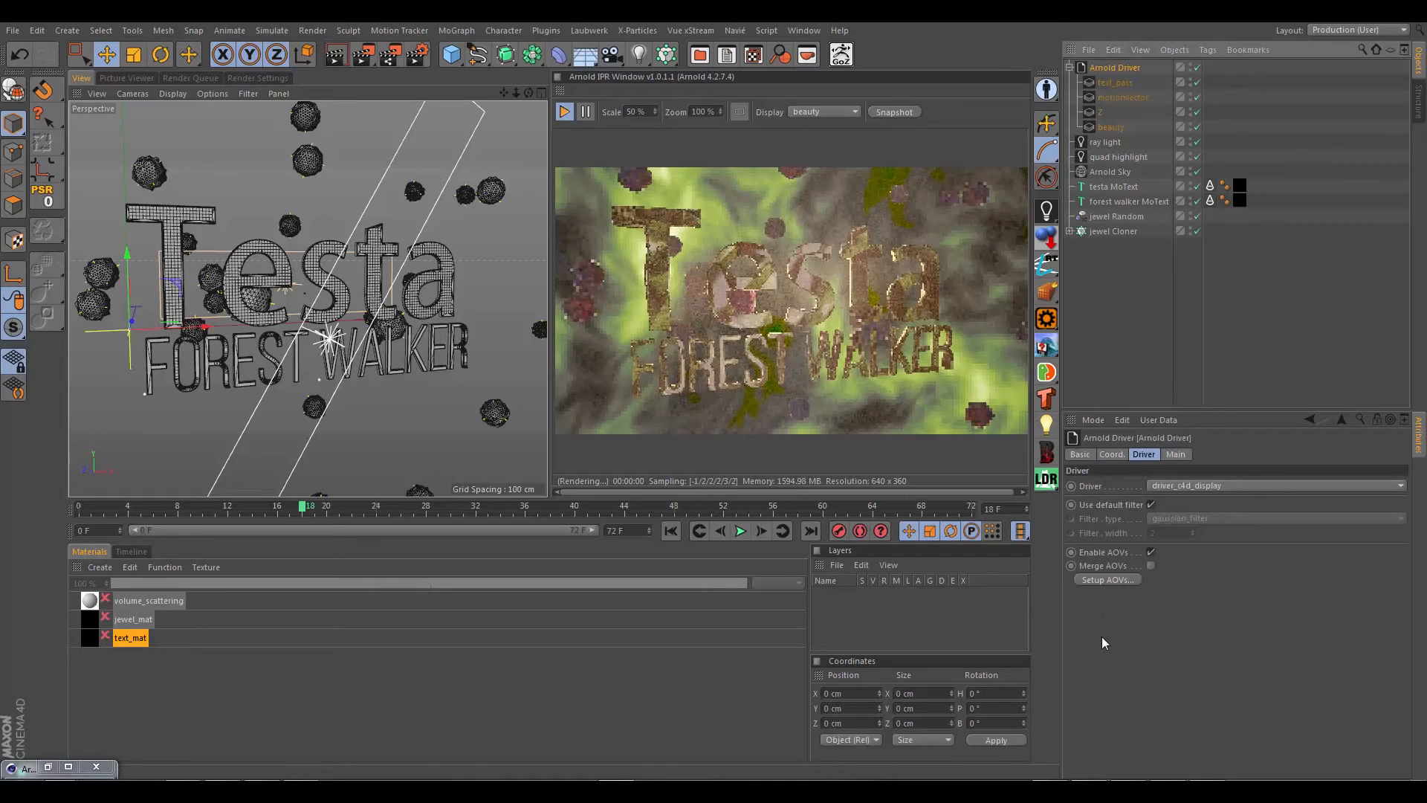
click(1105, 577)
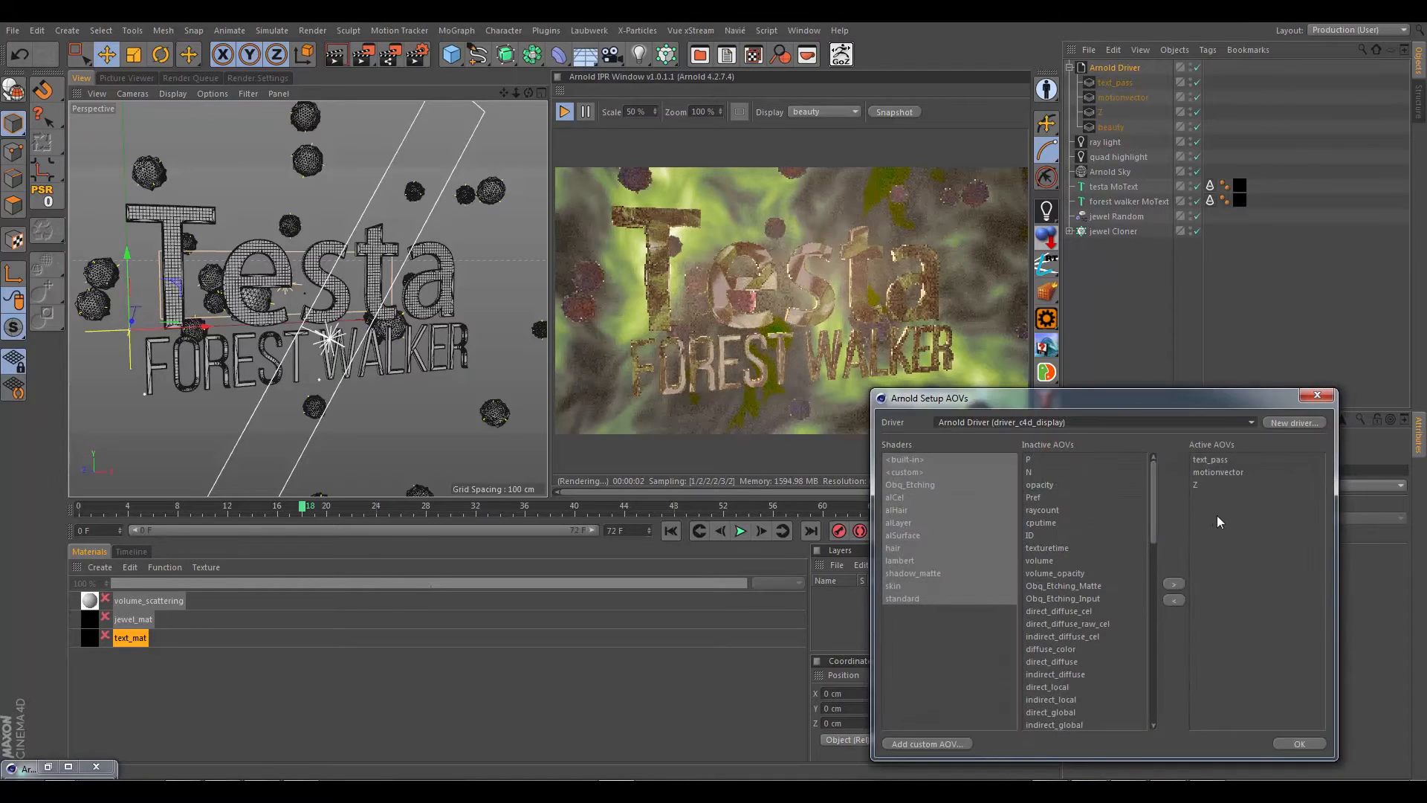
click(1207, 459)
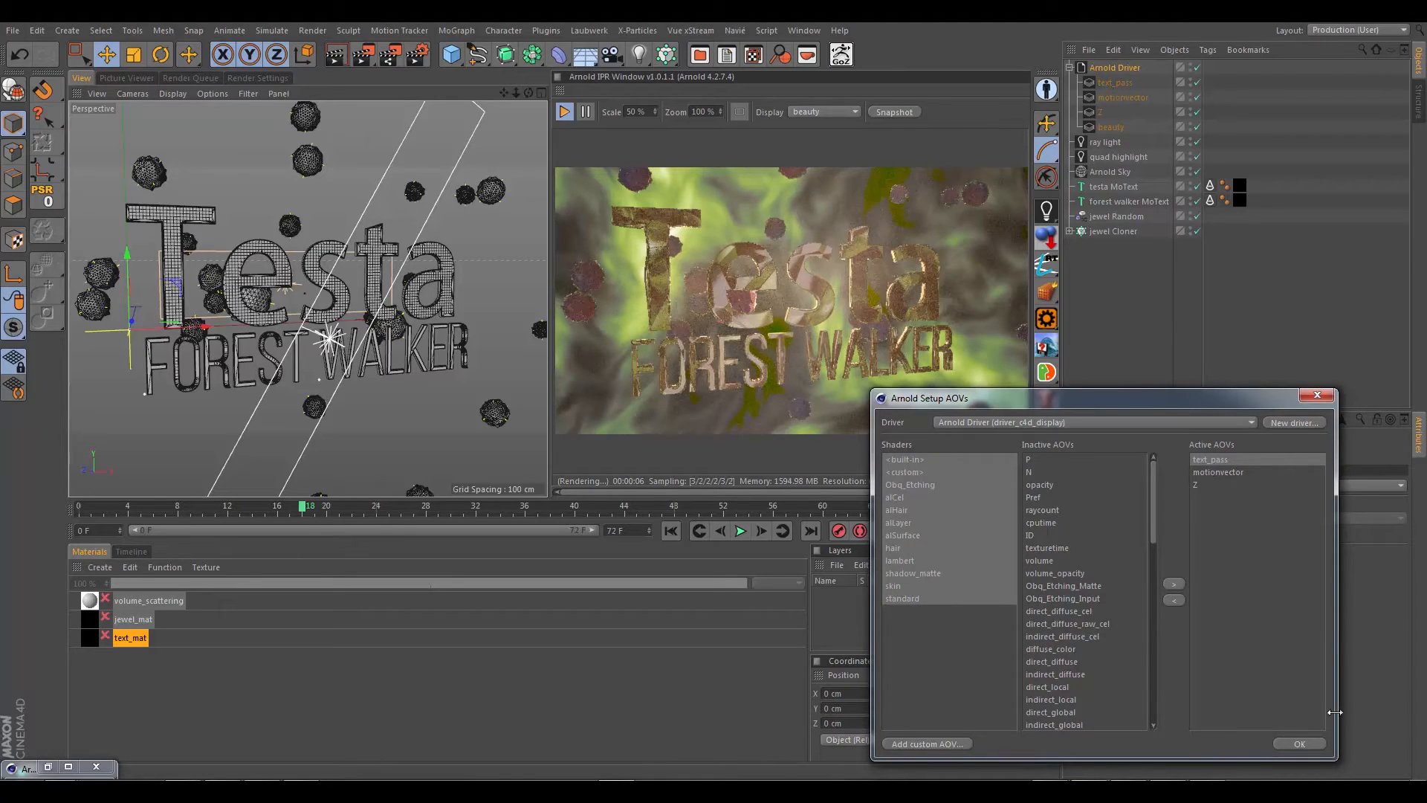
click(1299, 743)
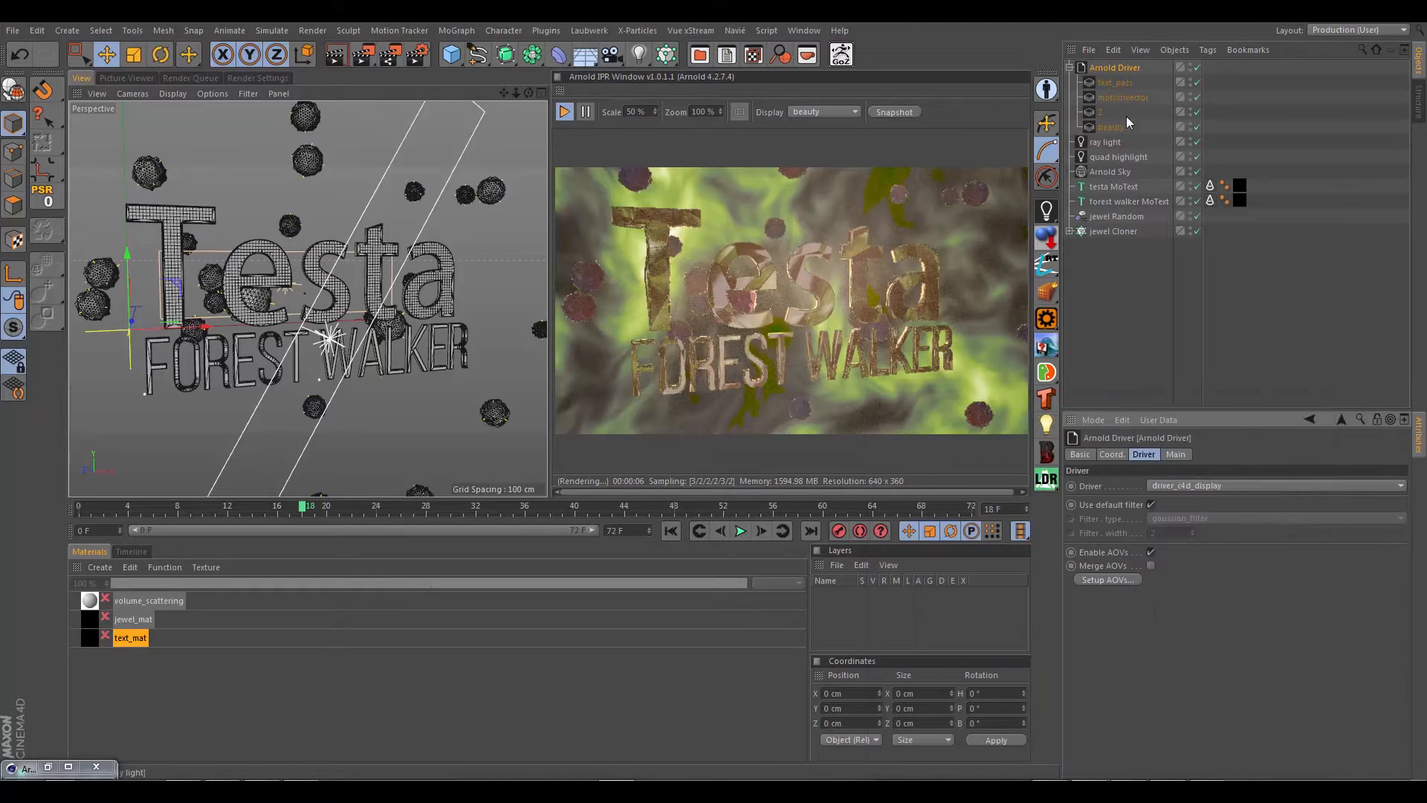
Step: Delete the text_pass AOV object and recreate it as a custom RGBA AOV named text_pass through the Arnold Driver's AOV setup
click(1110, 83)
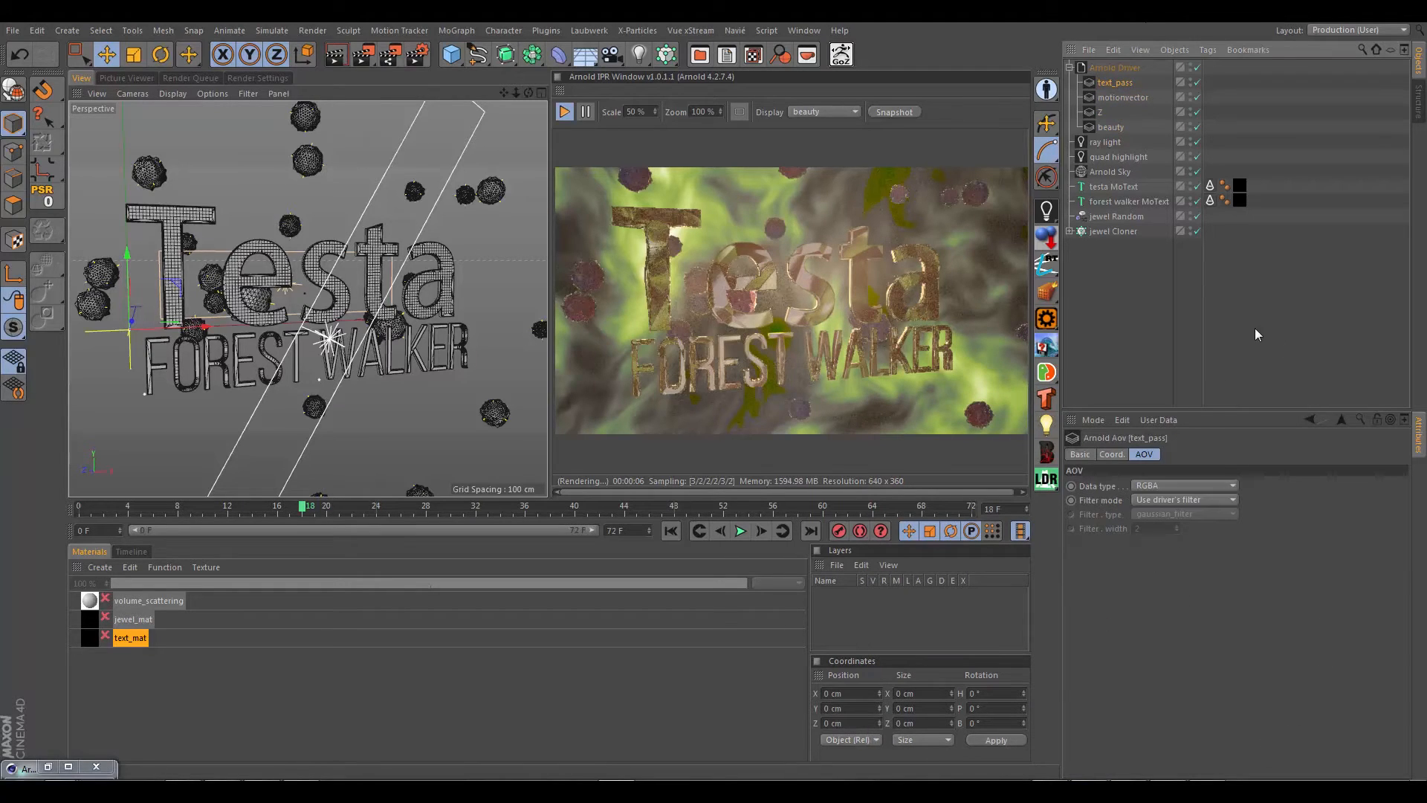
key(Delete)
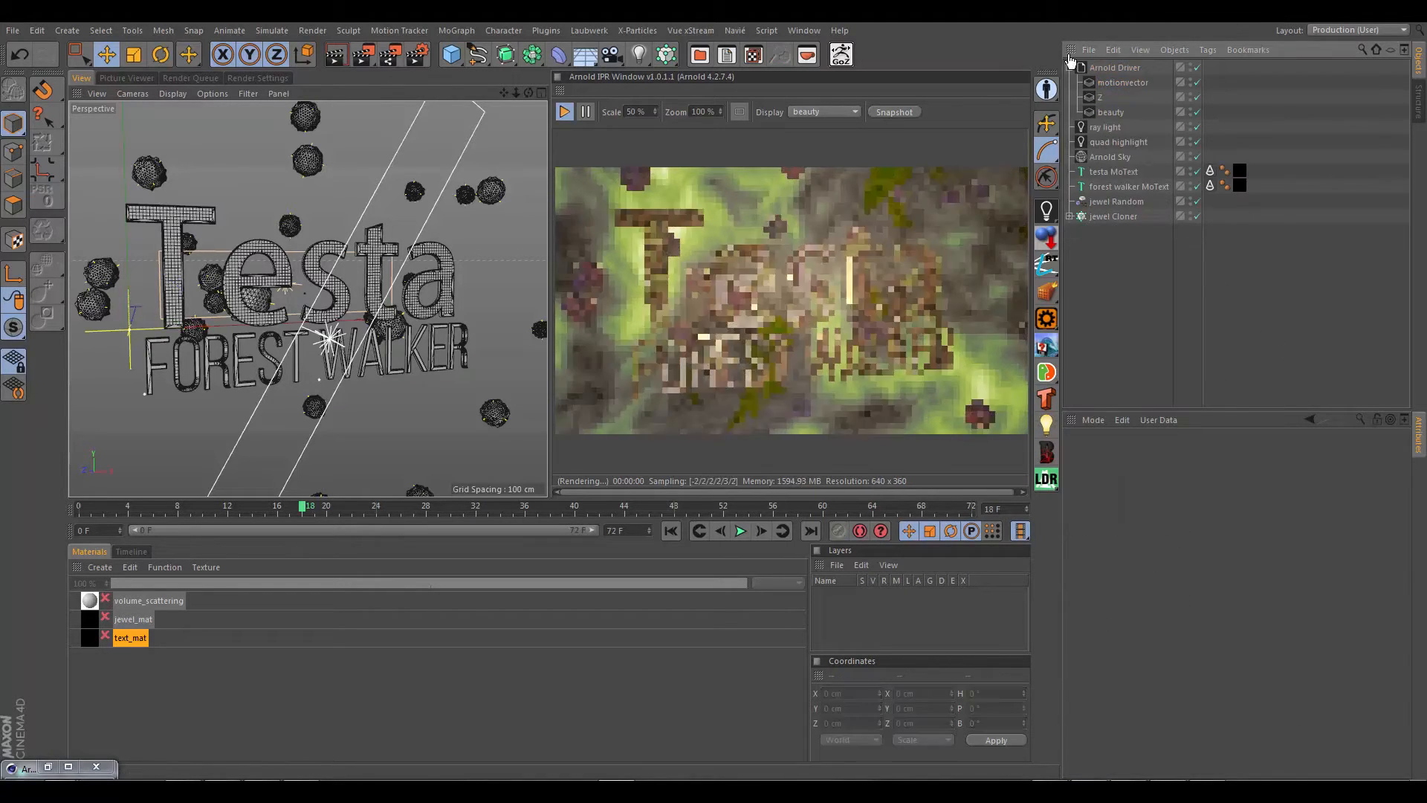
click(1112, 67)
click(1121, 576)
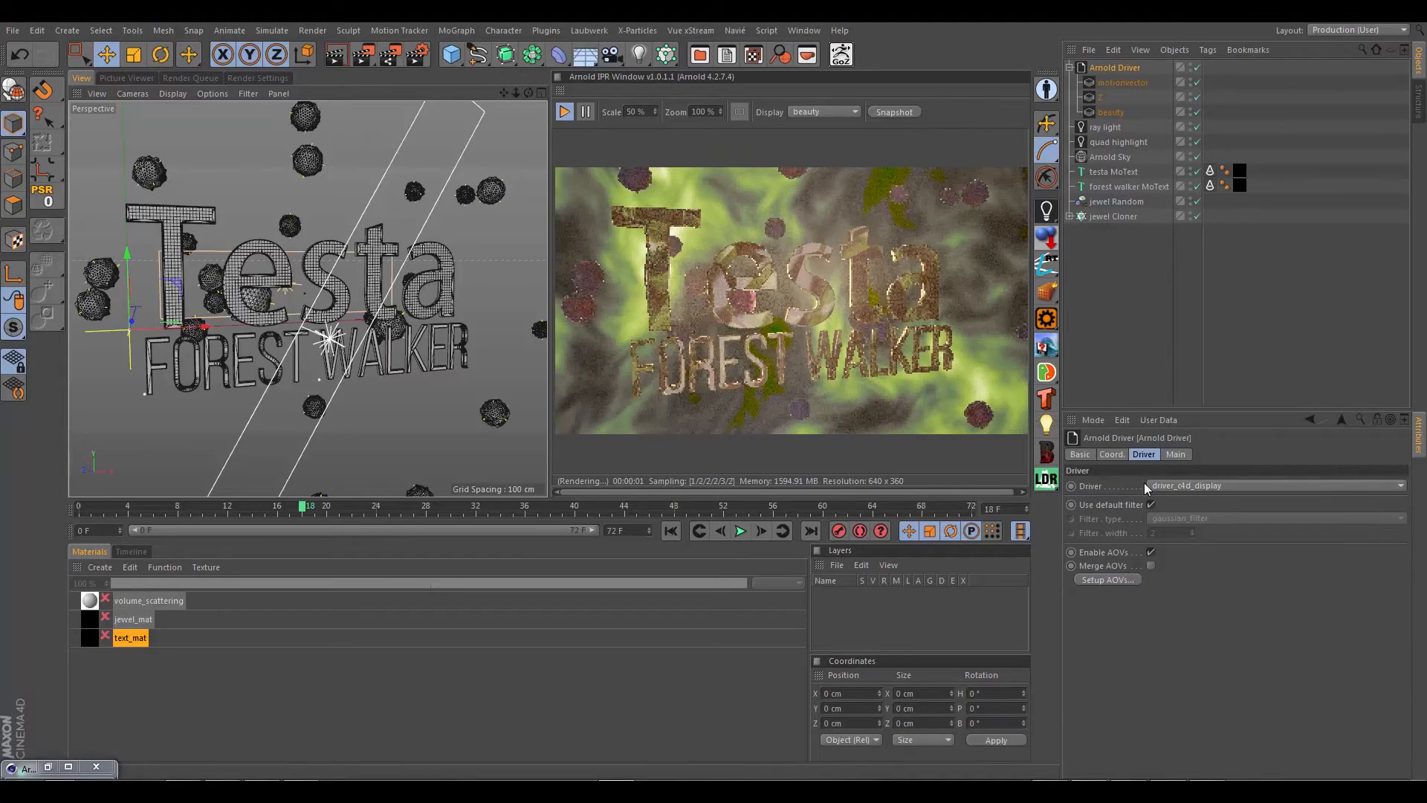
click(928, 746)
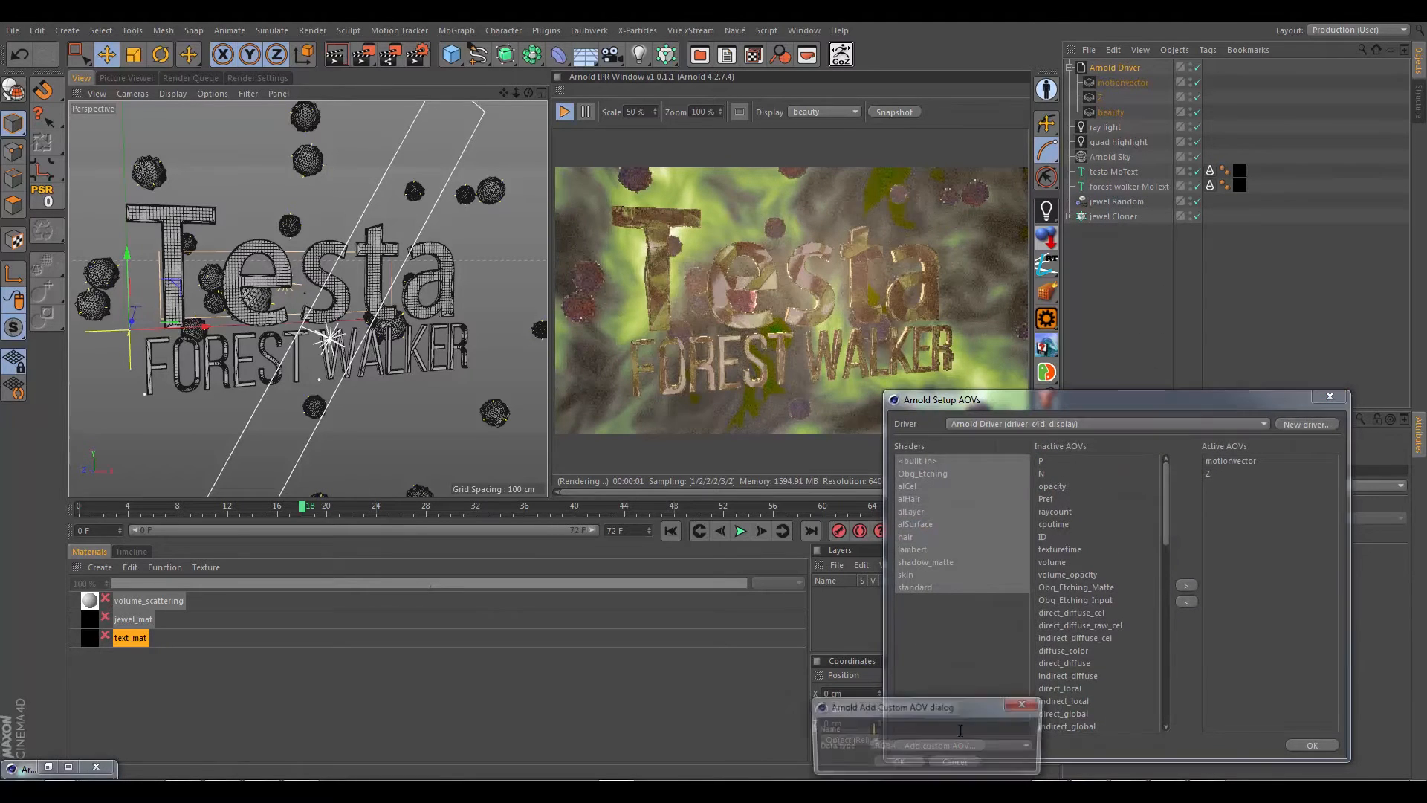
text(te)
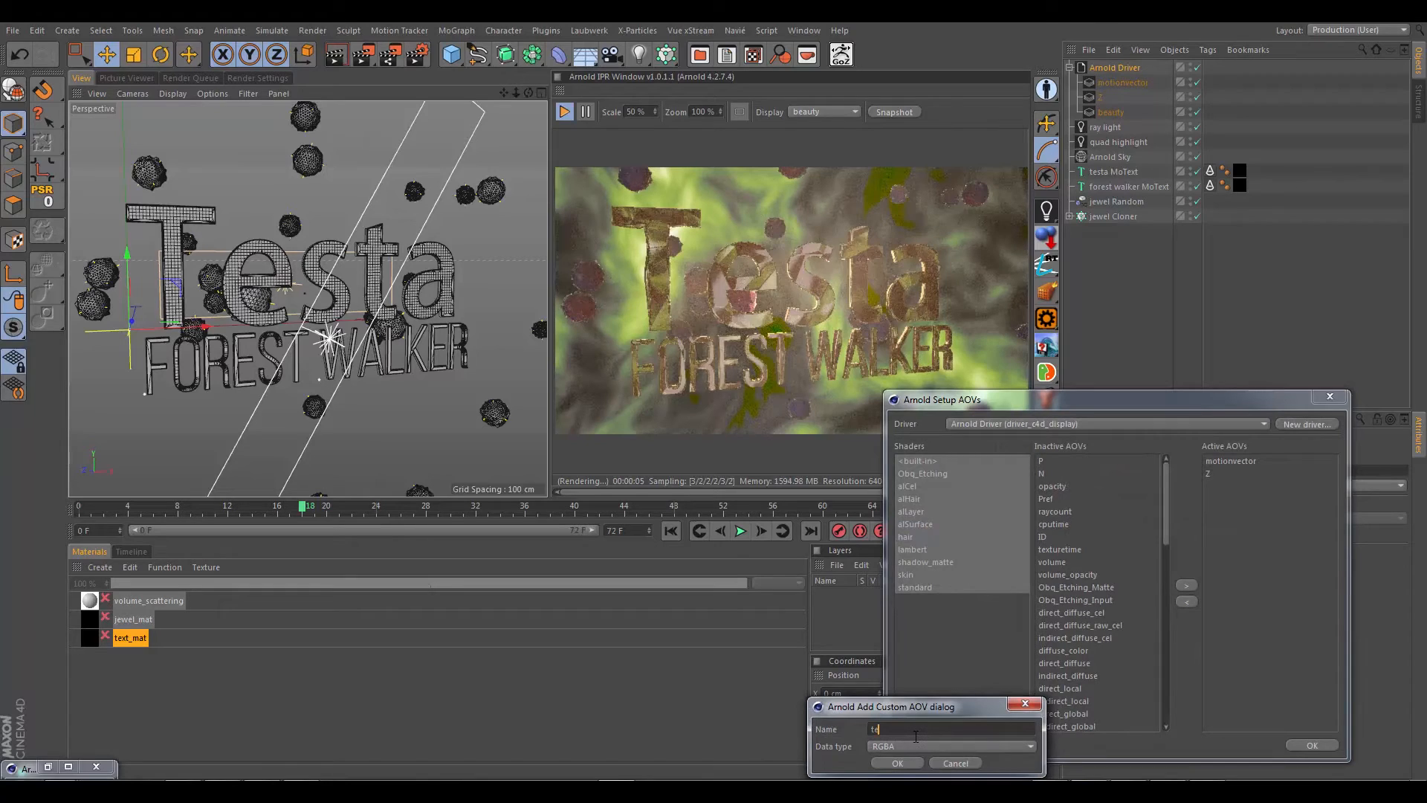
text(xt_aov)
click(890, 748)
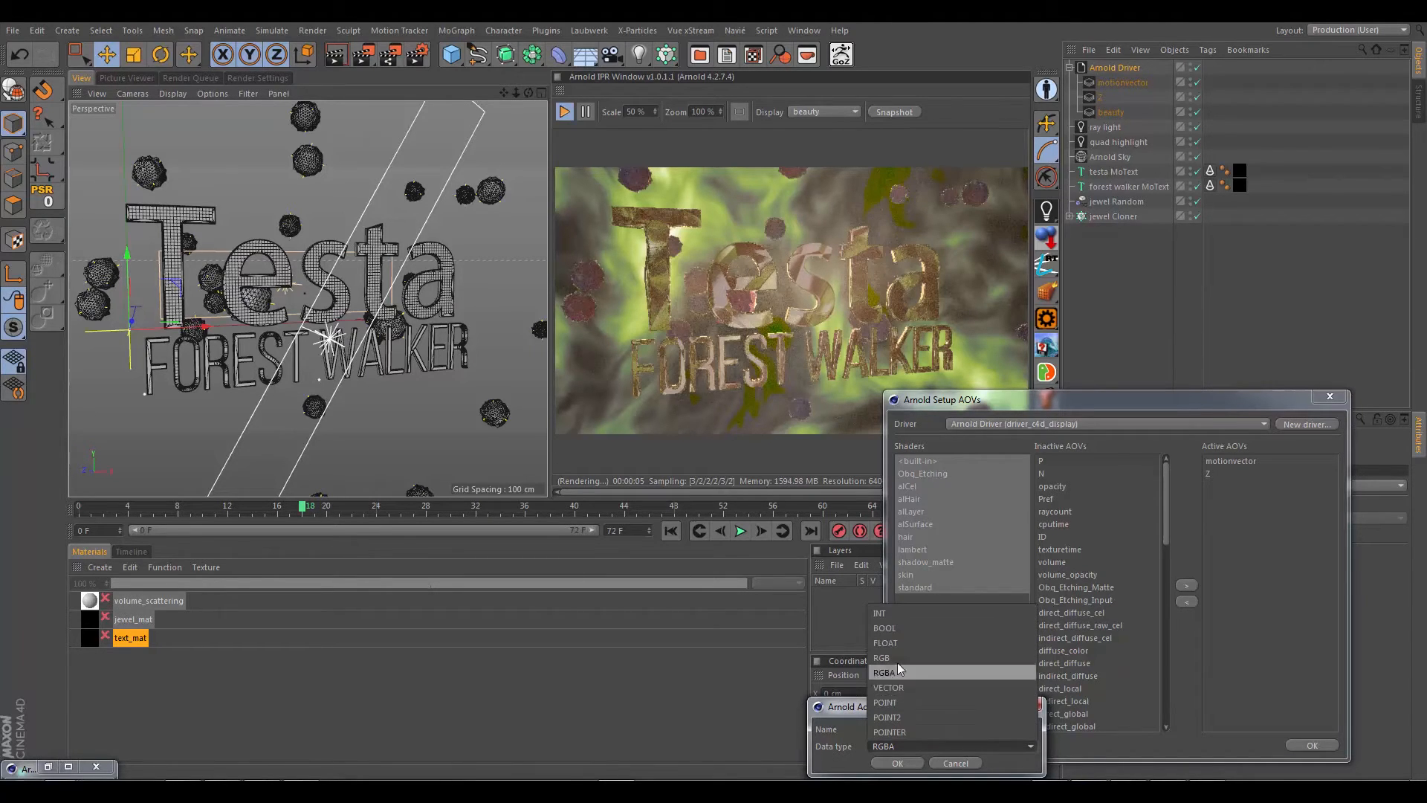
click(845, 706)
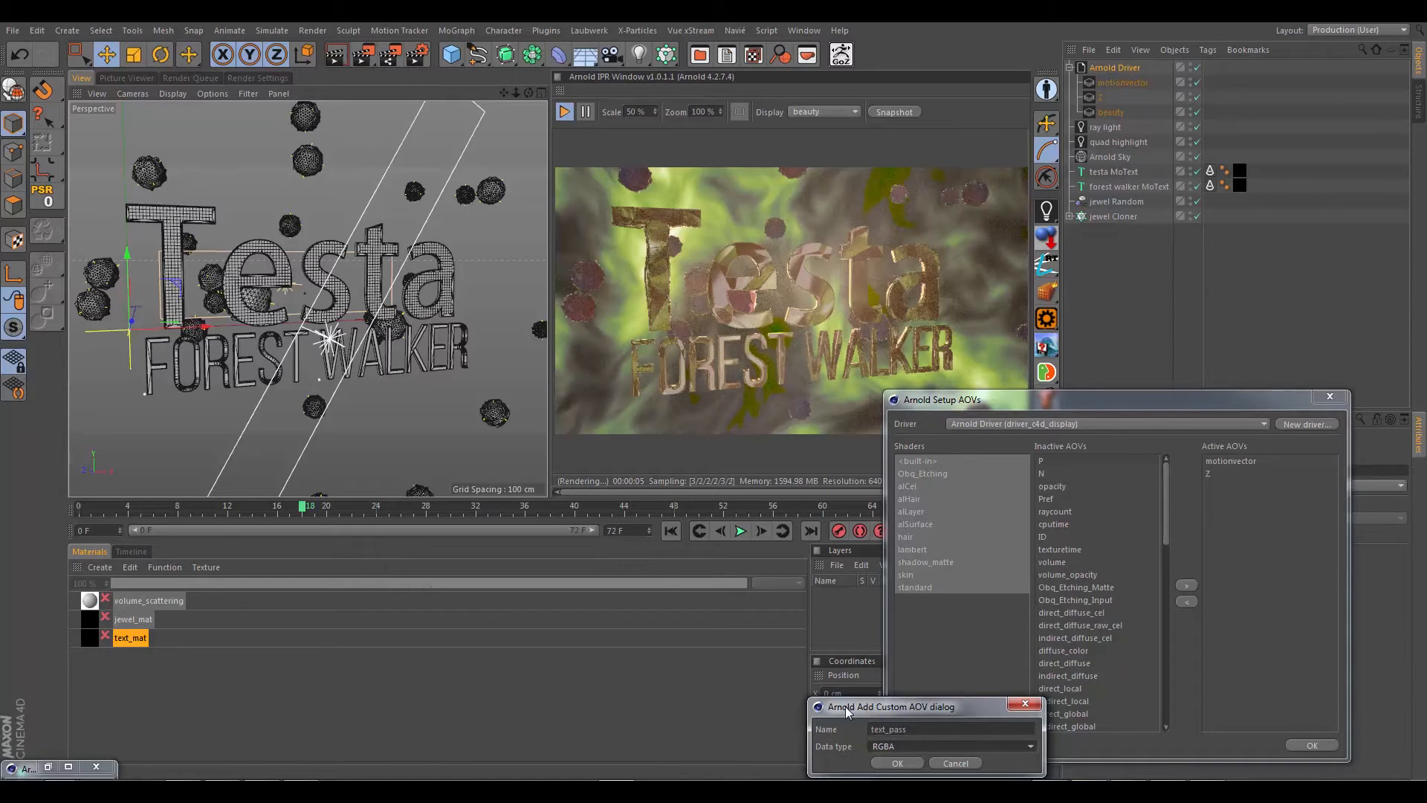
click(892, 763)
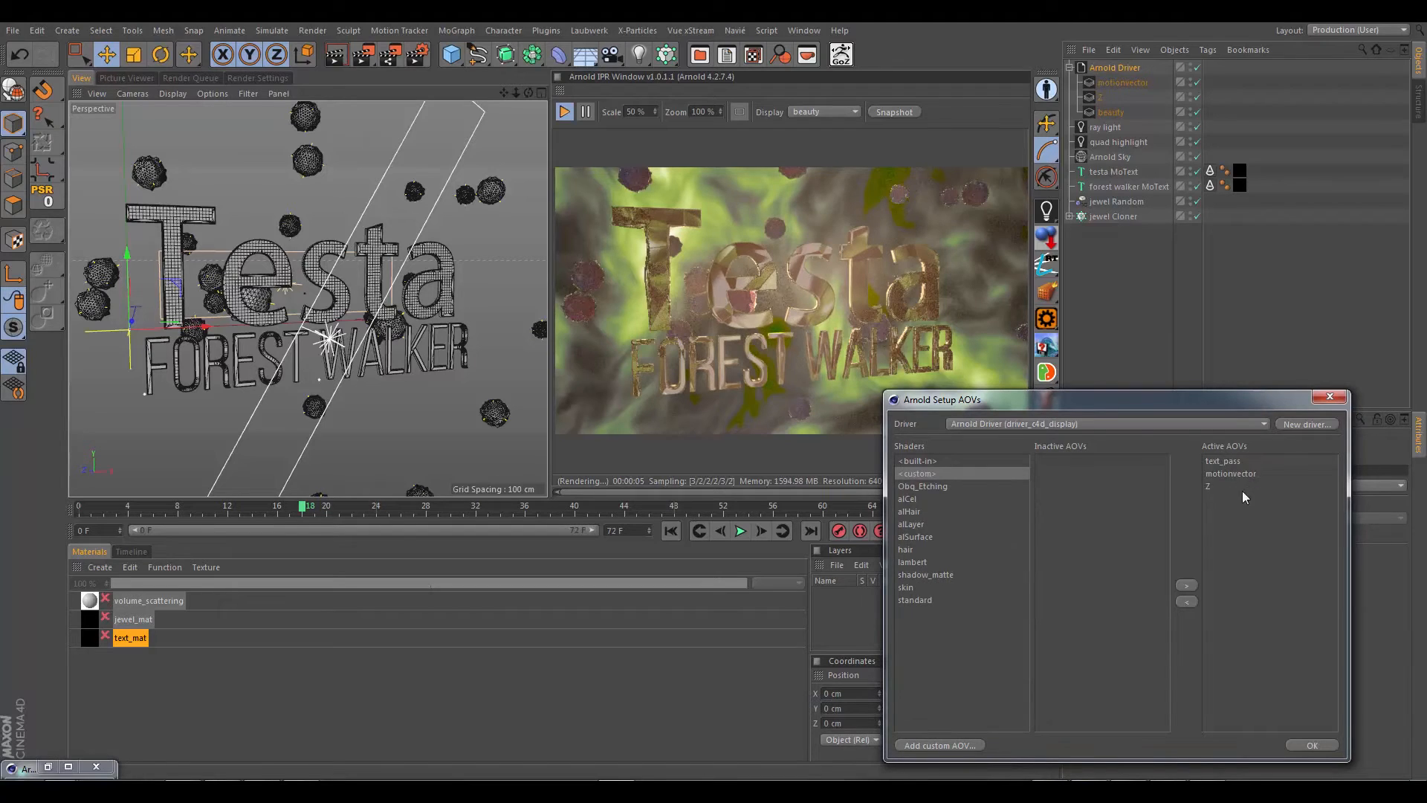
click(1313, 746)
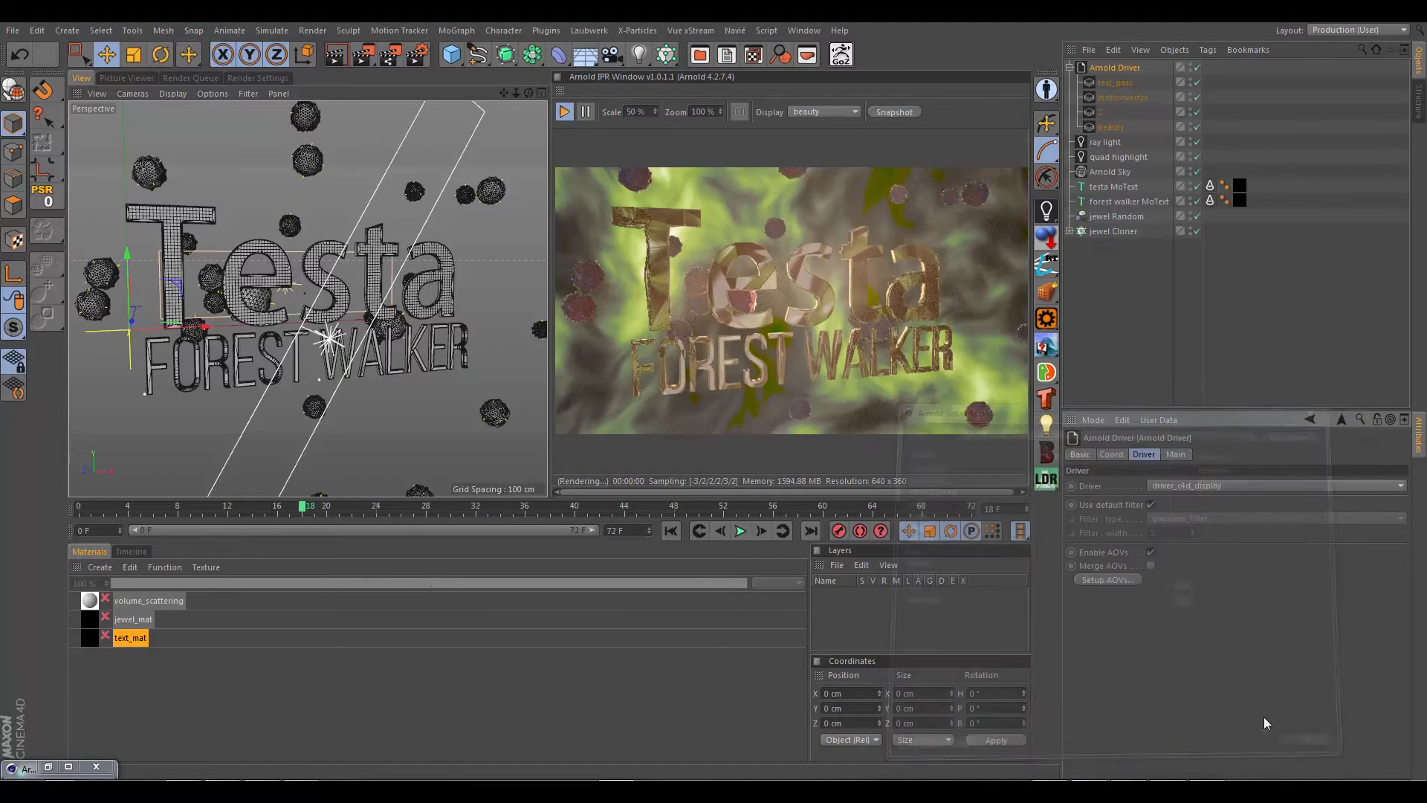
click(1114, 83)
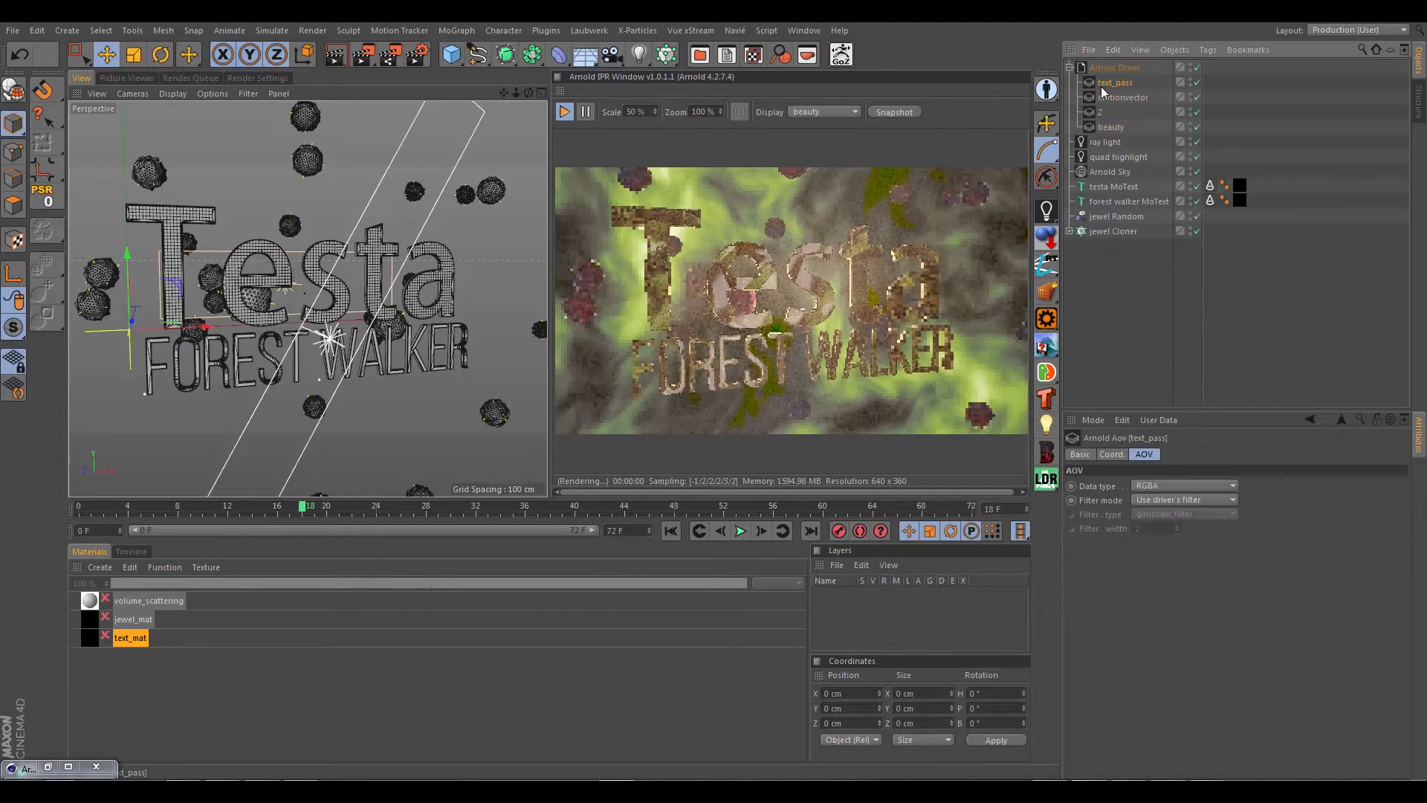
click(1046, 210)
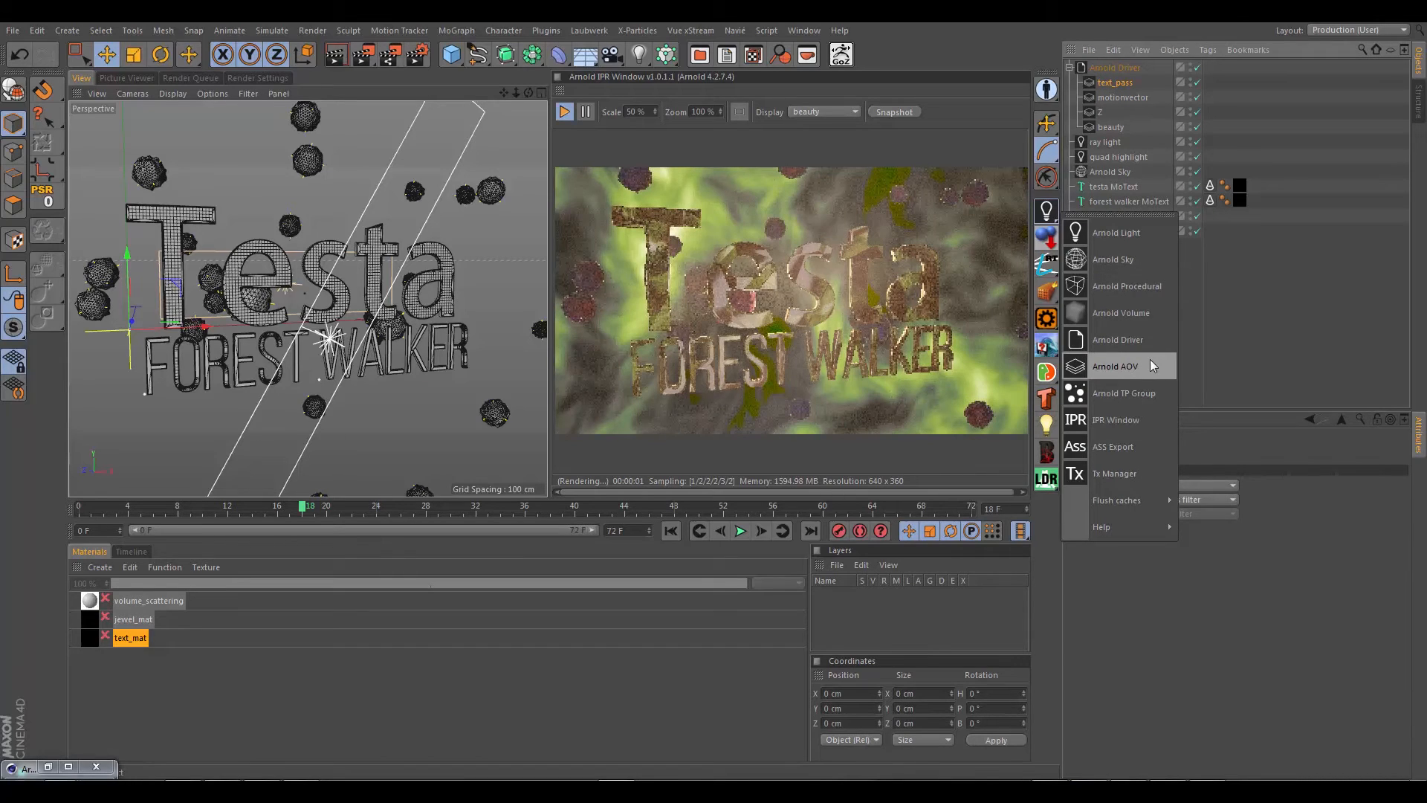
click(1204, 347)
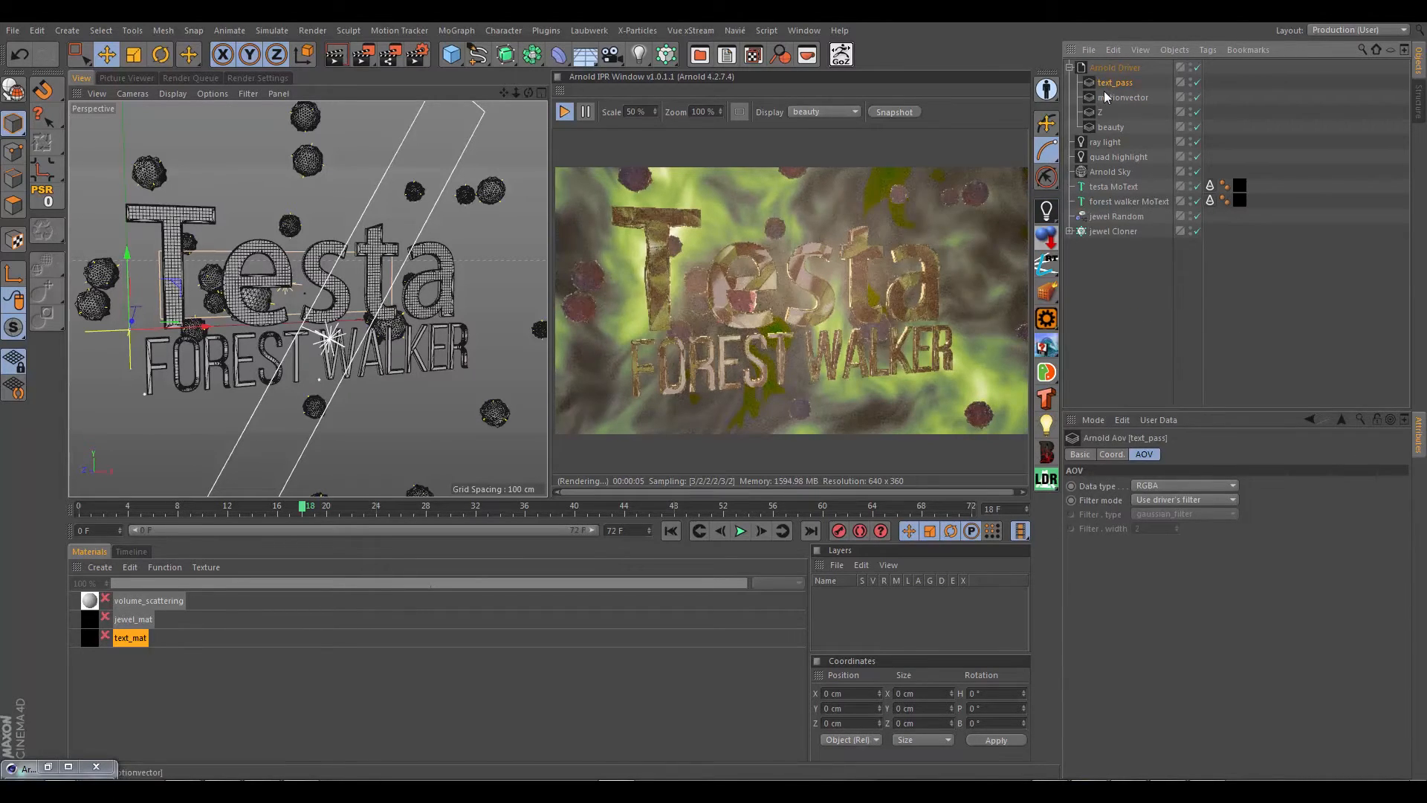
Step: Set the Arnold Driver's driver type to driver_exr
click(1098, 68)
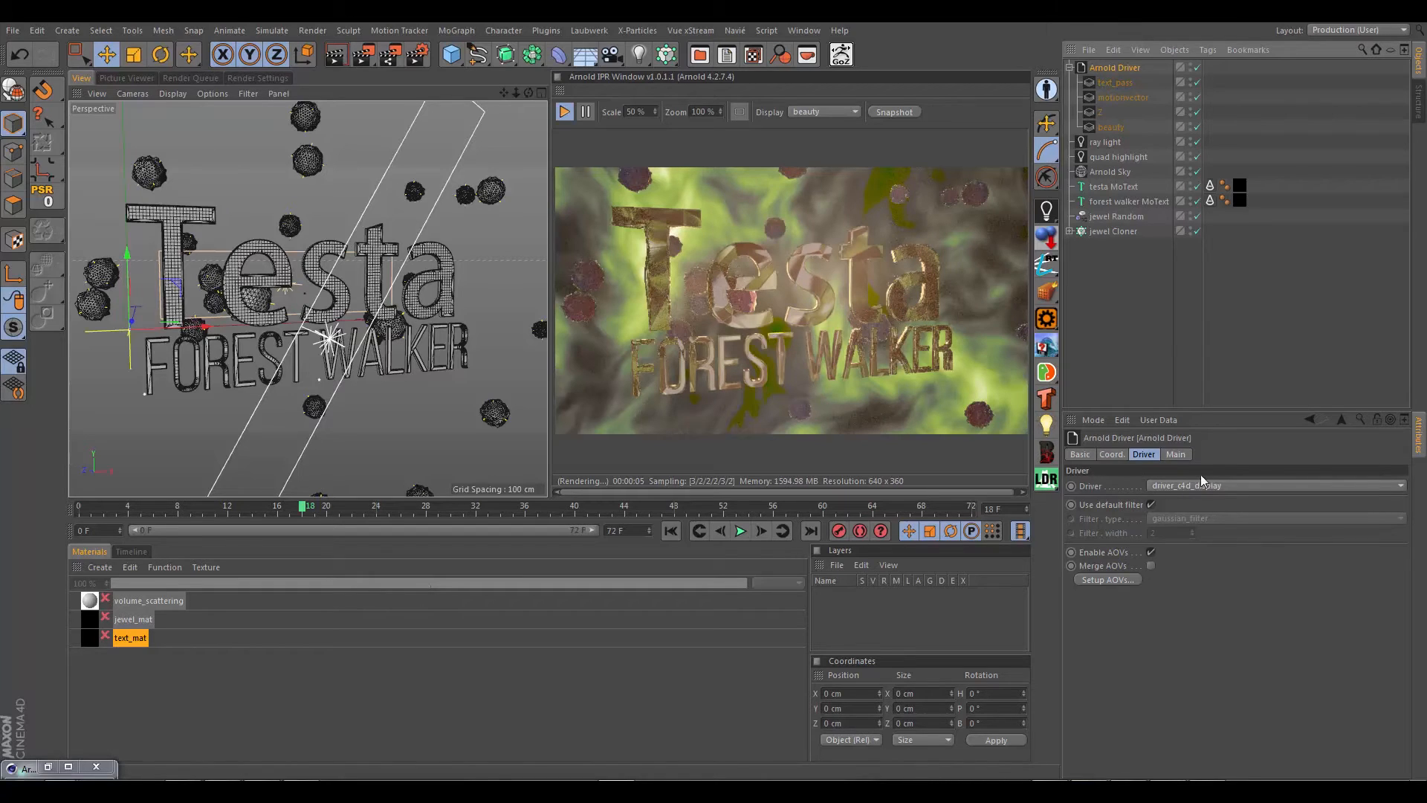
click(1228, 485)
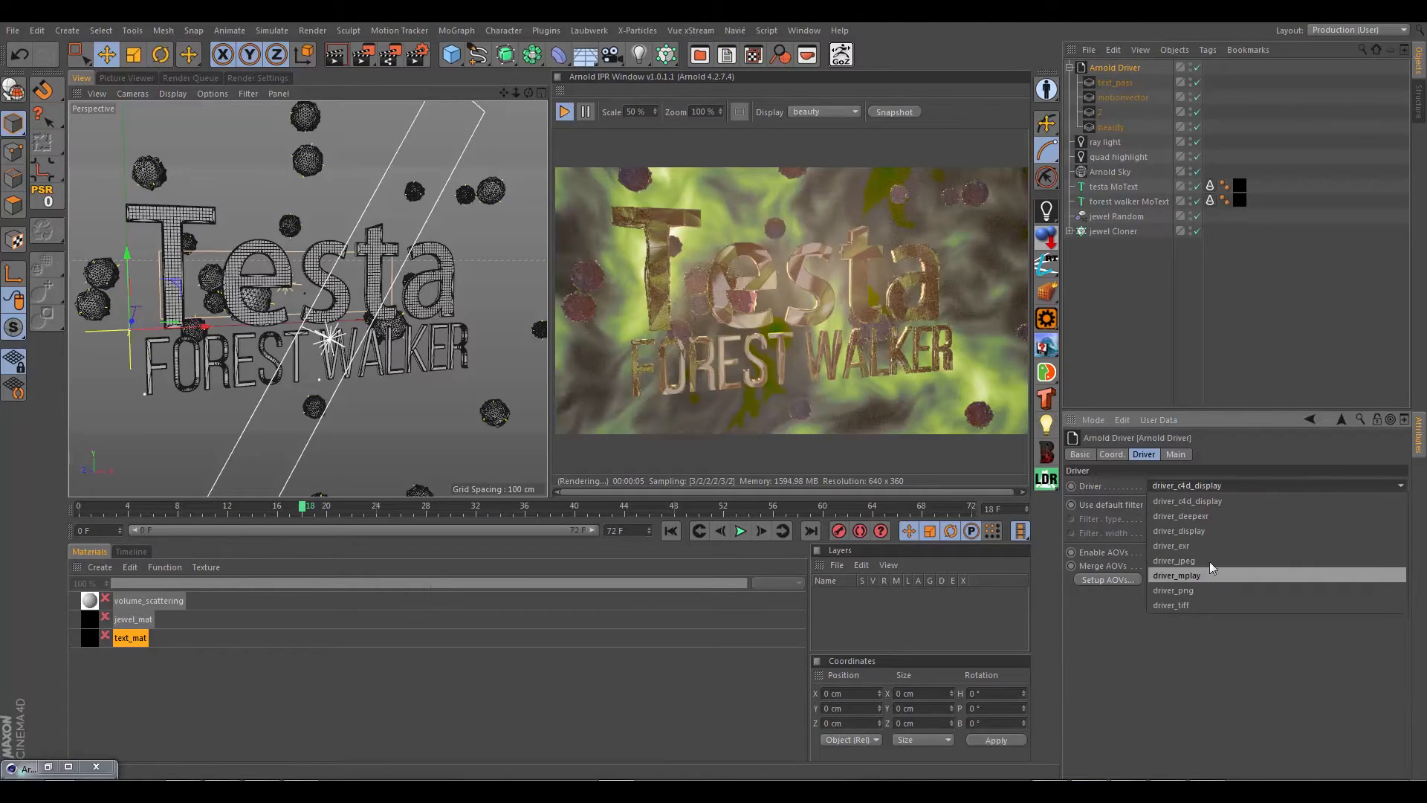
click(1175, 547)
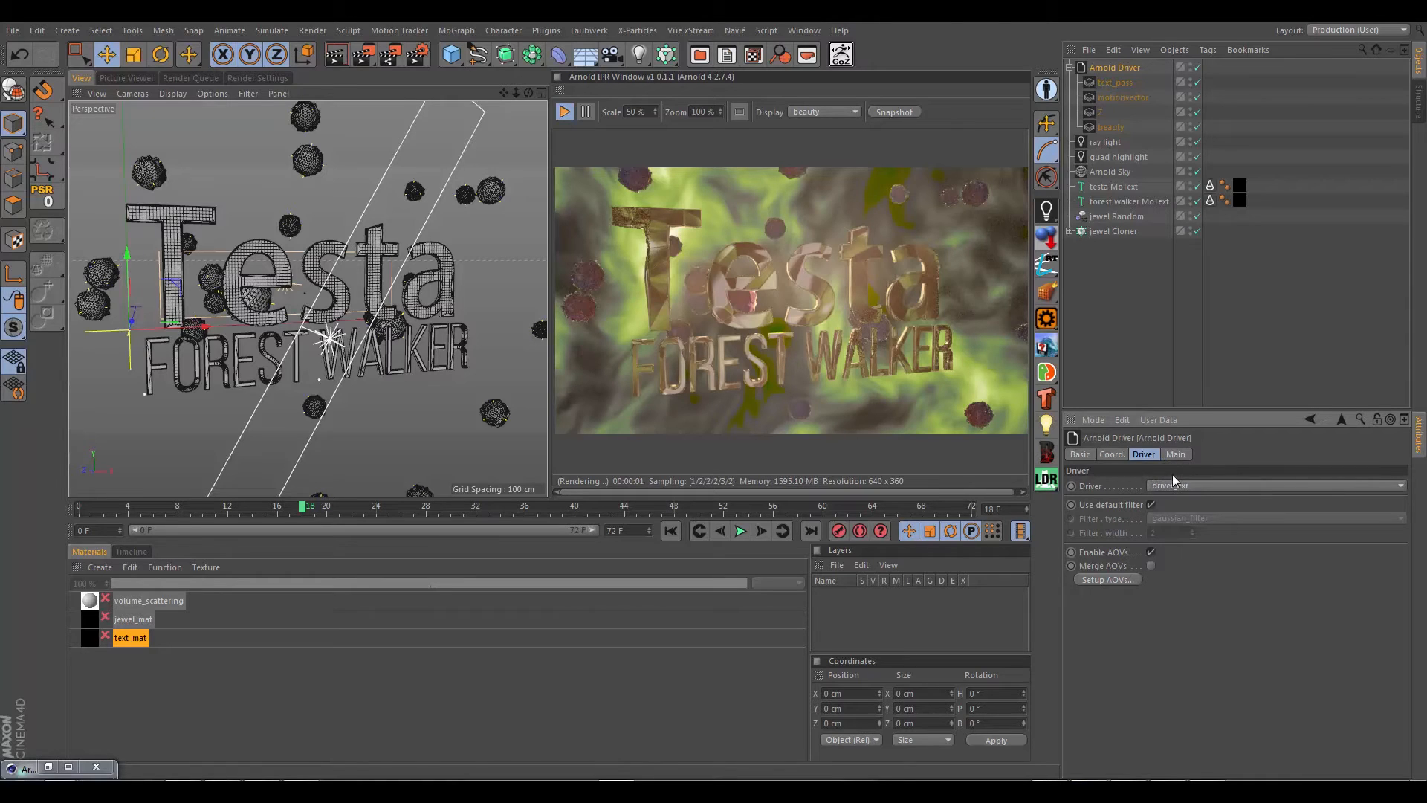
Step: Browse for the Arnold Driver's output file path and open the Documents\Testa2\forest_walker\pre_renders folder
click(1180, 454)
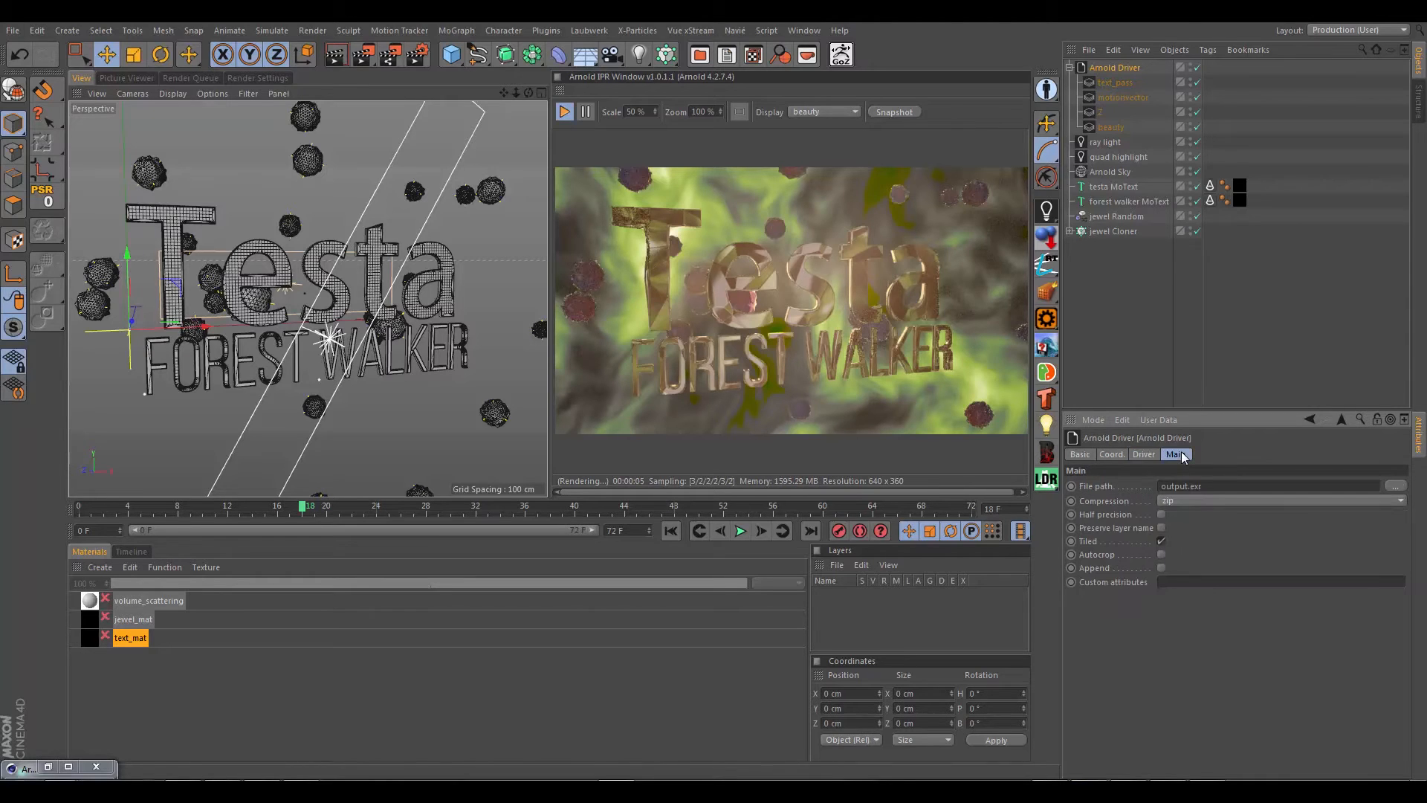
click(1226, 485)
click(1395, 486)
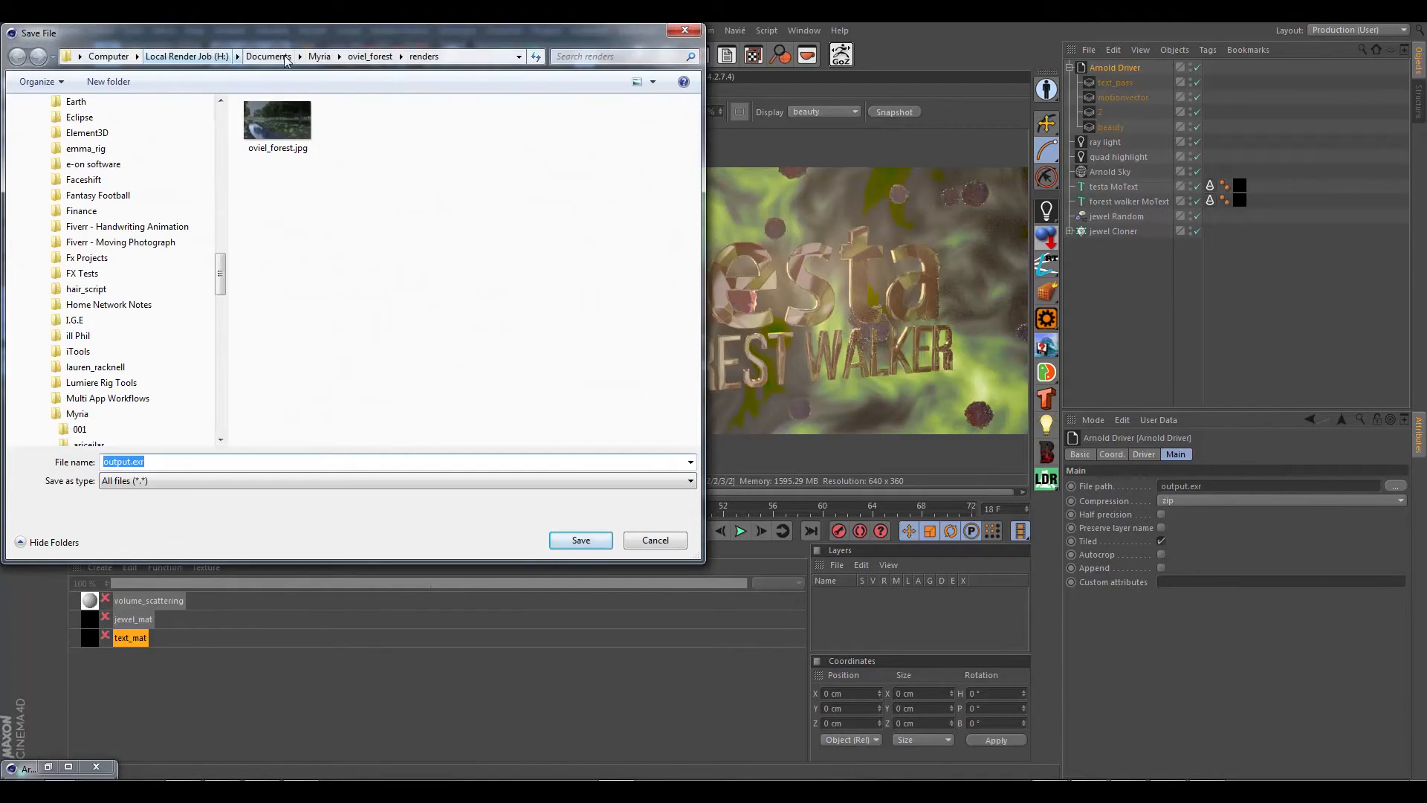
click(268, 57)
click(336, 347)
scroll(350, 365, down, 15)
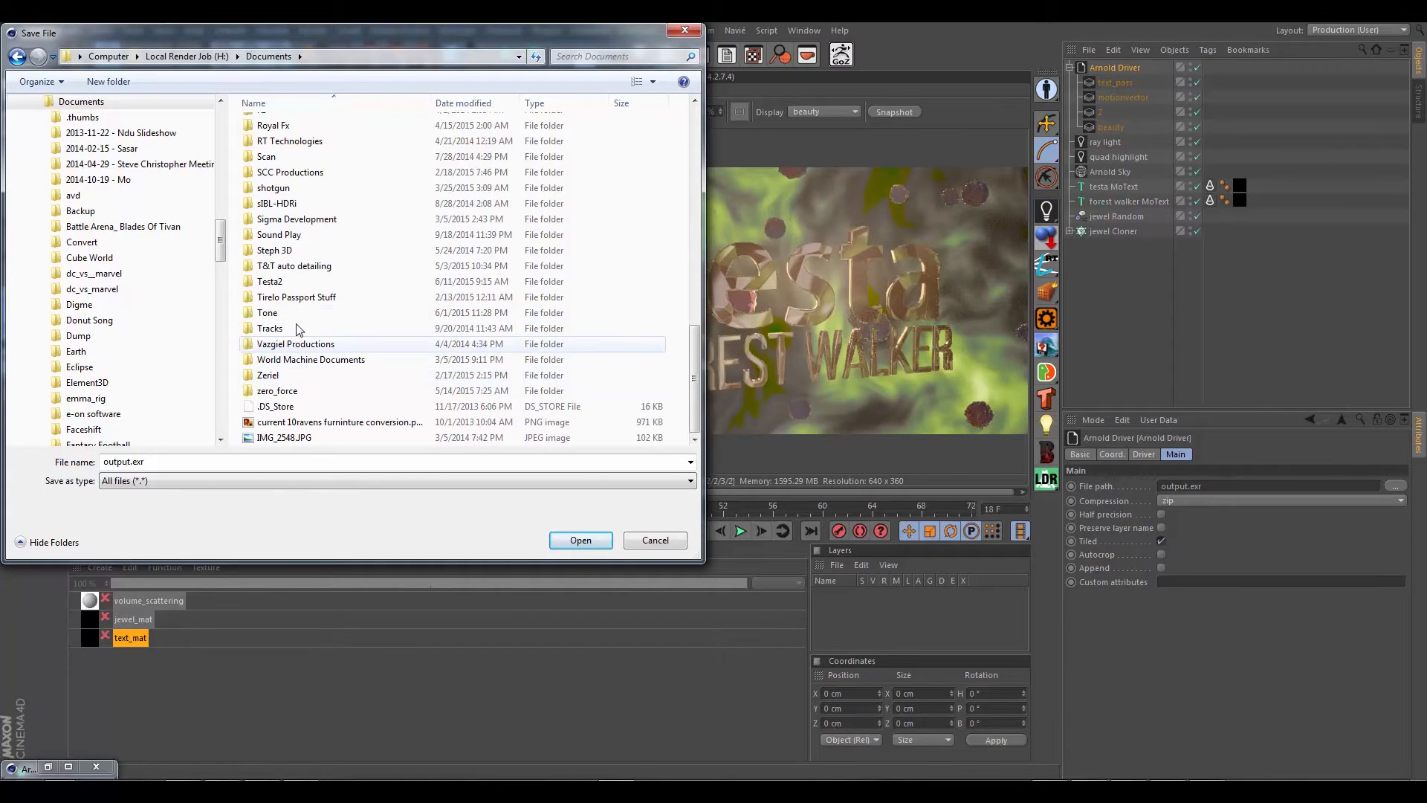
double_click(281, 281)
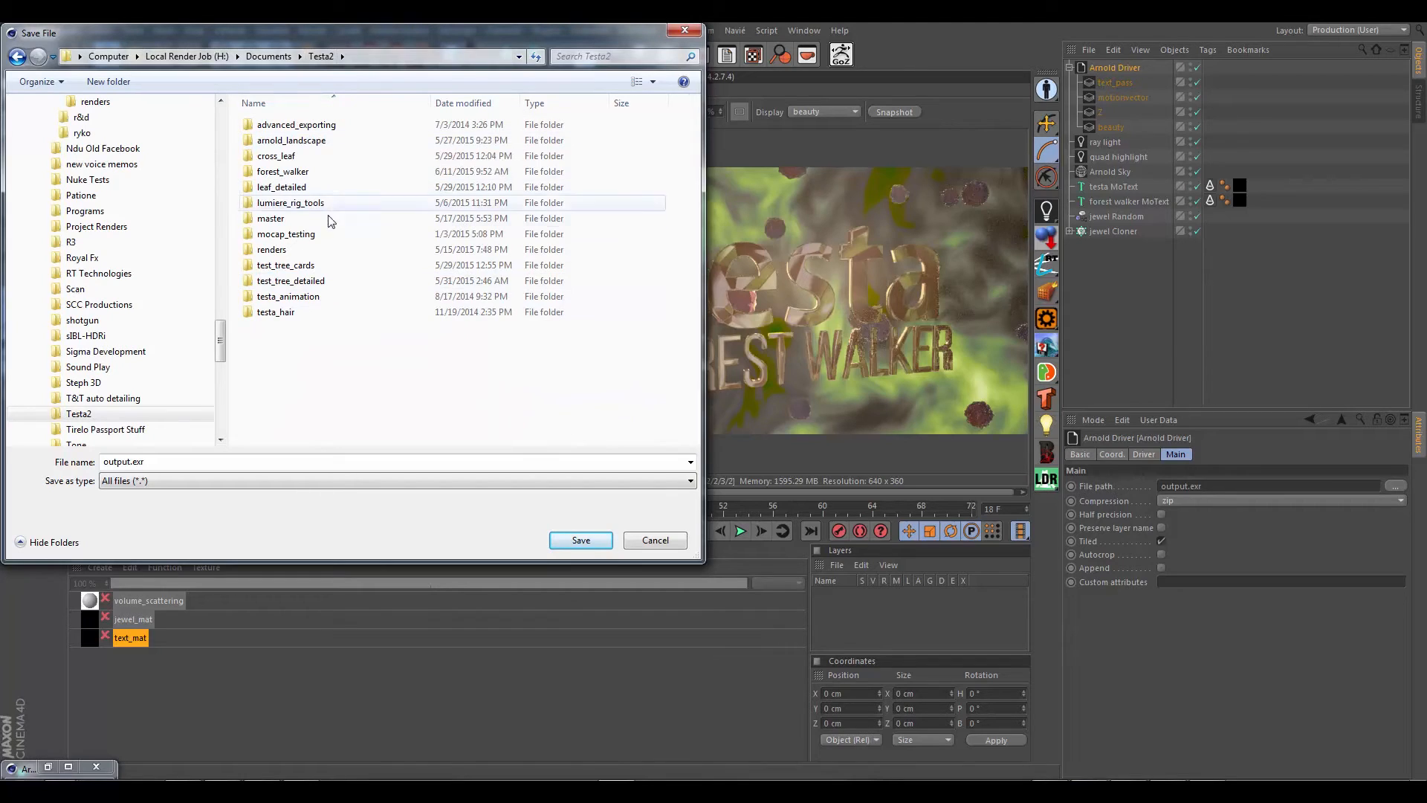
double_click(282, 172)
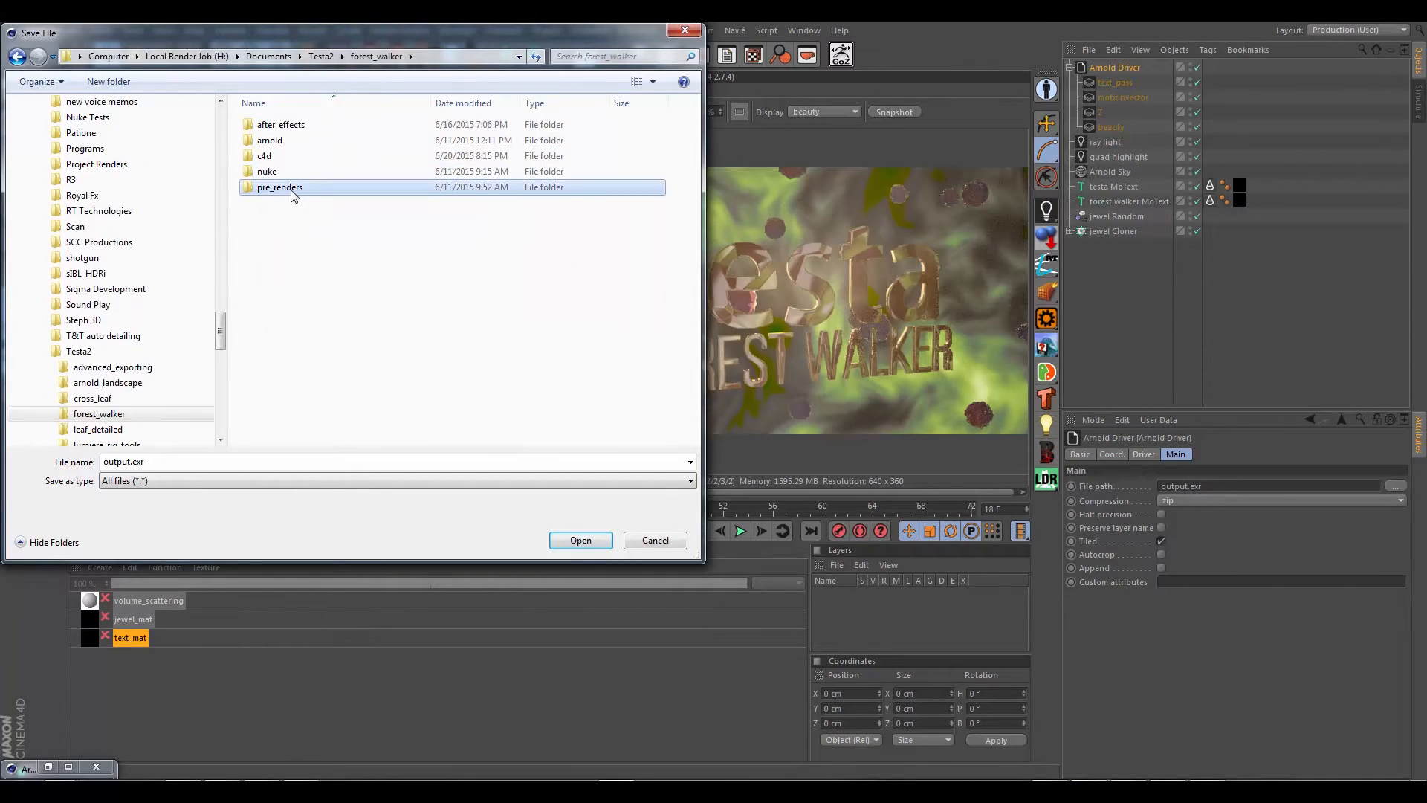
double_click(292, 189)
Step: Create a folder named final inside pre_renders and open it
click(109, 81)
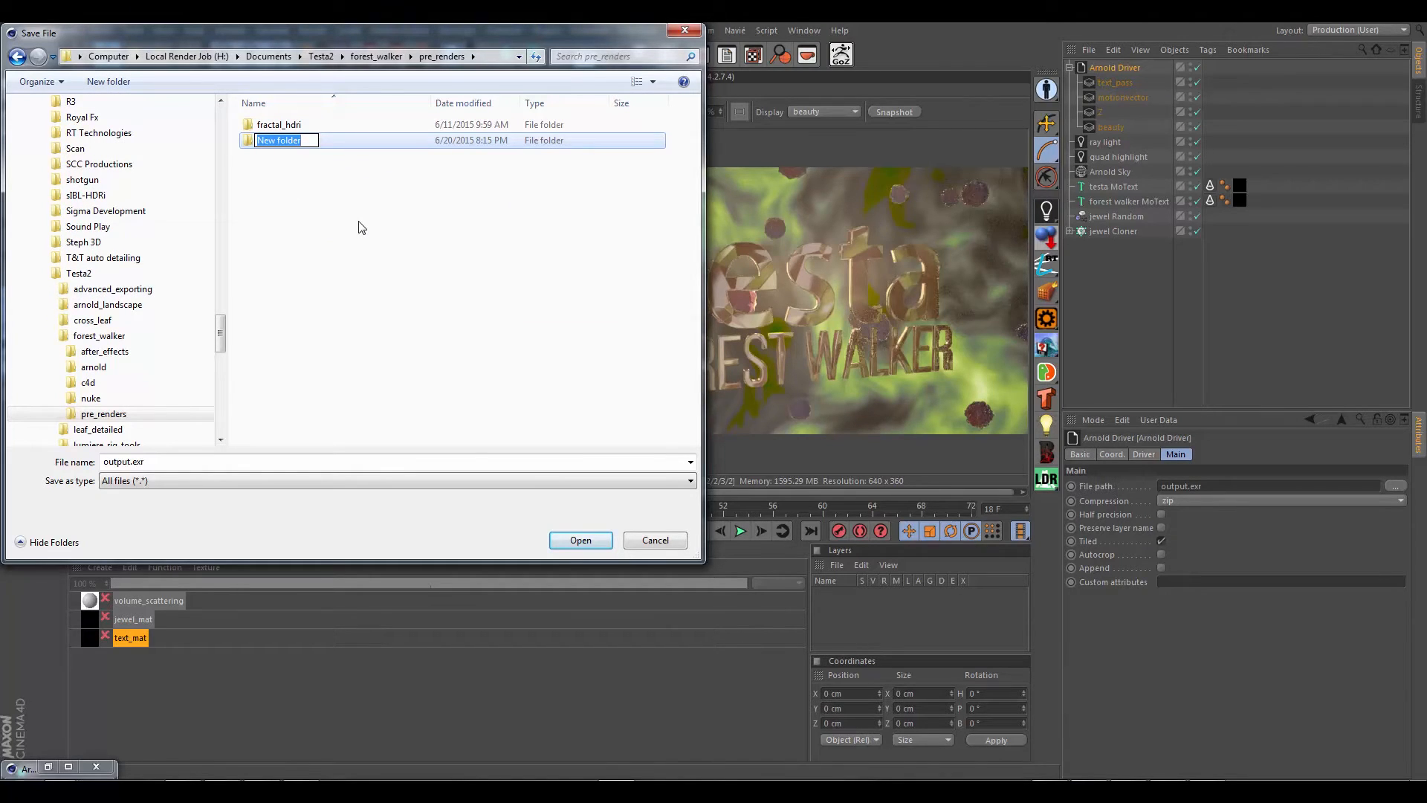
text(final)
click(349, 215)
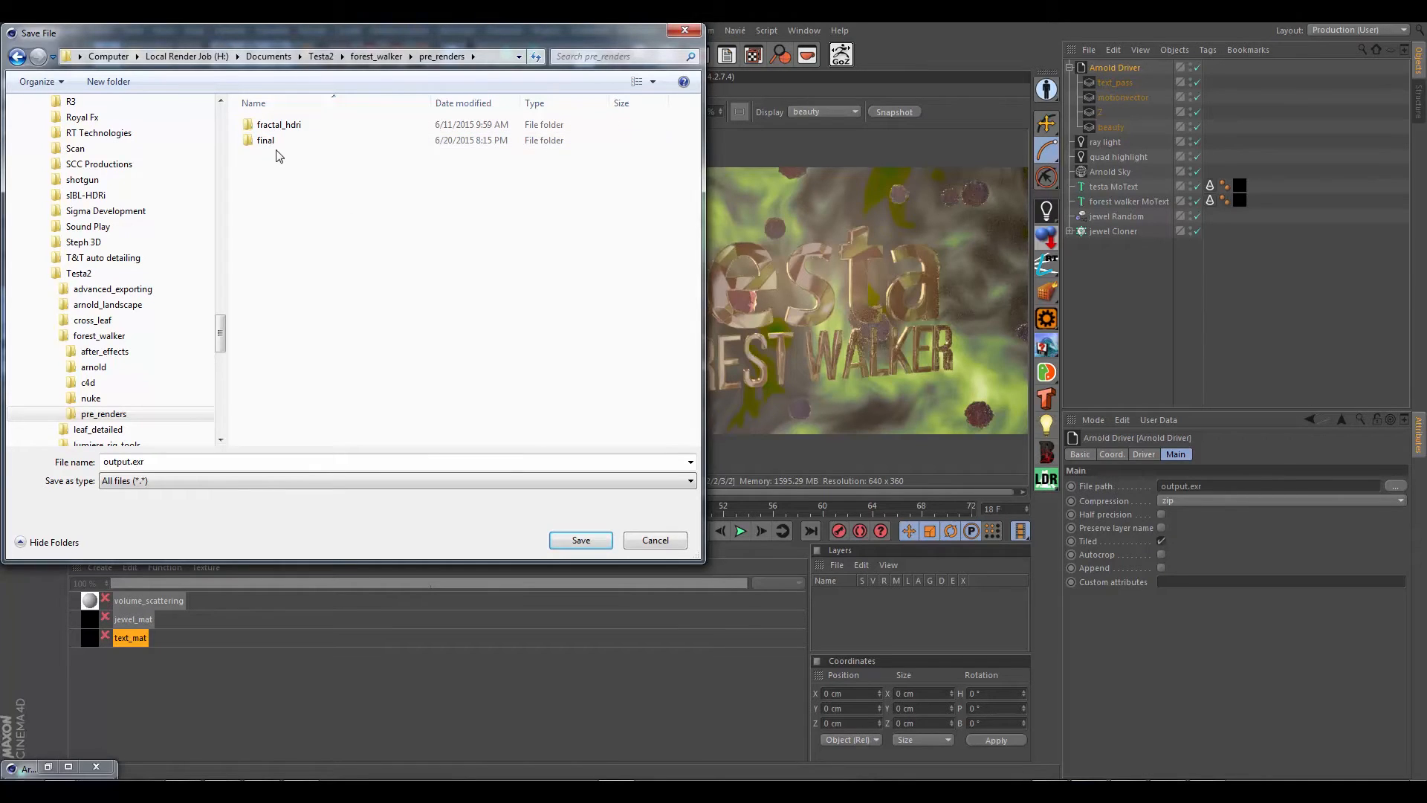
double_click(269, 141)
Step: Name the output file forest_walker_ and save the path in the final folder
double_click(360, 462)
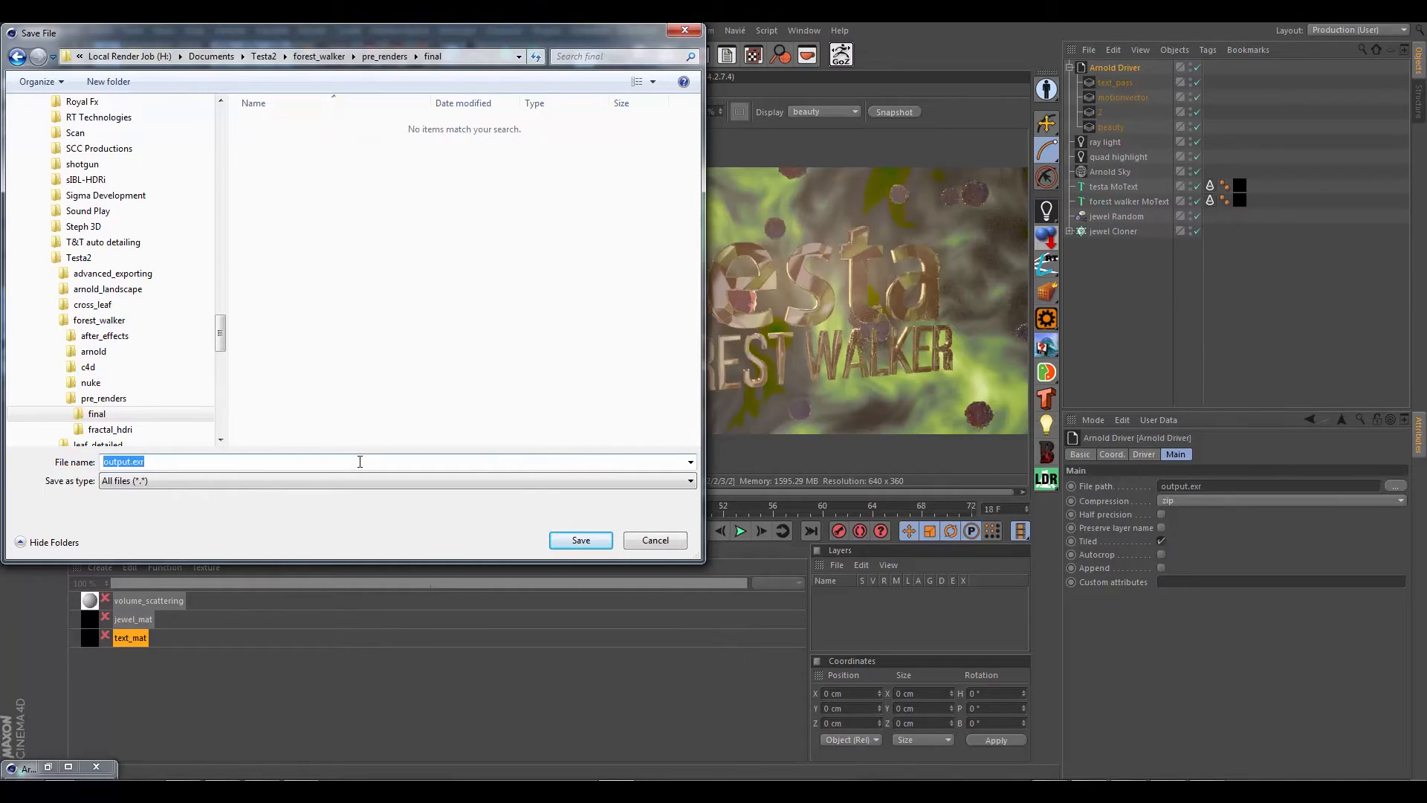
text(forest_walker_)
click(581, 541)
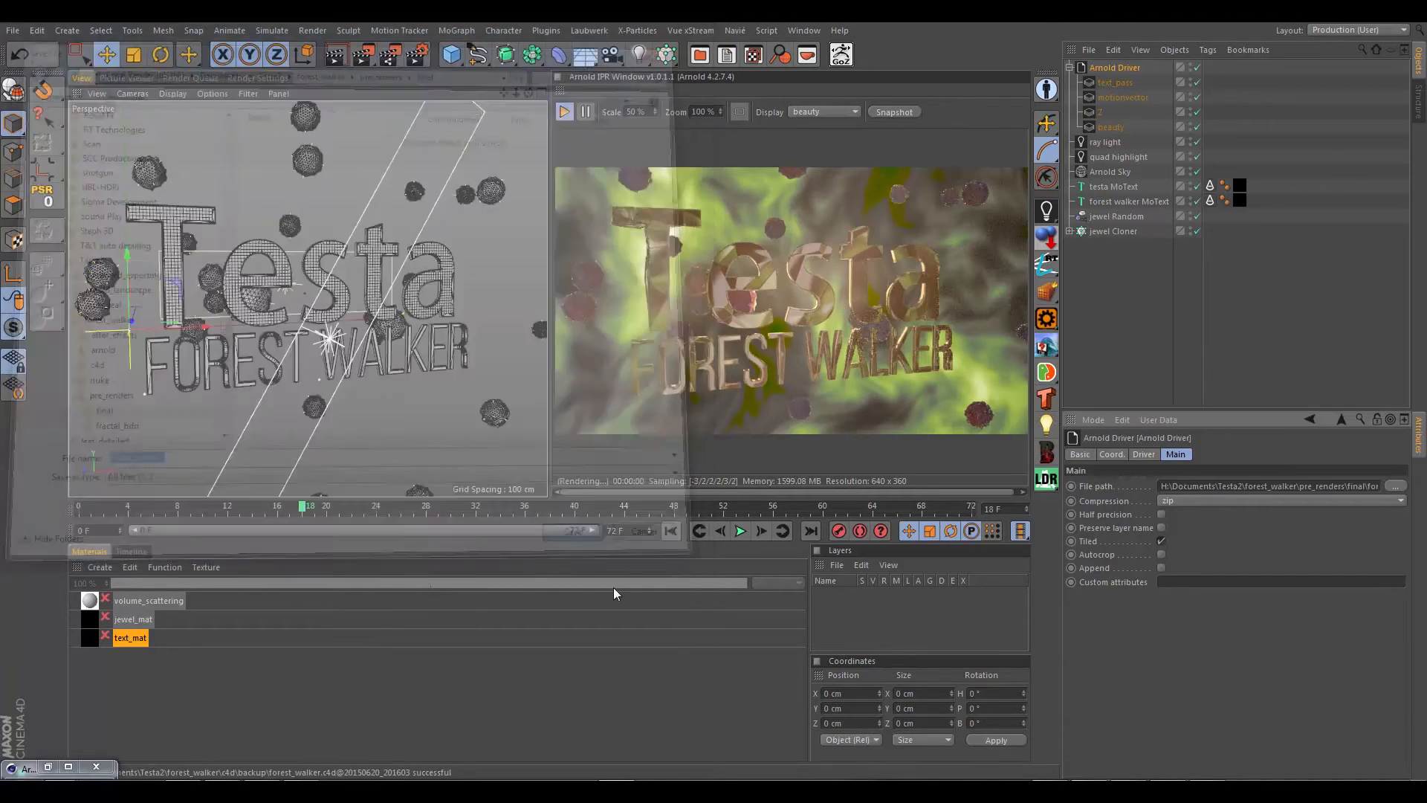
Step: Append the frame padding and extension ###.exr to the end of the Arnold Driver's file path
drag(1301, 487, 1425, 487)
click(1371, 488)
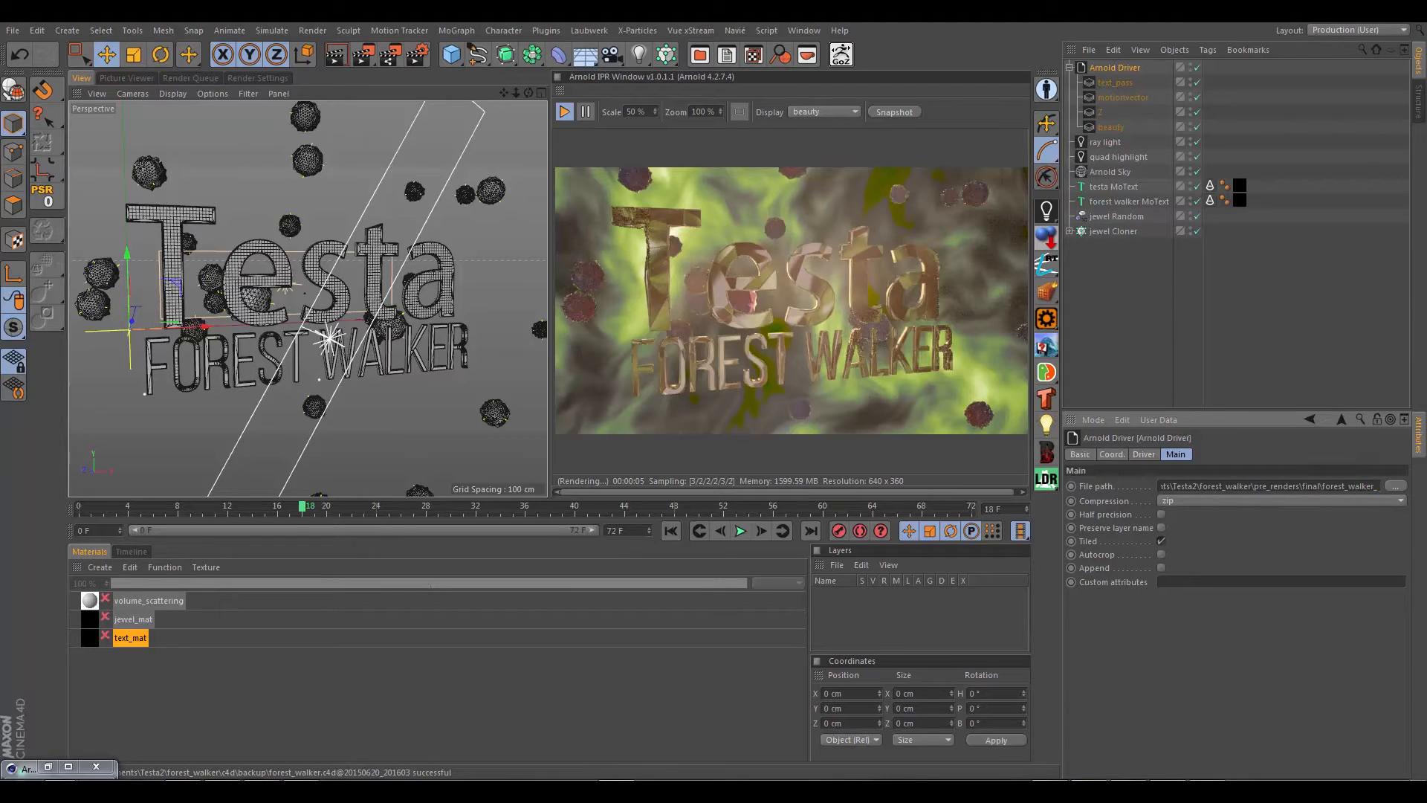
text(###.exr)
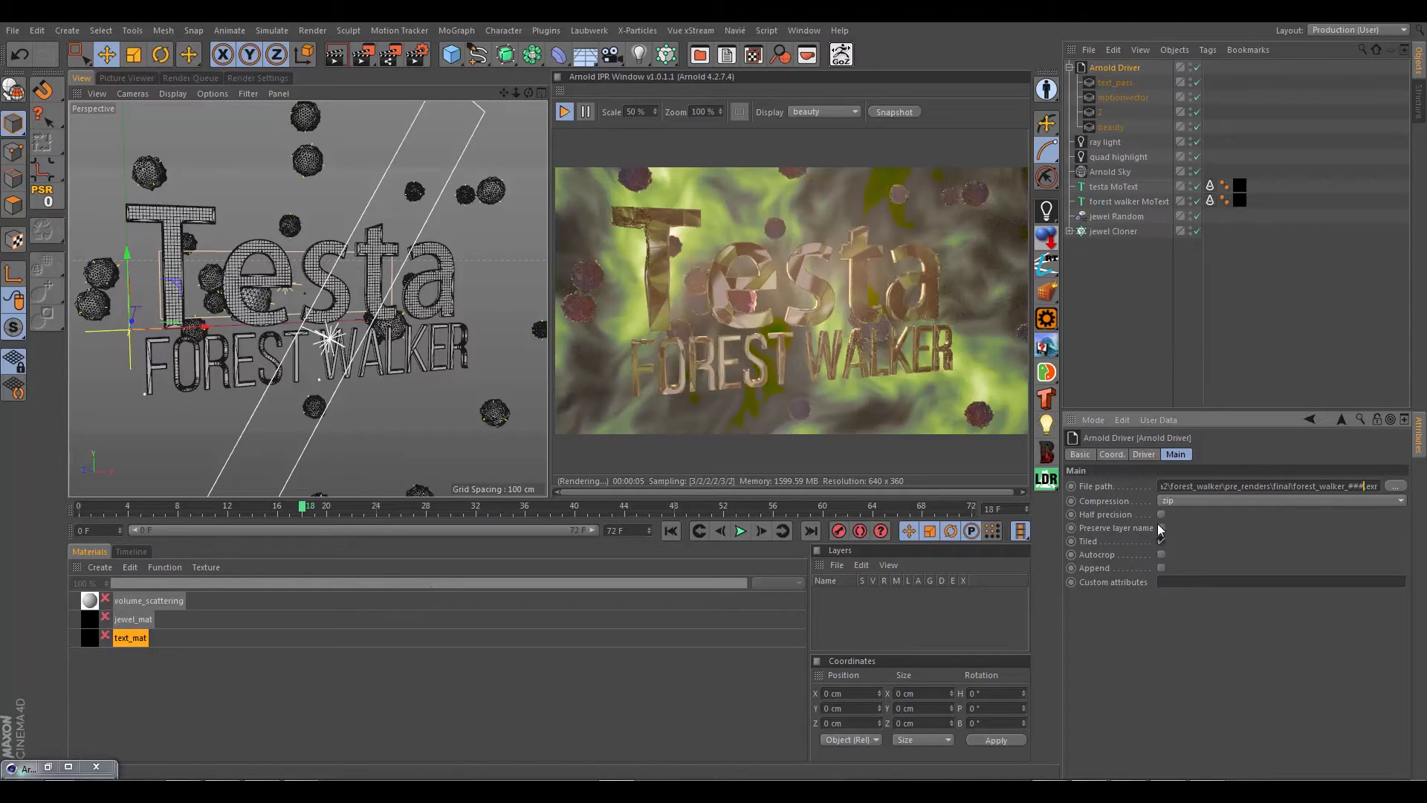
Step: Enable Merge AOVs on the Arnold Driver and check the Tiled option of its EXR output
click(1145, 454)
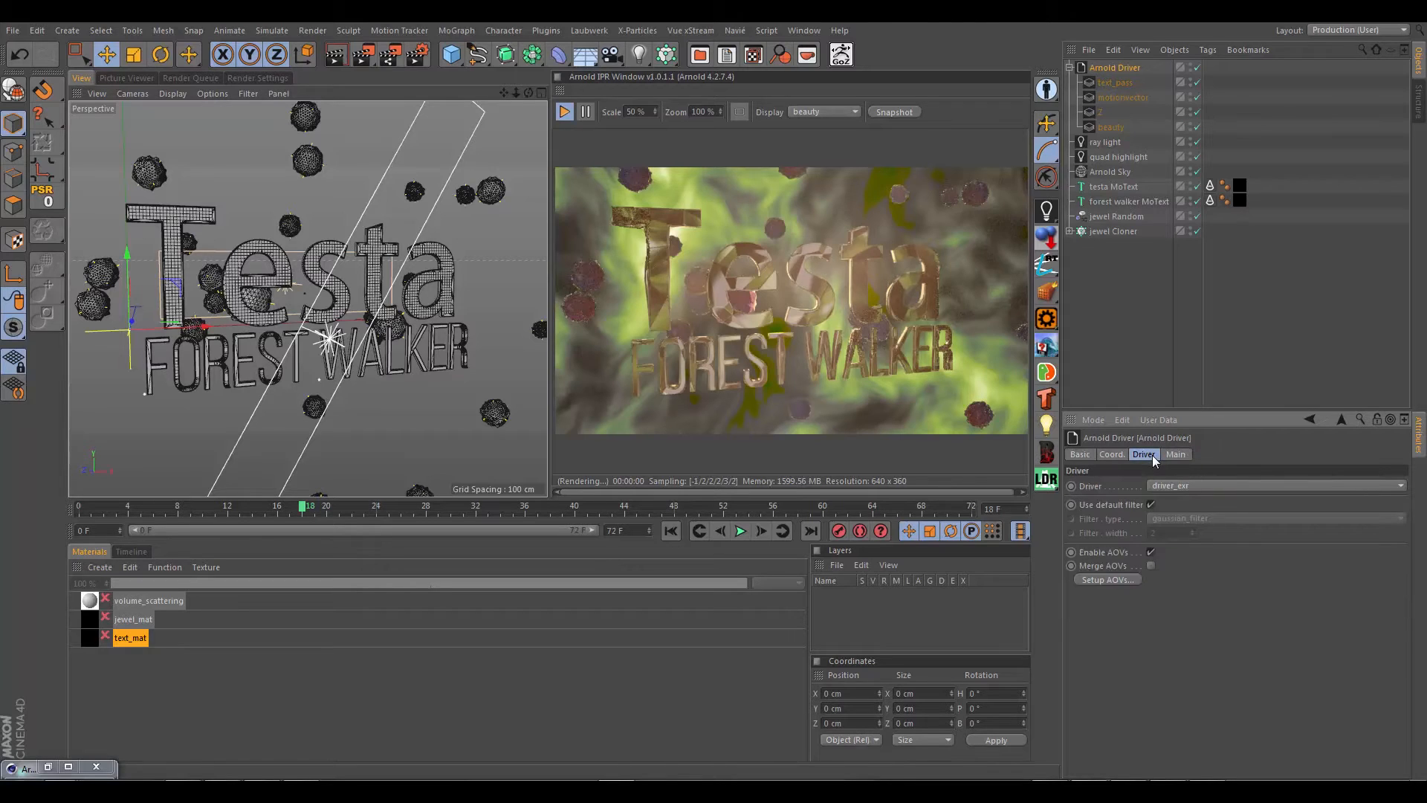
click(1176, 454)
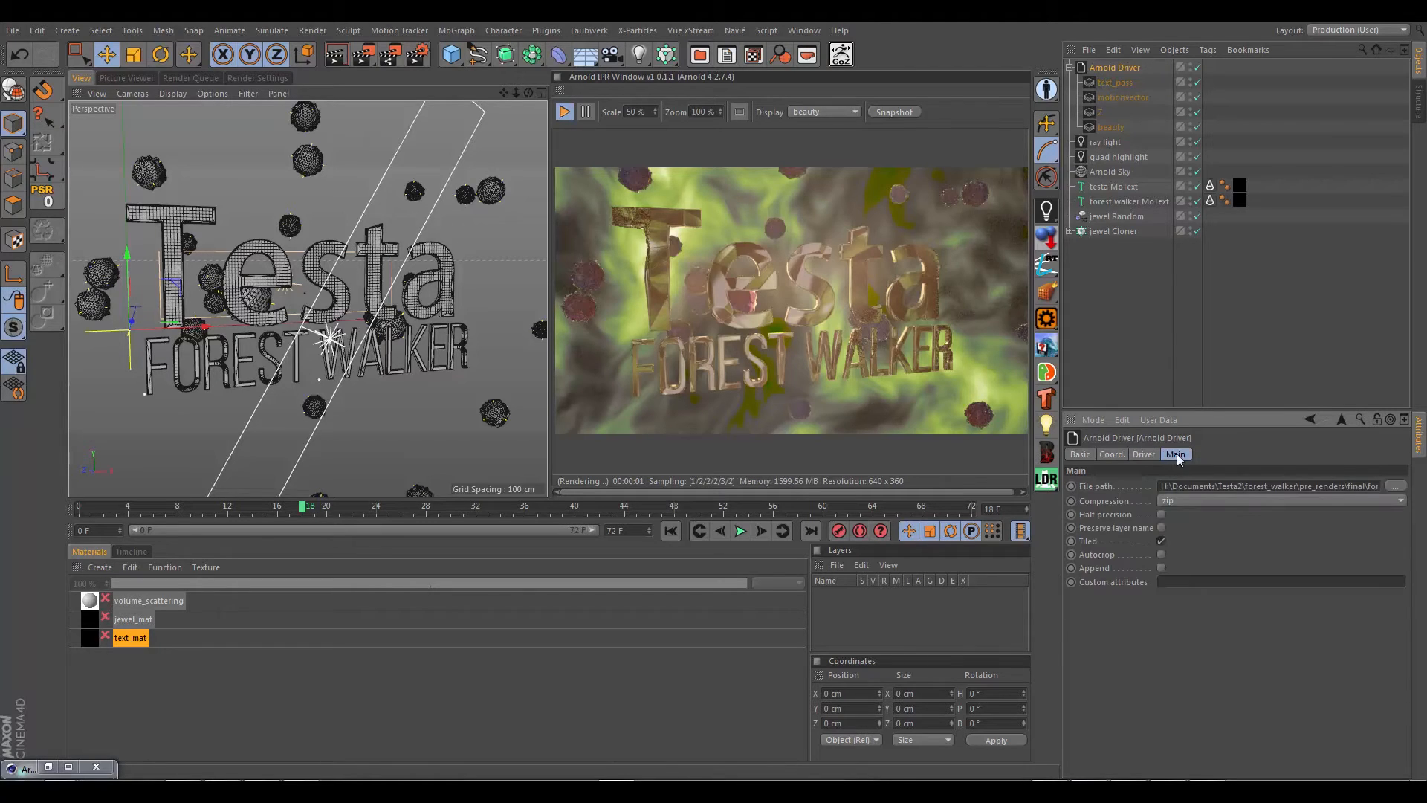
click(1146, 455)
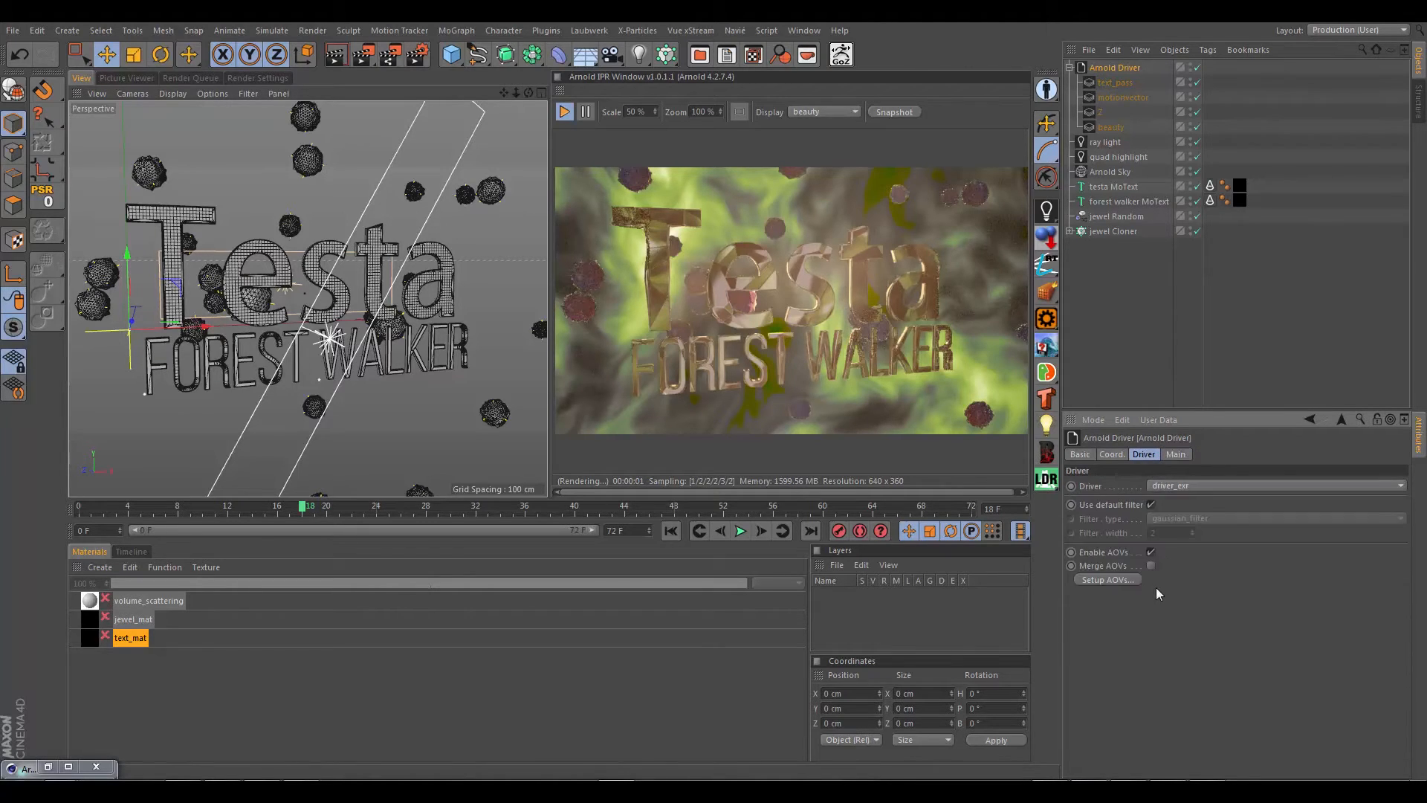
click(1151, 566)
click(1150, 566)
click(1151, 566)
click(1173, 454)
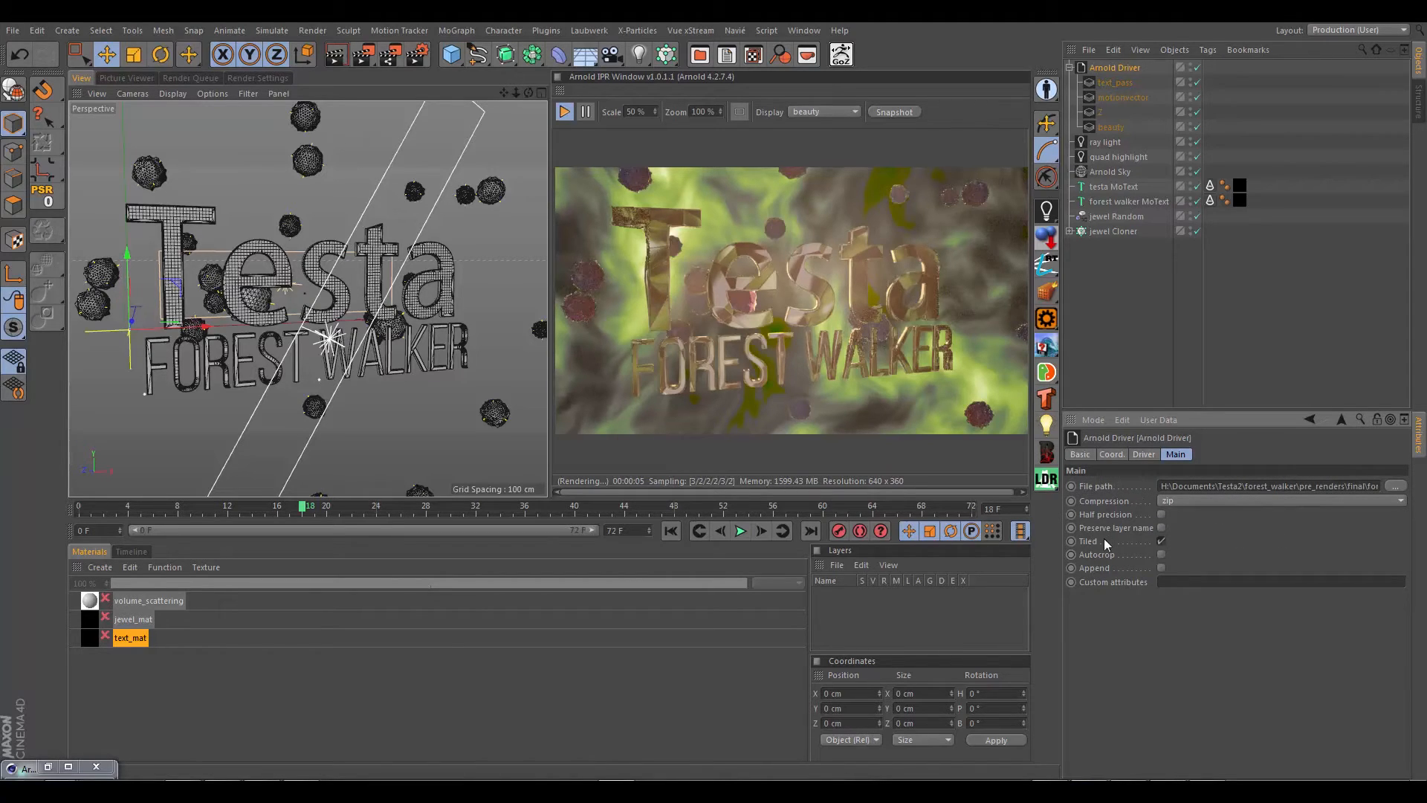
click(1161, 541)
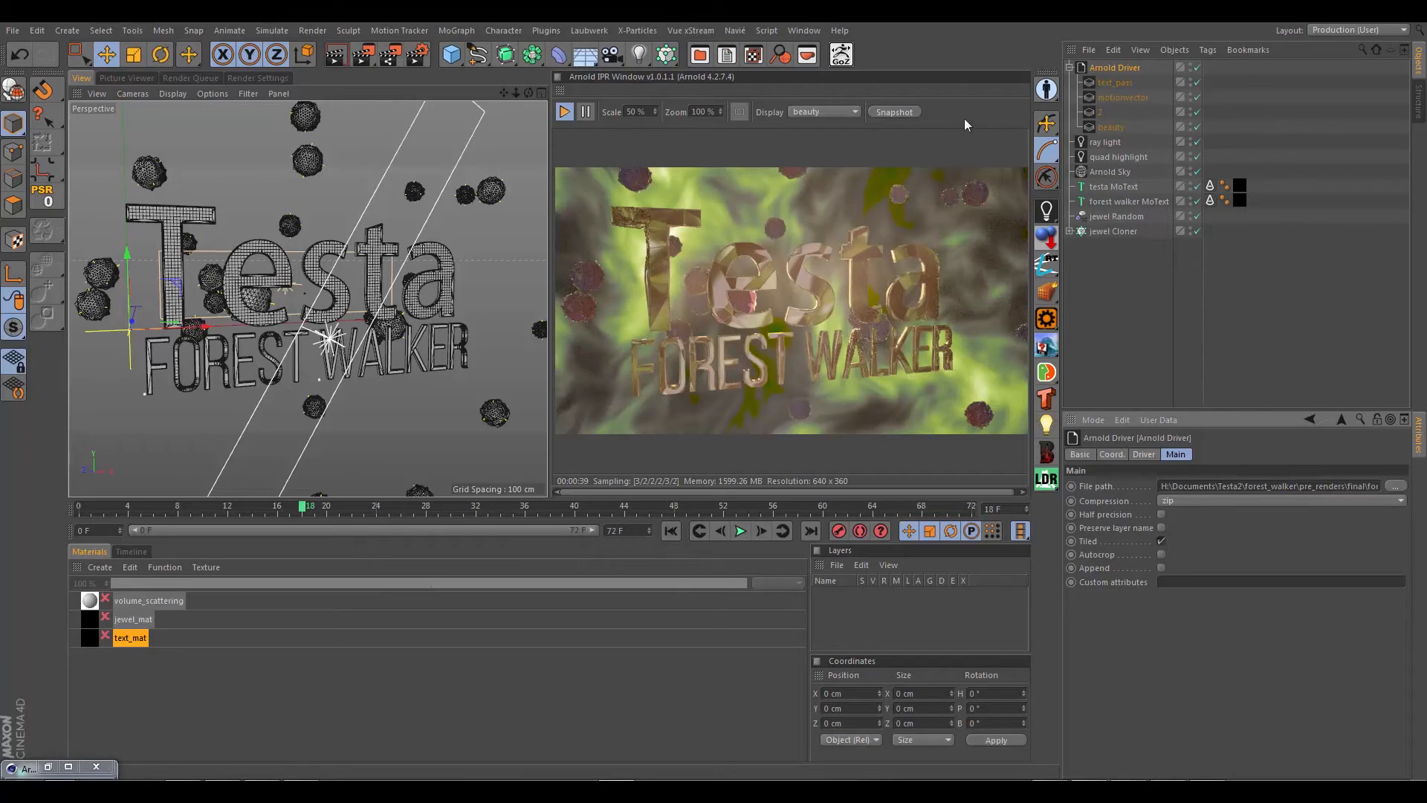
Step: Add a camera to the scene and rename it shot_cam
drag(611, 54, 658, 69)
double_click(1105, 68)
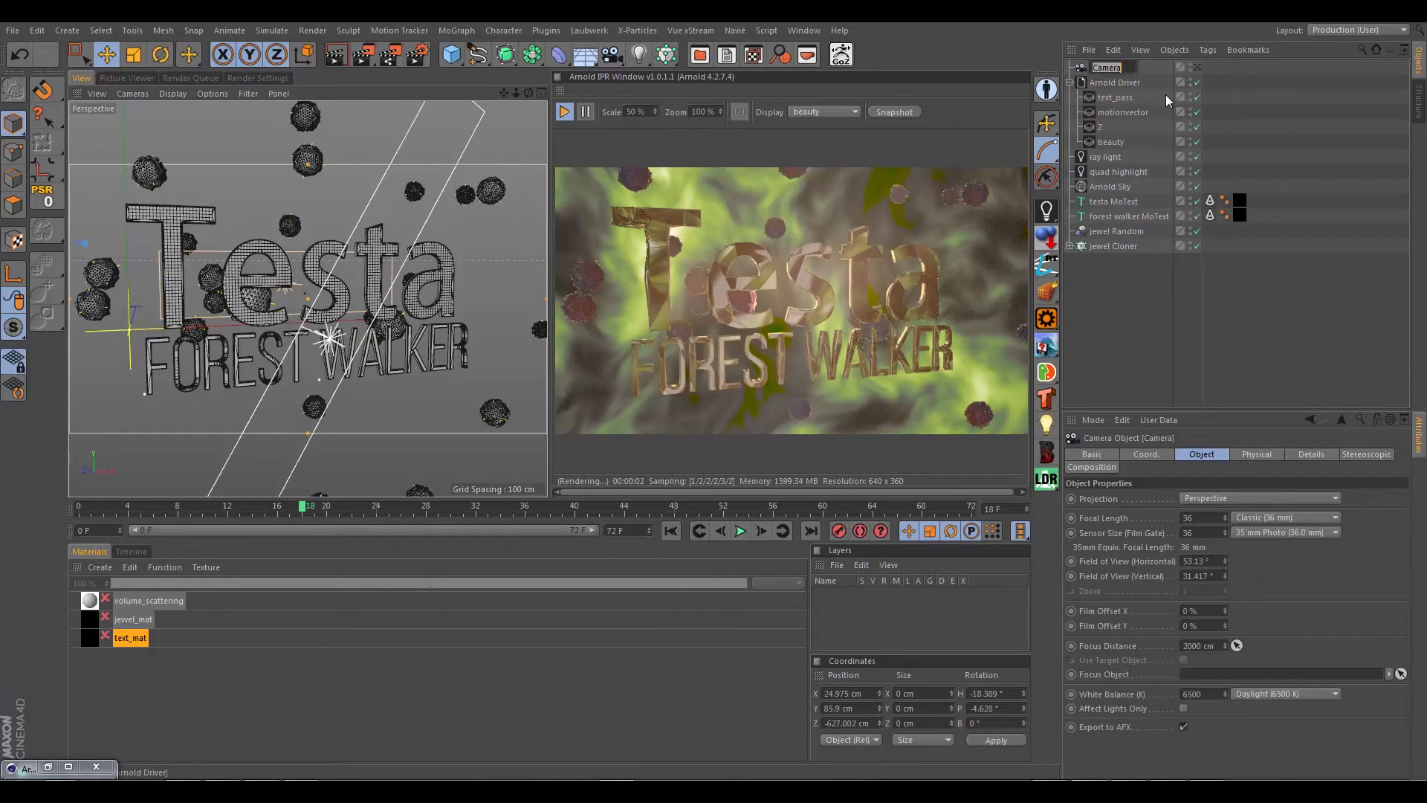
text(shot_cam)
key(Return)
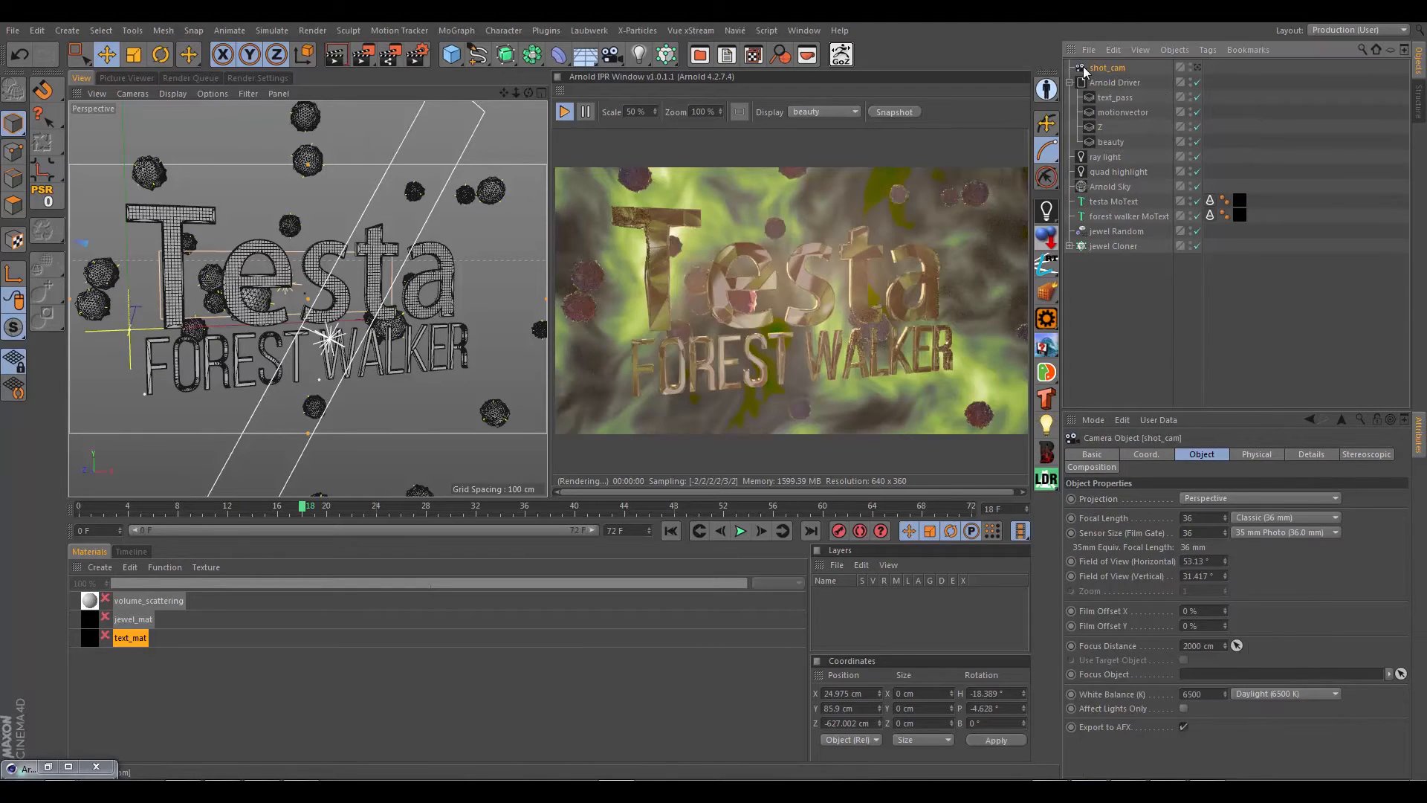
Step: Add a Protection tag to the shot_cam camera
right_click(1128, 54)
mouse_move(1128, 54)
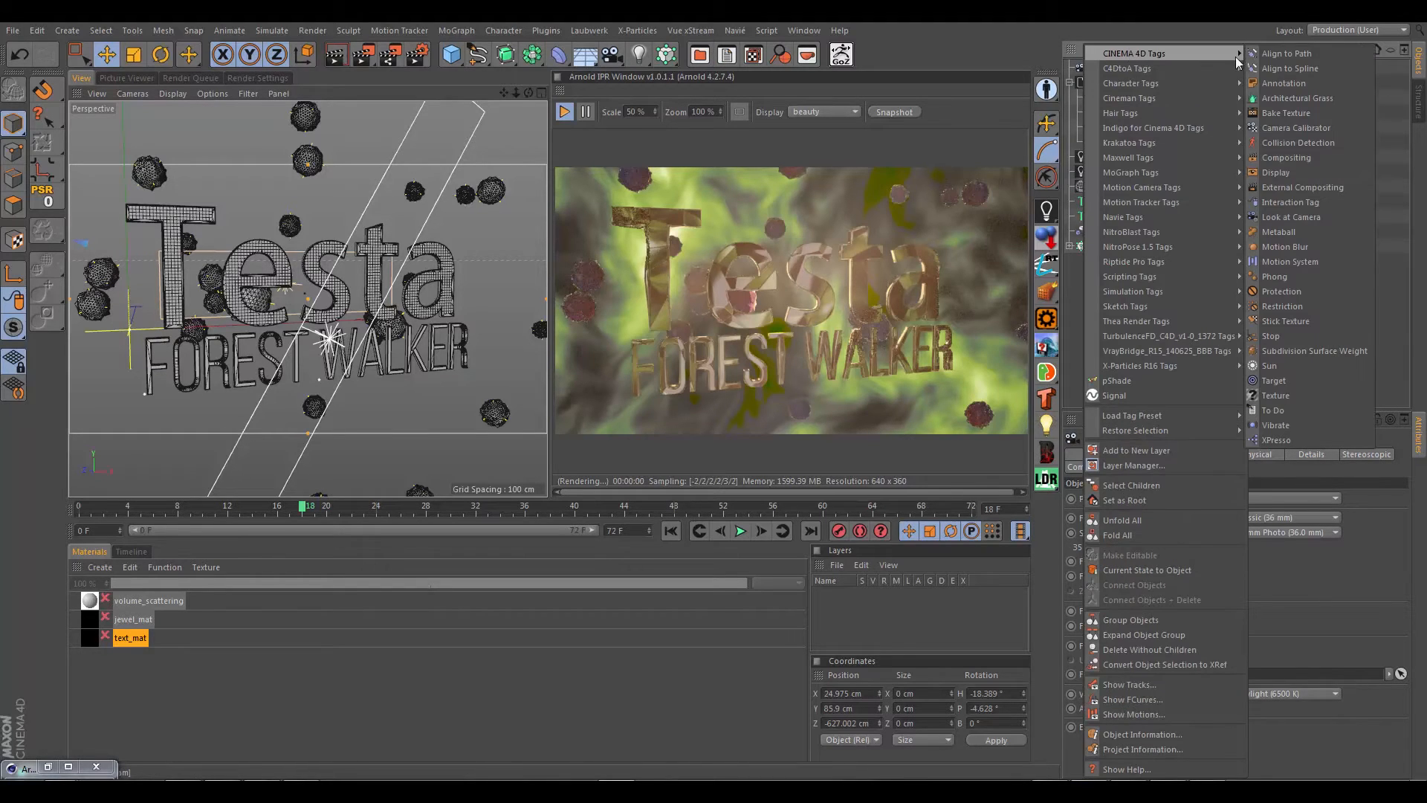
click(1273, 291)
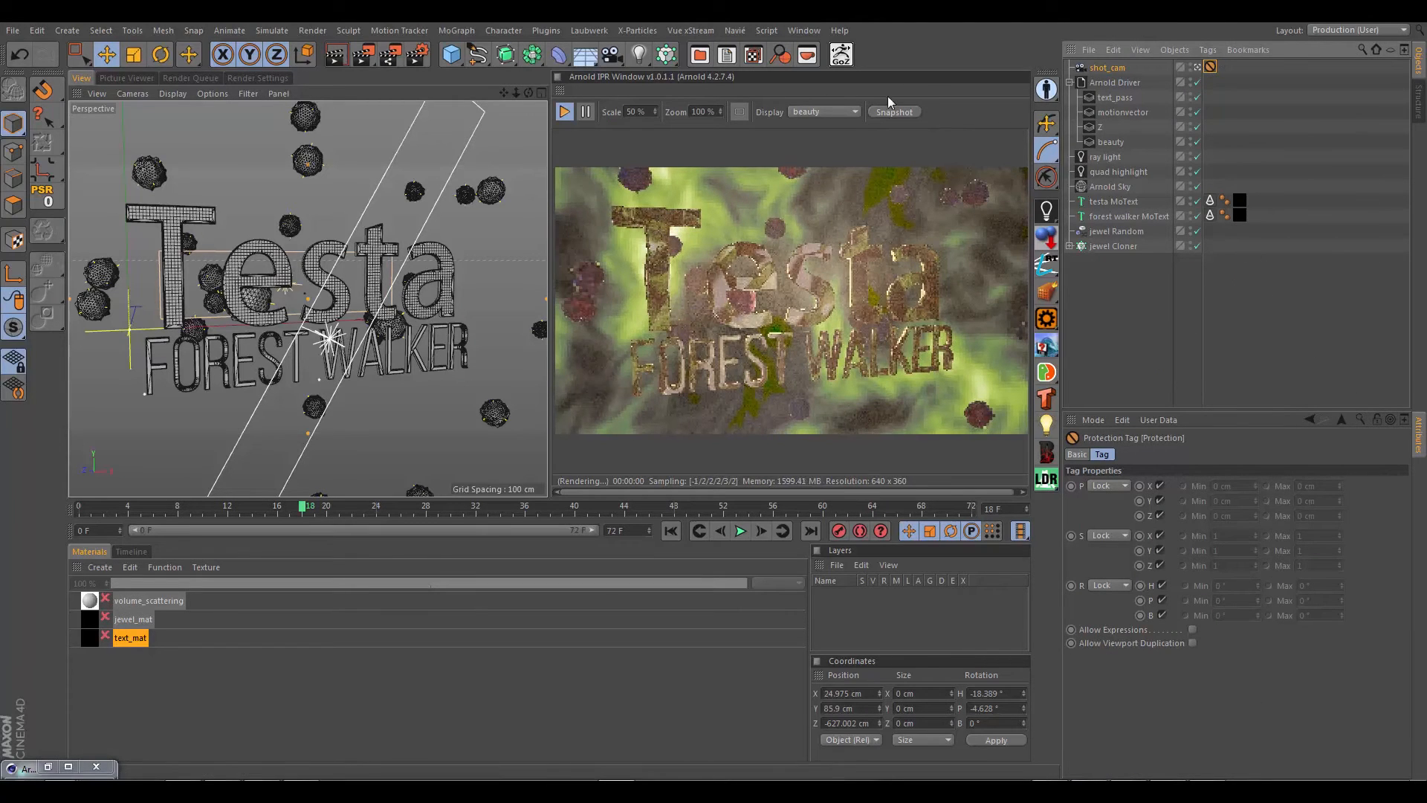
Step: Add an Arnold Parameters tag to the shot_cam camera and enable its depth of field (DOF)
click(1104, 69)
right_click(1105, 69)
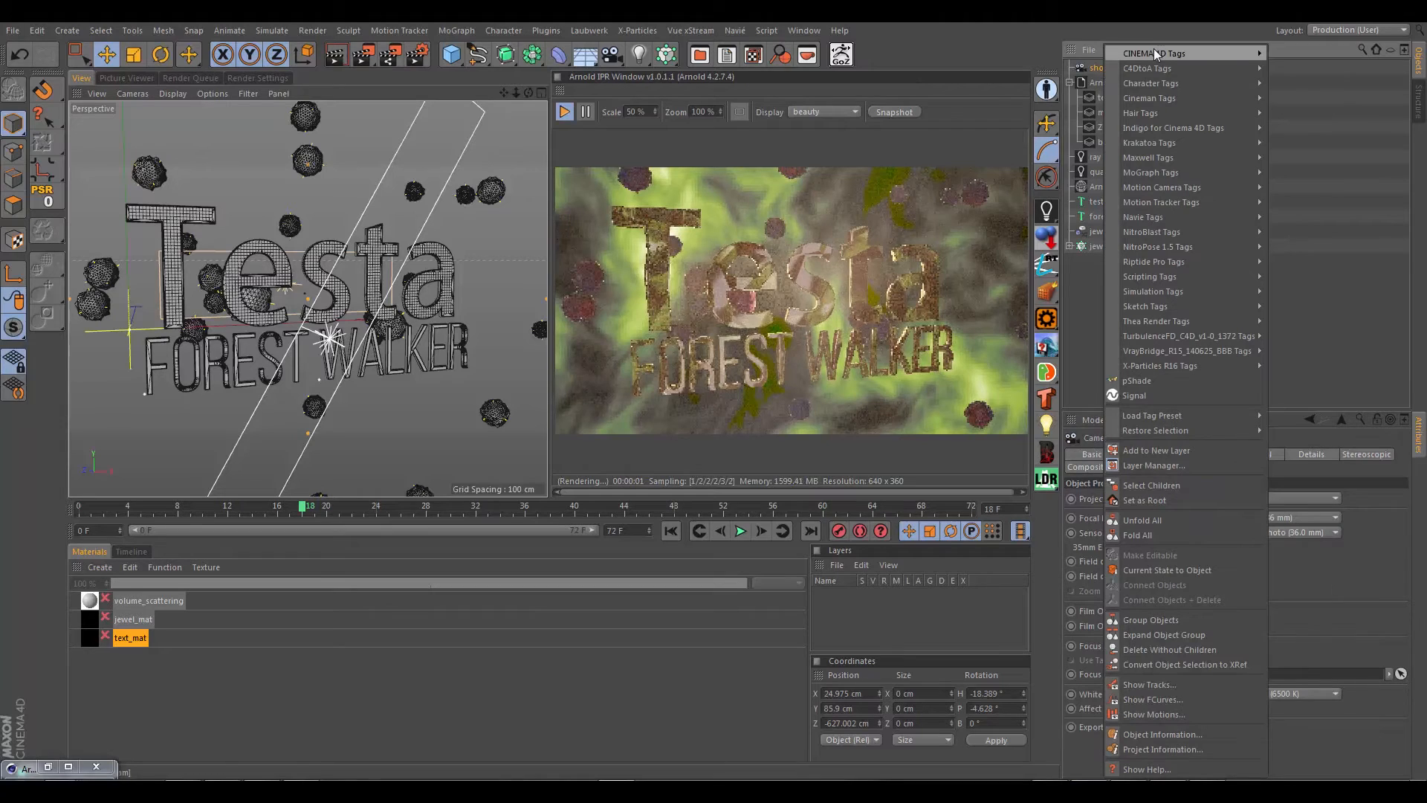
mouse_move(1153, 53)
click(1297, 69)
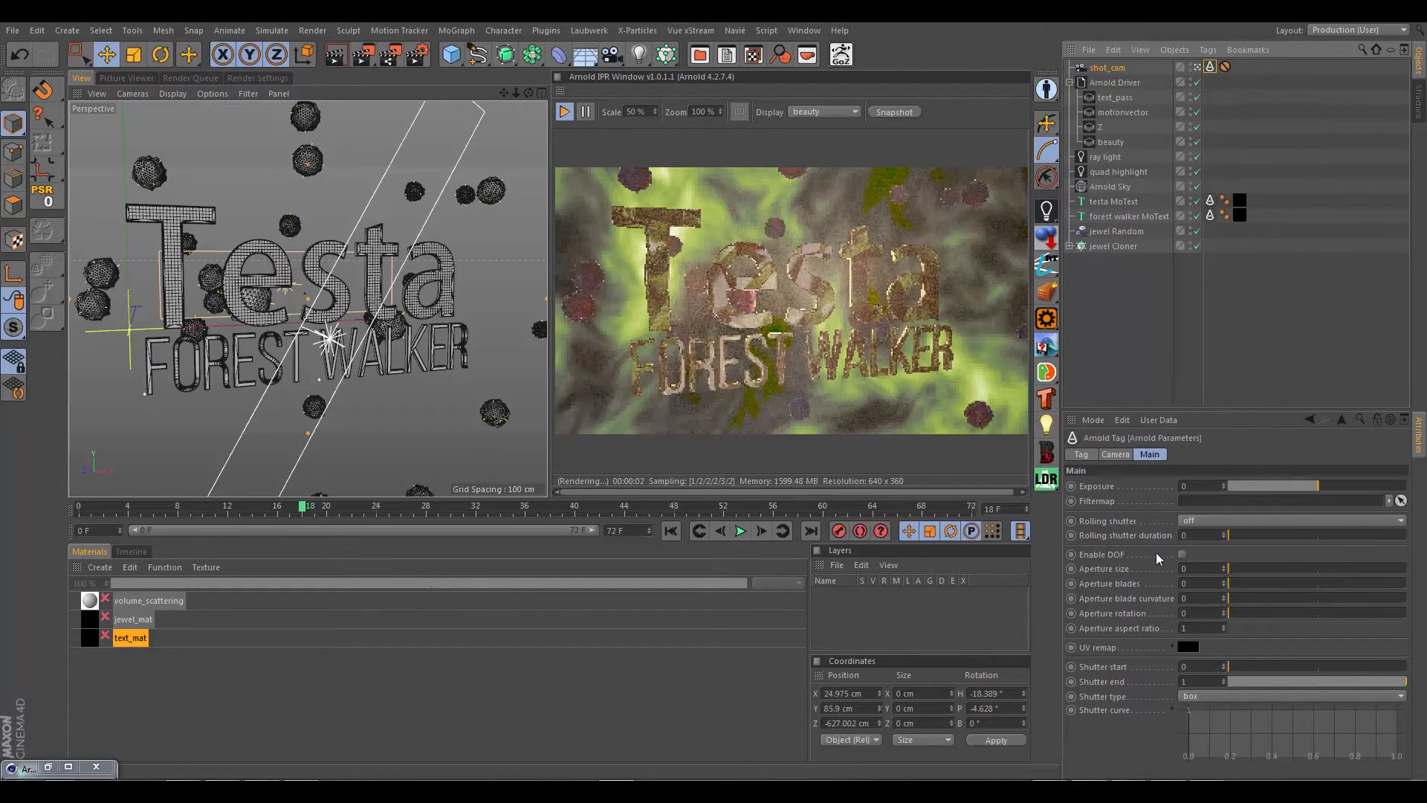
click(1183, 555)
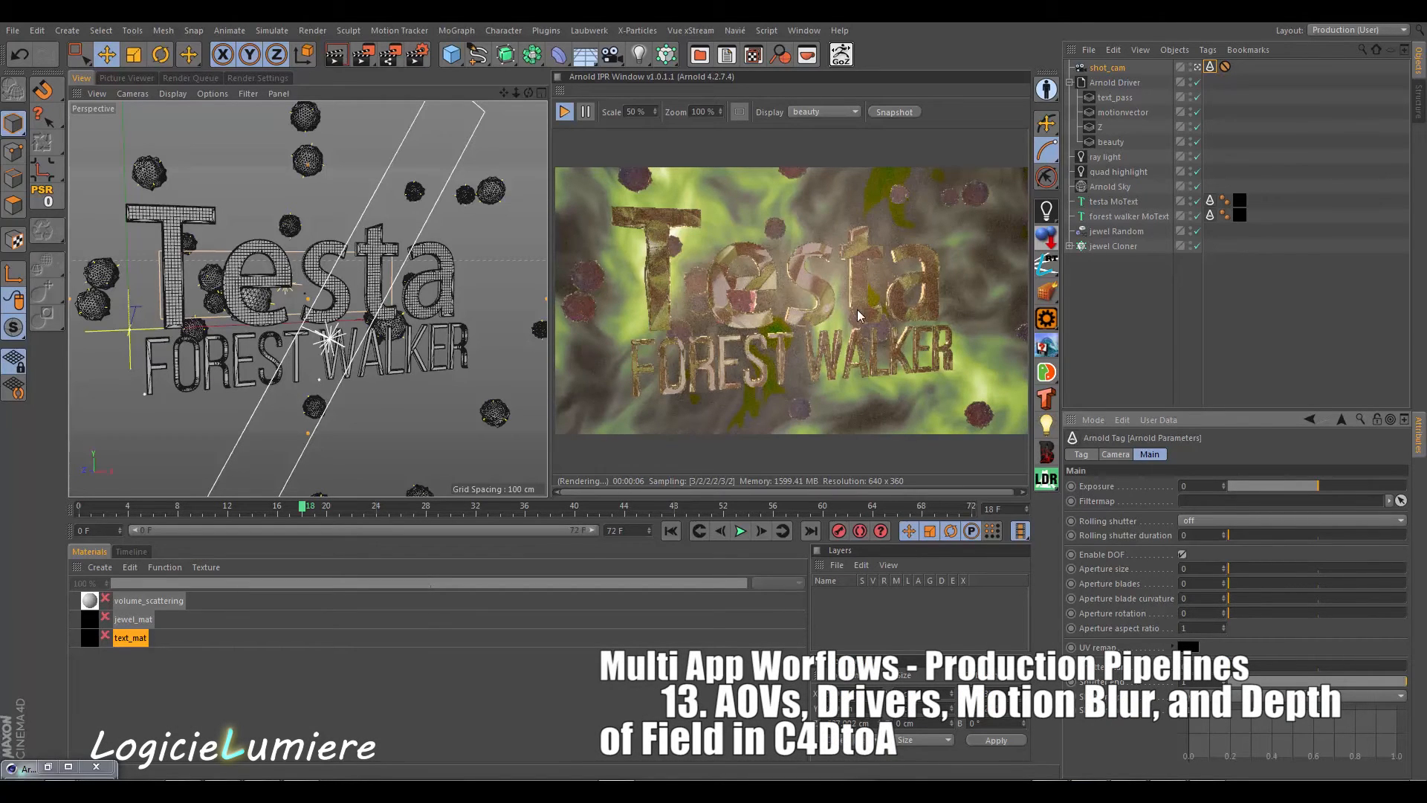
click(257, 78)
click(132, 151)
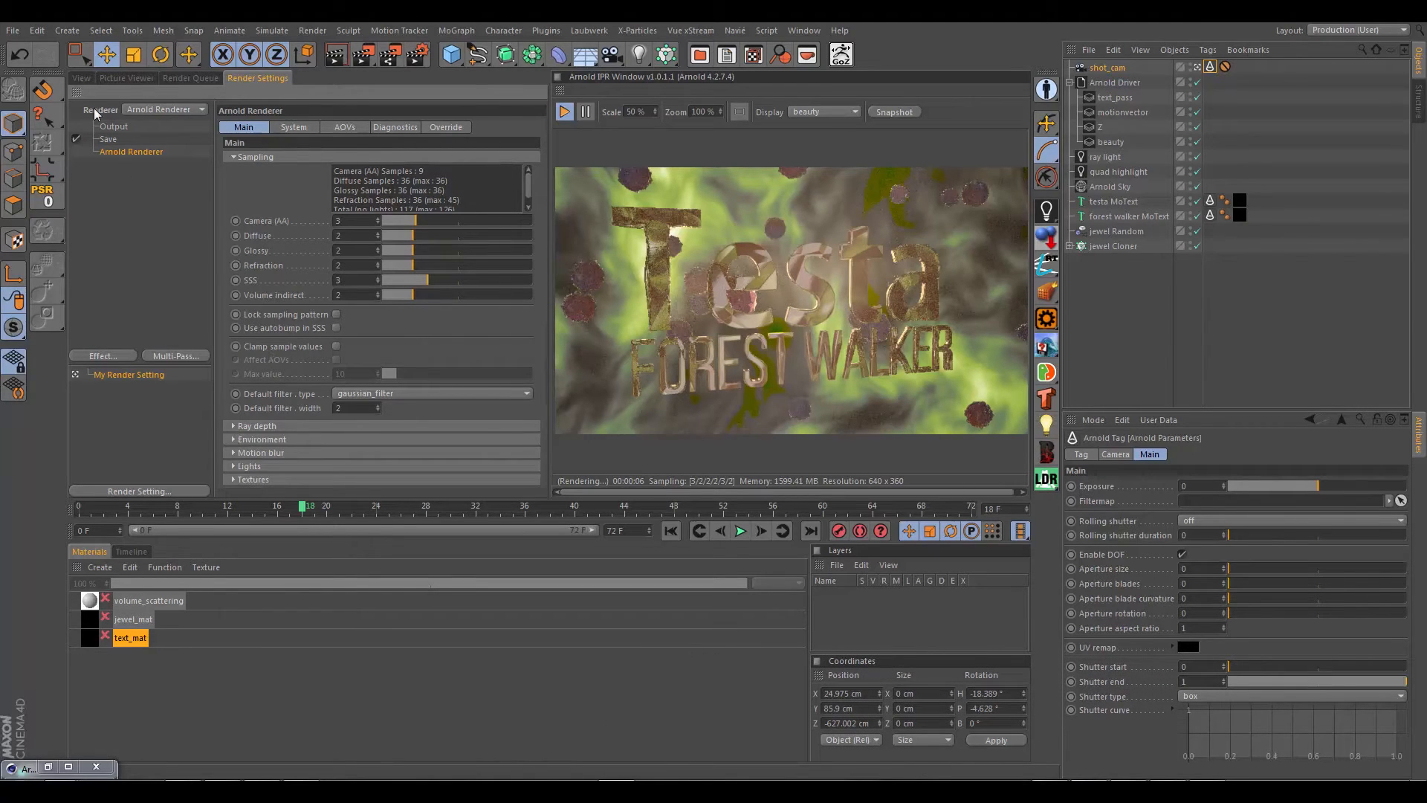
click(81, 78)
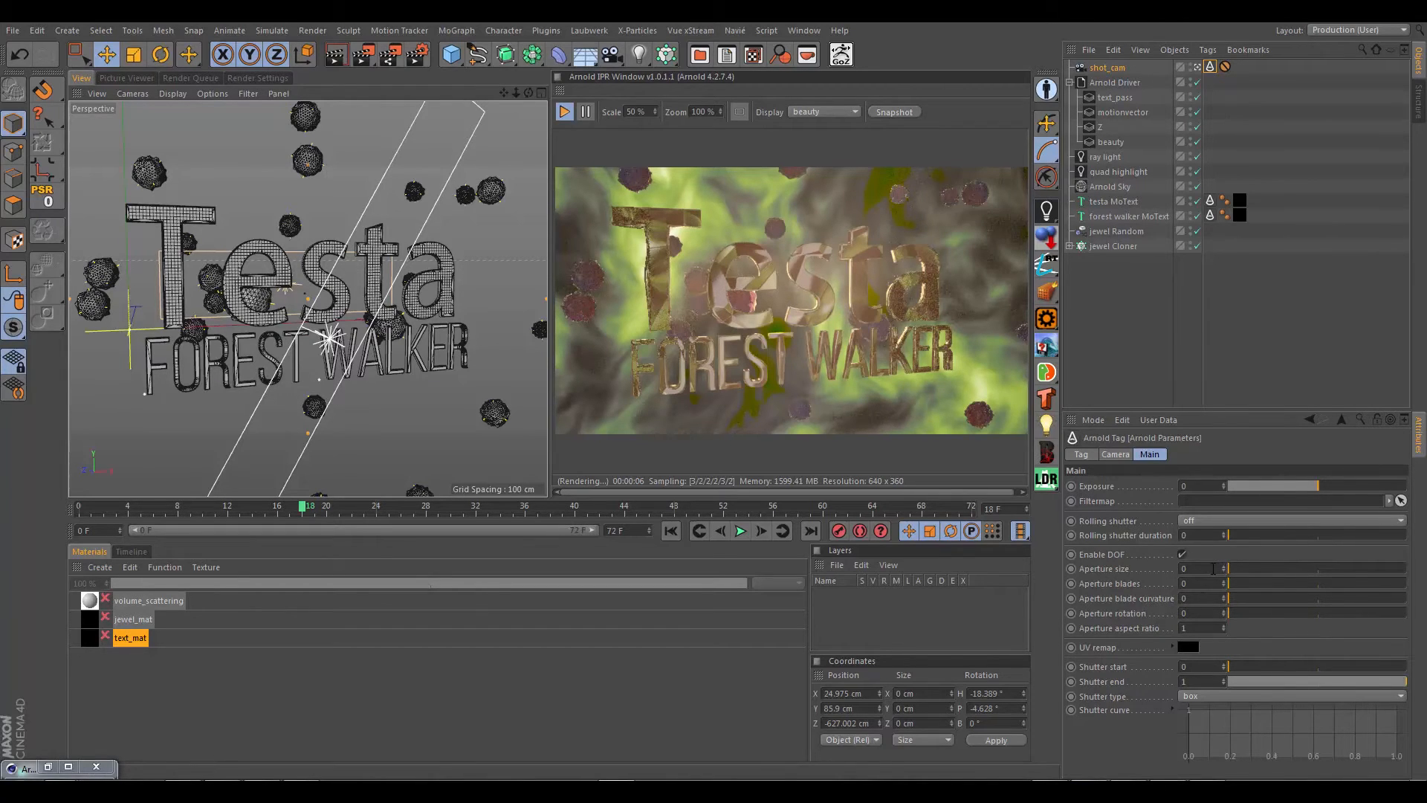
Step: Set the aperture size to 0.1 in shot_cam's Arnold Parameters tag
click(1213, 568)
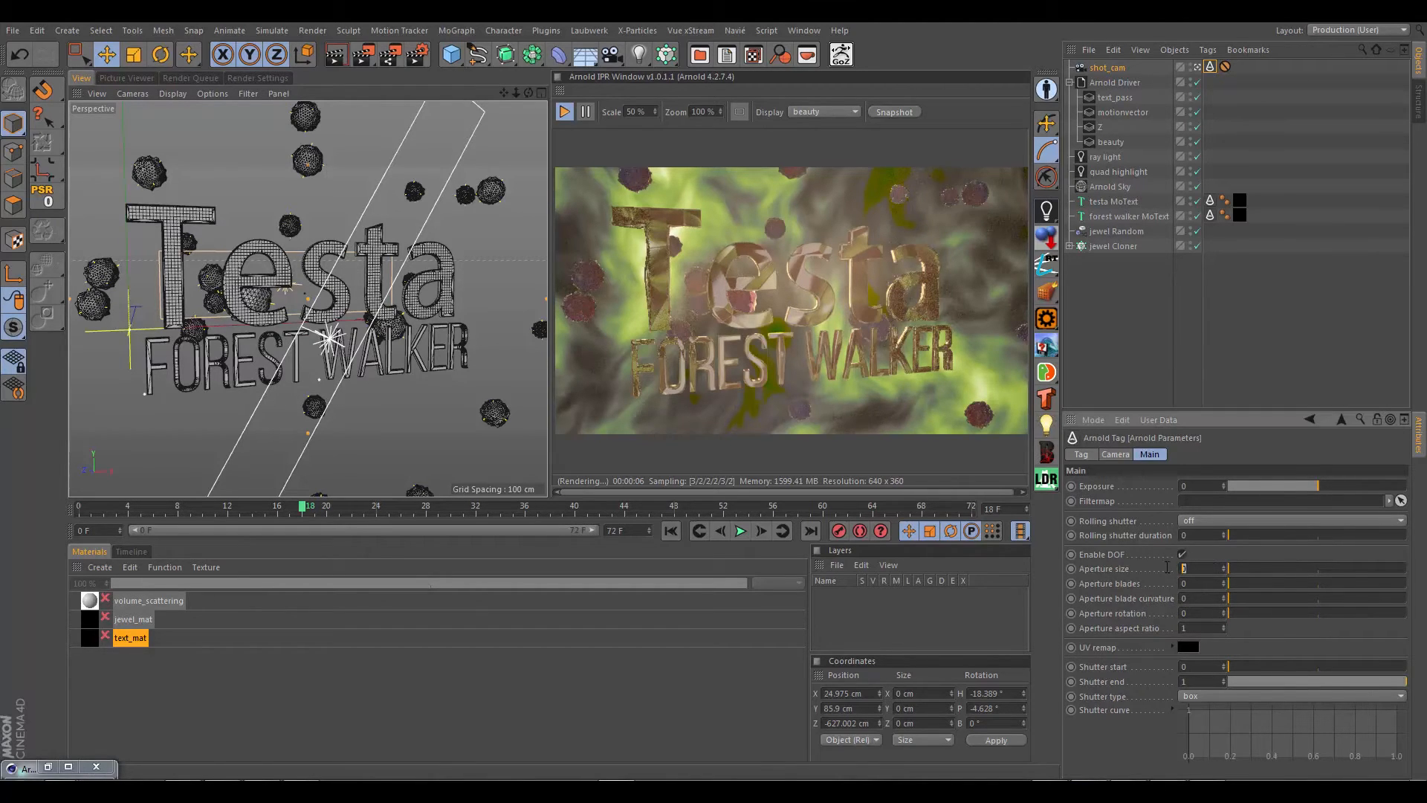
click(1205, 583)
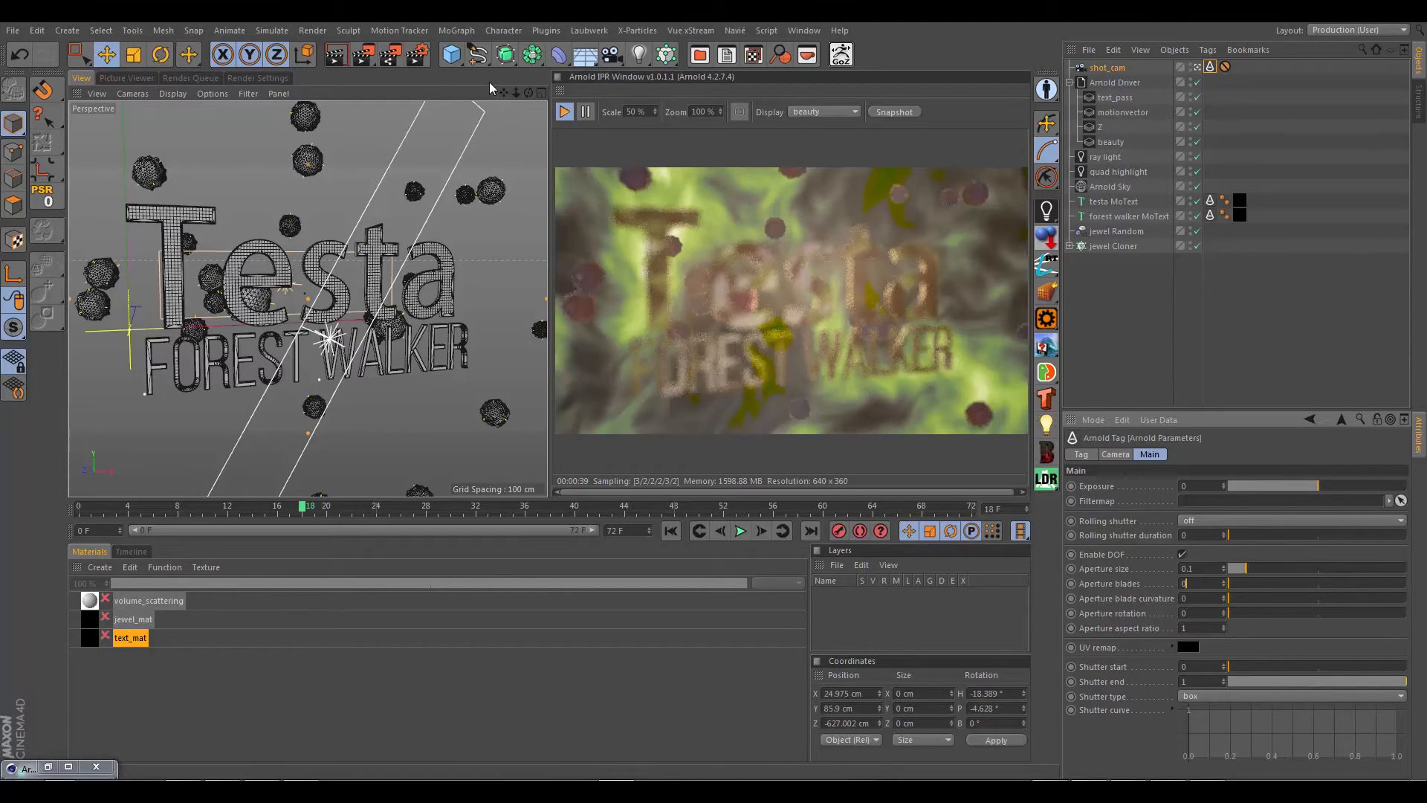
Step: Add a null named cam_focus directly below shot_cam in the hierarchy and assign it as the camera's Focus Object
click(466, 56)
click(524, 78)
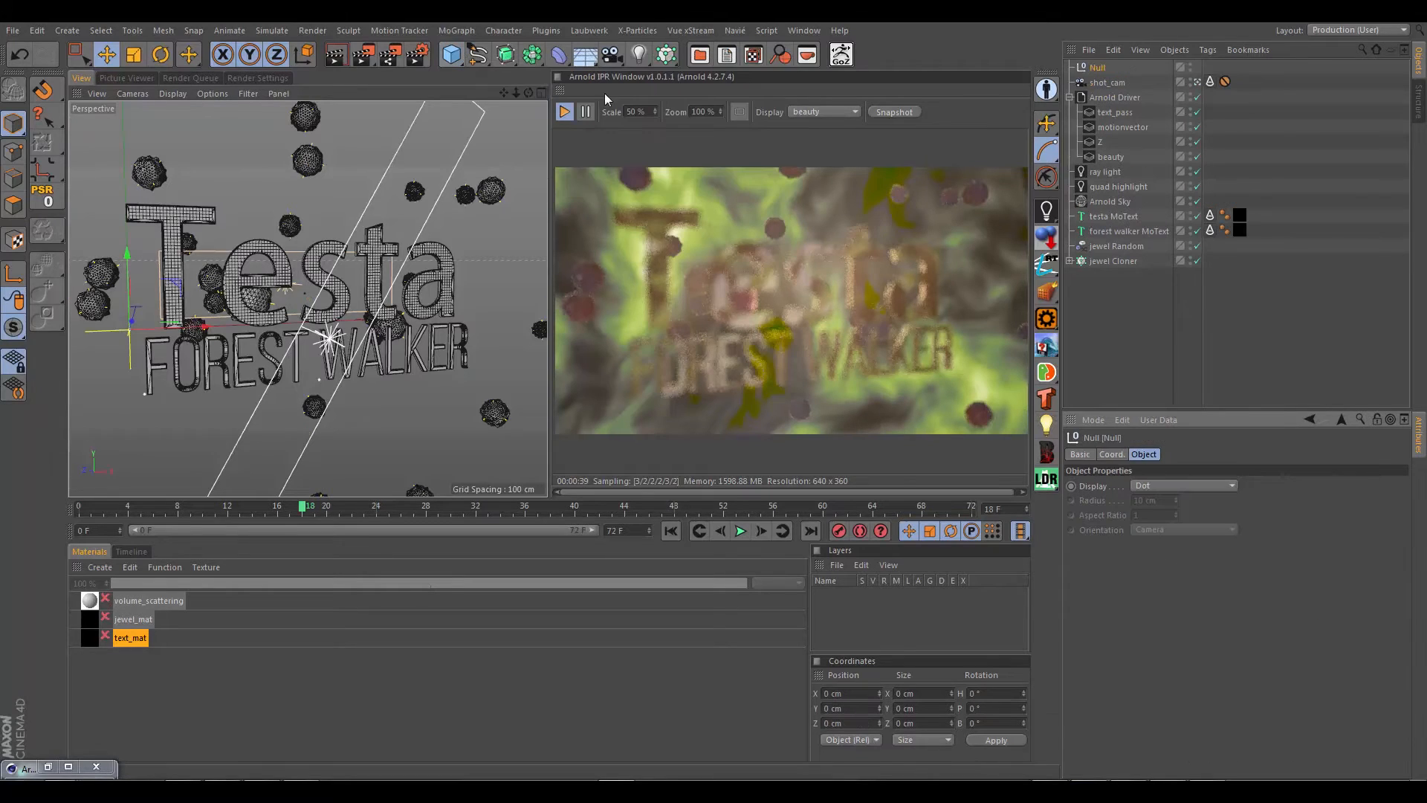
double_click(1099, 68)
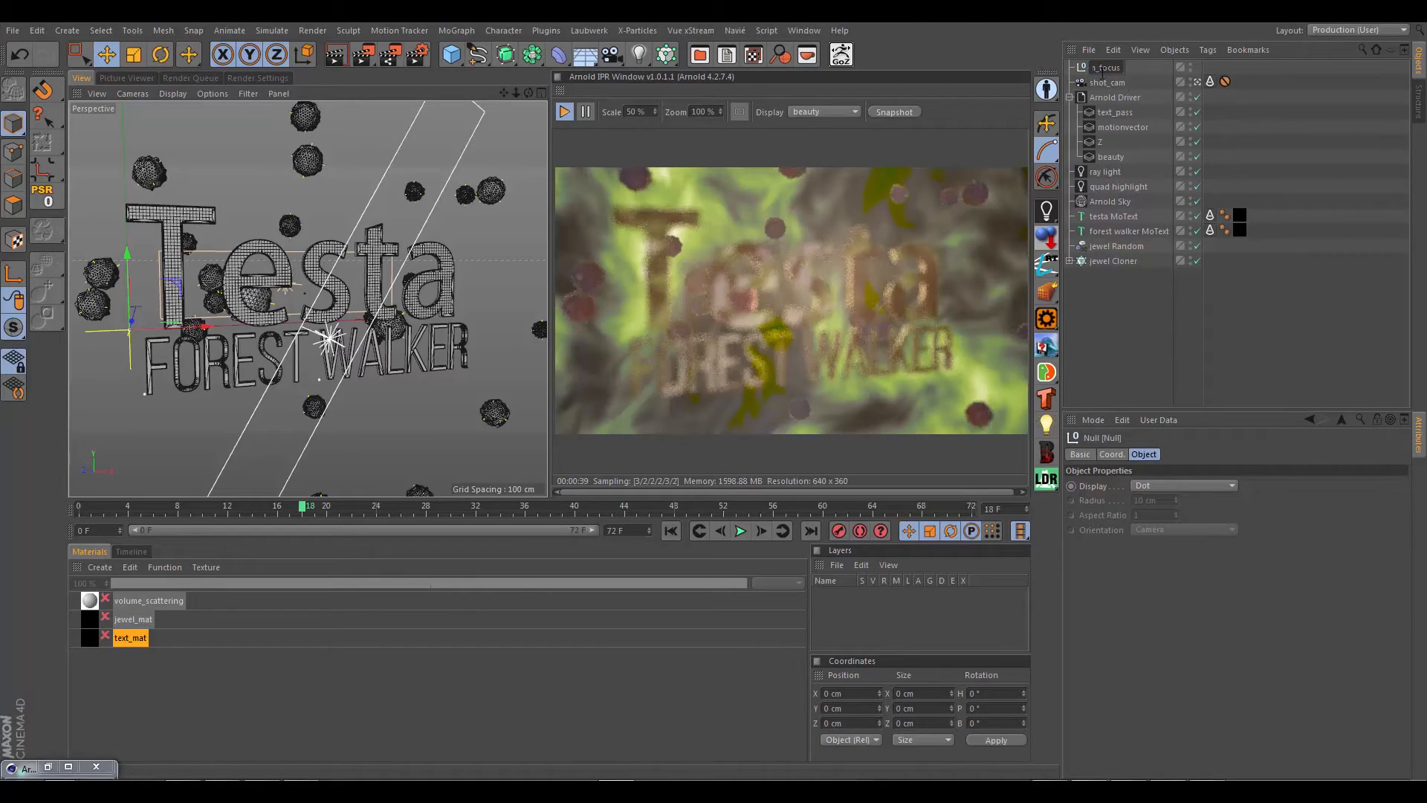
drag(1081, 68, 1085, 91)
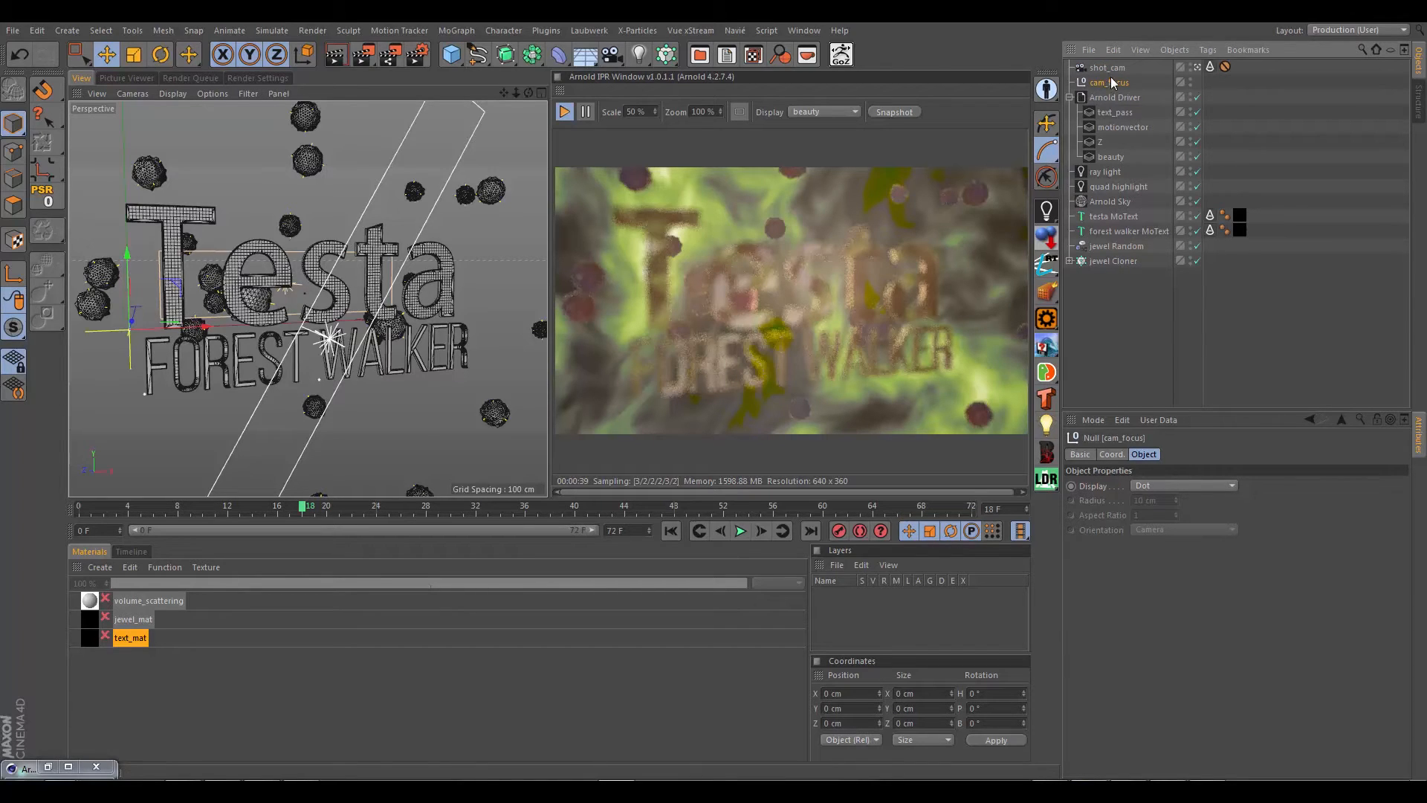
click(1115, 69)
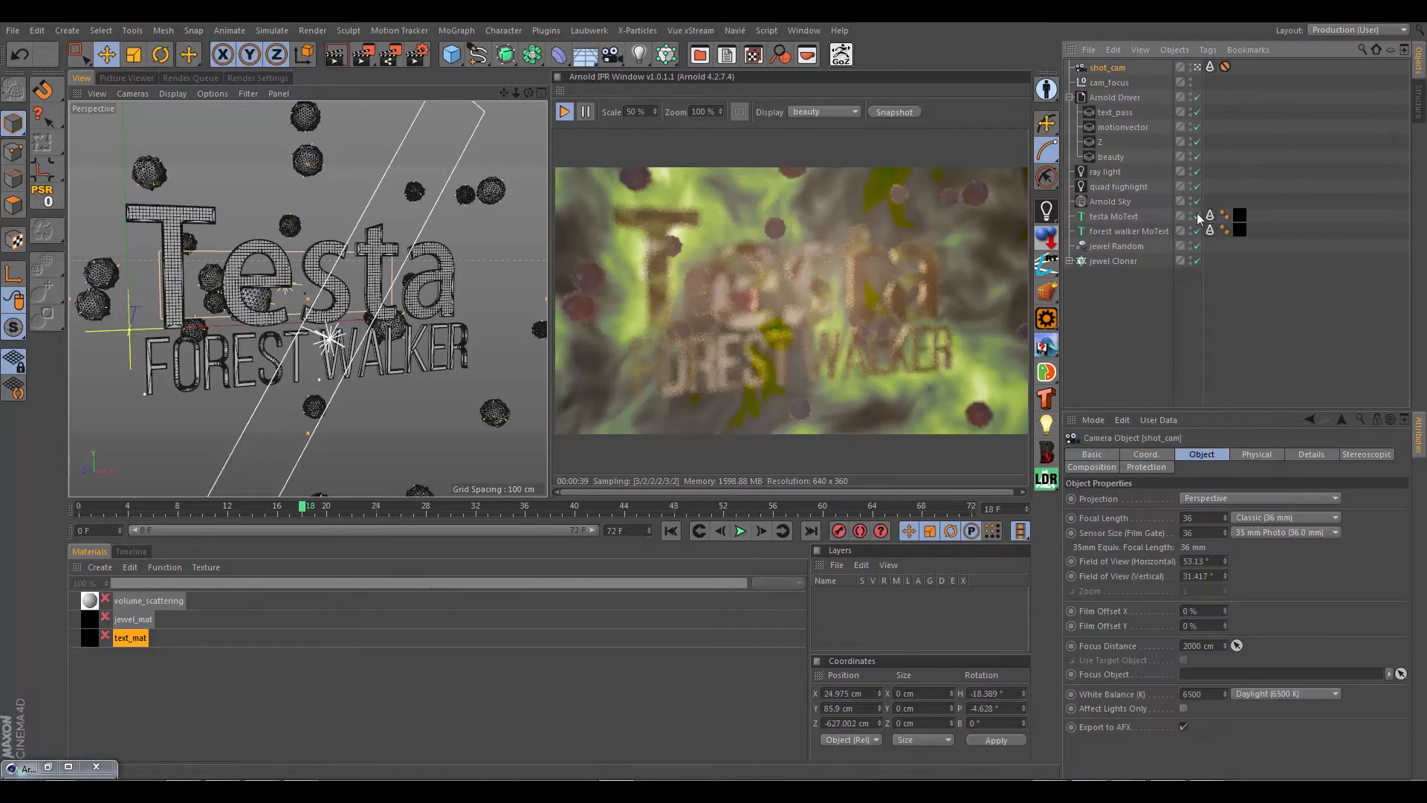
drag(1083, 84, 1208, 673)
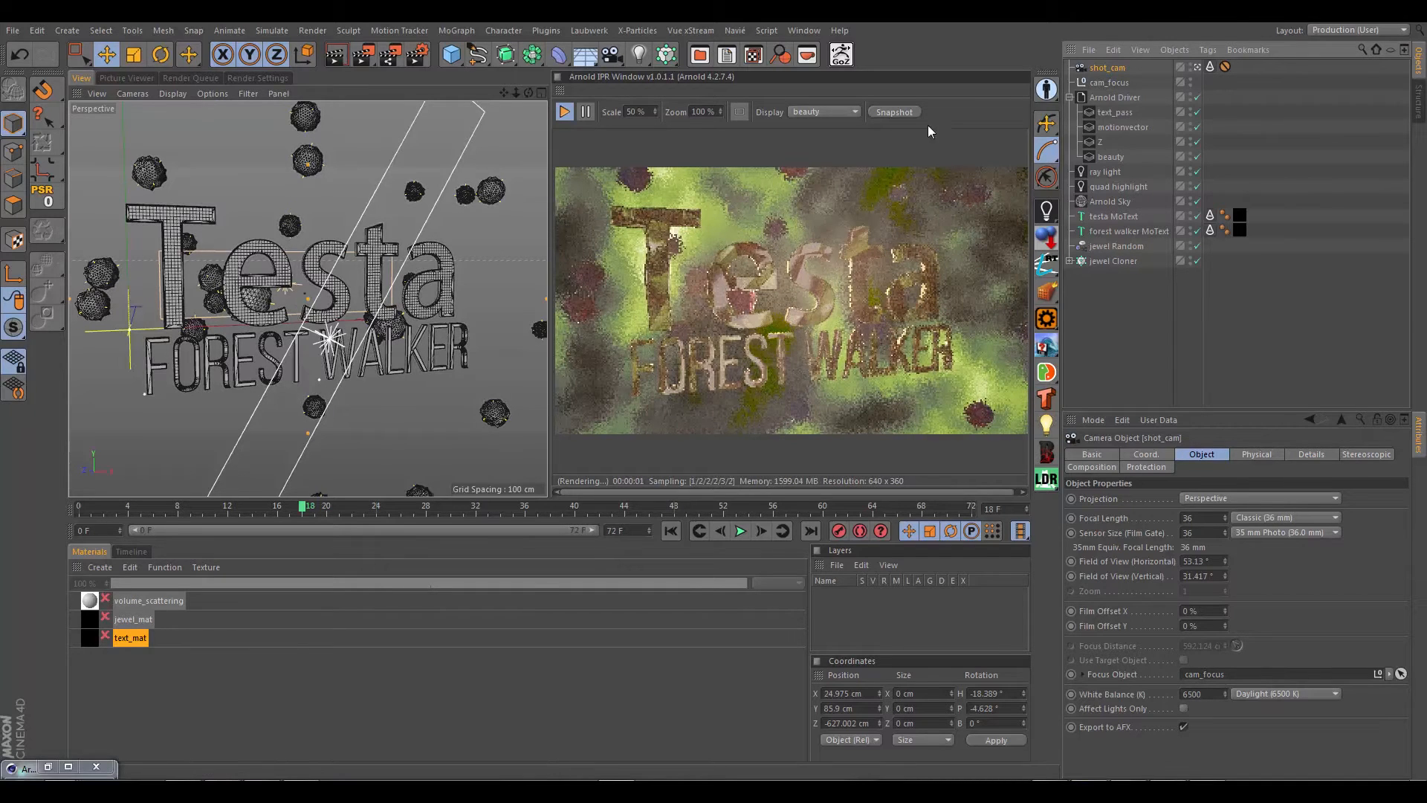
Step: Display the cam_focus null as a Sphere with a 21 cm radius and XY orientation
click(1109, 82)
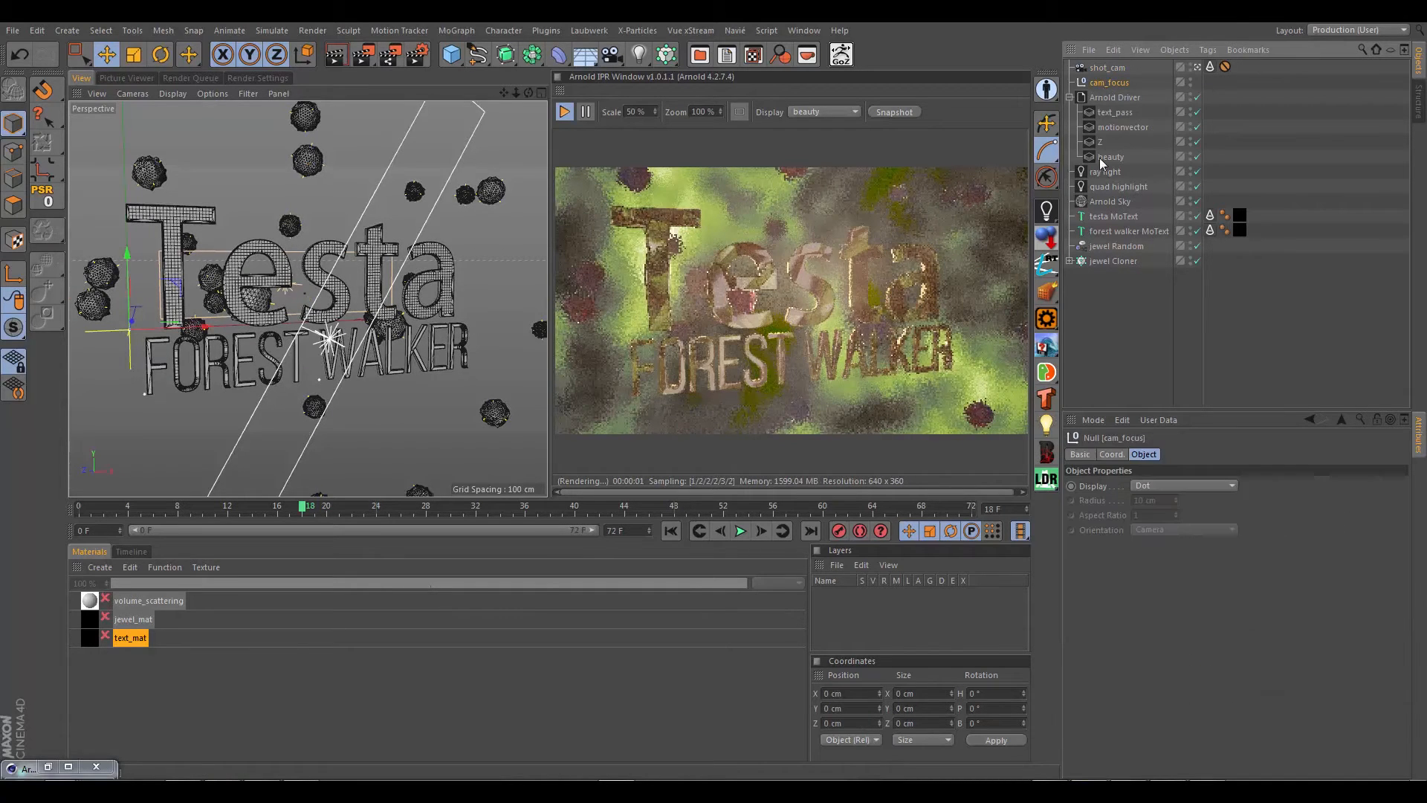
click(1188, 484)
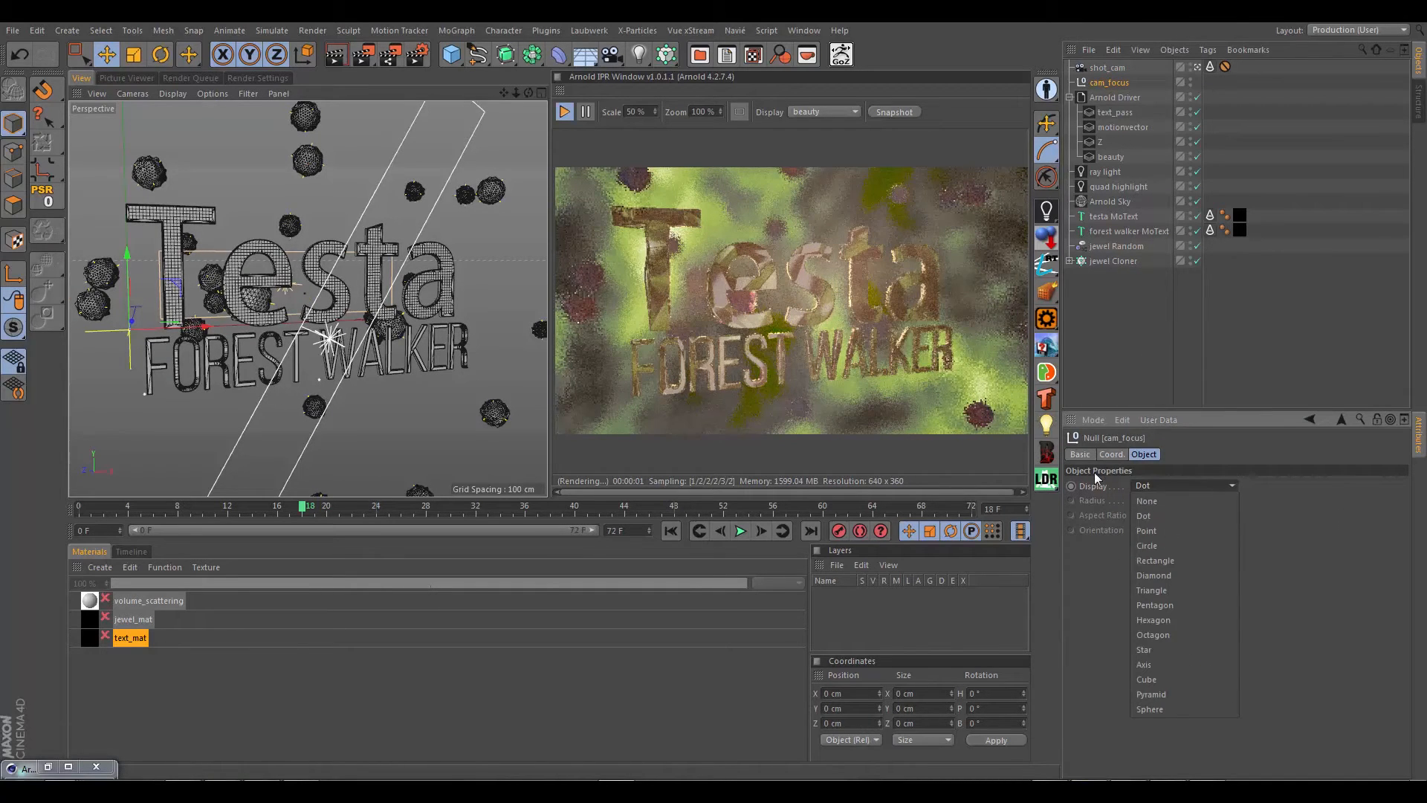
click(1170, 708)
click(1163, 500)
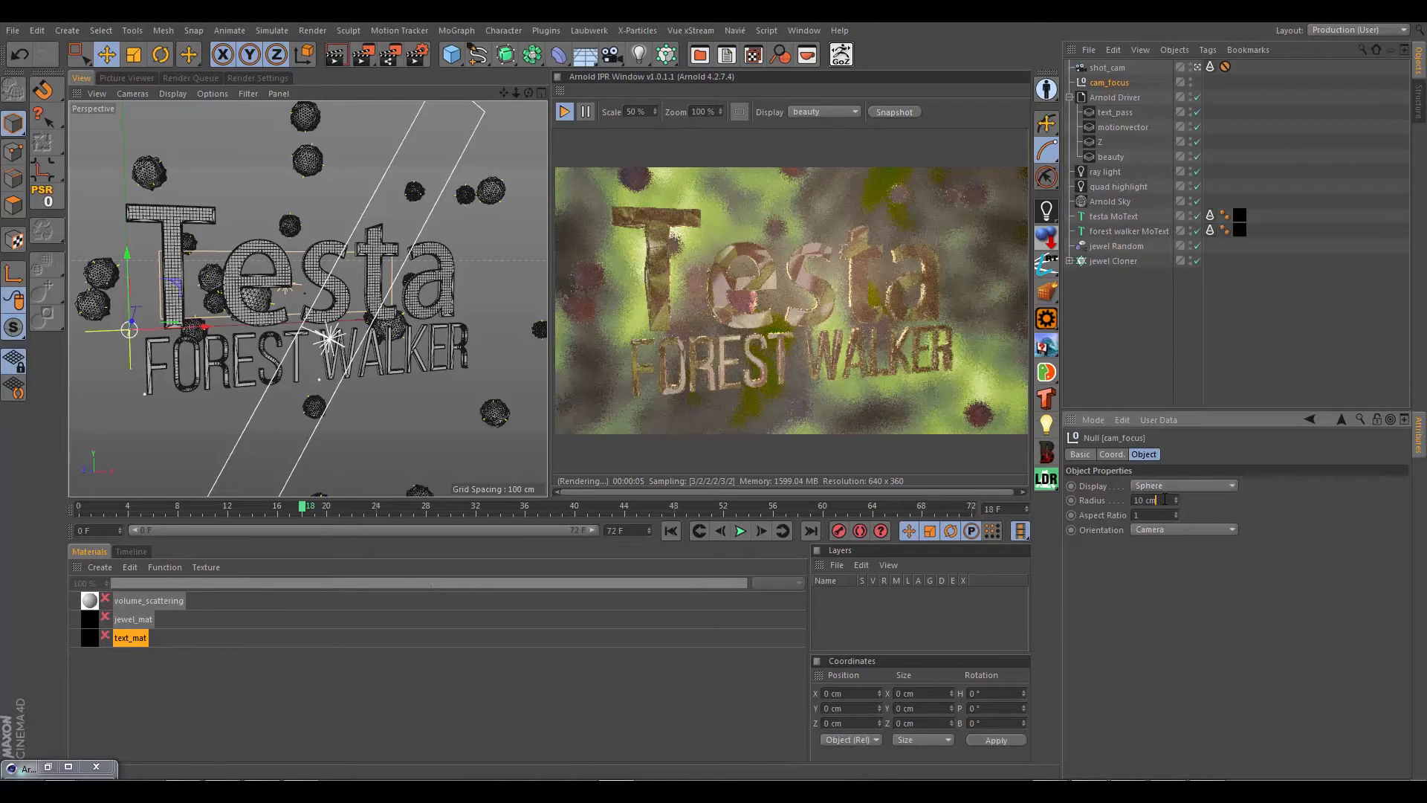
scroll(1165, 500, up, 4)
click(1161, 531)
click(1149, 559)
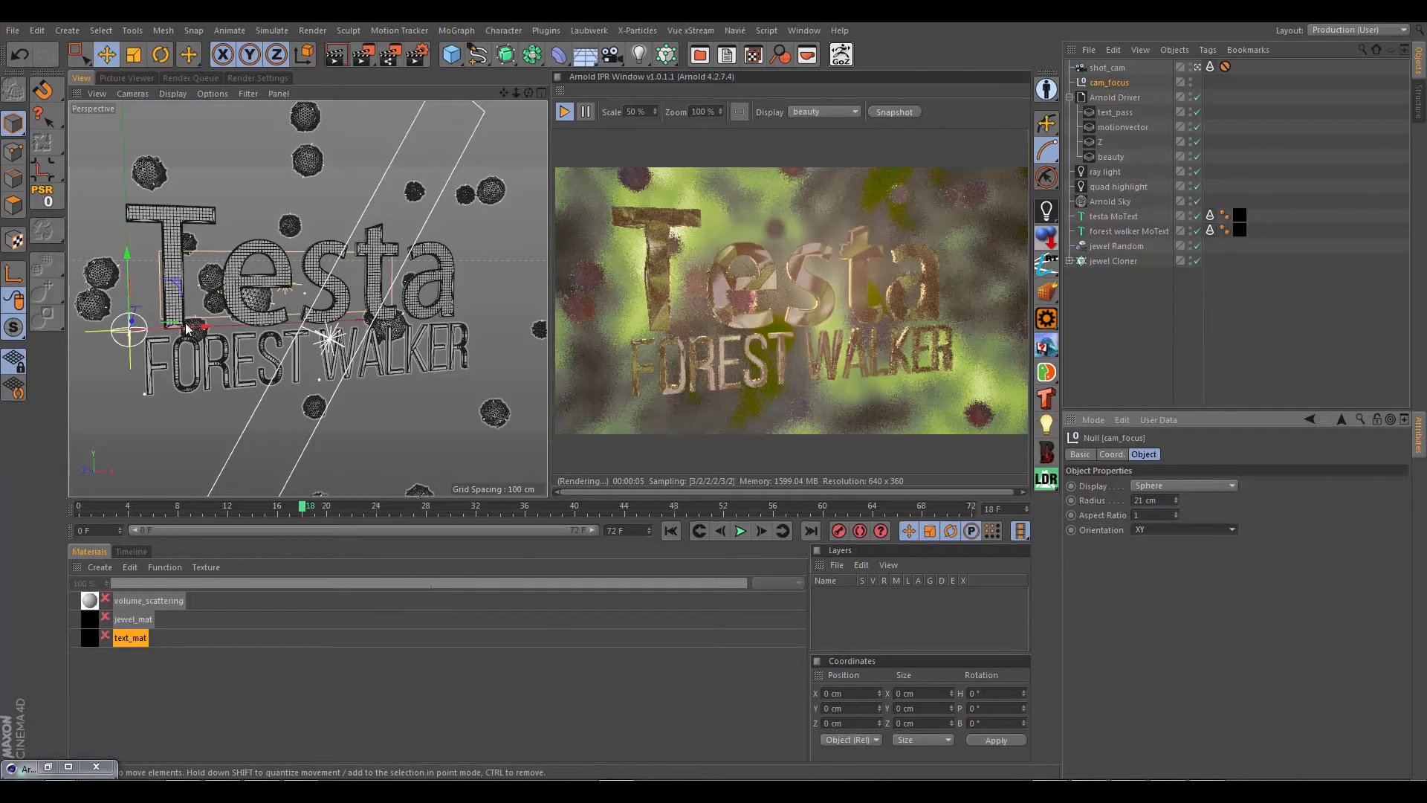
Step: Move the cam_focus null to about X 262 cm, Y 55 cm at the Testa text, finishing in the shot_cam view
drag(201, 326, 380, 330)
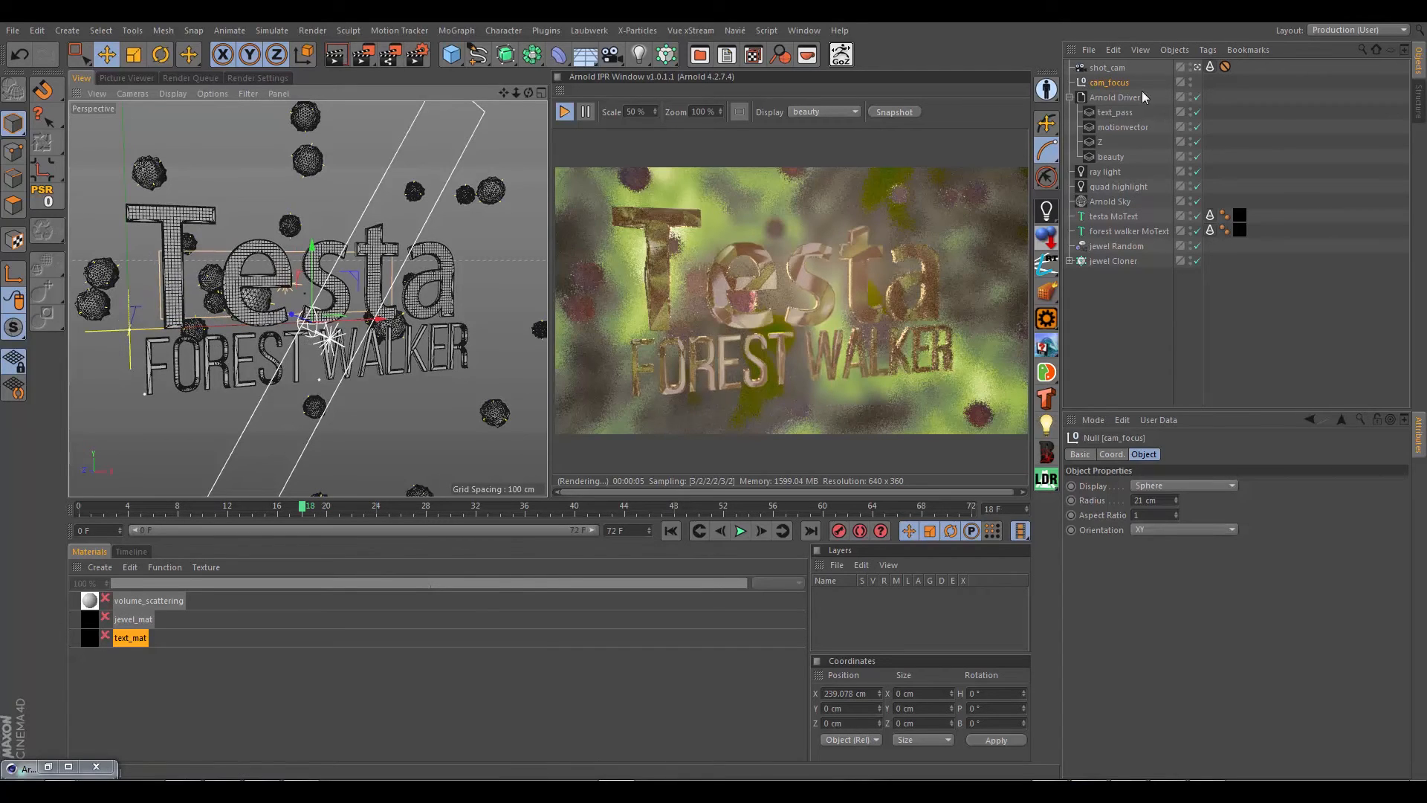
click(1196, 69)
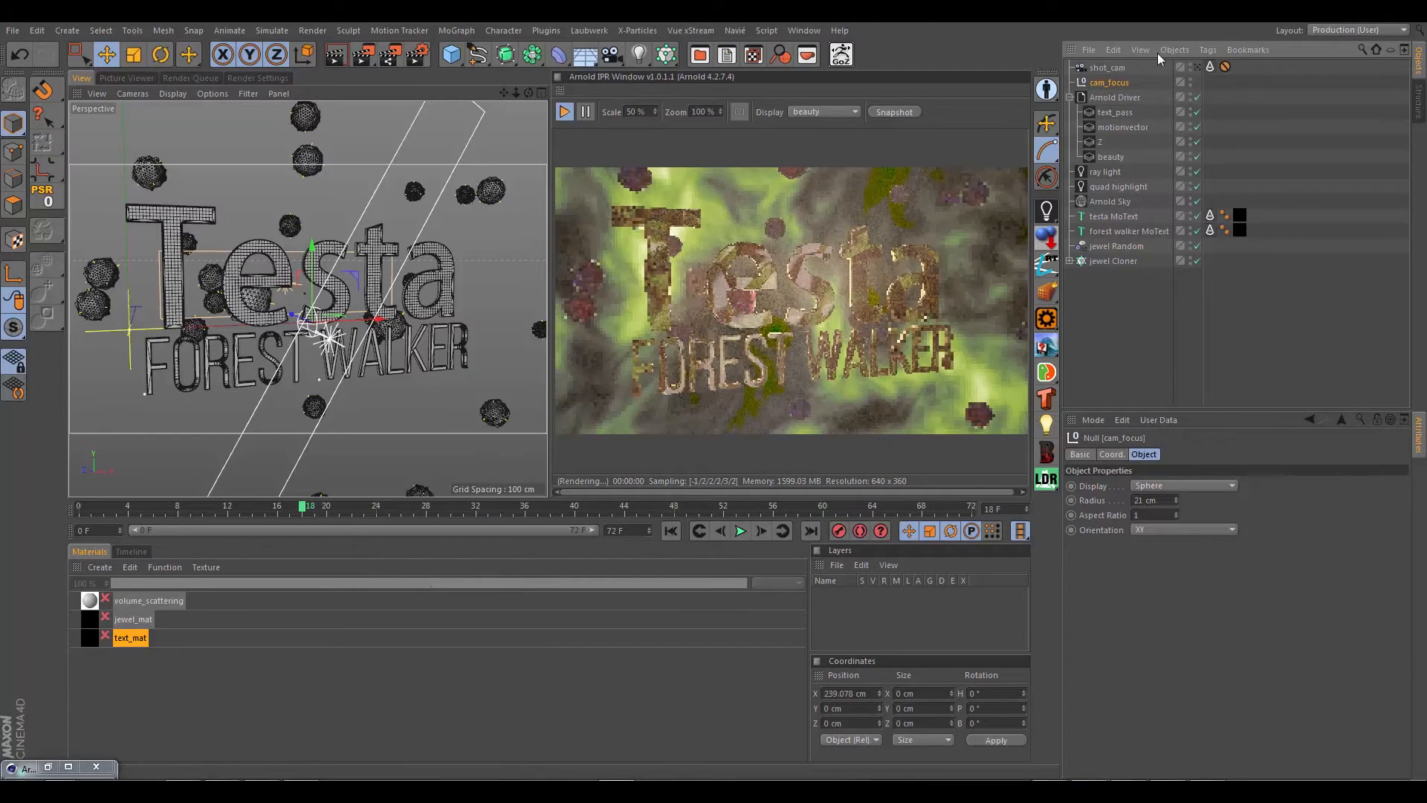
alt+drag(319, 362, 359, 265)
alt+drag(331, 320, 222, 237)
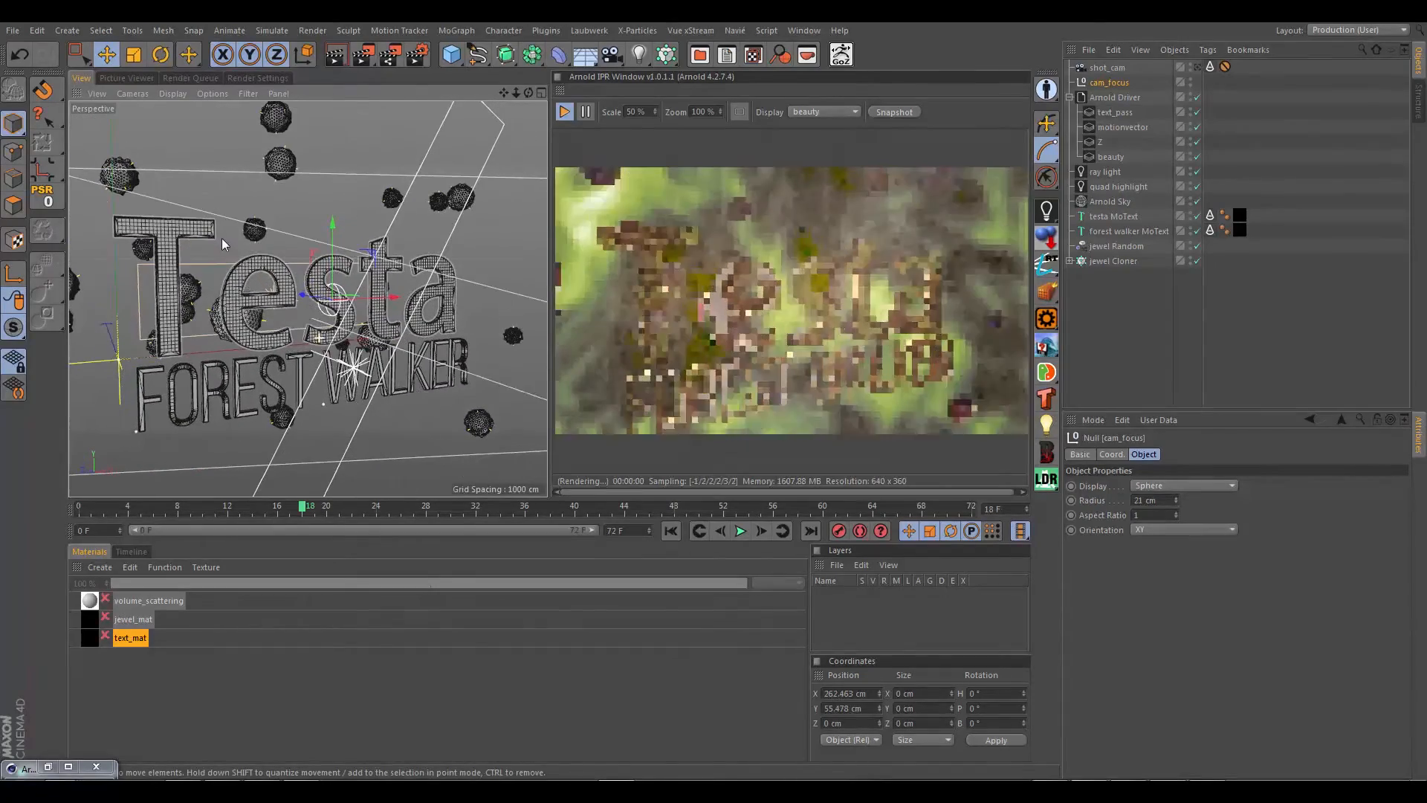
alt+drag(410, 336, 439, 313)
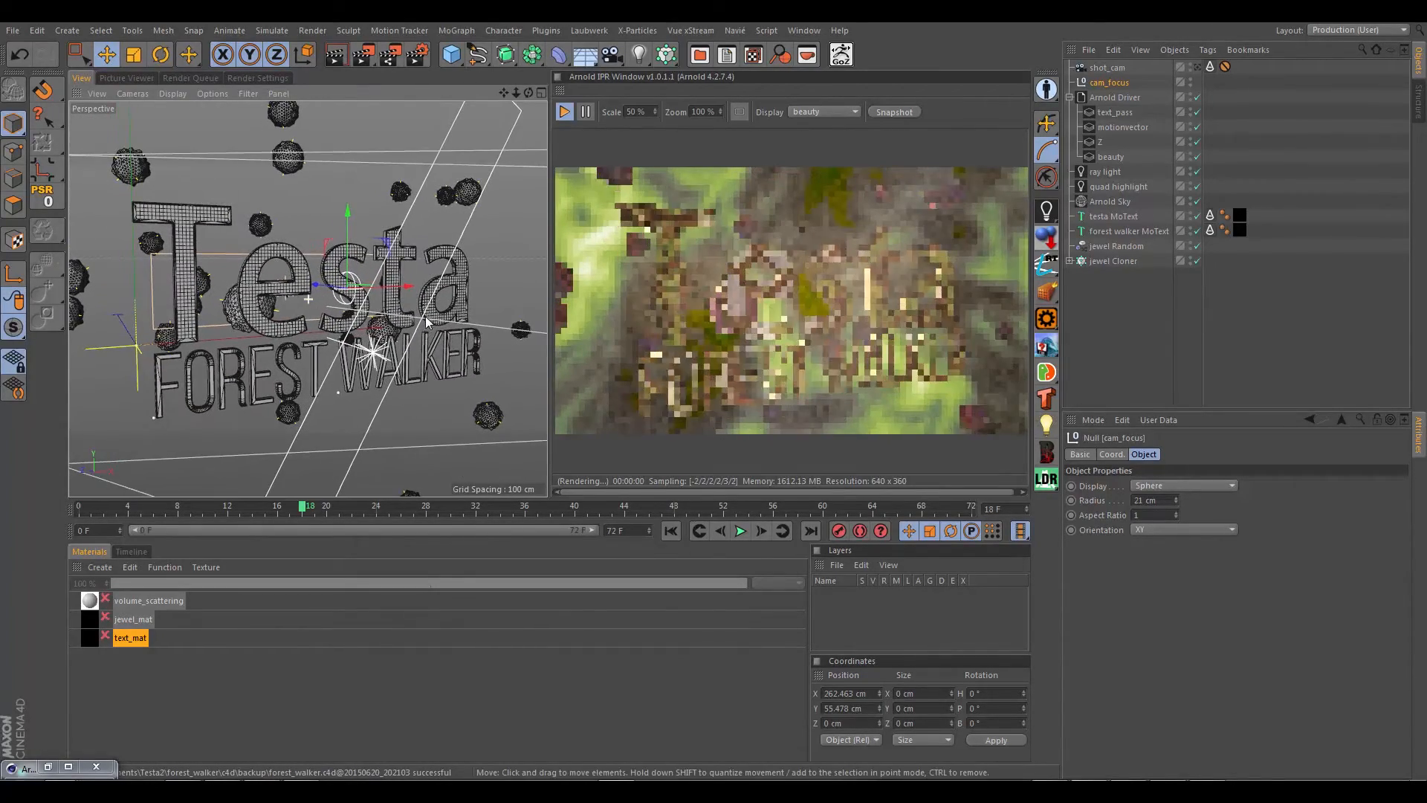
click(1198, 67)
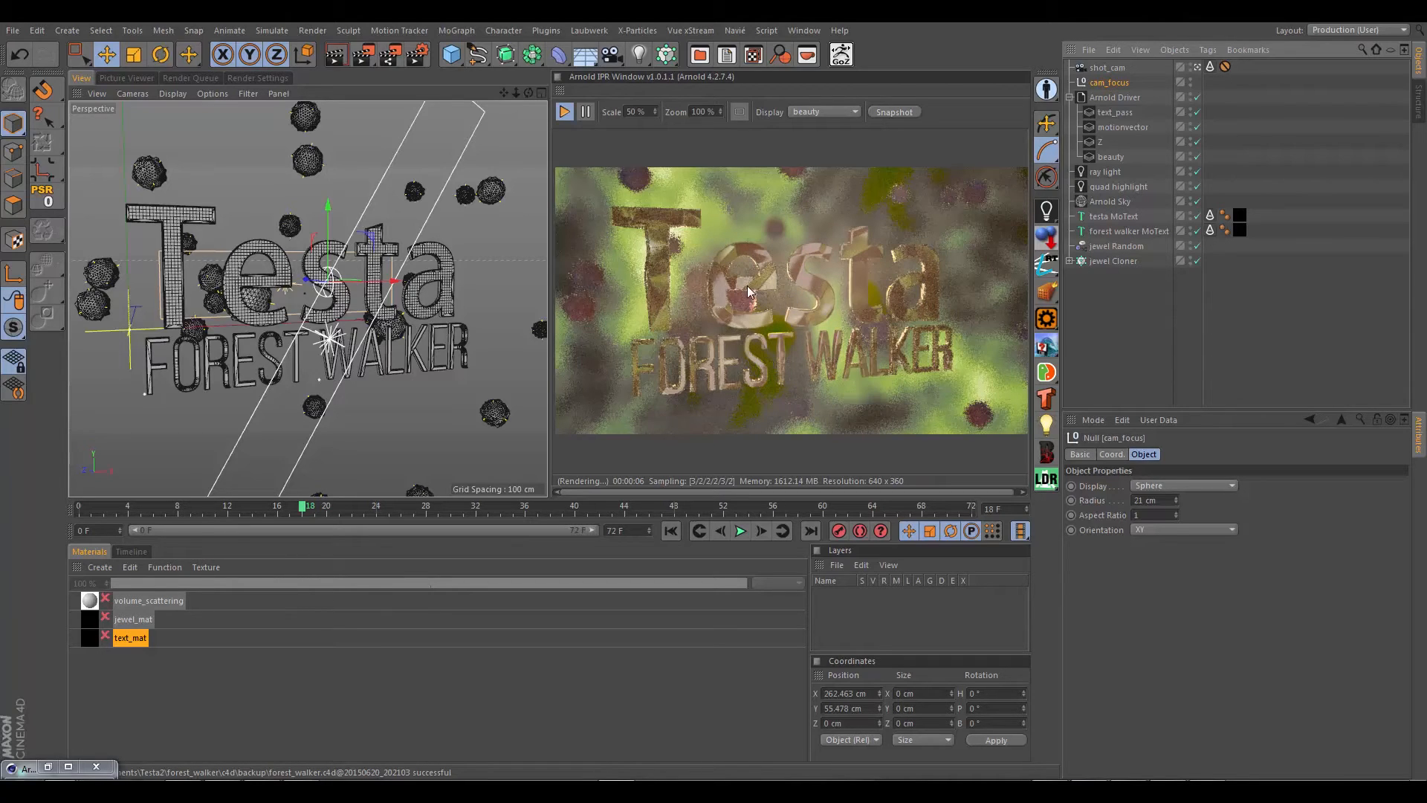
Step: Set Arnold's sampling to 10 for Camera (AA) and 1 for Diffuse, Glossy, Refraction, SSS and Volume indirect
click(268, 79)
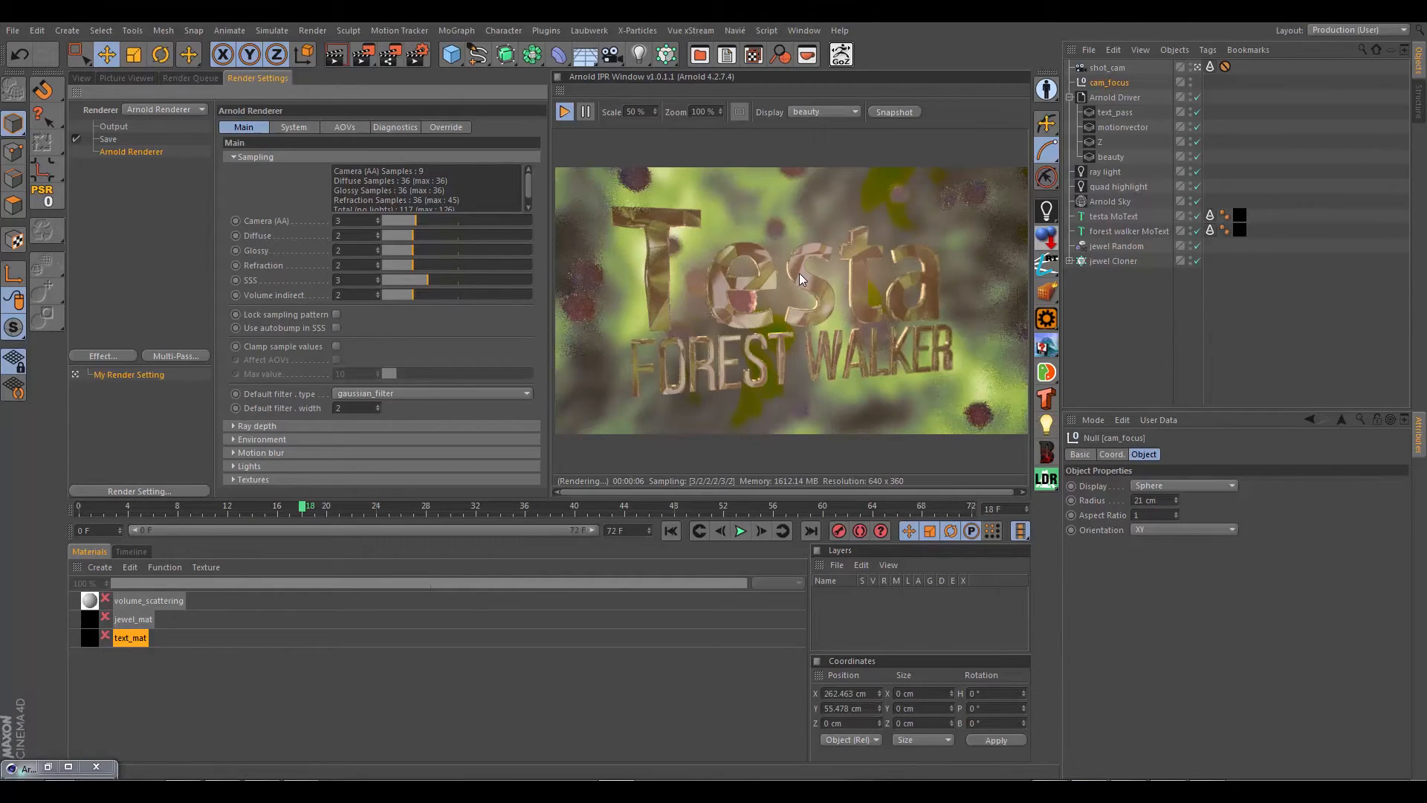
drag(348, 220, 317, 222)
text(10)
click(350, 235)
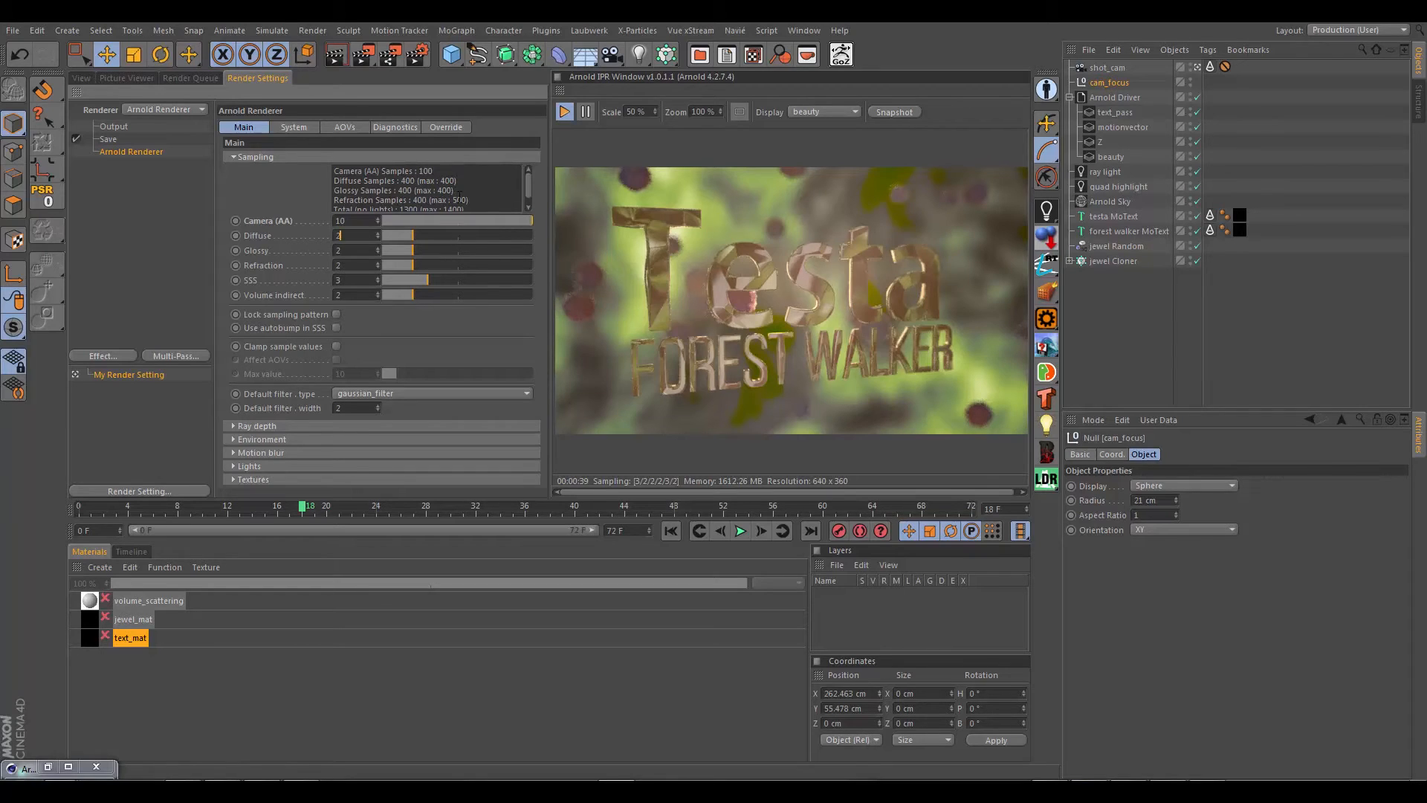
text(1)
double_click(357, 251)
text(1)
double_click(355, 266)
text(1)
double_click(357, 280)
text(1)
double_click(358, 295)
text(1)
click(354, 279)
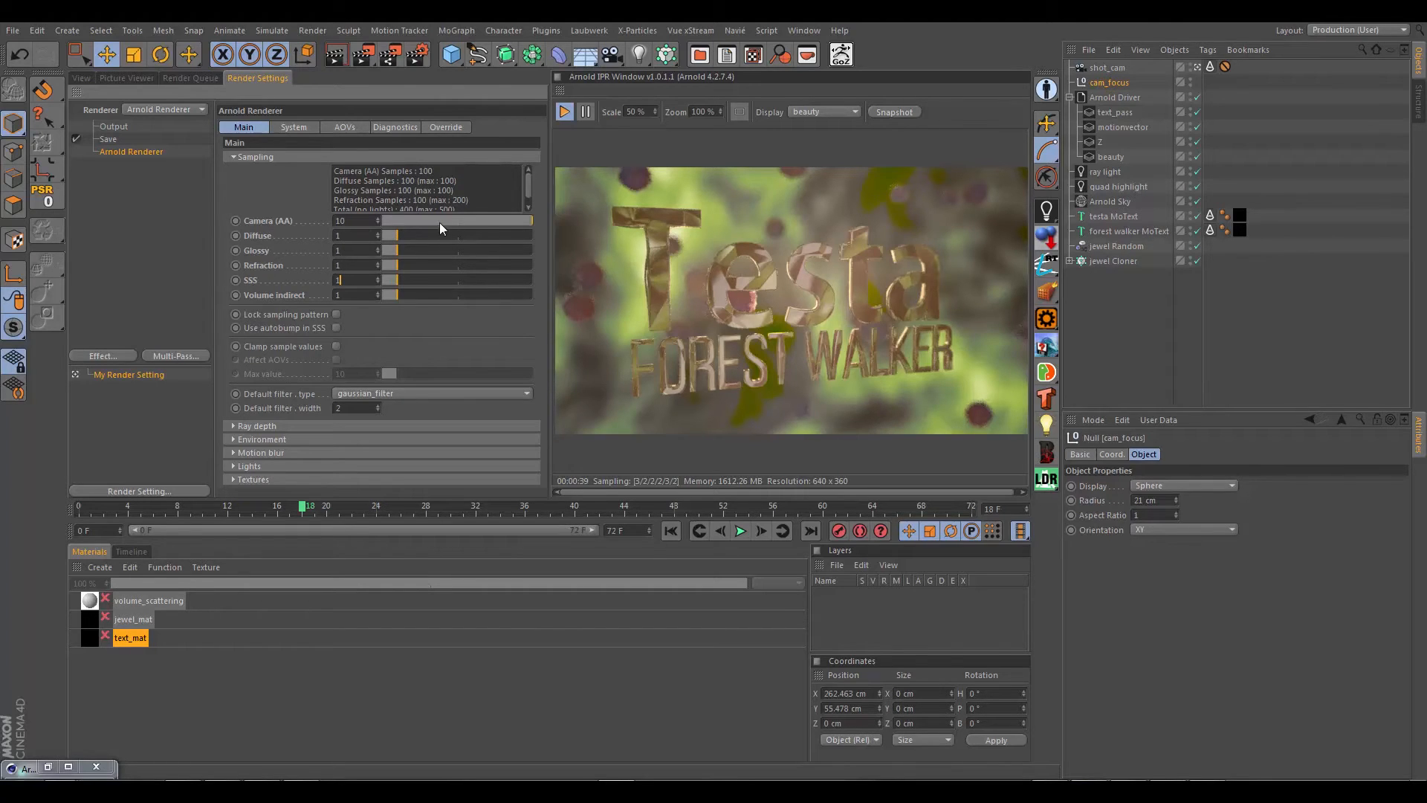
Step: Set Arnold's Camera (AA) samples to 3, Diffuse, Glossy and Refraction to 2, and SSS to 0
double_click(361, 221)
text(3)
key(Tab)
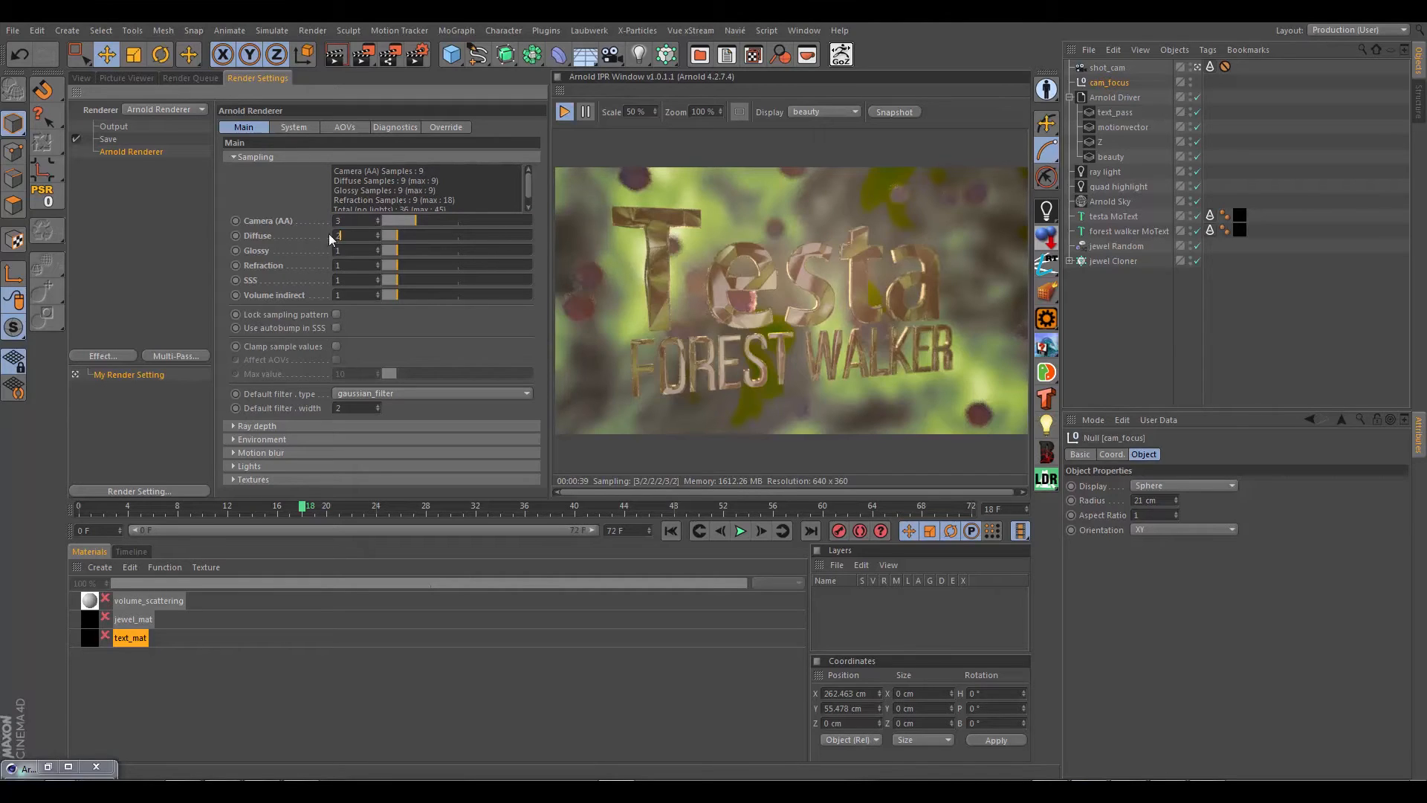
text(2)
key(Tab)
text(2)
key(Tab)
text(2)
key(Tab)
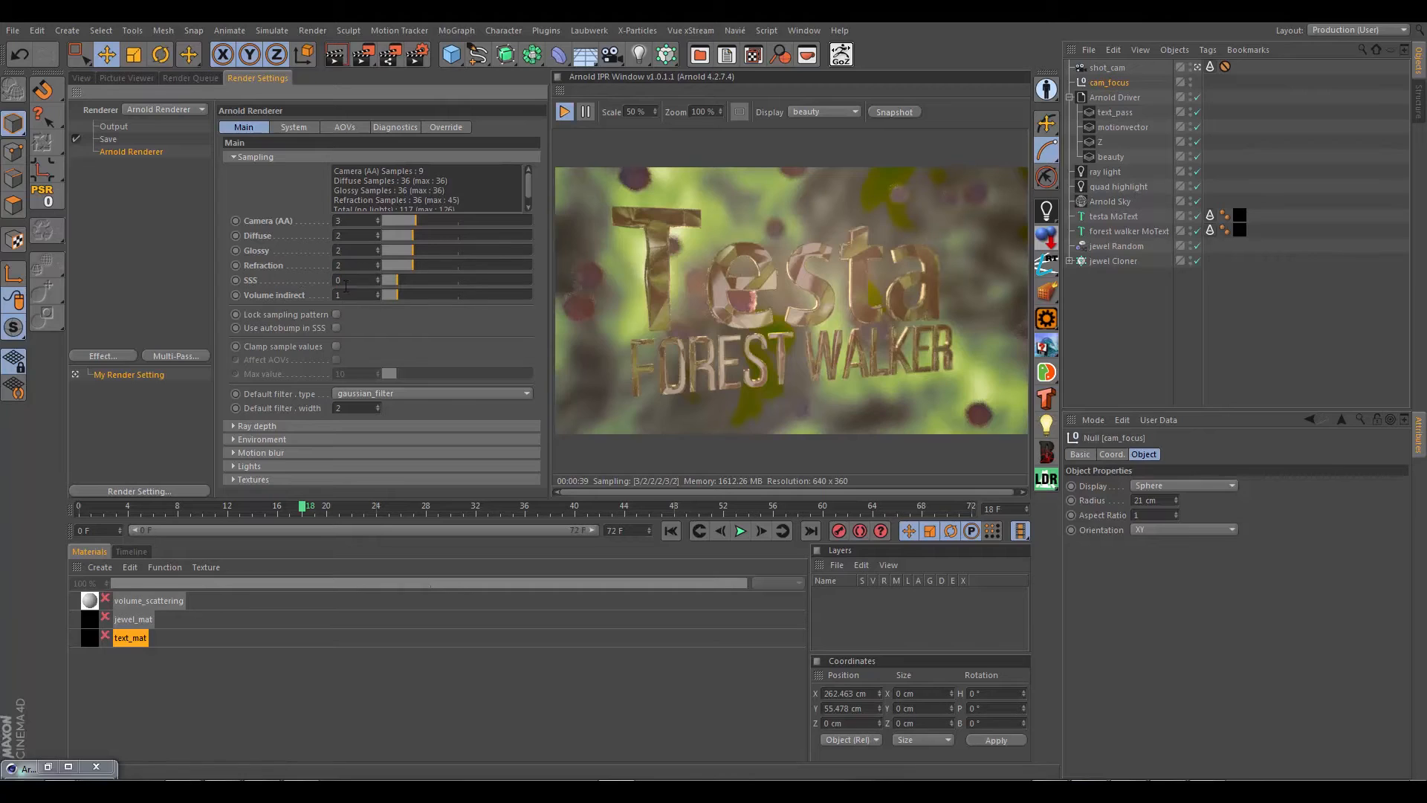
text(0)
key(Tab)
Step: Enable motion blur in the Arnold render settings, check its shutter options, and return to the 3D view
click(230, 452)
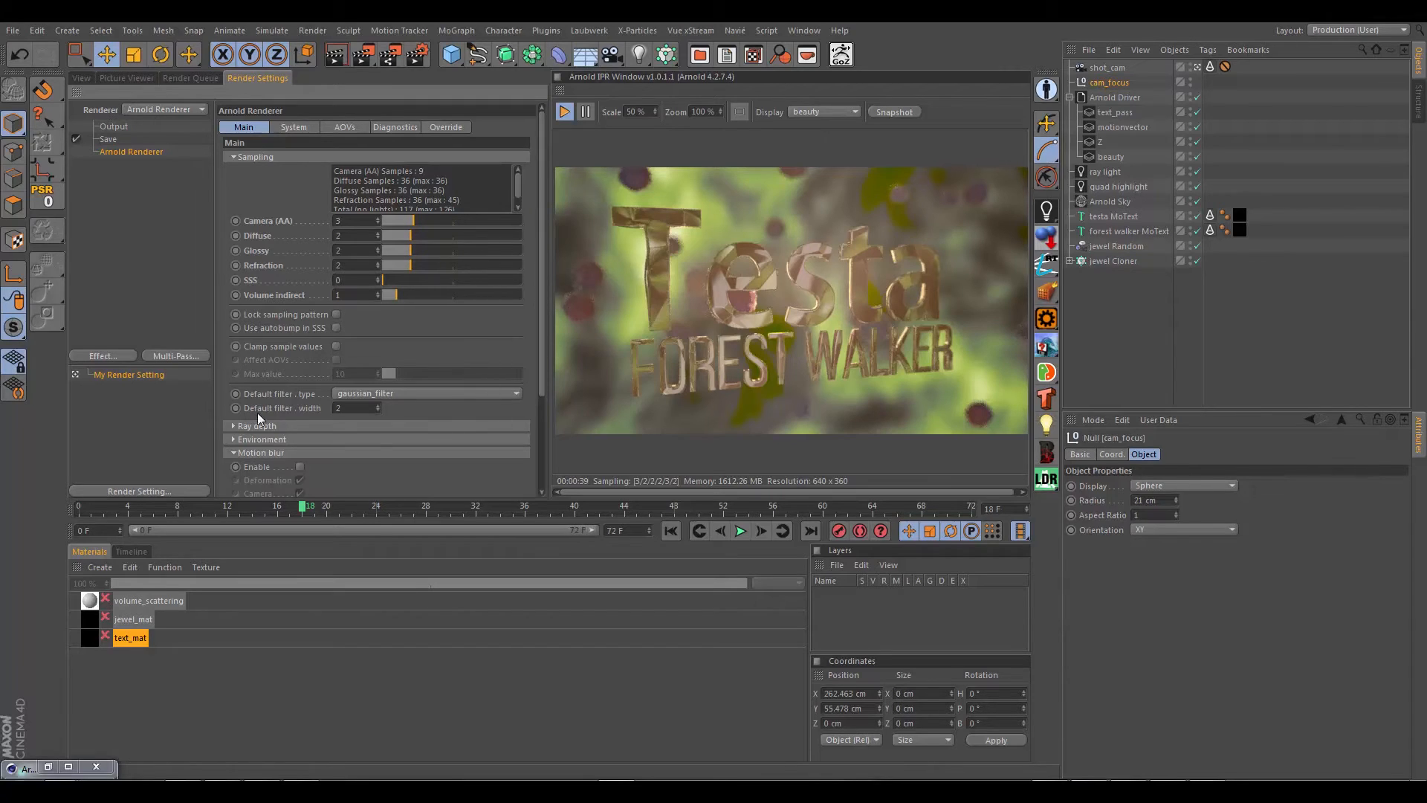
click(299, 467)
scroll(257, 363, down, 3)
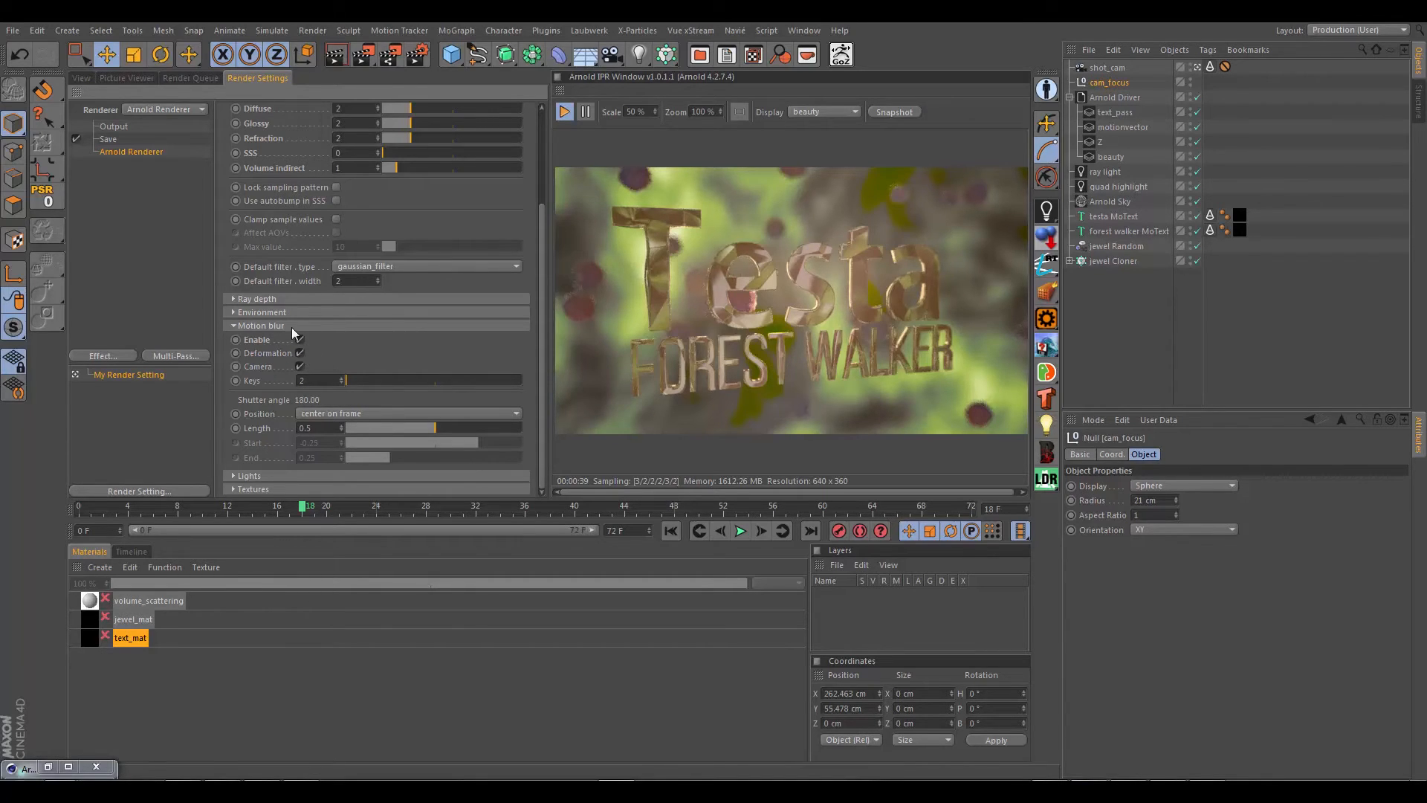
scroll(267, 231, up, 4)
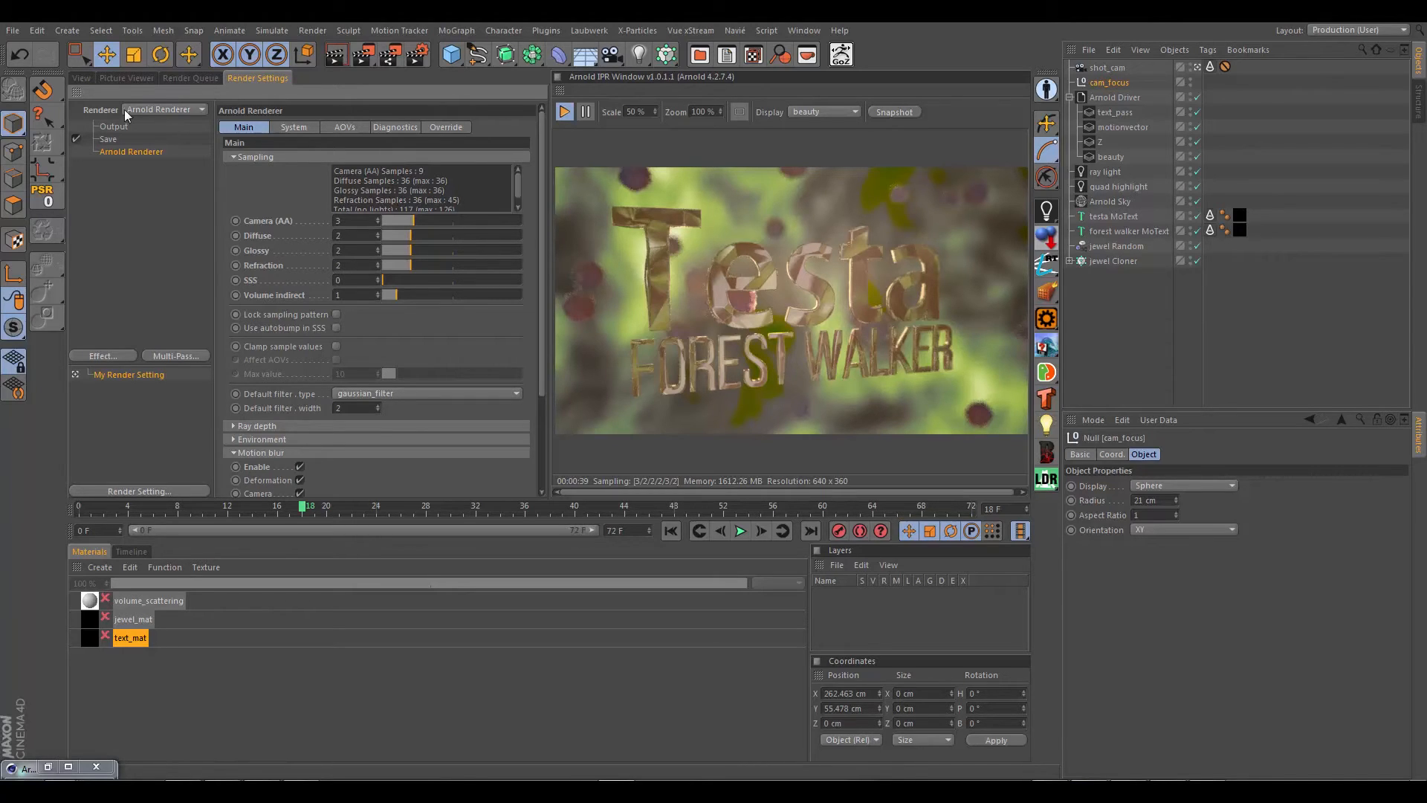
click(81, 78)
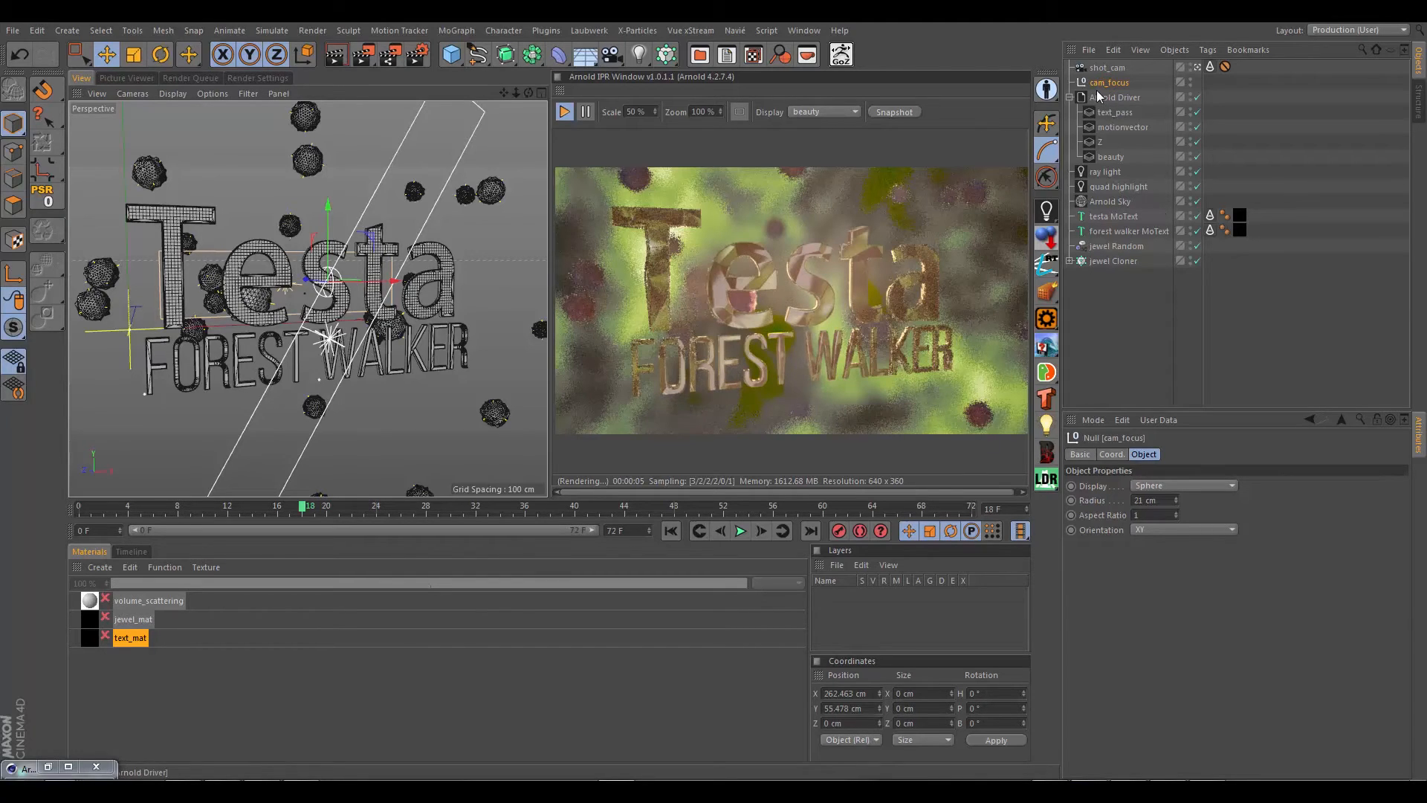
Step: Review the Z AOV, the Arnold Driver's output options, and the Object, Physical and Details properties of shot_cam
click(1097, 143)
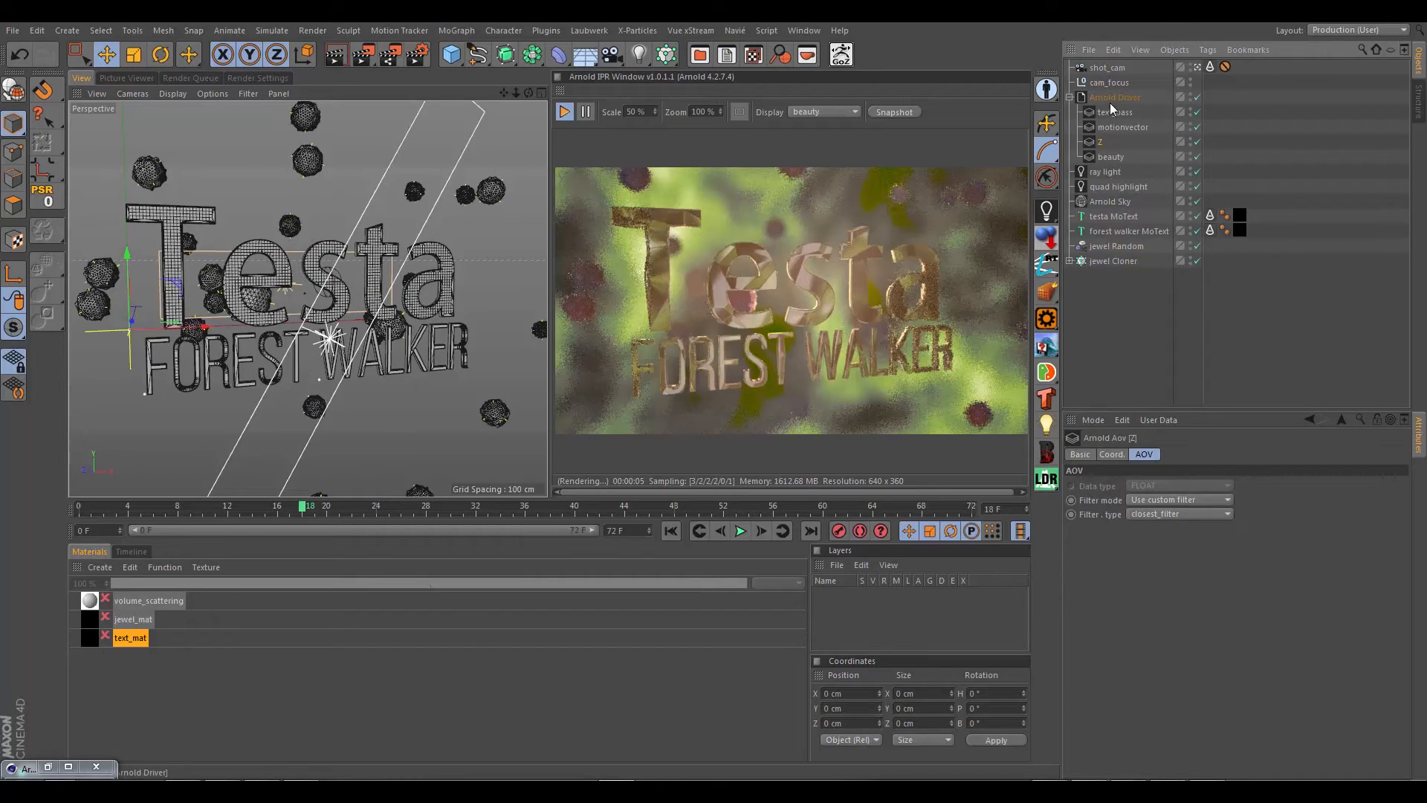
click(1131, 101)
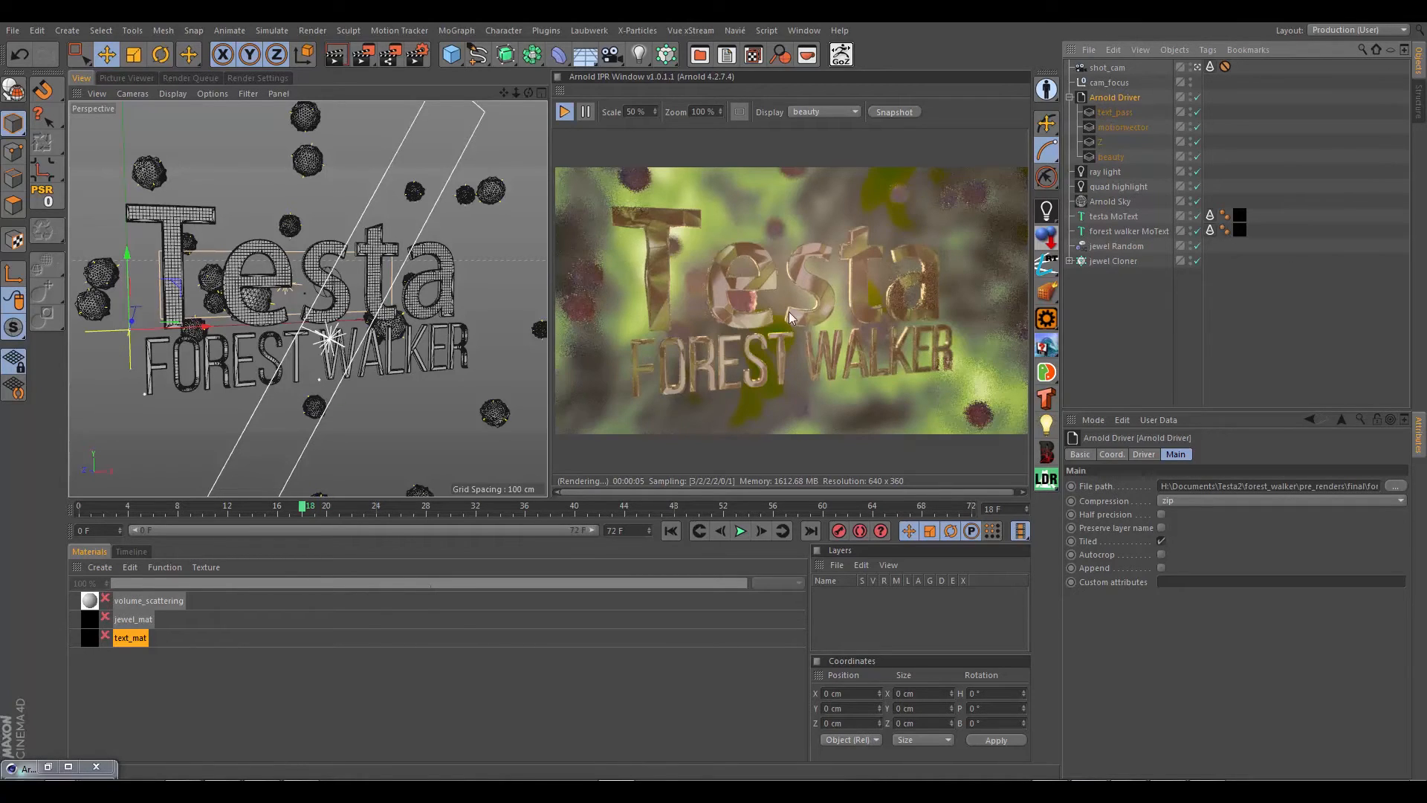
click(1108, 67)
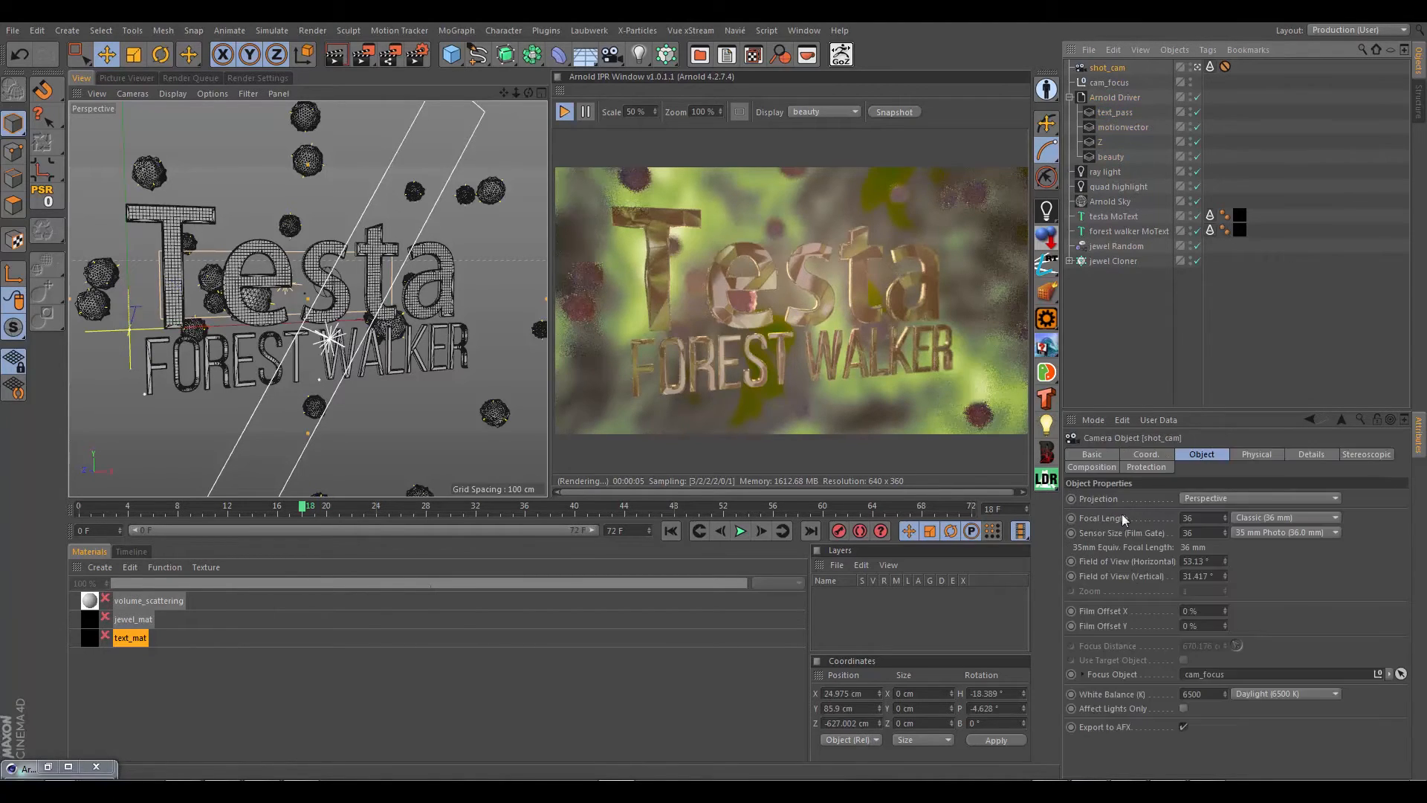
click(1267, 456)
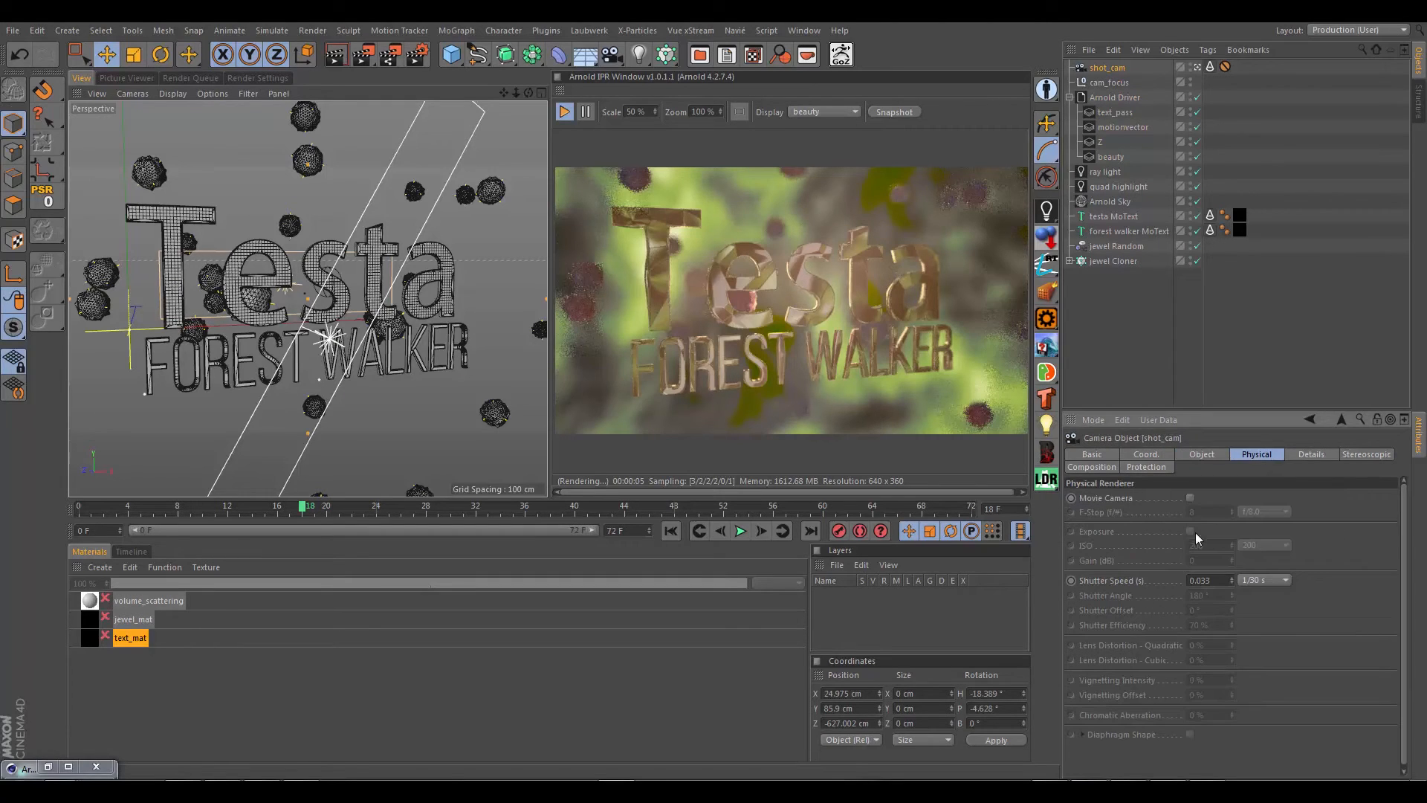
click(1310, 455)
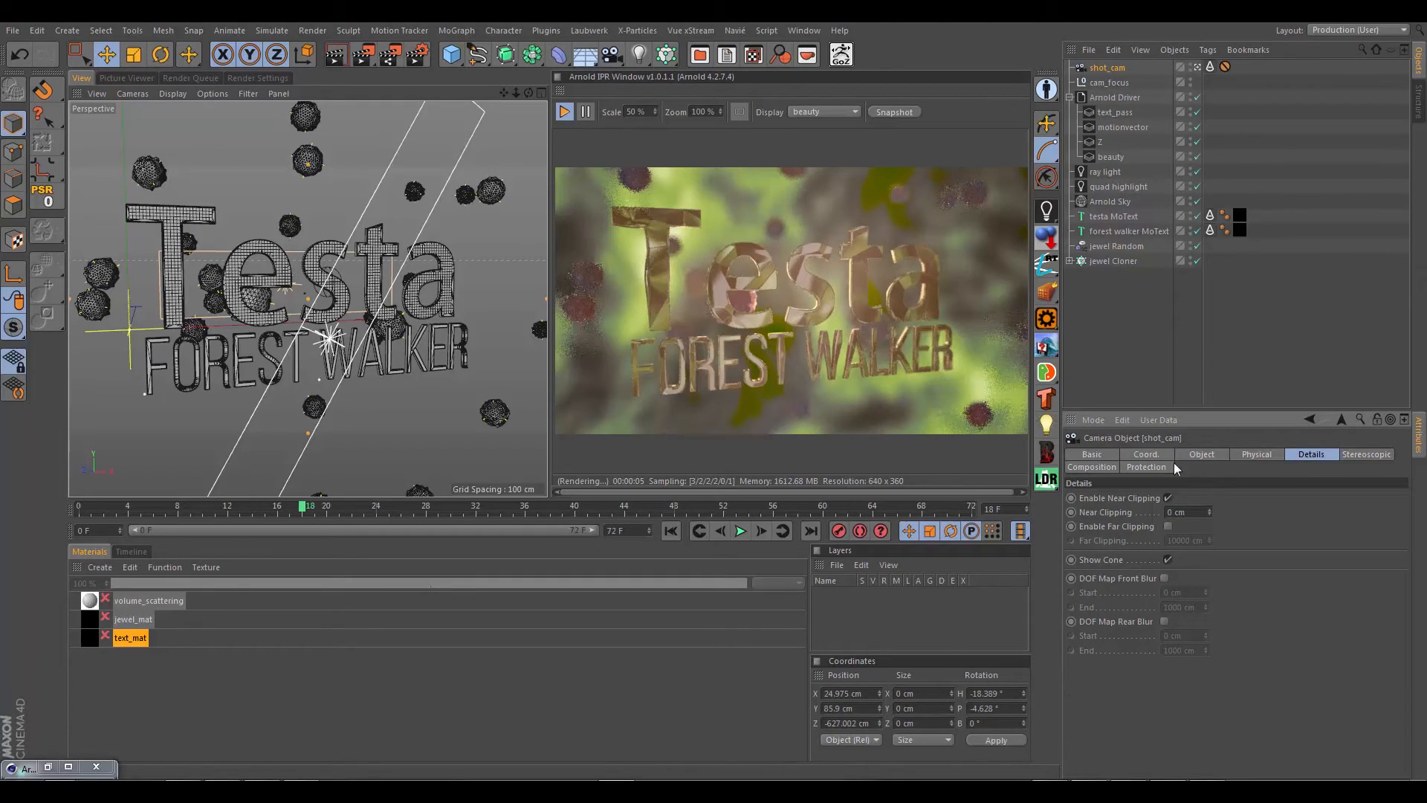
Step: In shot_cam's Arnold tag, set the aperture size to 0 and both shutter start and shutter end to 0.5
click(1211, 67)
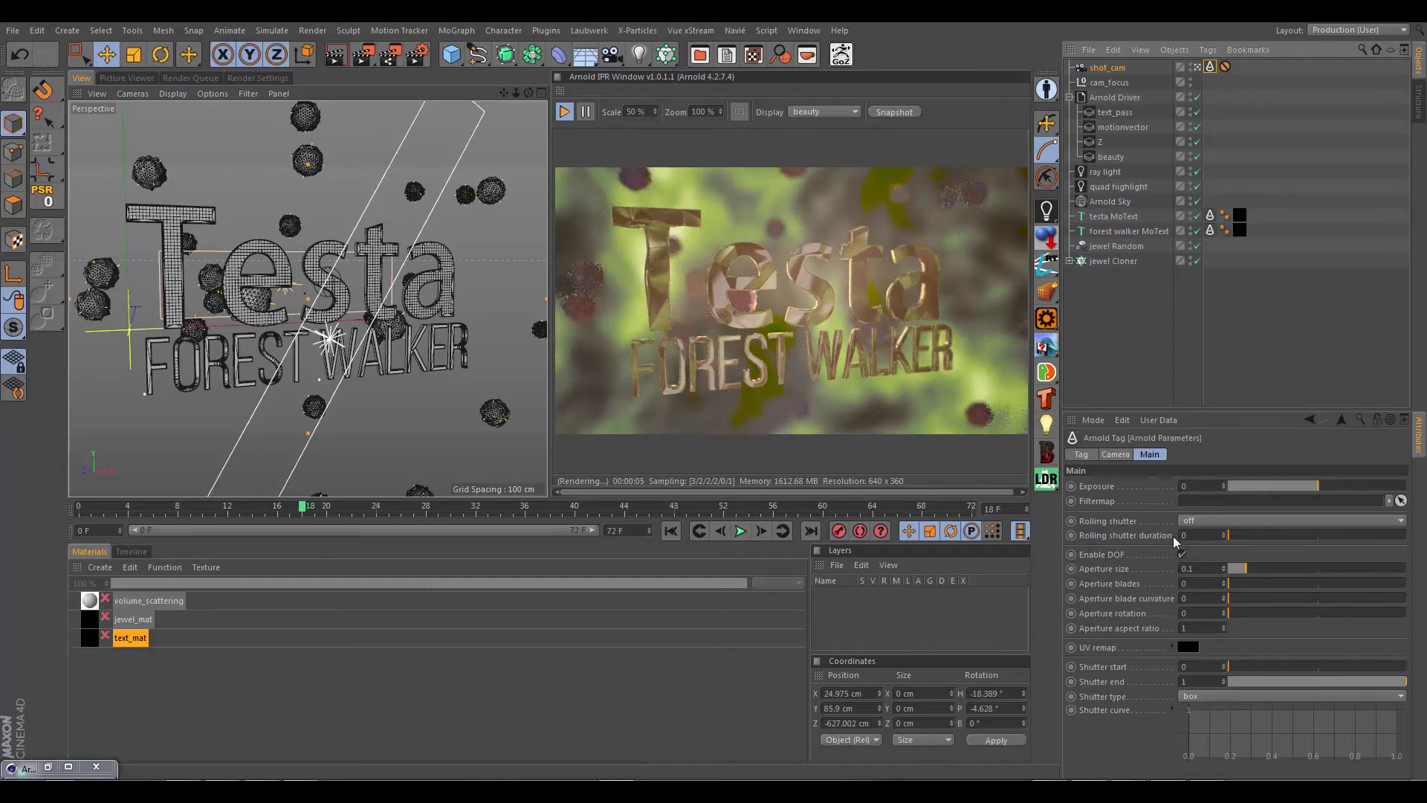
drag(1243, 565, 1165, 572)
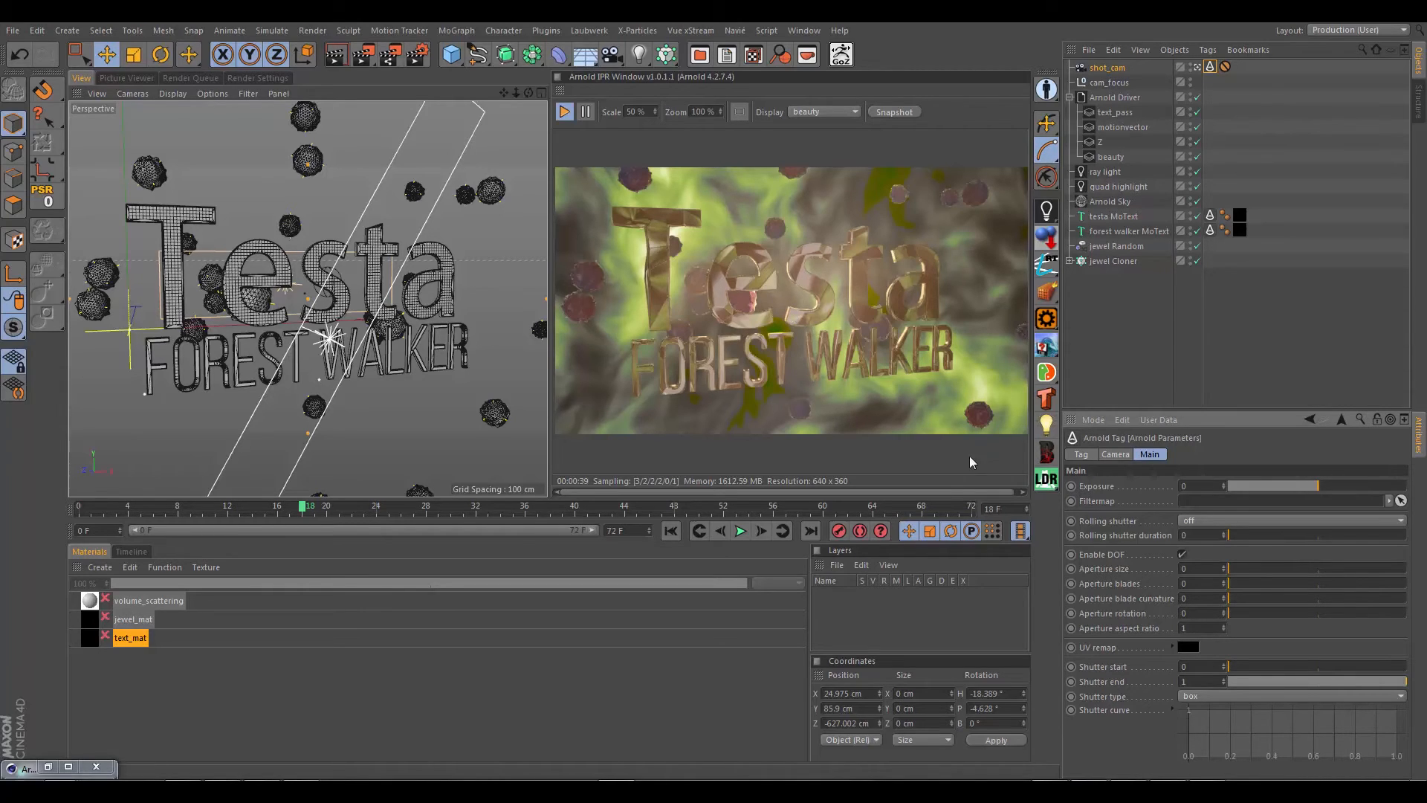
click(249, 79)
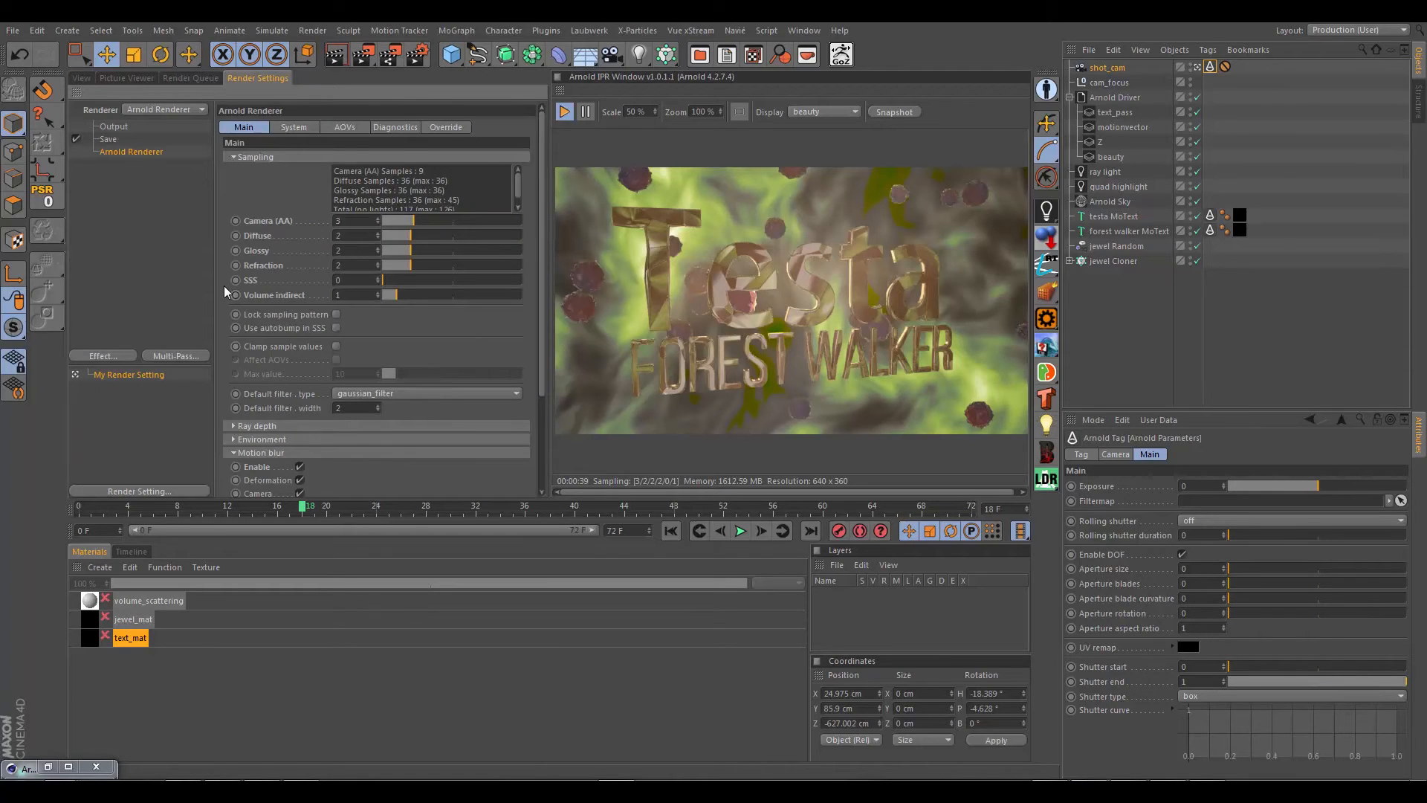
scroll(225, 285, down, 3)
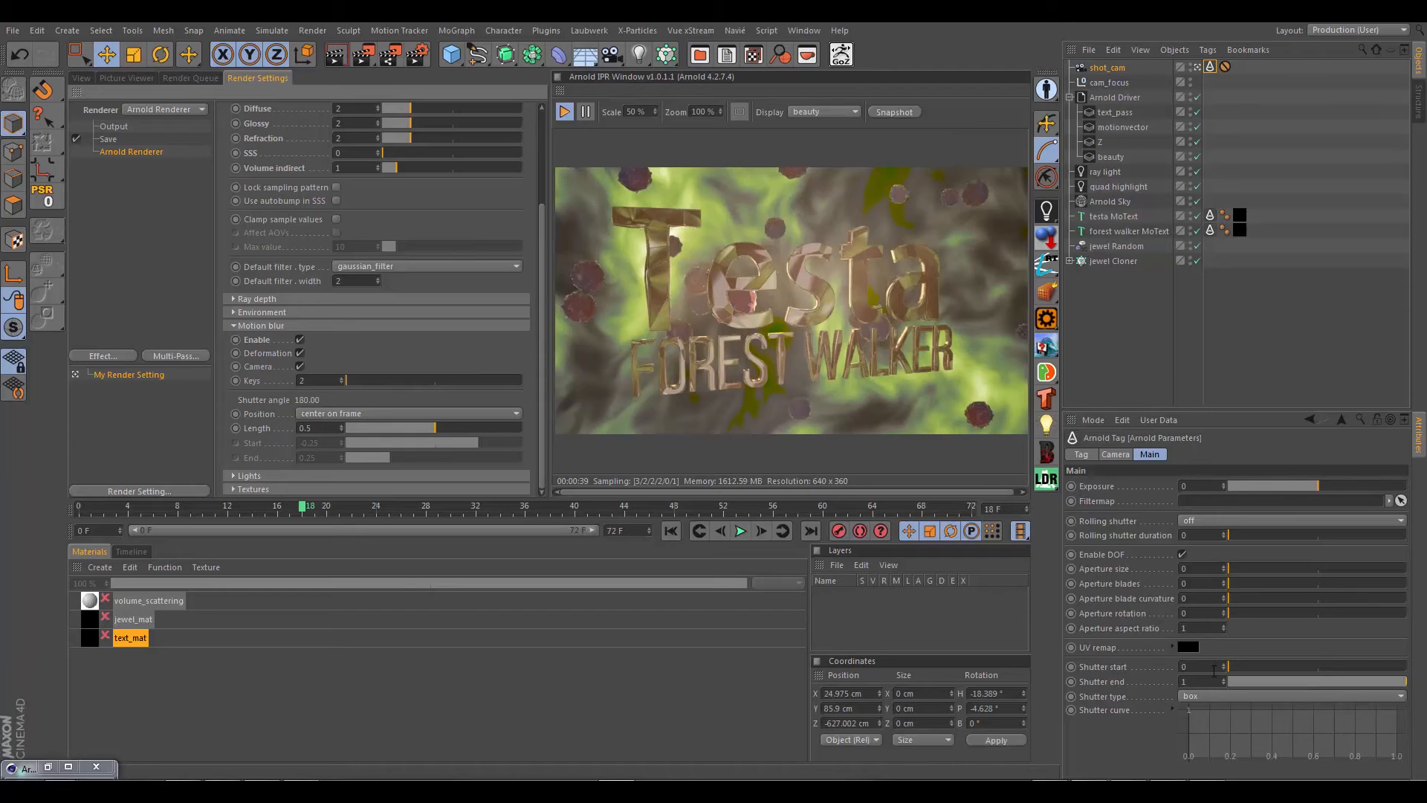
click(1204, 667)
text(.5)
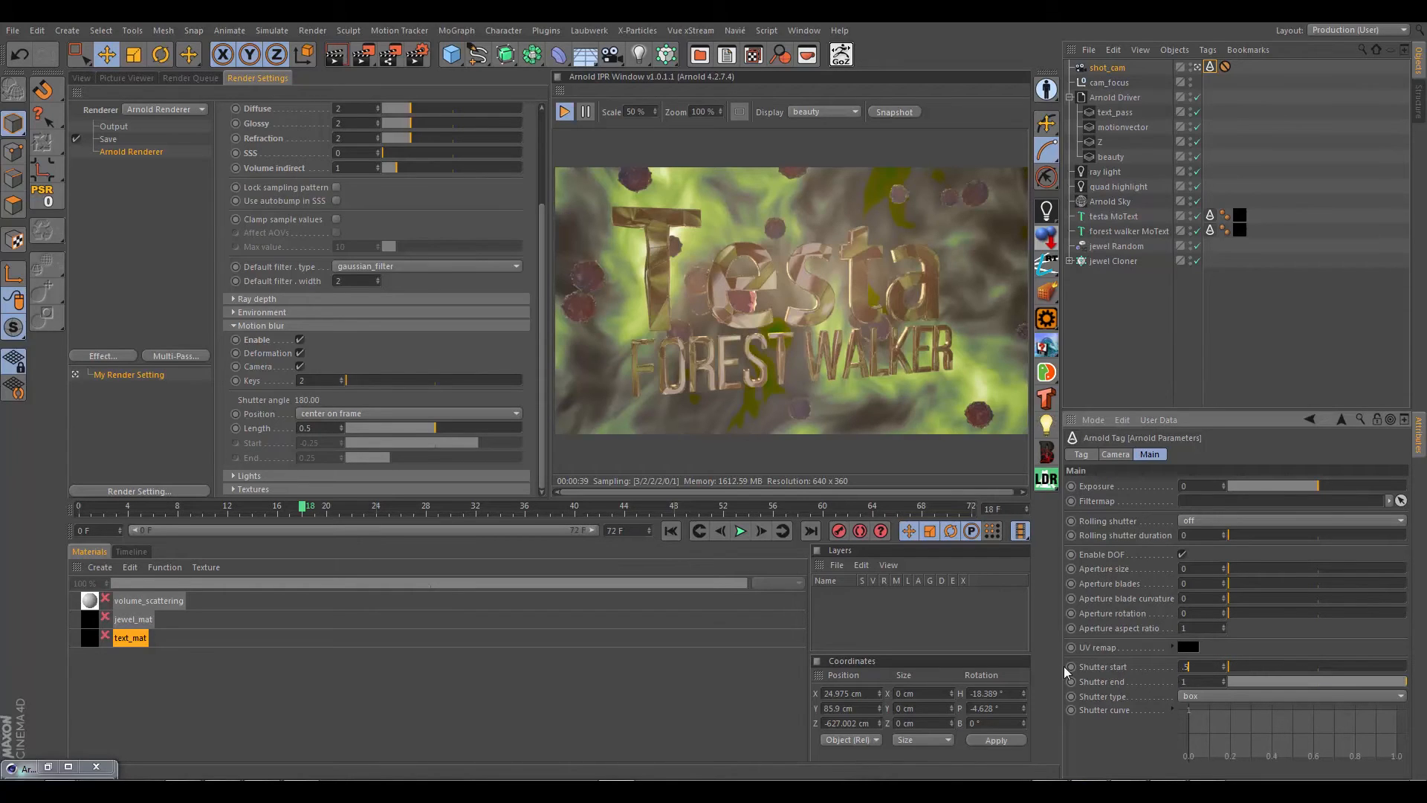
key(Tab)
text(.5)
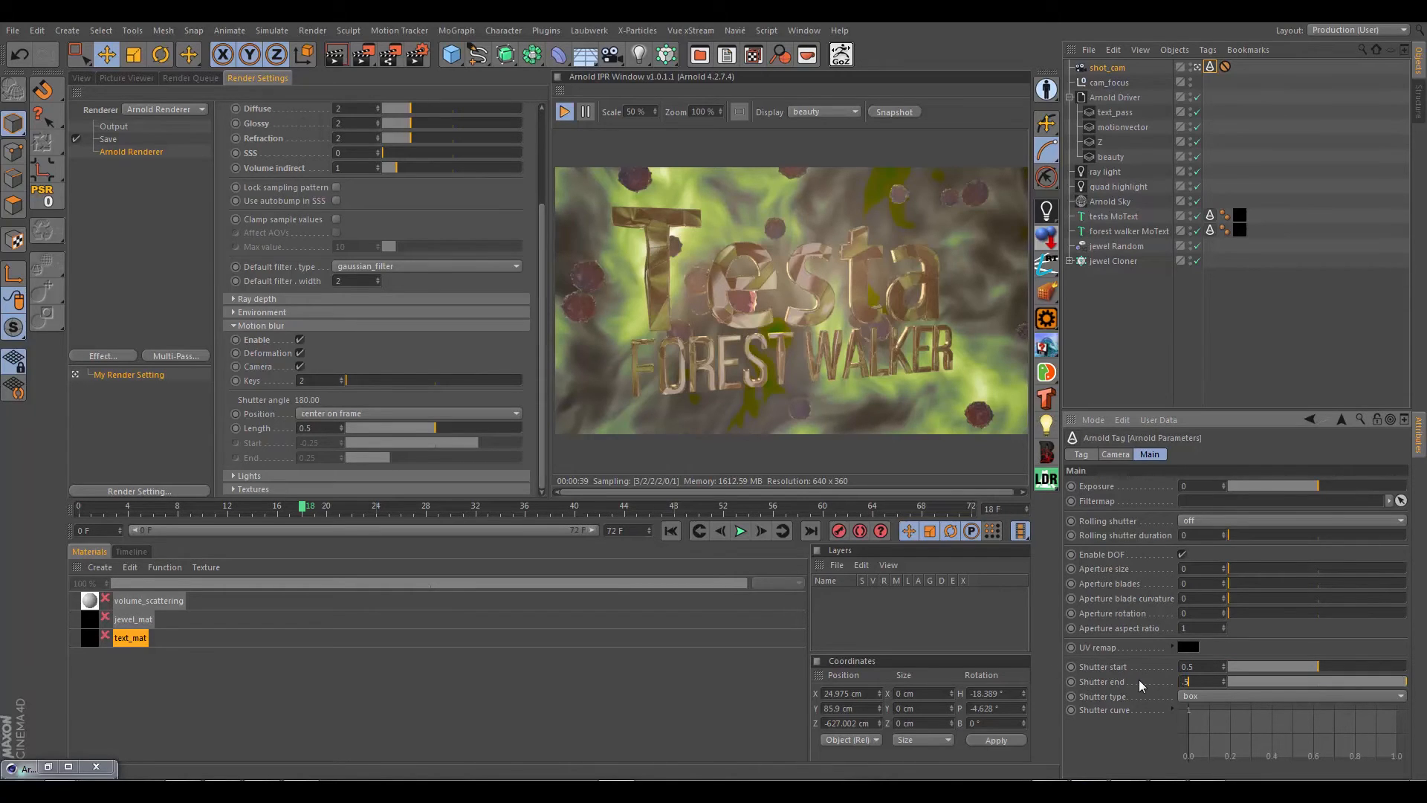
key(Return)
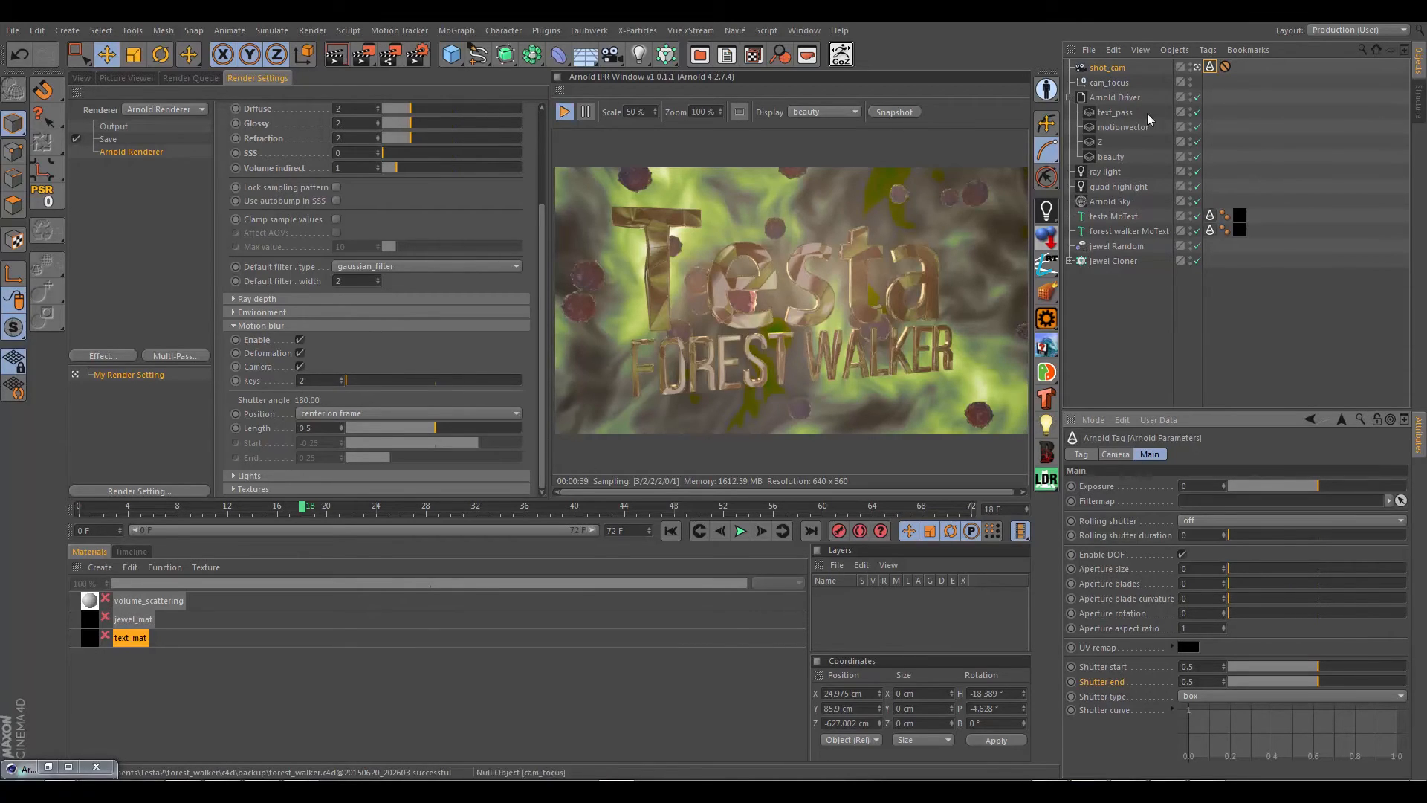
Step: Review the motionvector AOV's filter settings and the Arnold Driver's output file path
click(1126, 127)
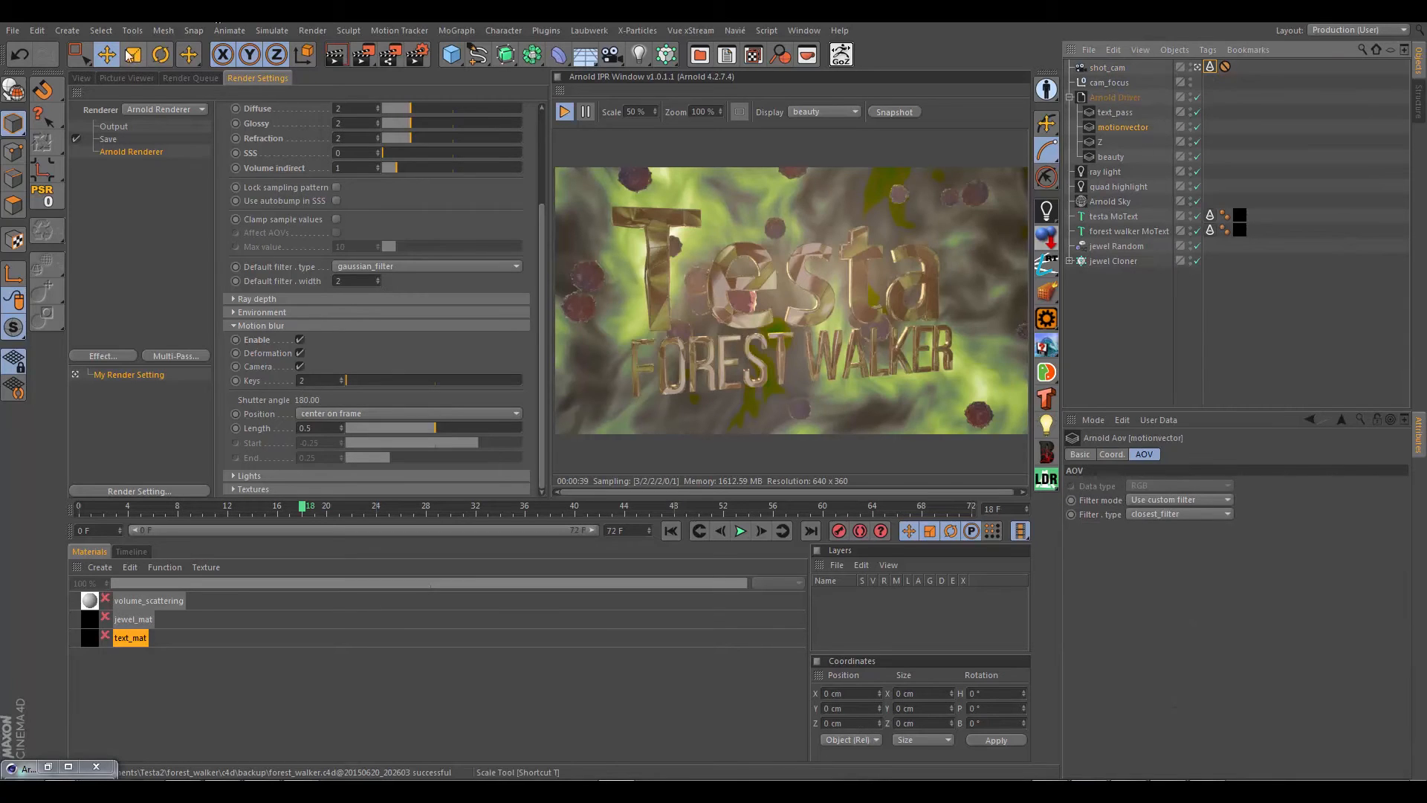
click(82, 77)
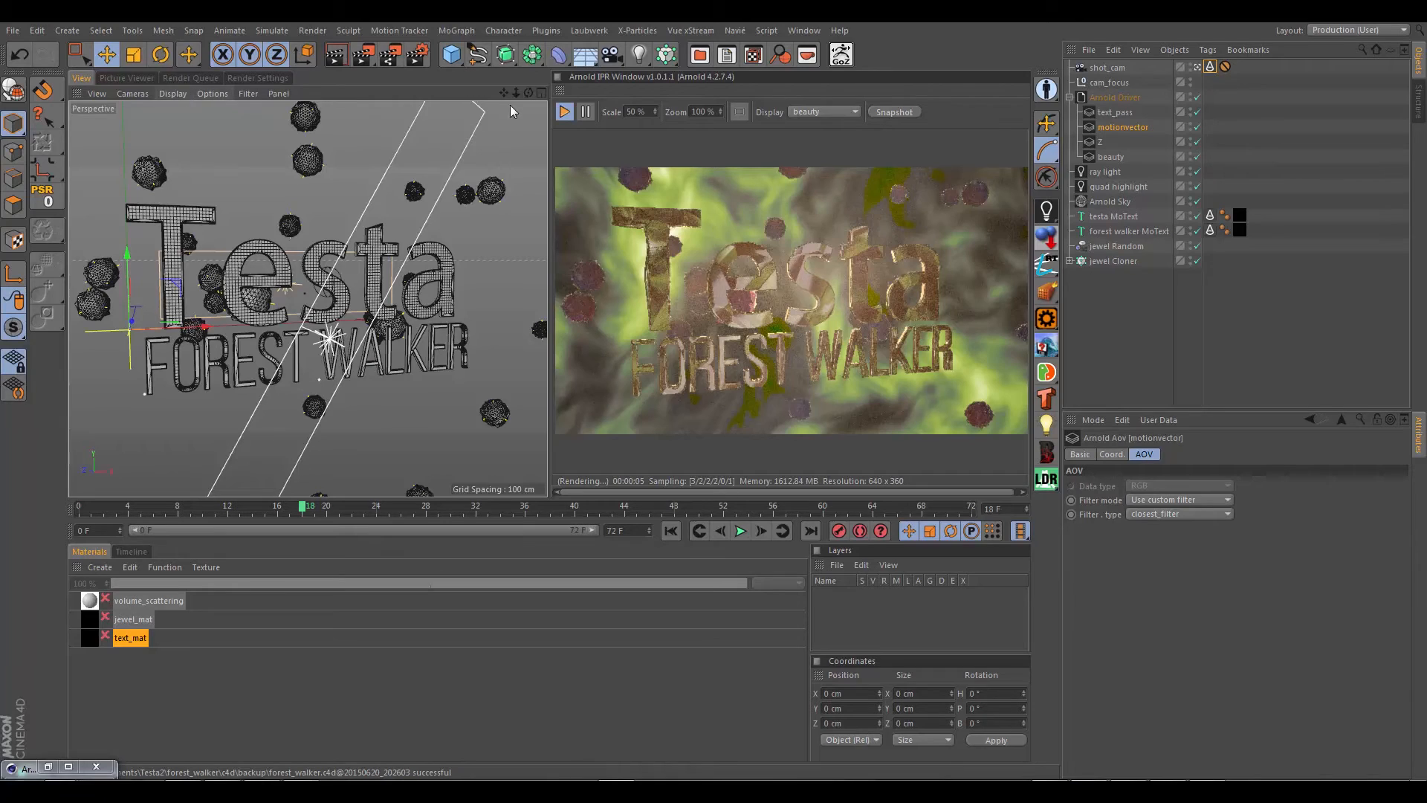
click(1107, 94)
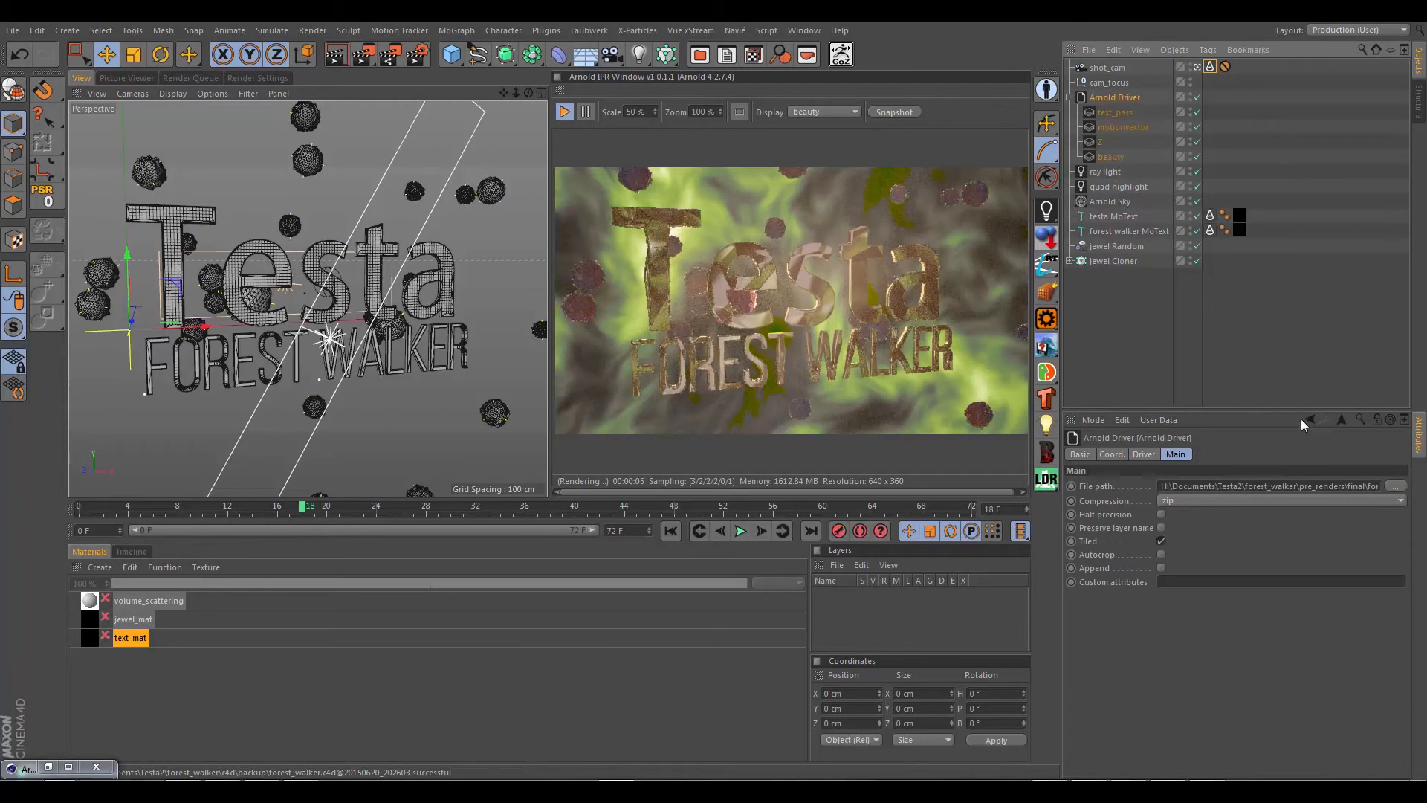
click(1346, 487)
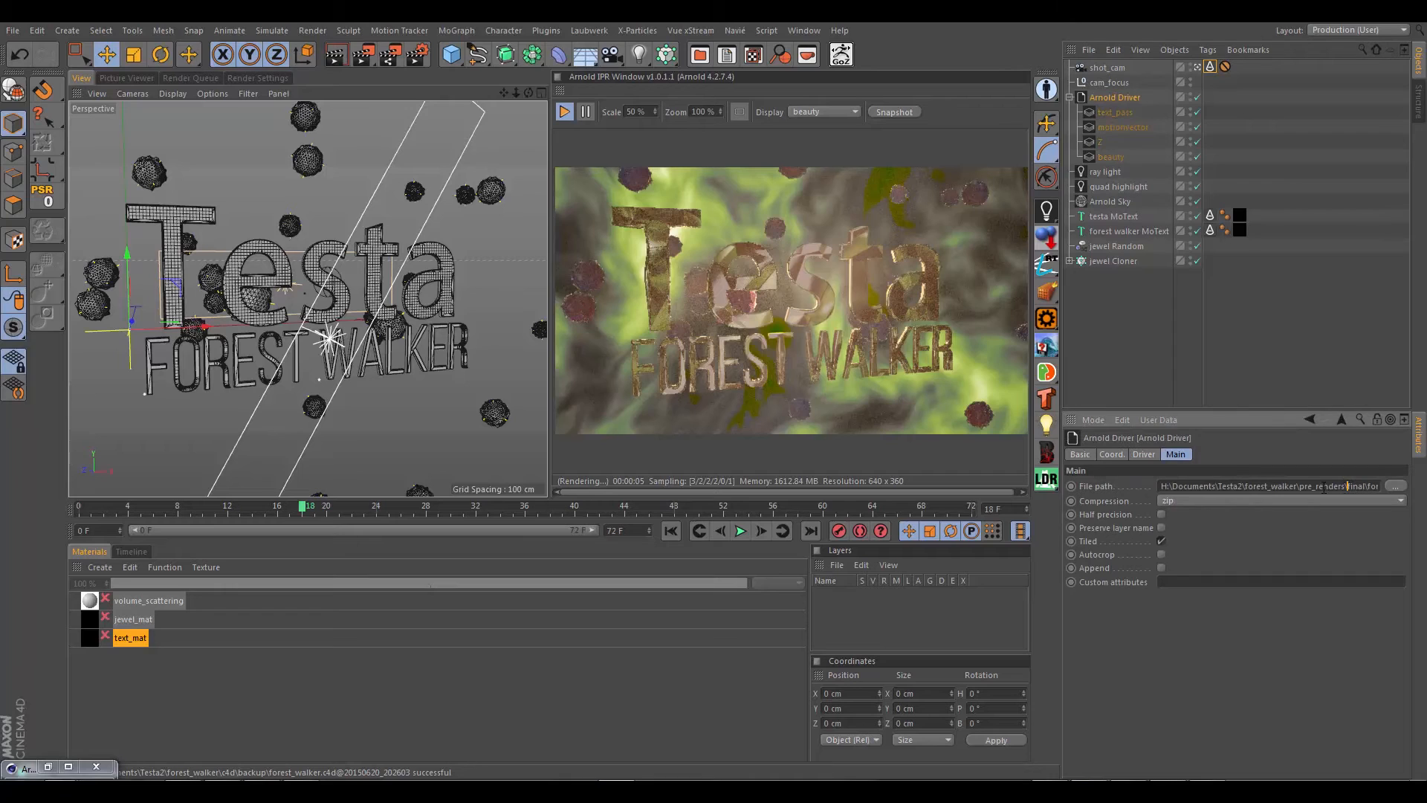
Step: Set the render output frame rate to 24 and bring up the project settings to check the project FPS
click(234, 78)
click(114, 127)
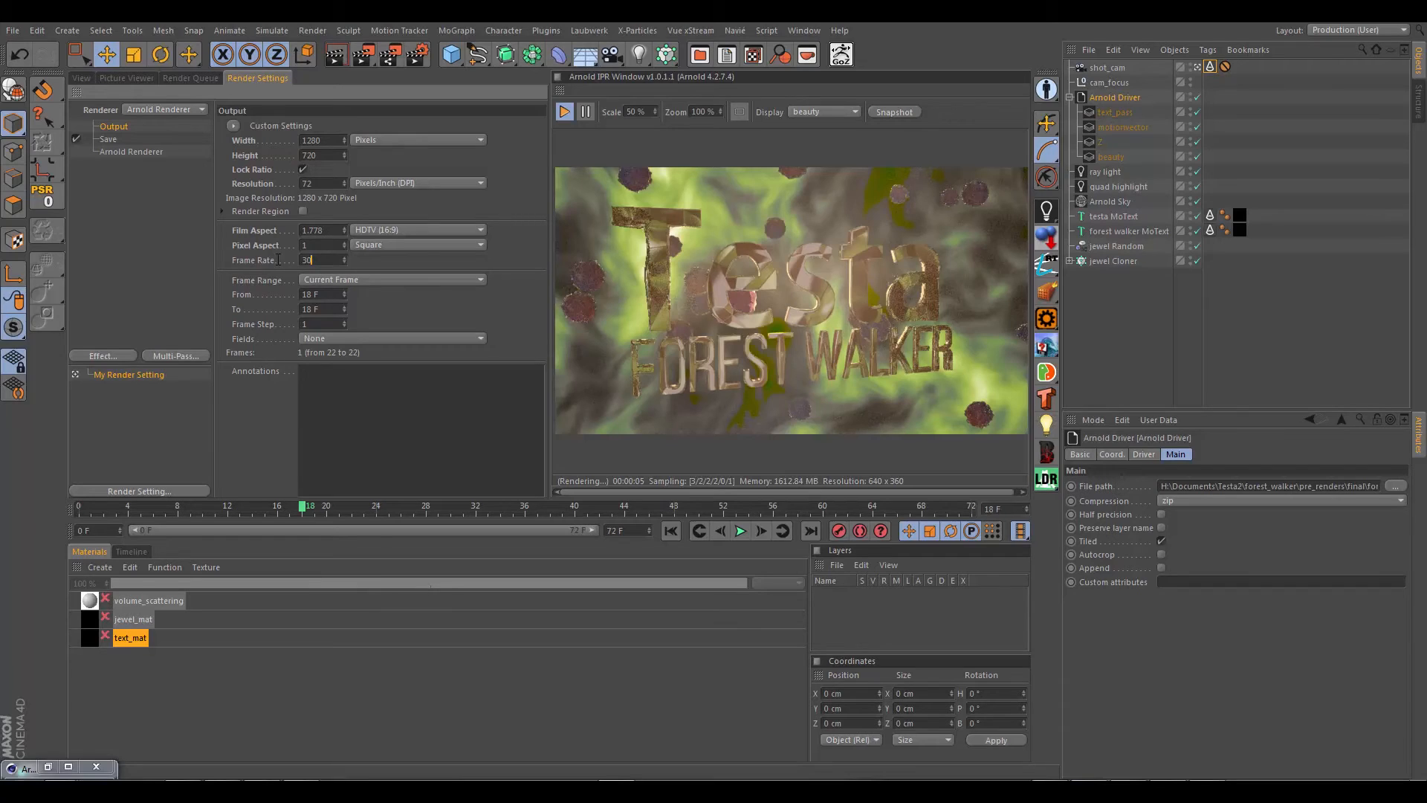
drag(278, 259, 238, 259)
text(24)
key(Return)
key(ctrl+d)
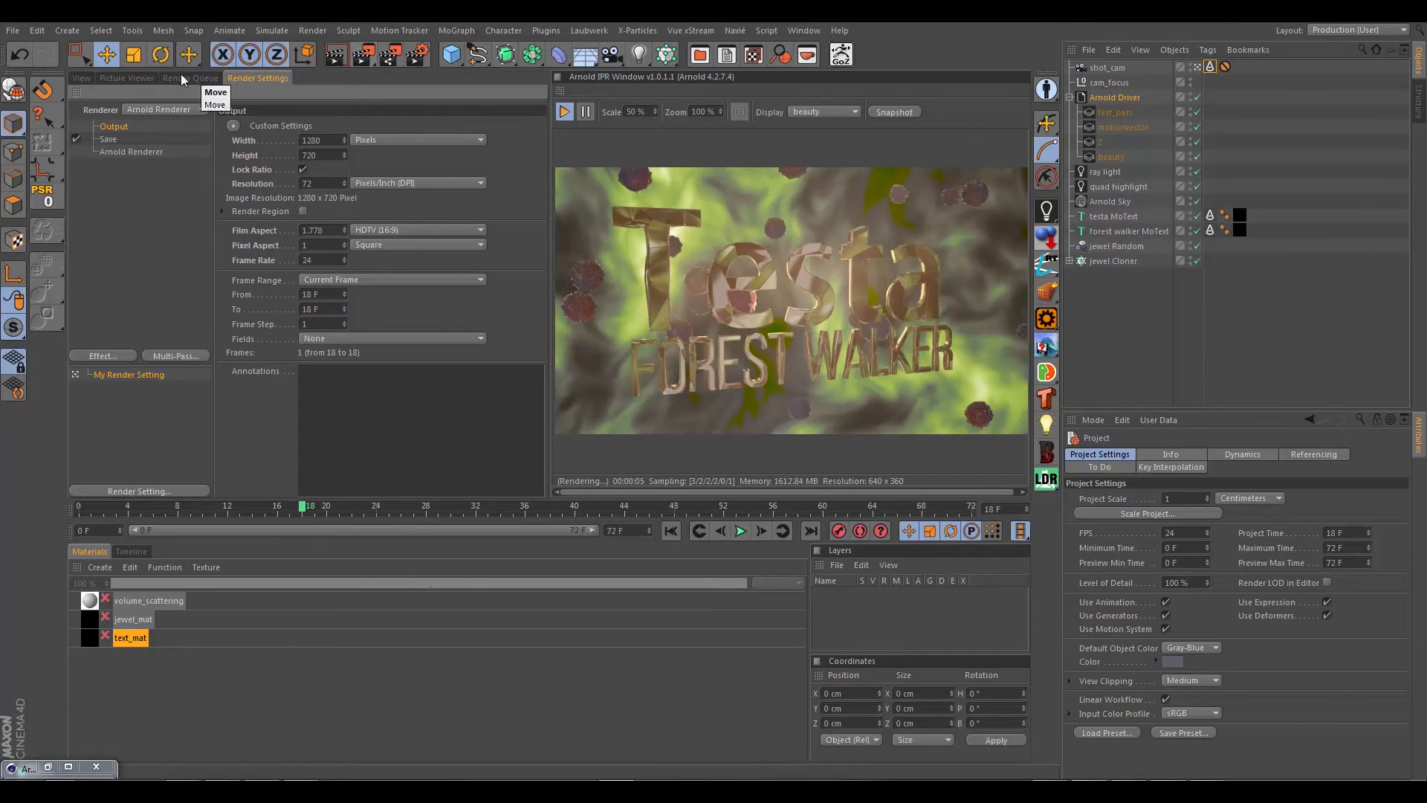
Step: Render the current frame to the Picture Viewer, then undock the Arnold IPR window and move it out of the way
click(362, 55)
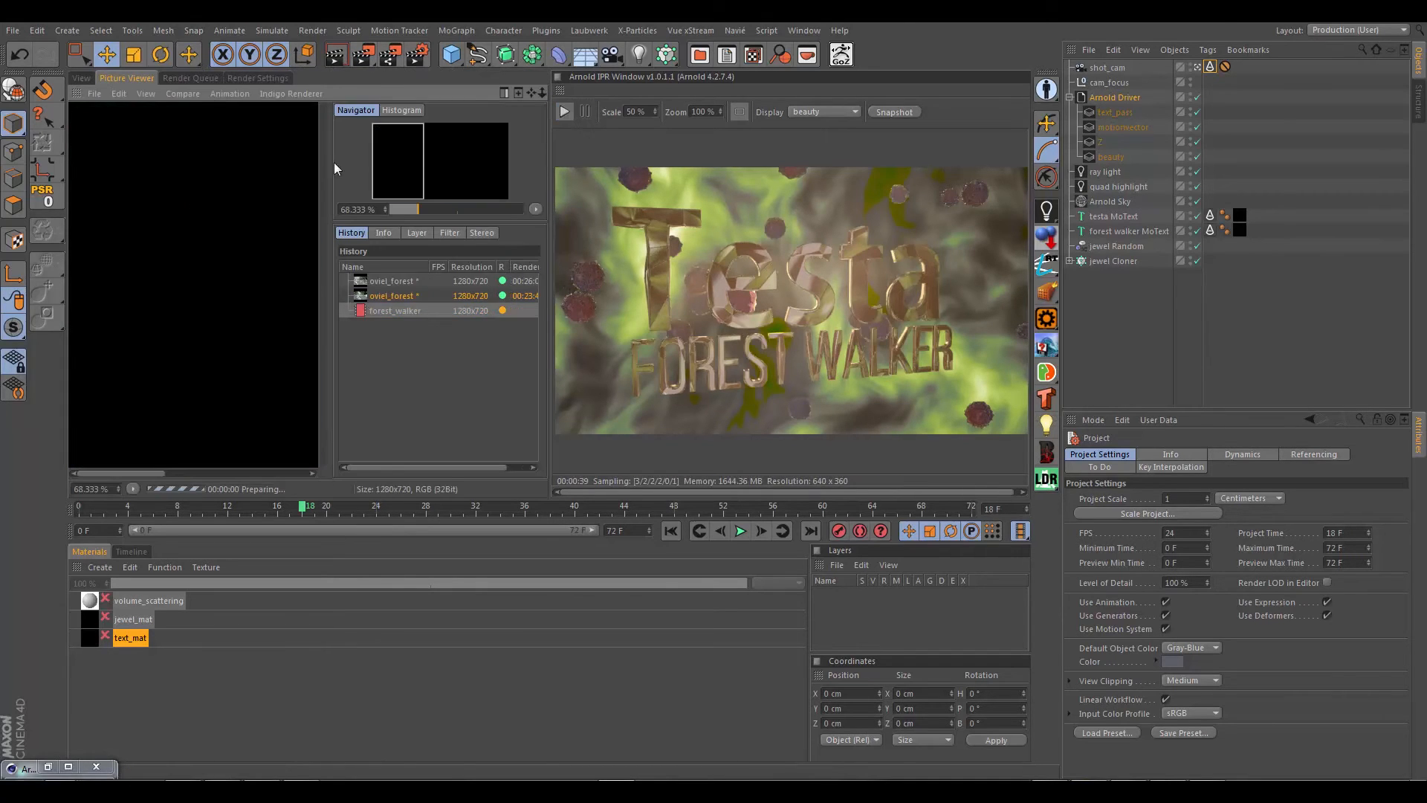
click(566, 91)
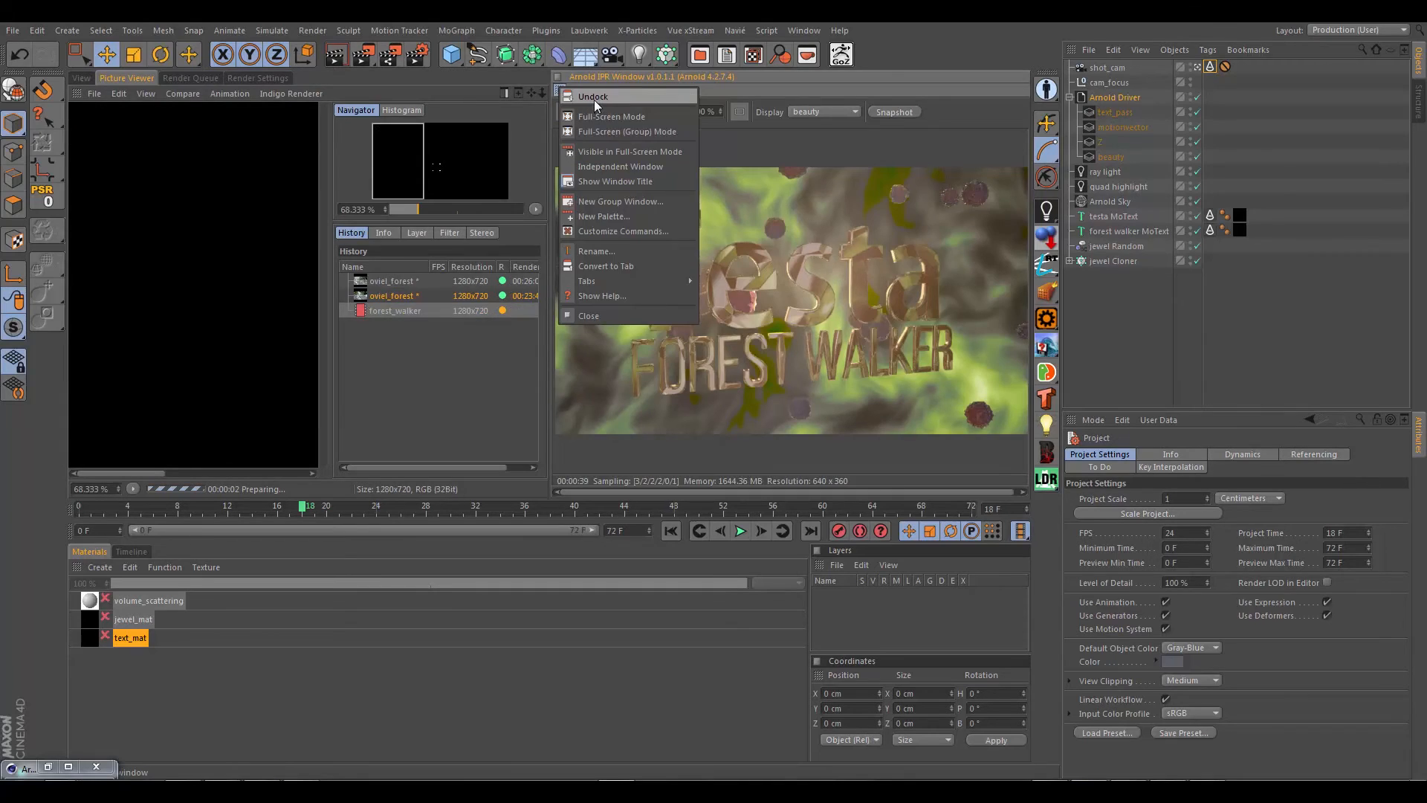
click(595, 99)
drag(699, 65, 1426, 185)
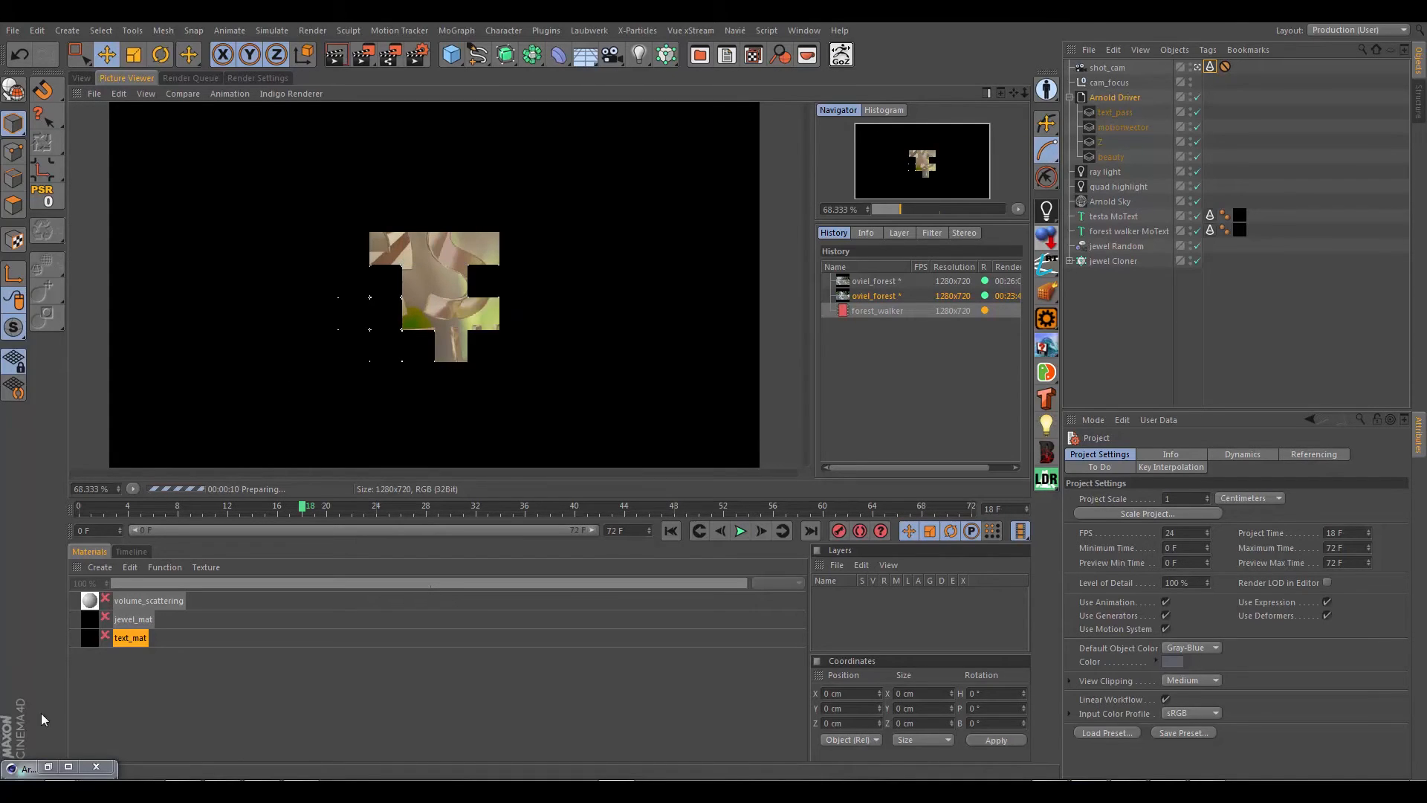
Step: In Windows Explorer, browse to forest_walker\pre_renders\final and select forest_walker_018.exr to check the rendered file
mouse_move(77, 790)
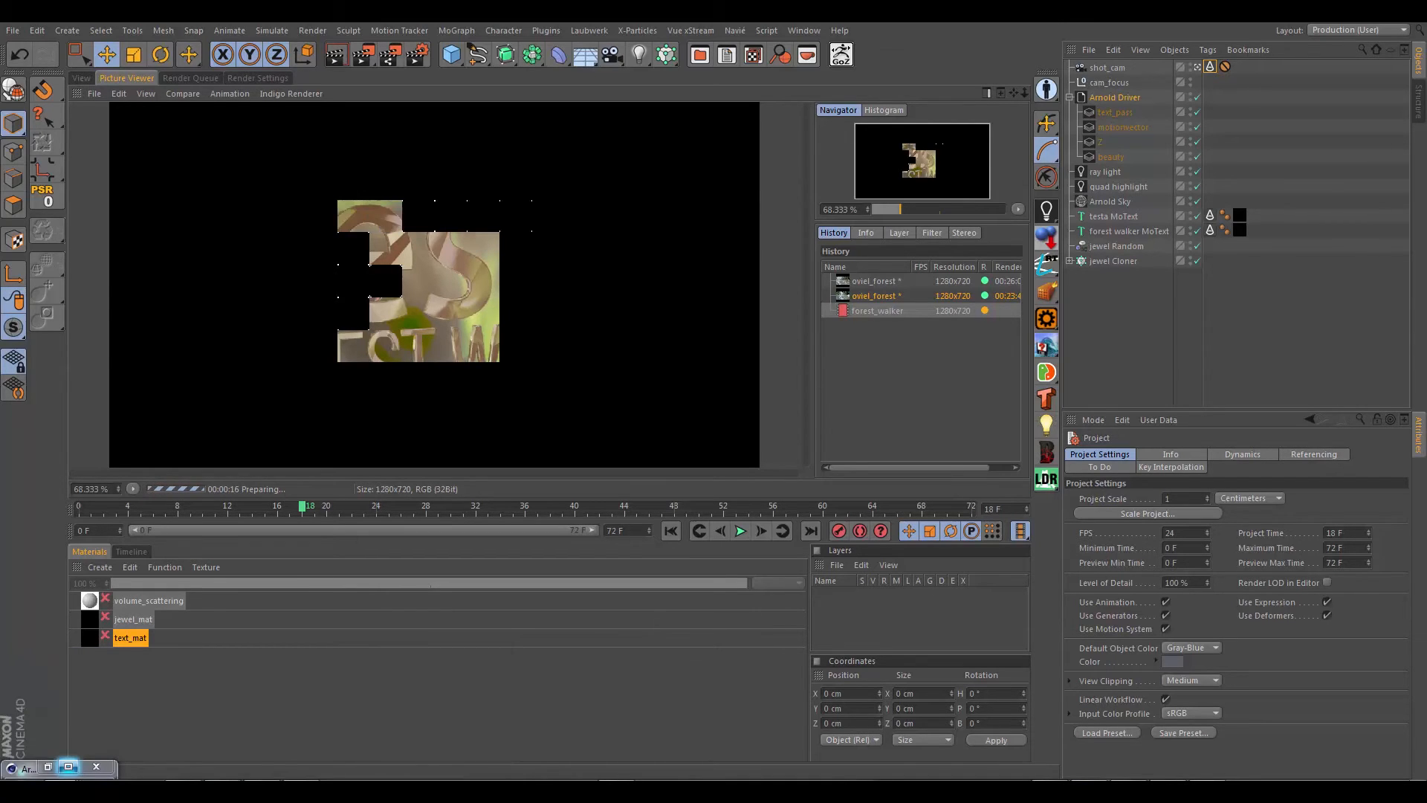
drag(0, 158, 438, 151)
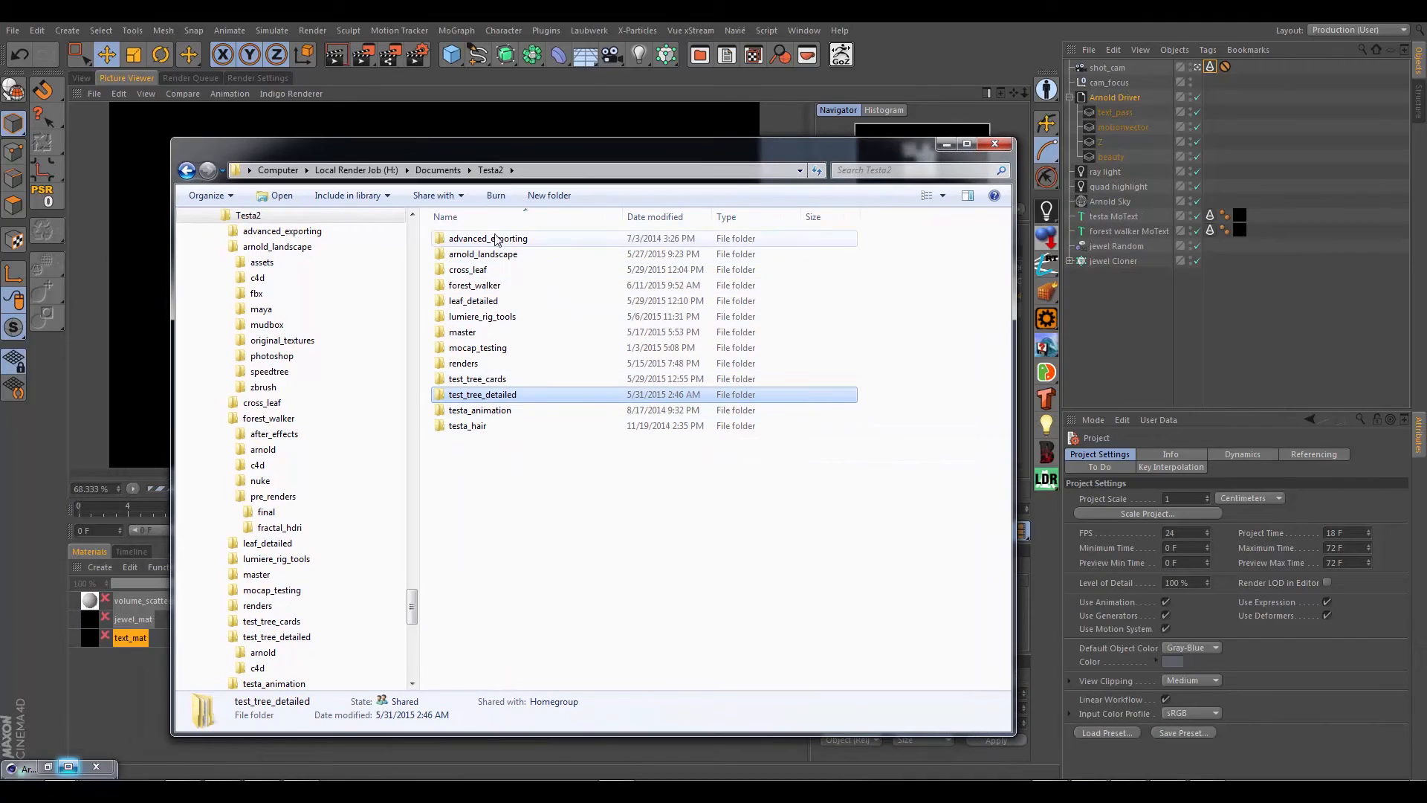
double_click(480, 285)
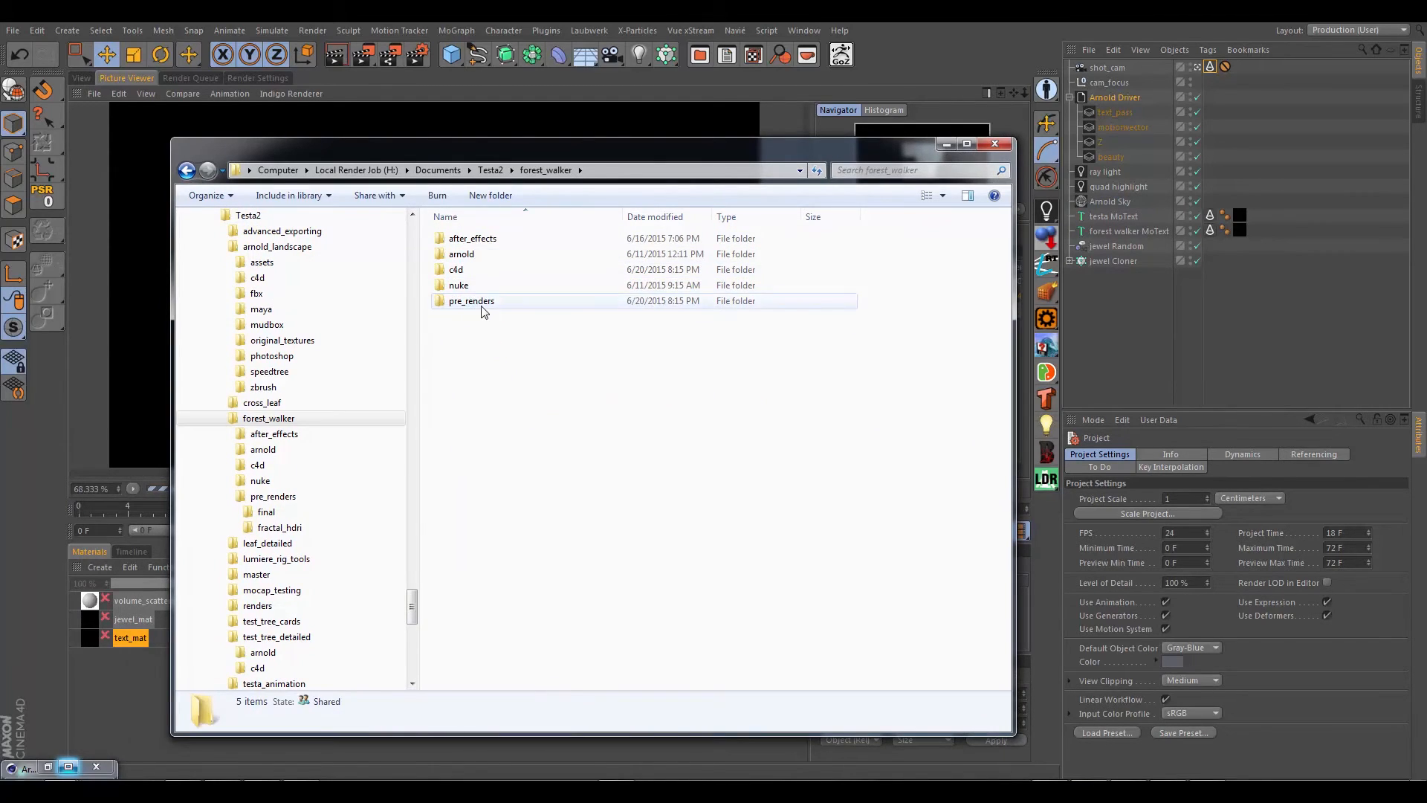
double_click(475, 301)
double_click(469, 239)
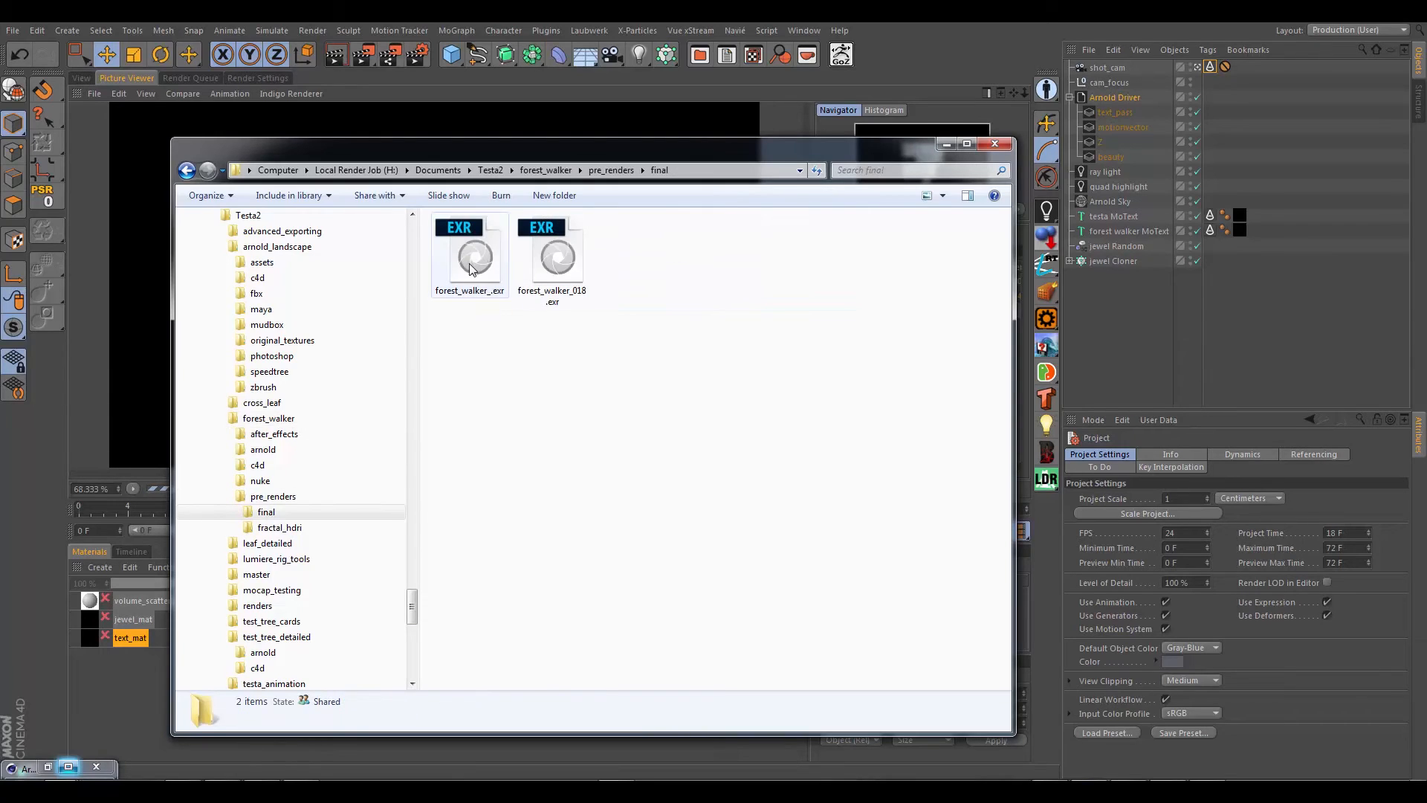
click(553, 276)
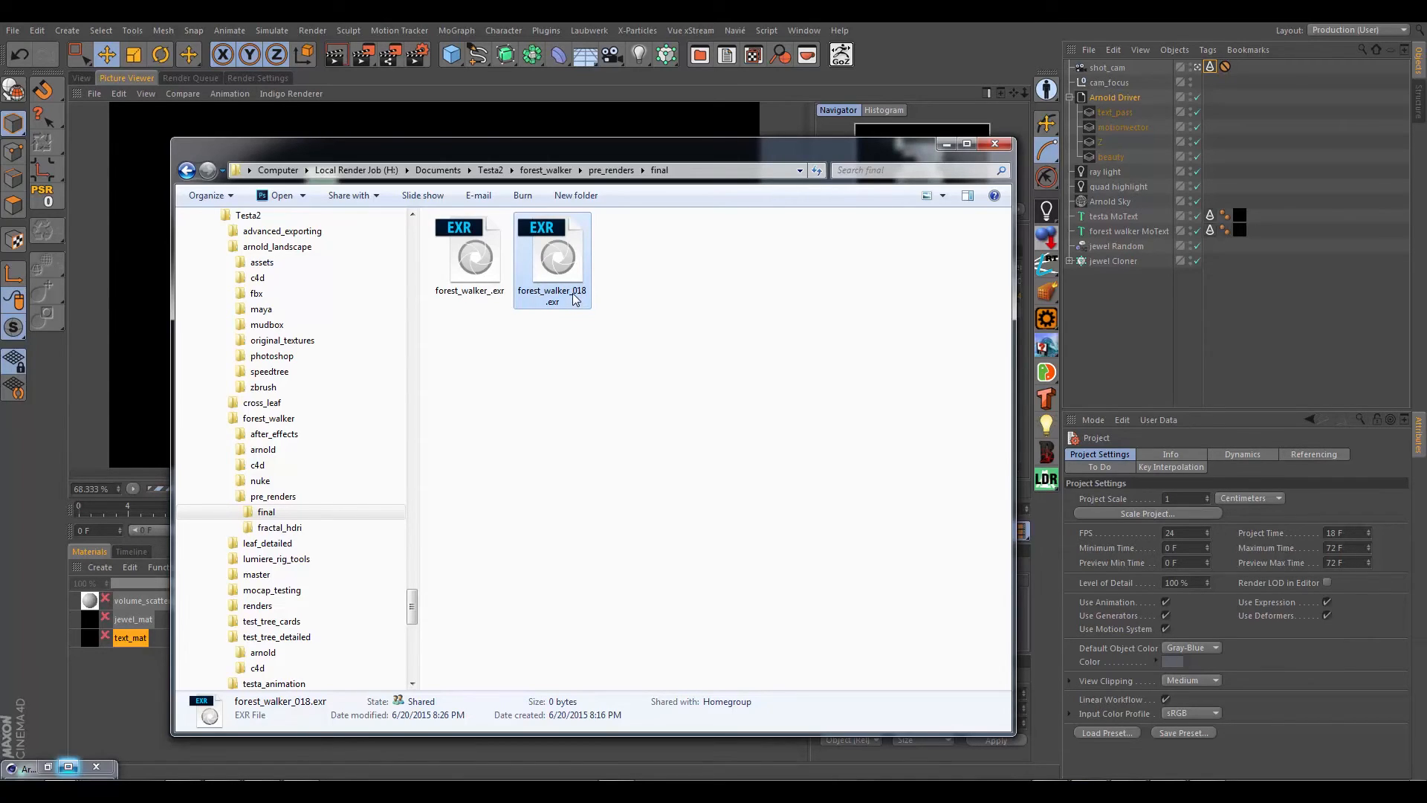
Step: Move the file browser window out of the way and minimize the Arnold Shader Network Editor
drag(506, 158, 1426, 238)
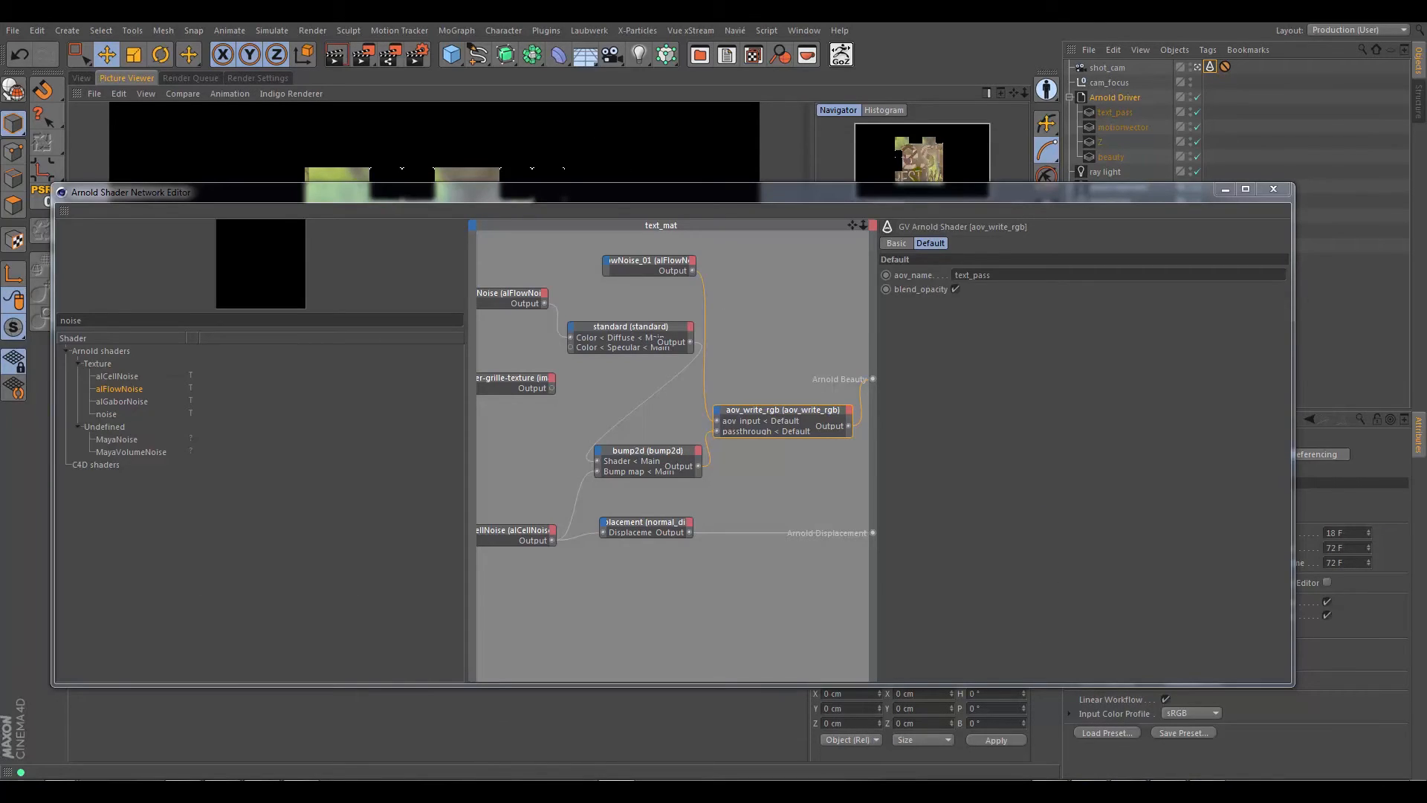
drag(542, 192, 611, 483)
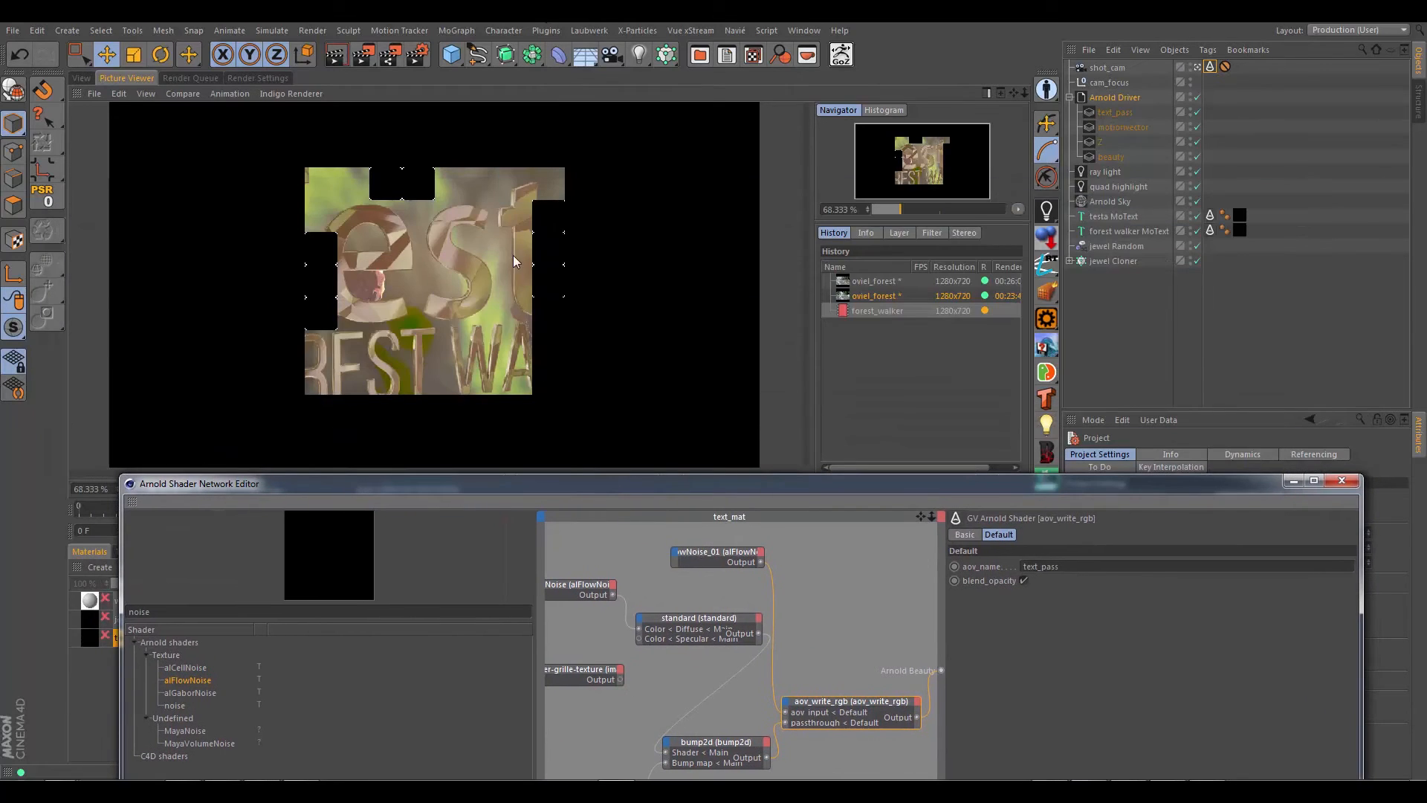
click(1293, 480)
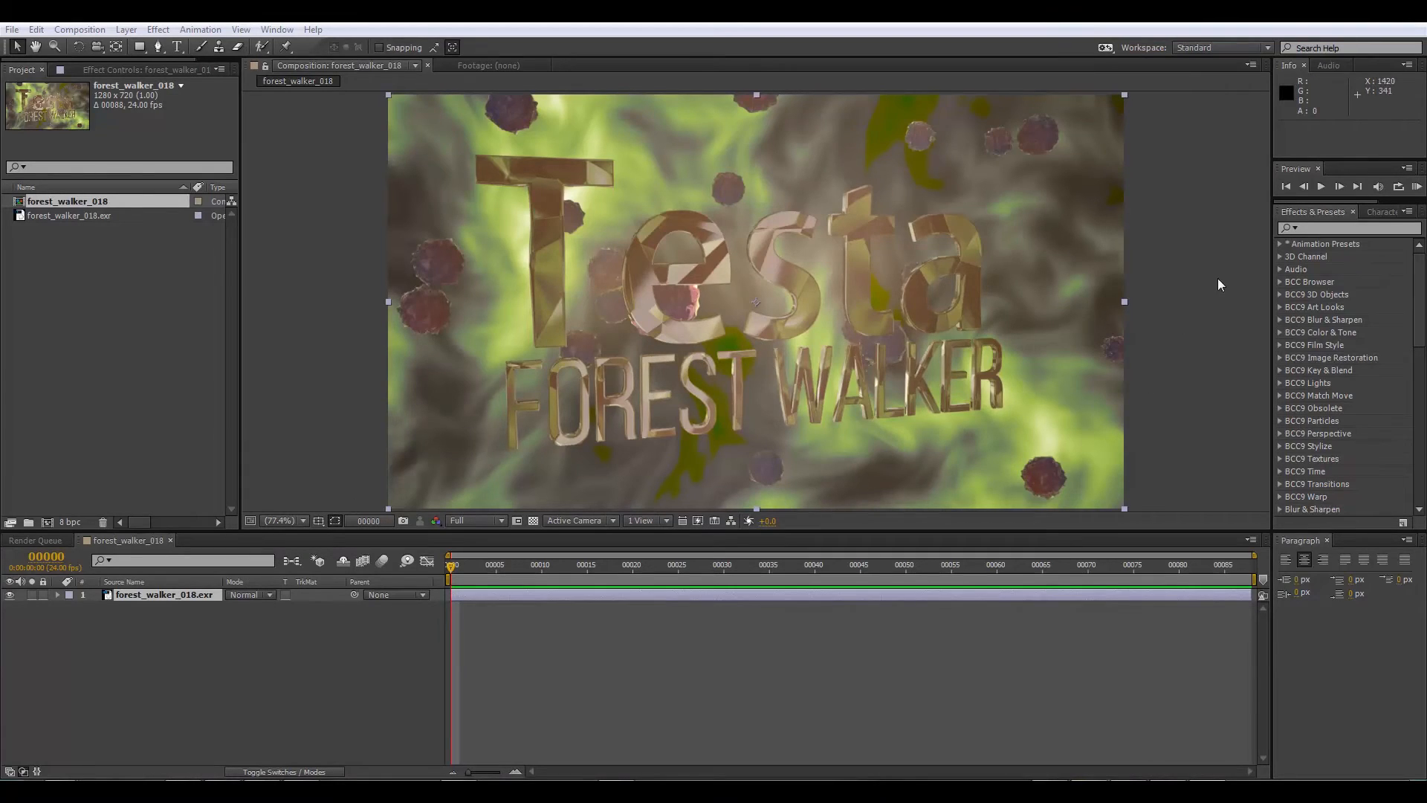
Step: In After Effects, find the EXtractoR effect and apply it to the forest_walker_018.exr layer
click(1322, 227)
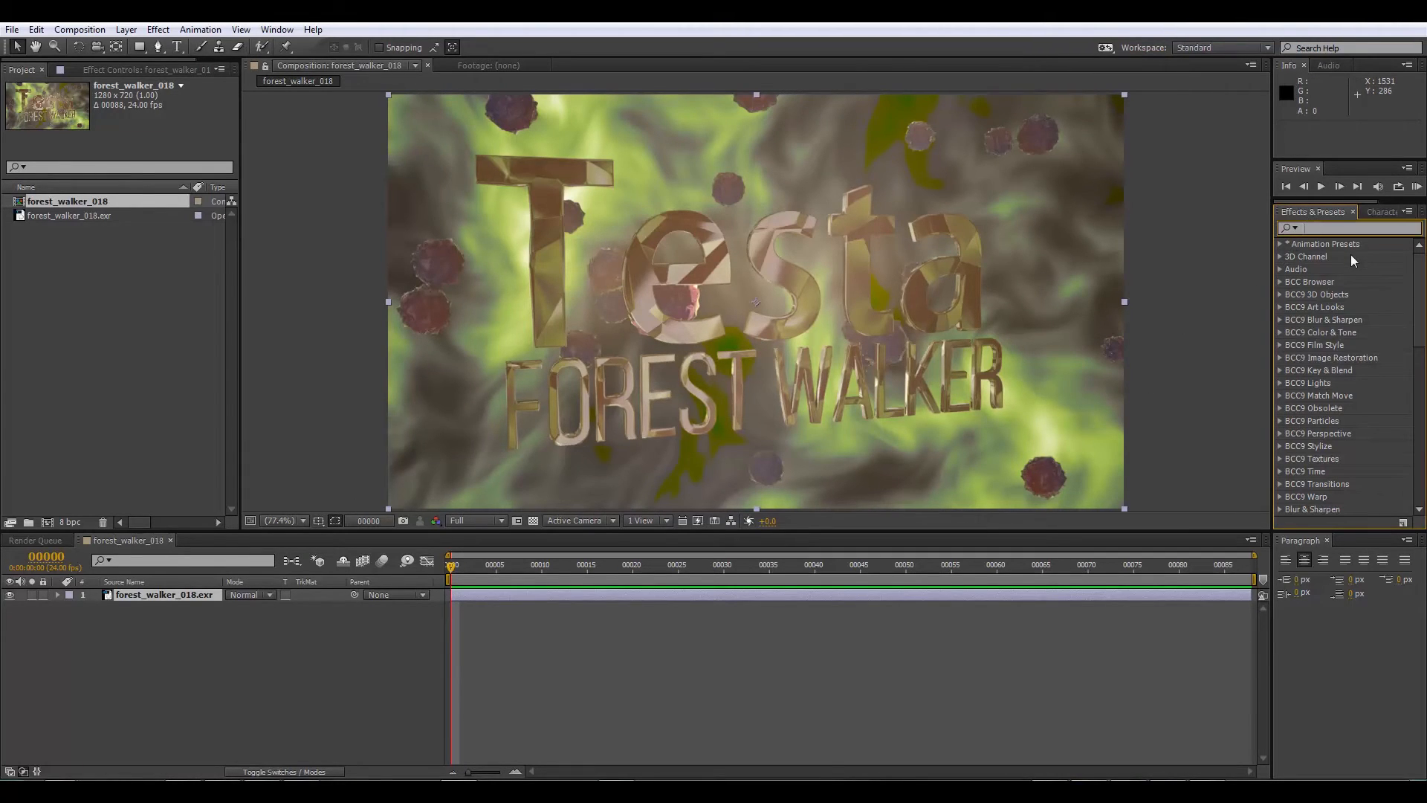
text(extr)
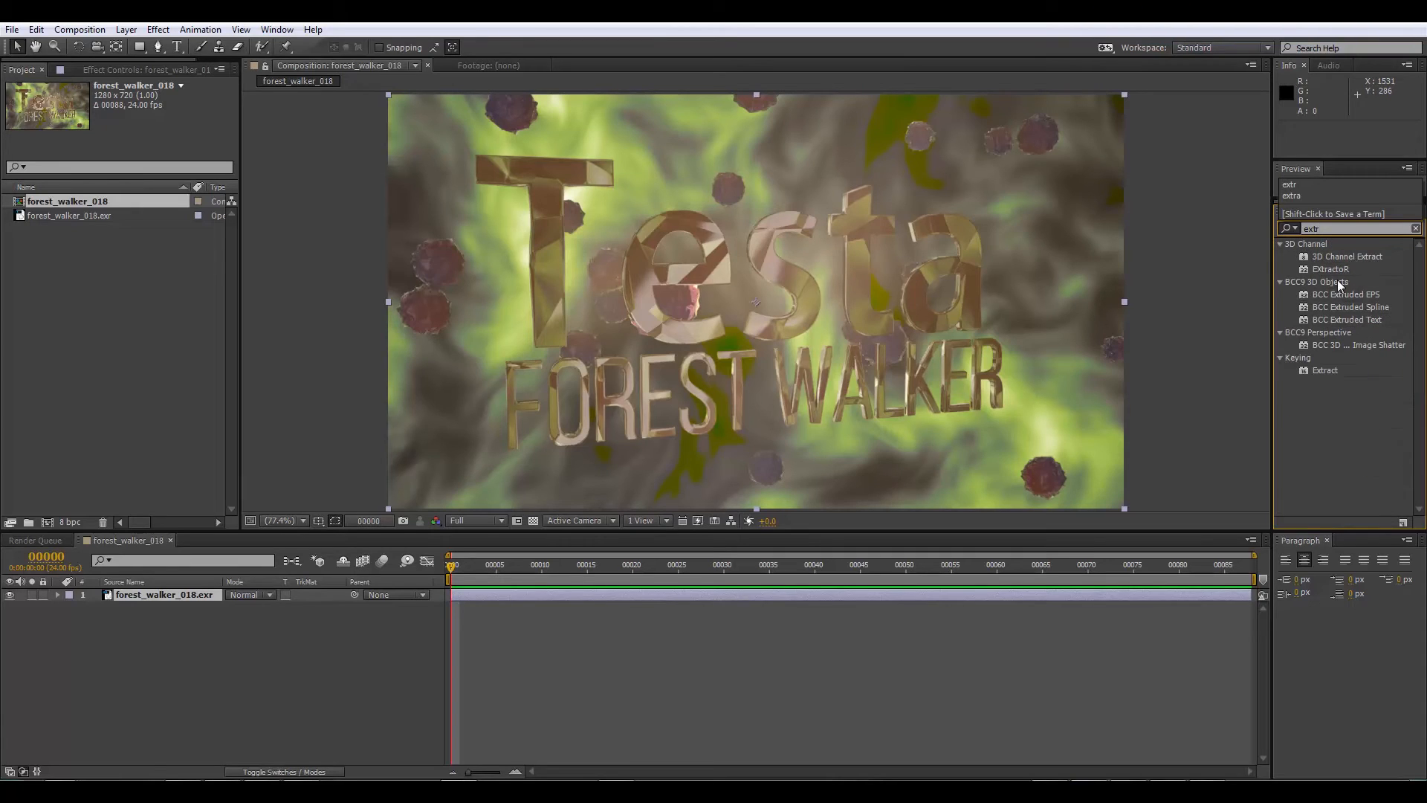
drag(1336, 266, 147, 596)
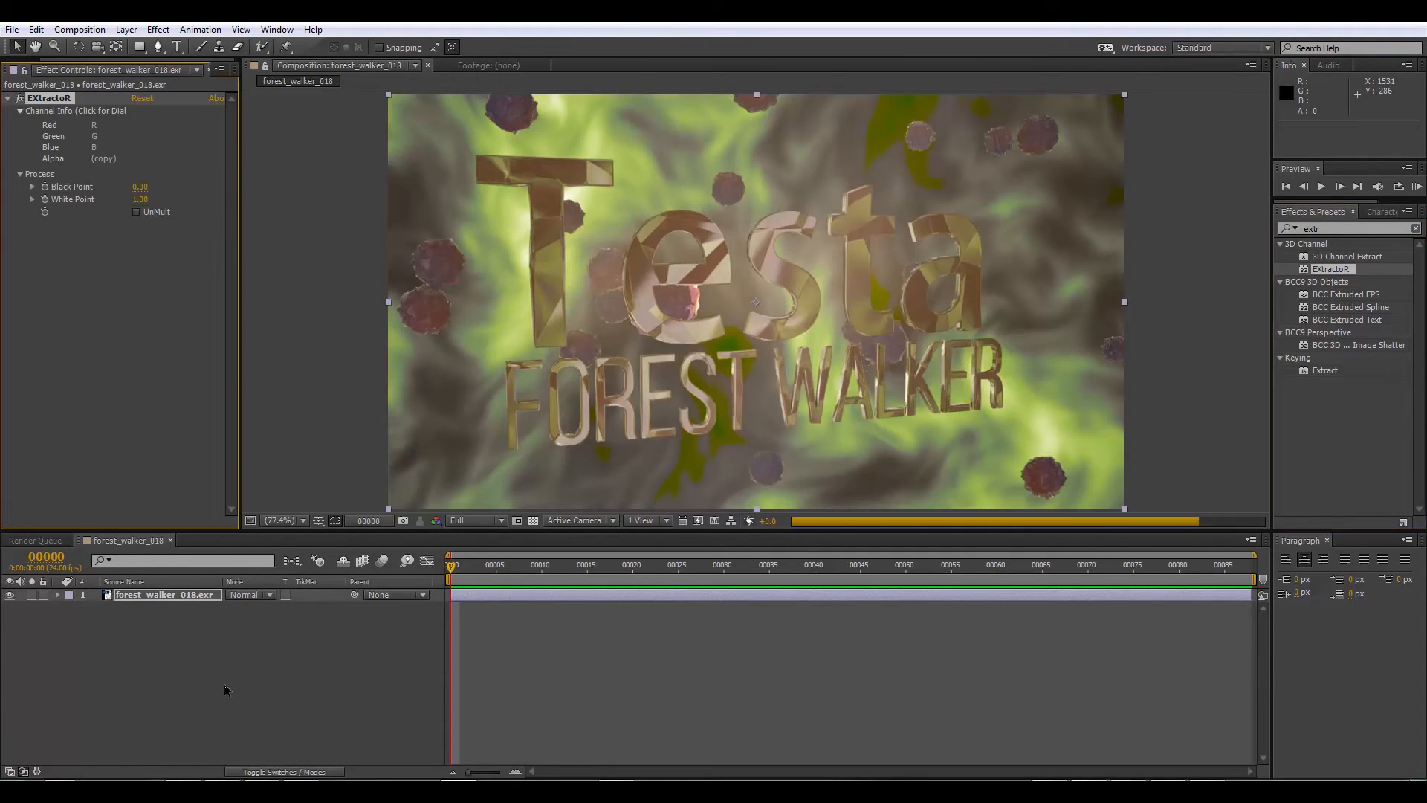
Step: Assign EXtractoR's Red, Green and Blue channels to motionvector.R, motionvector.G and motionvector.B
click(105, 136)
click(710, 391)
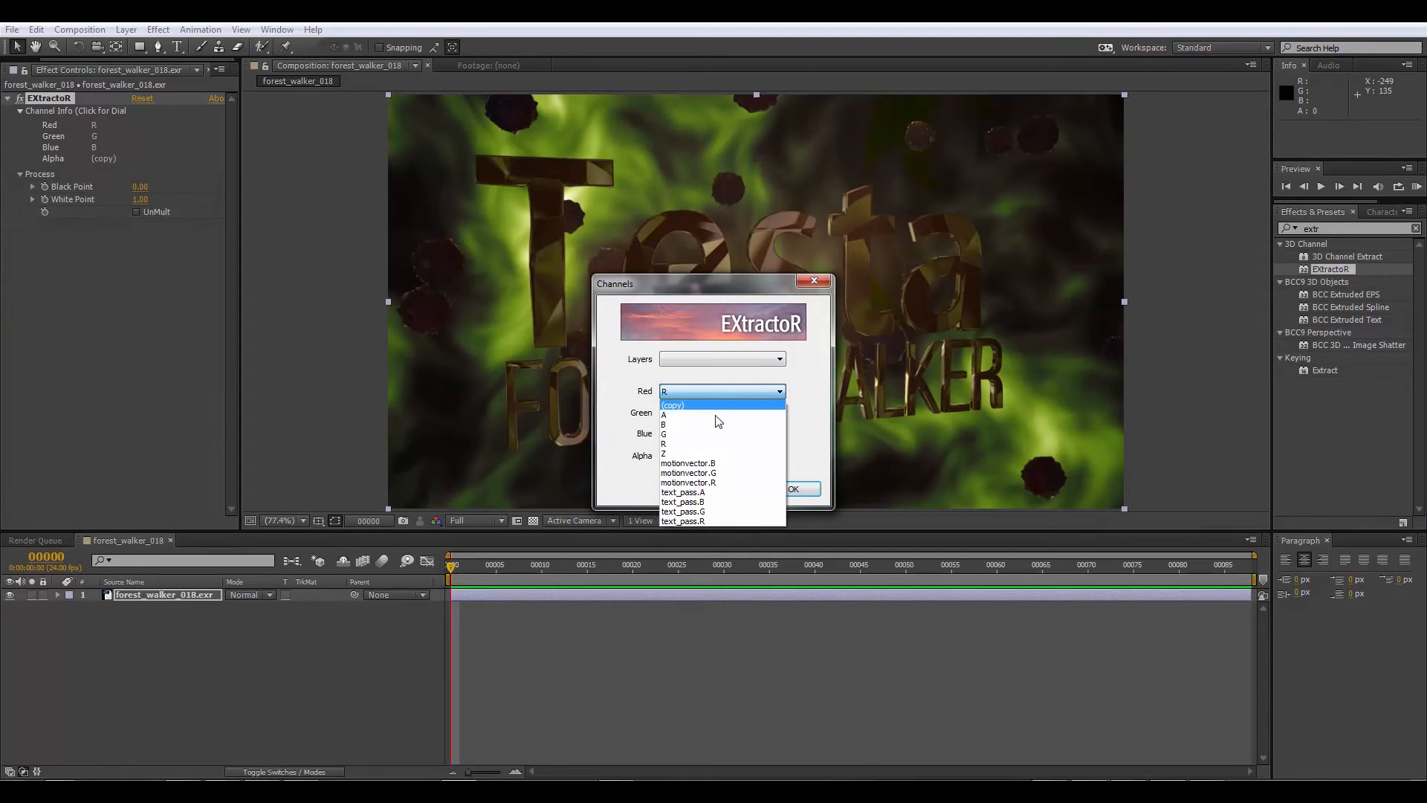
click(725, 483)
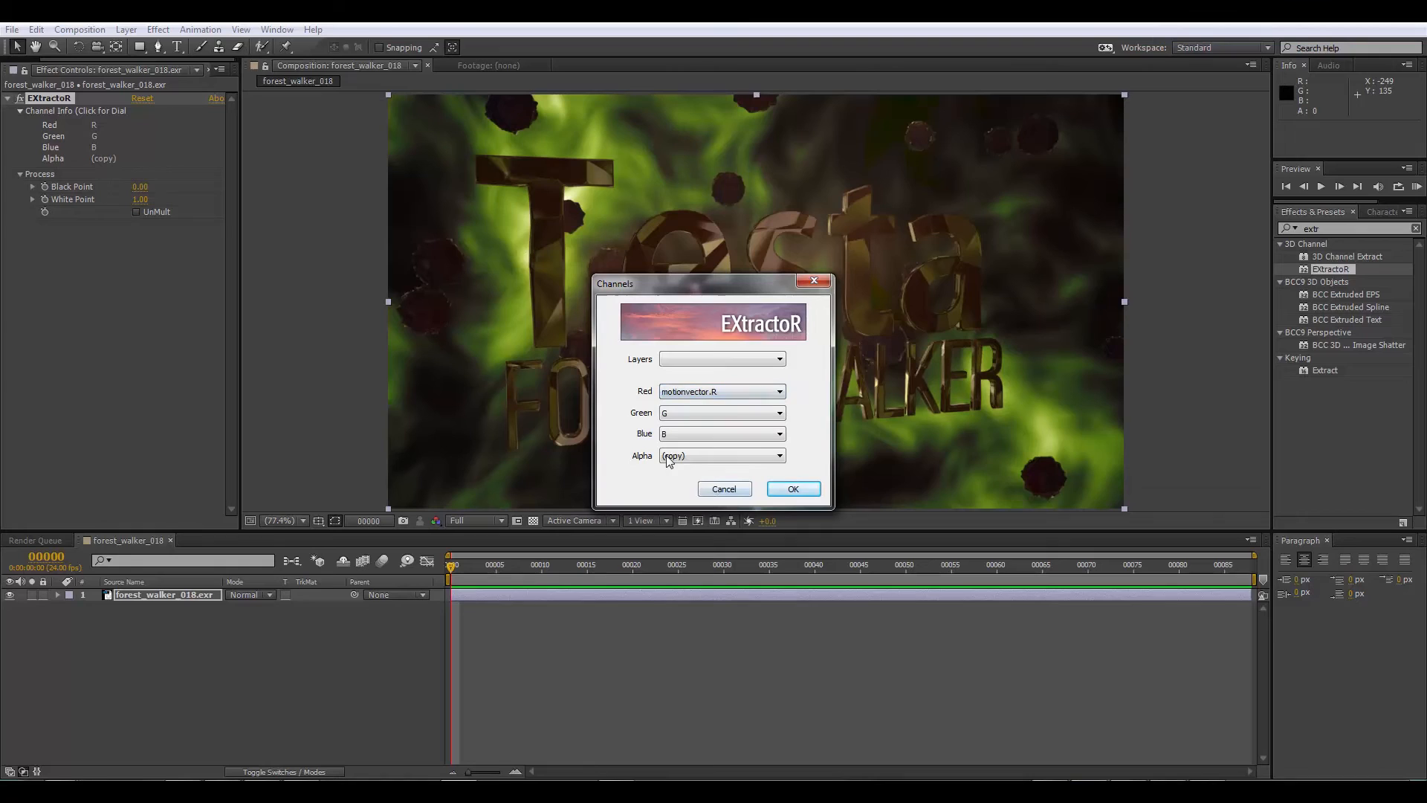
click(717, 414)
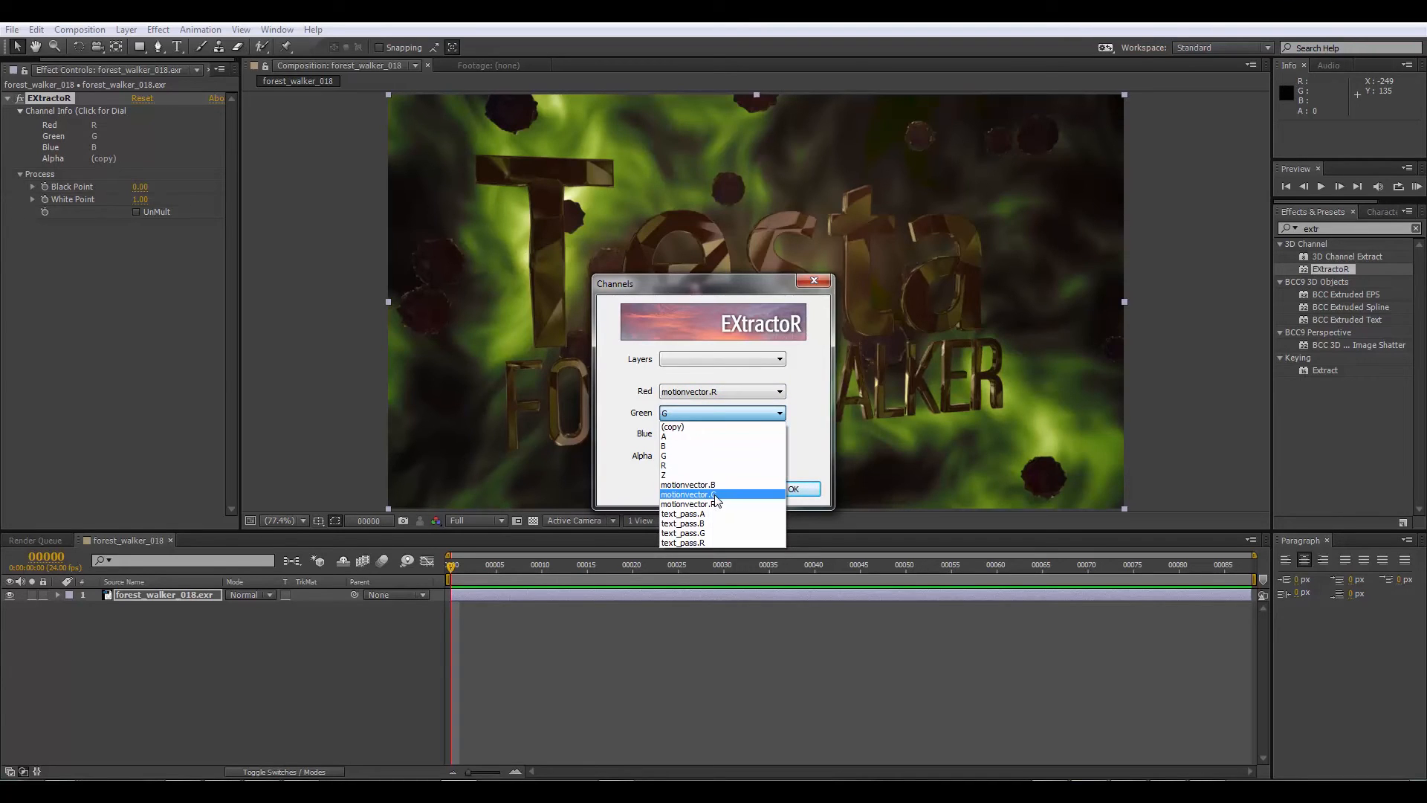
click(715, 495)
click(716, 433)
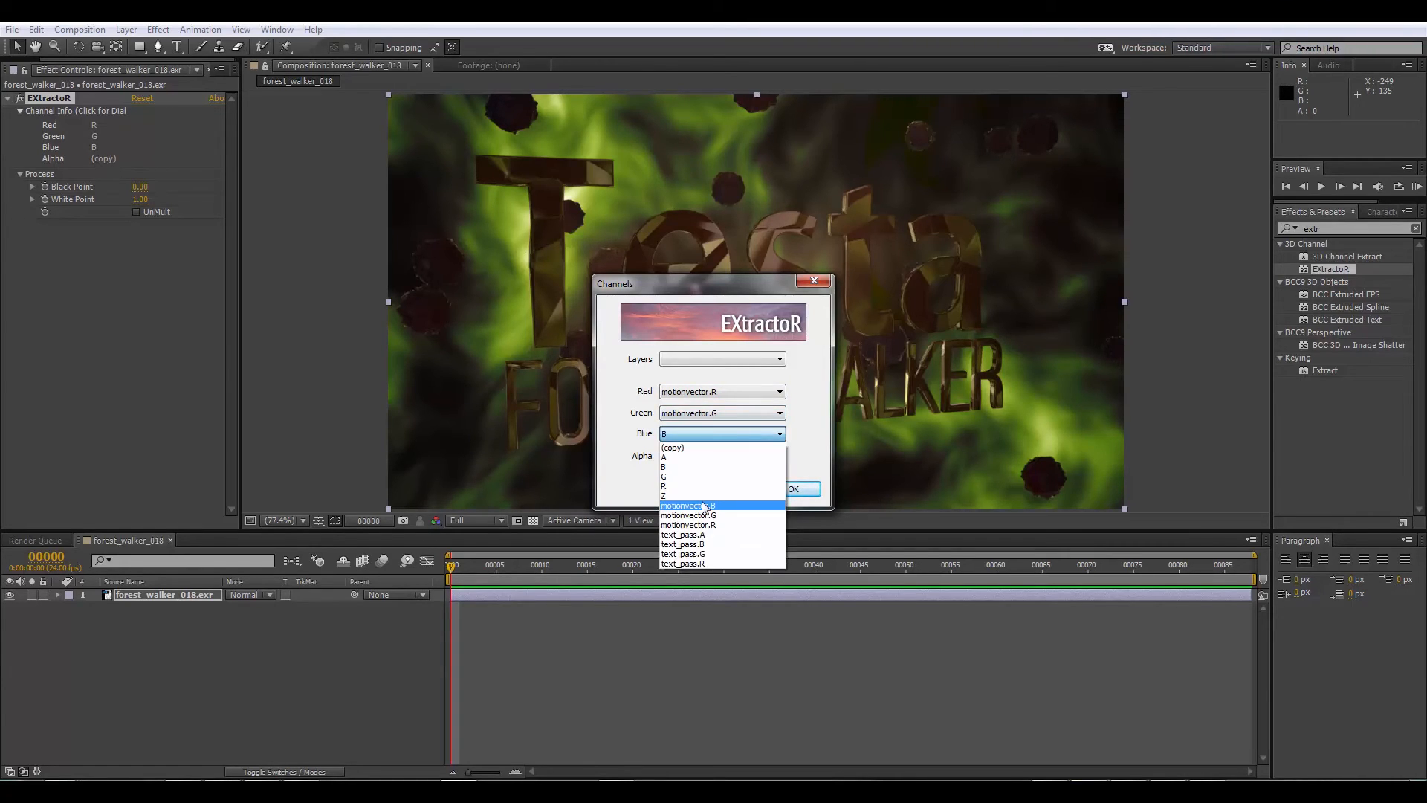
click(715, 507)
click(791, 490)
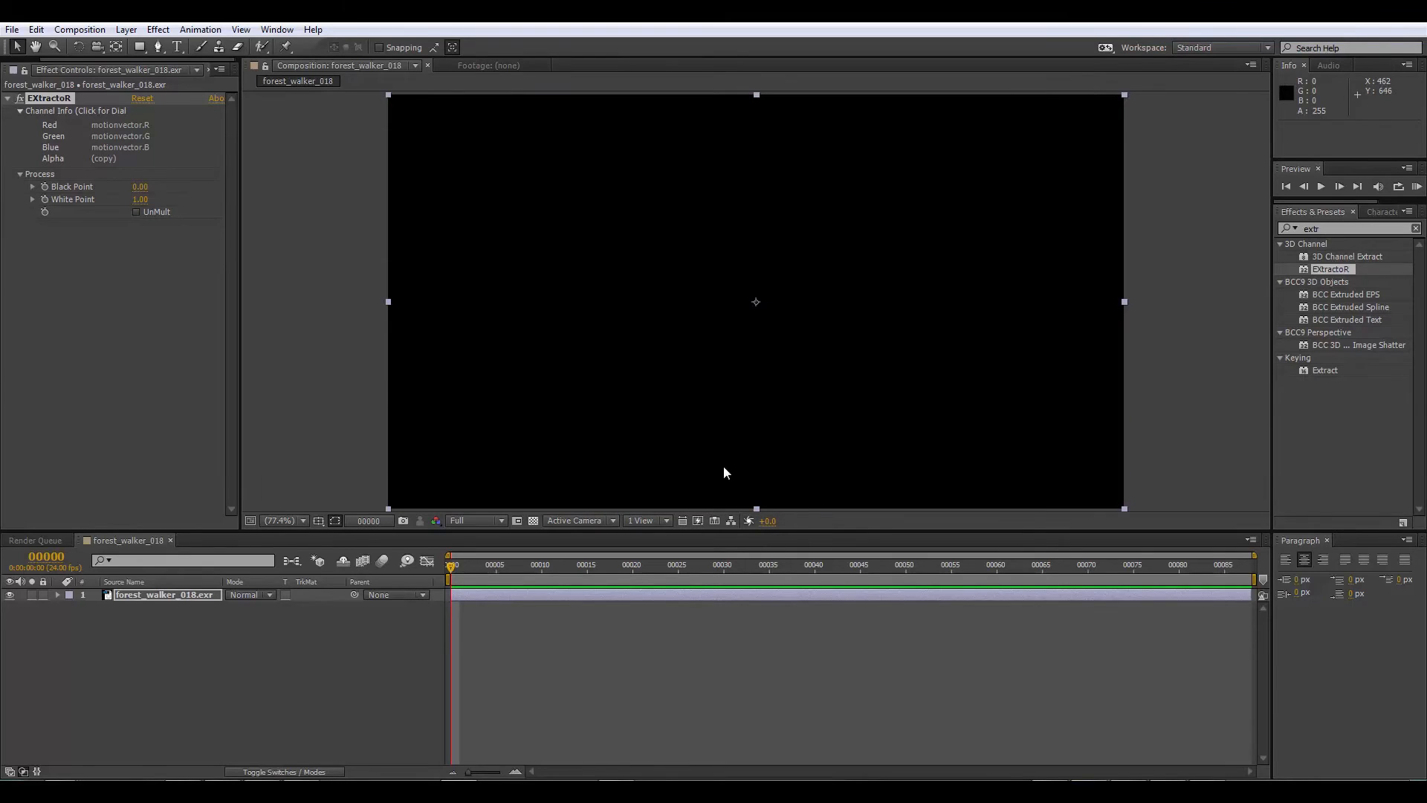
Step: Go to frame 10 and set EXtractoR's Alpha channel to A
drag(462, 569, 543, 567)
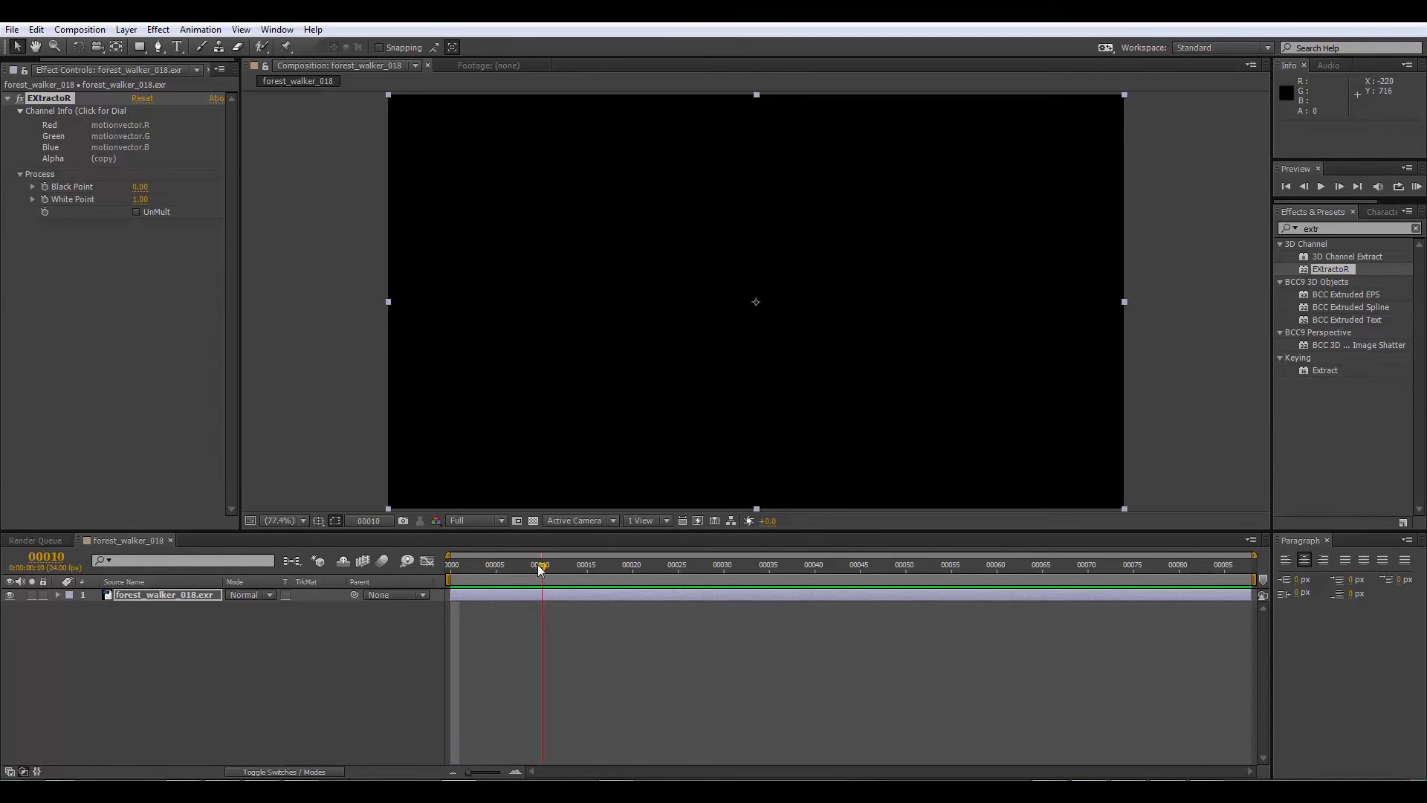
click(104, 152)
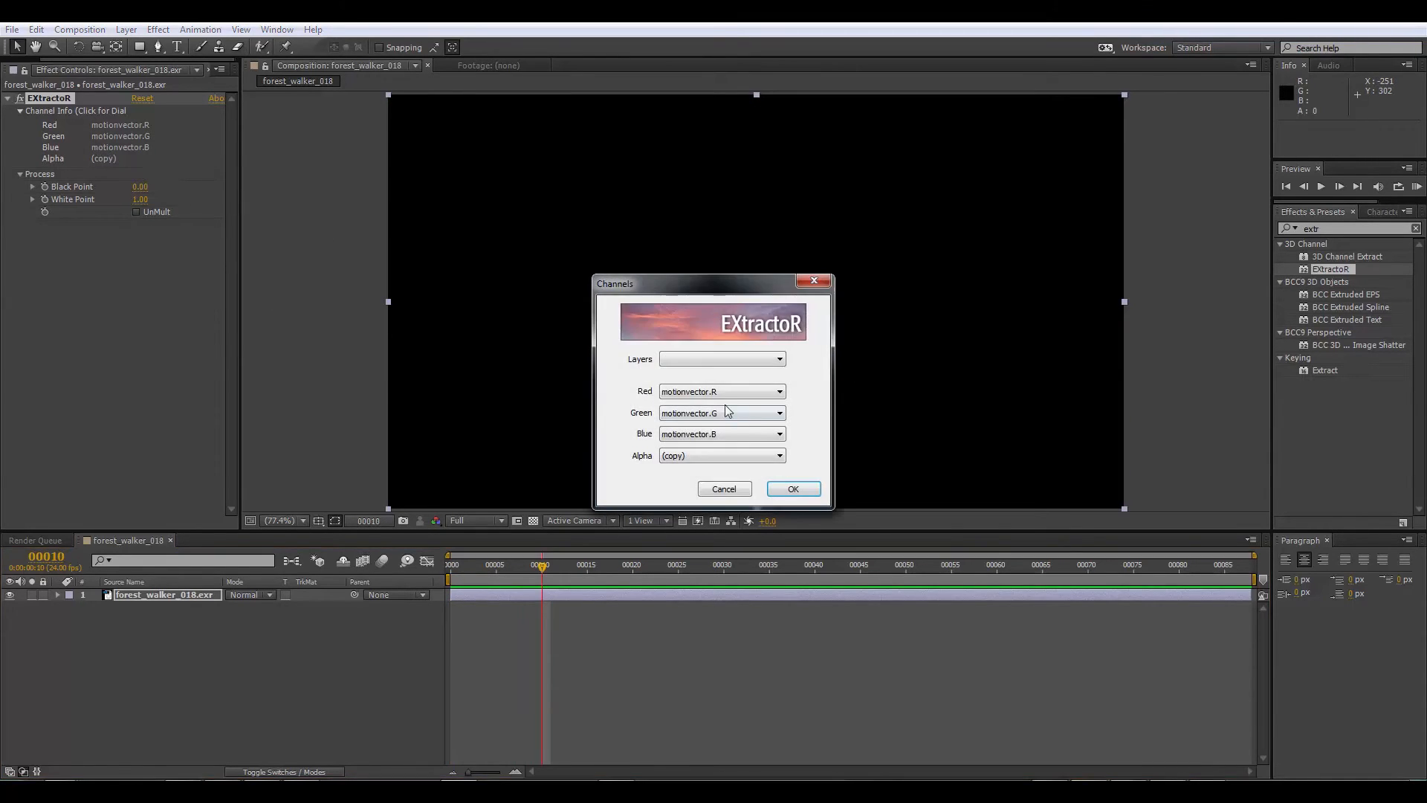
click(694, 456)
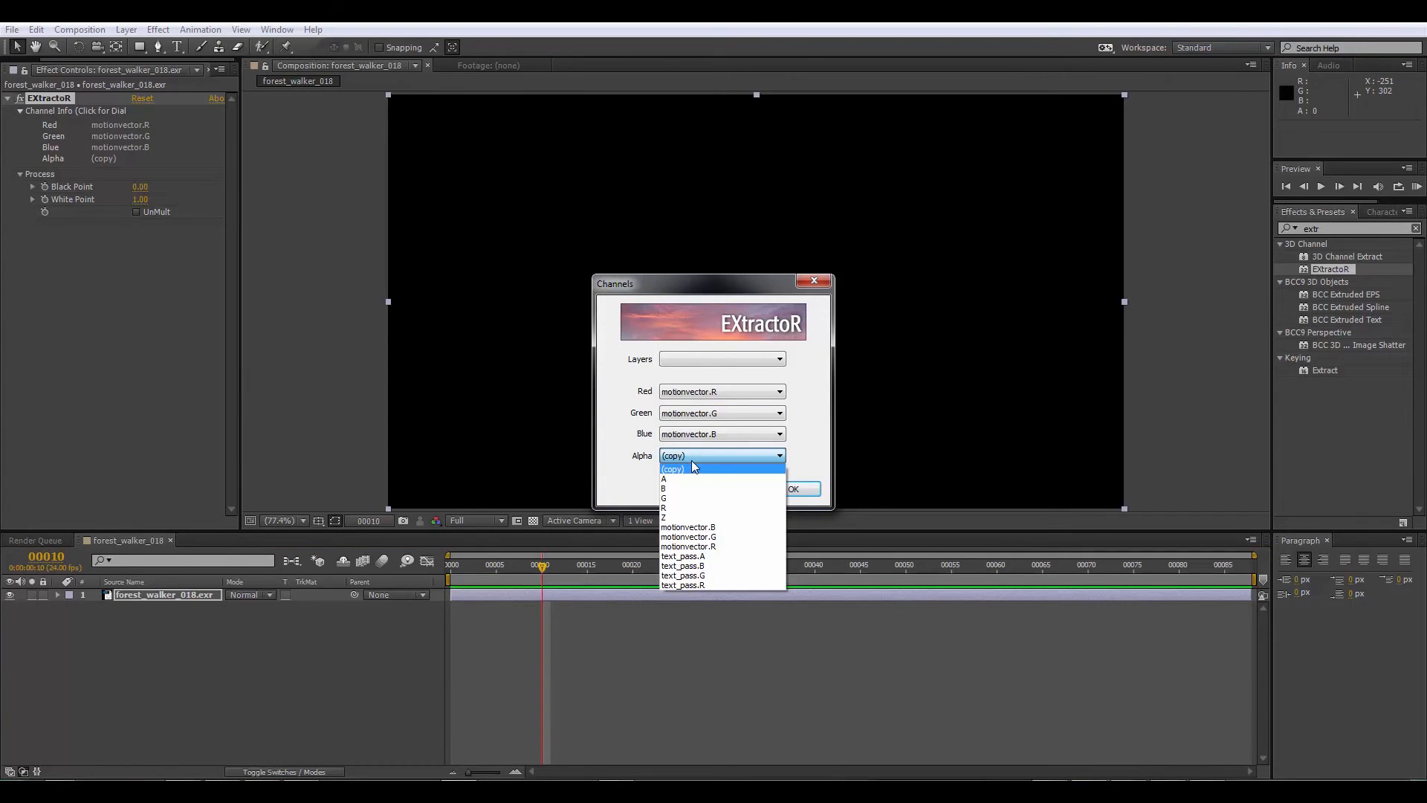
click(695, 469)
click(695, 455)
click(669, 479)
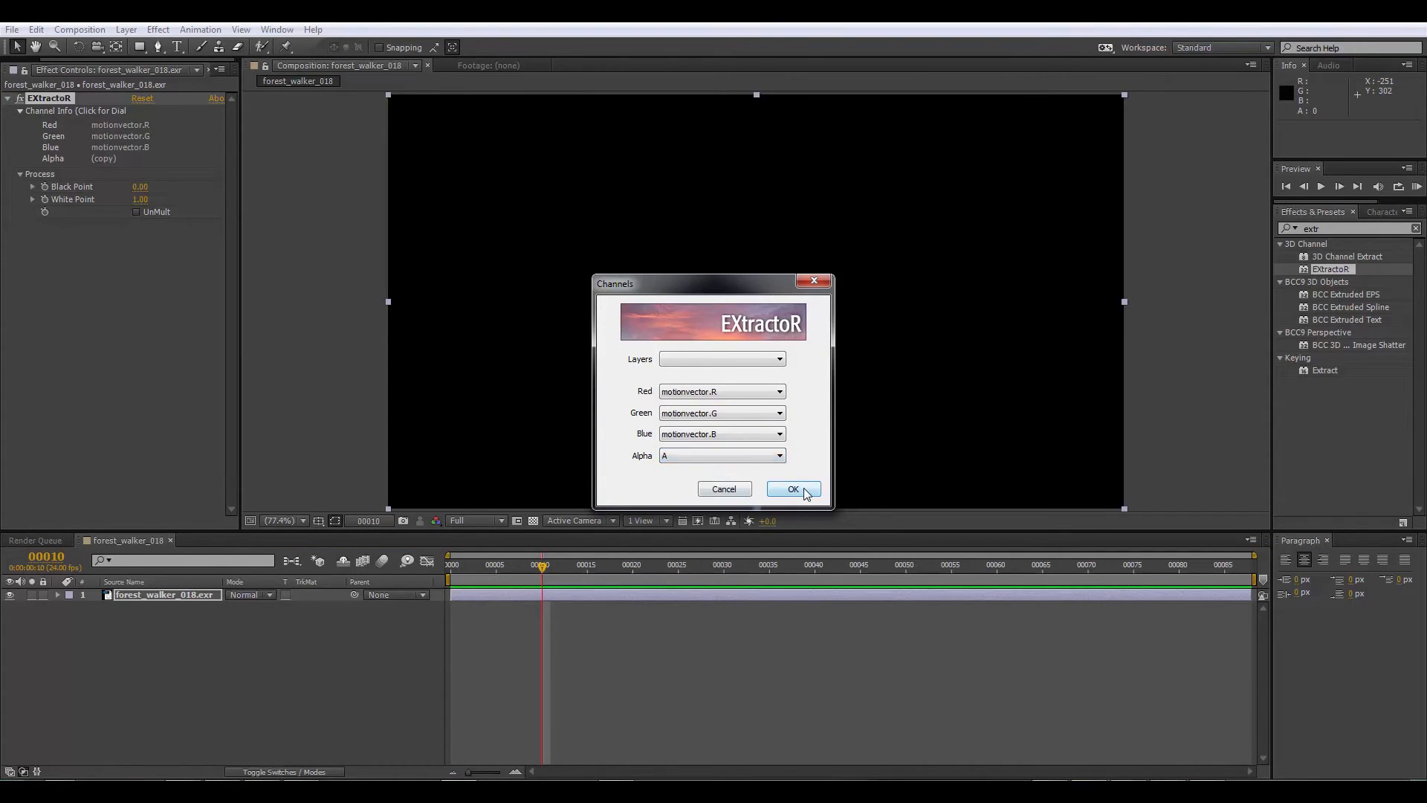
click(793, 489)
Step: Go to frame 35 and assign the Z channel to EXtractoR's Red, Green, Blue and Alpha
drag(544, 569, 770, 540)
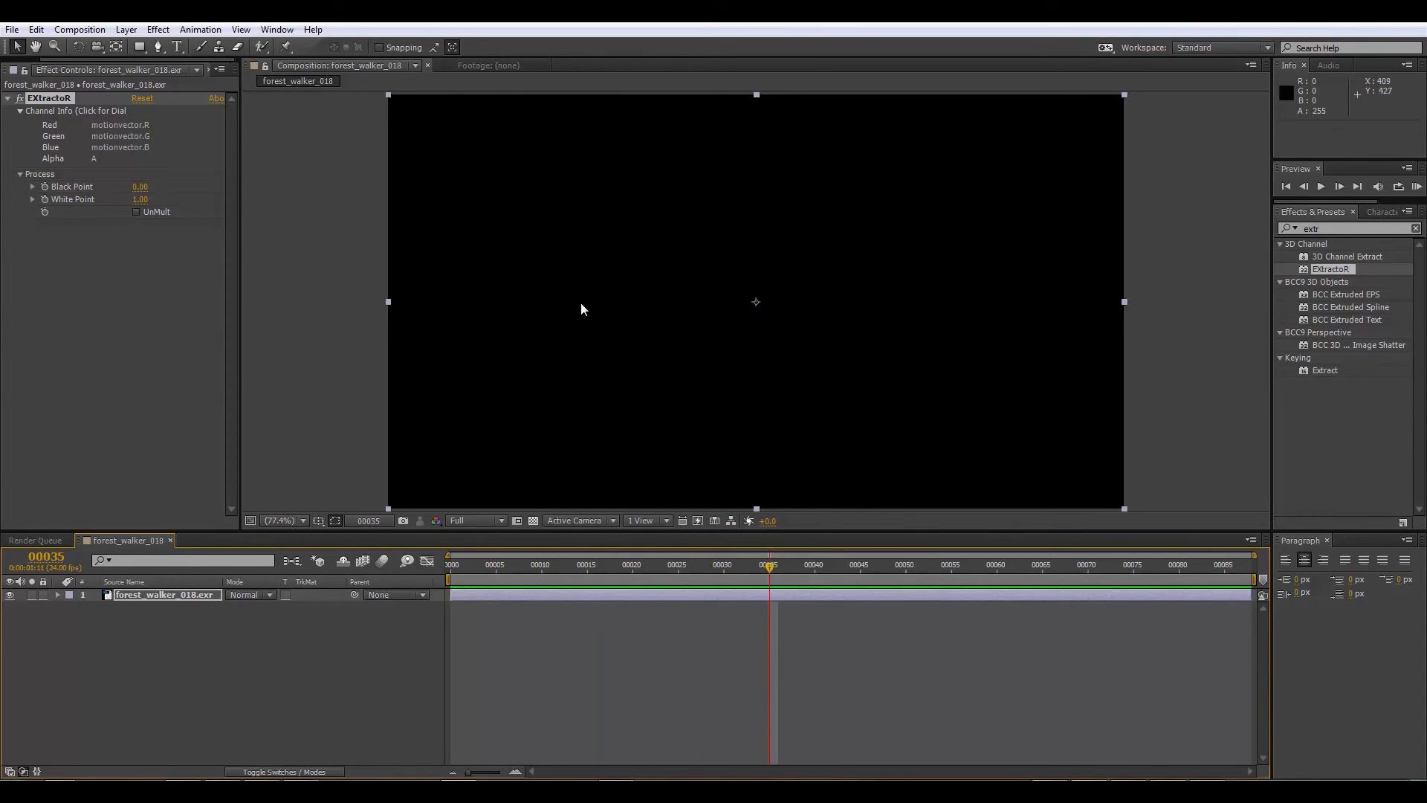
click(124, 136)
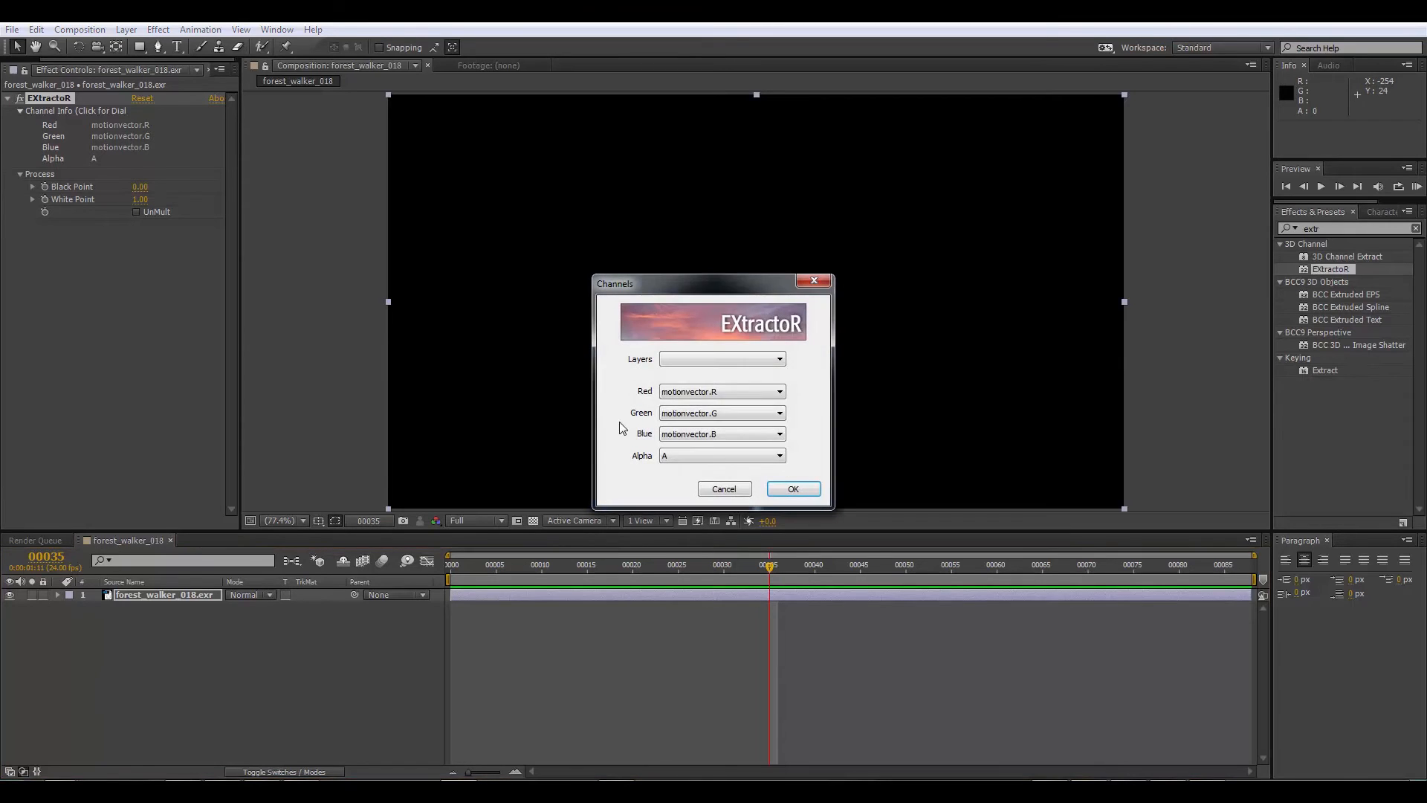
click(691, 398)
click(692, 462)
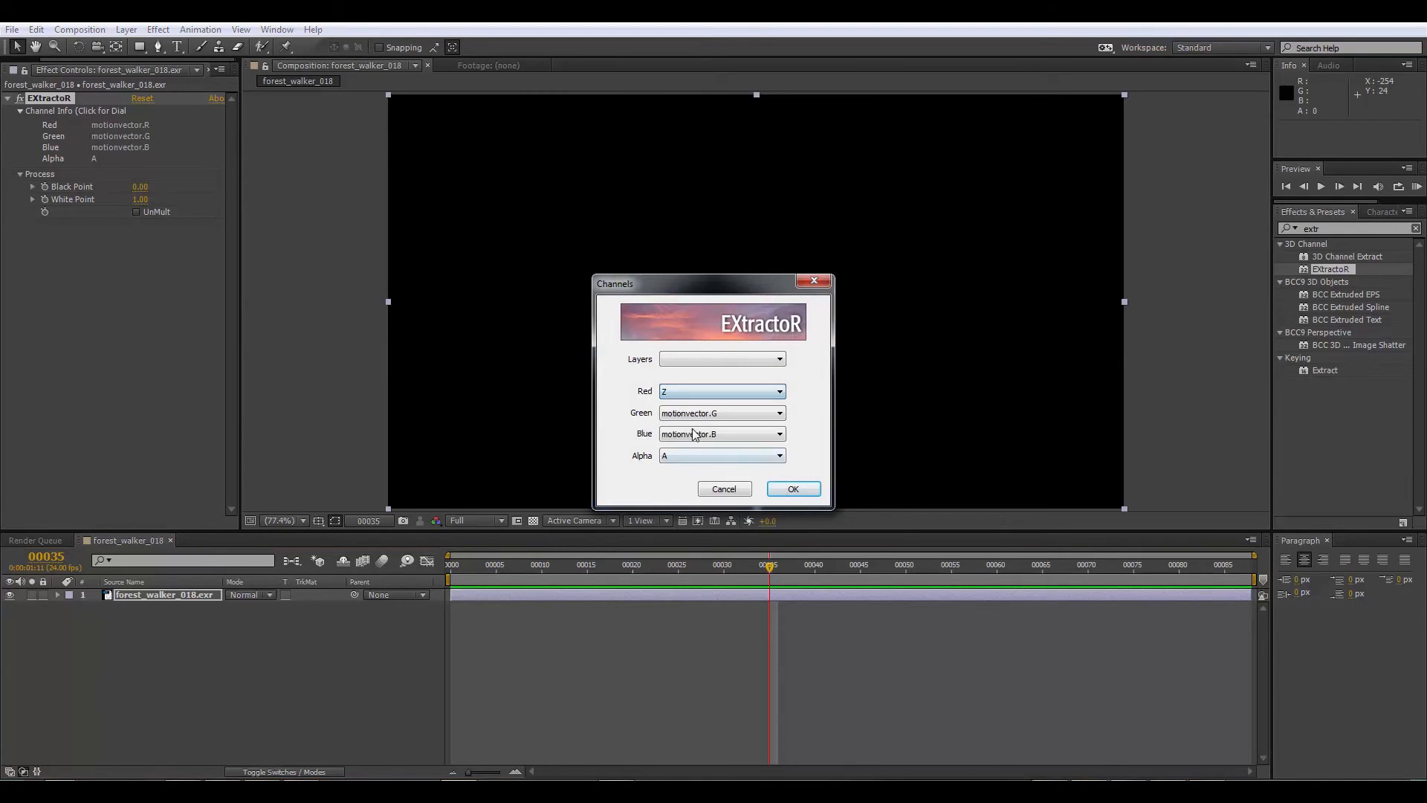
click(694, 414)
click(674, 475)
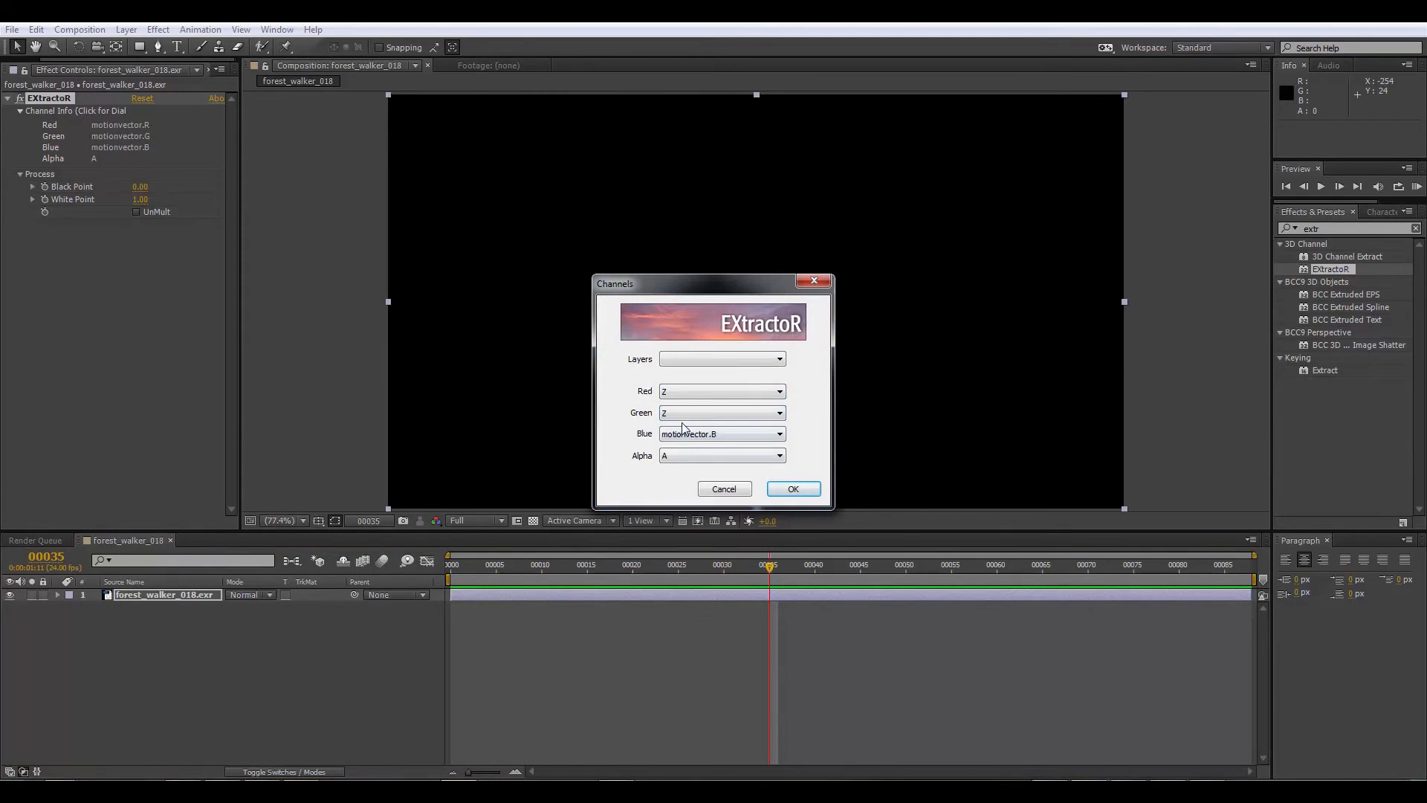
click(685, 434)
click(678, 496)
click(695, 455)
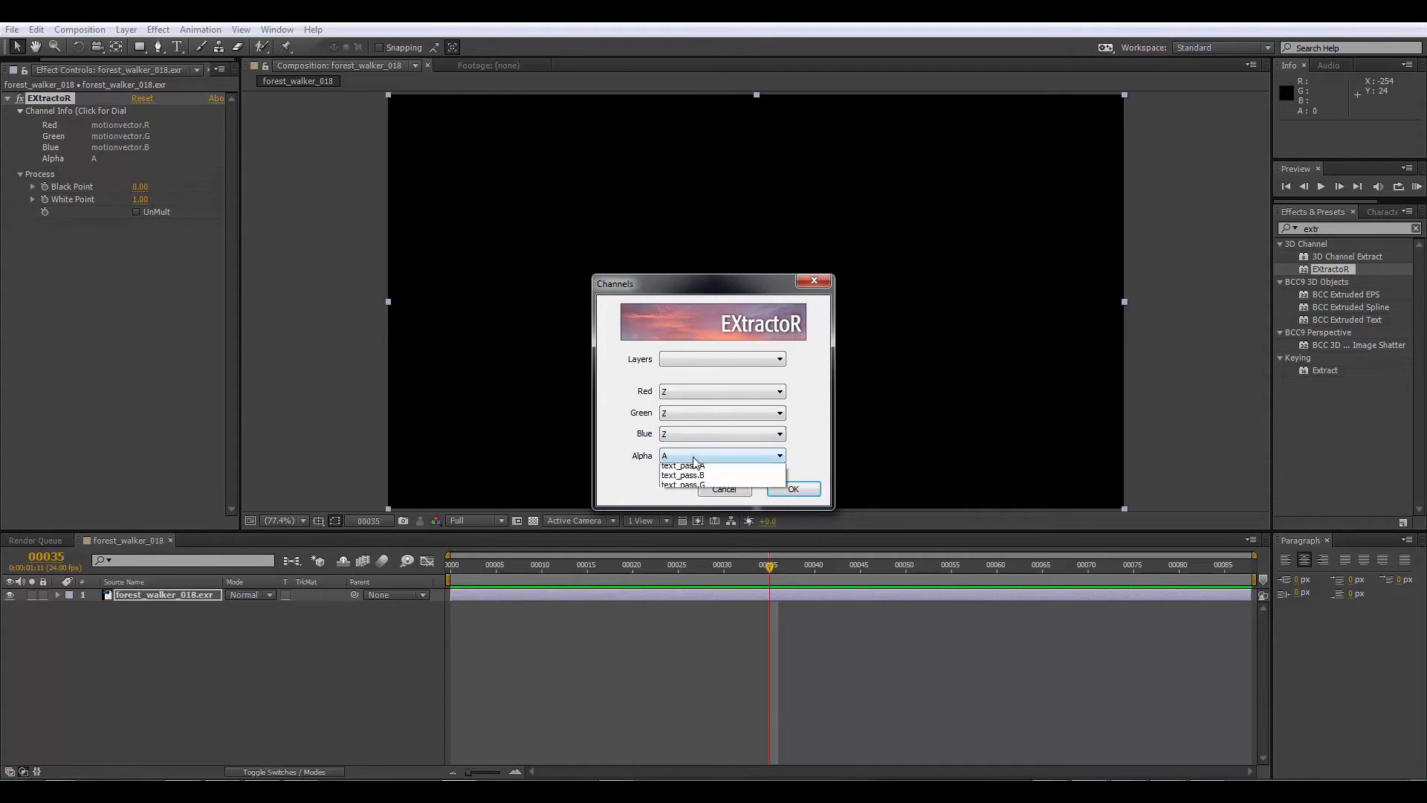
click(671, 519)
click(773, 490)
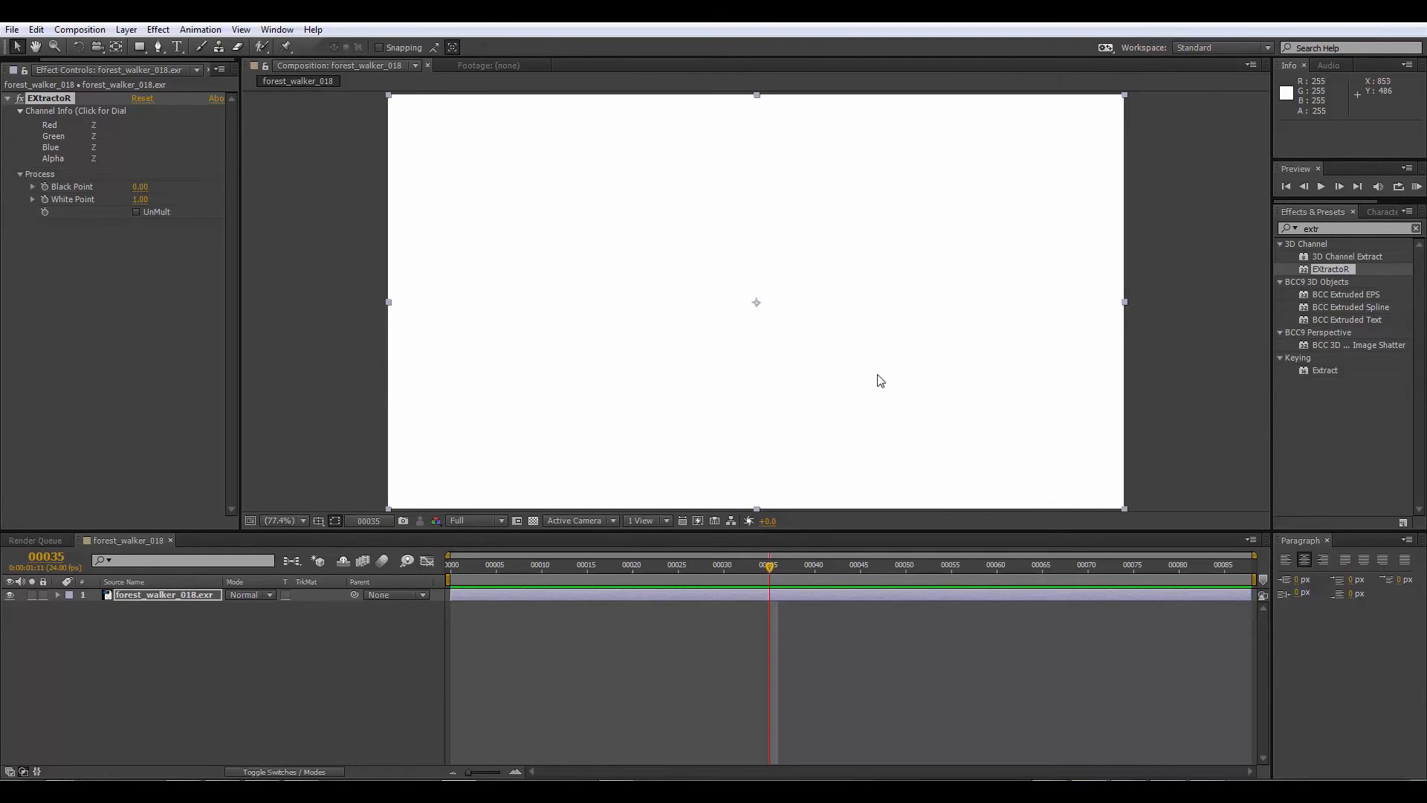
Step: Set the project's color depth to 32 bits per channel (float) in the Project Settings
drag(69, 59, 29, 60)
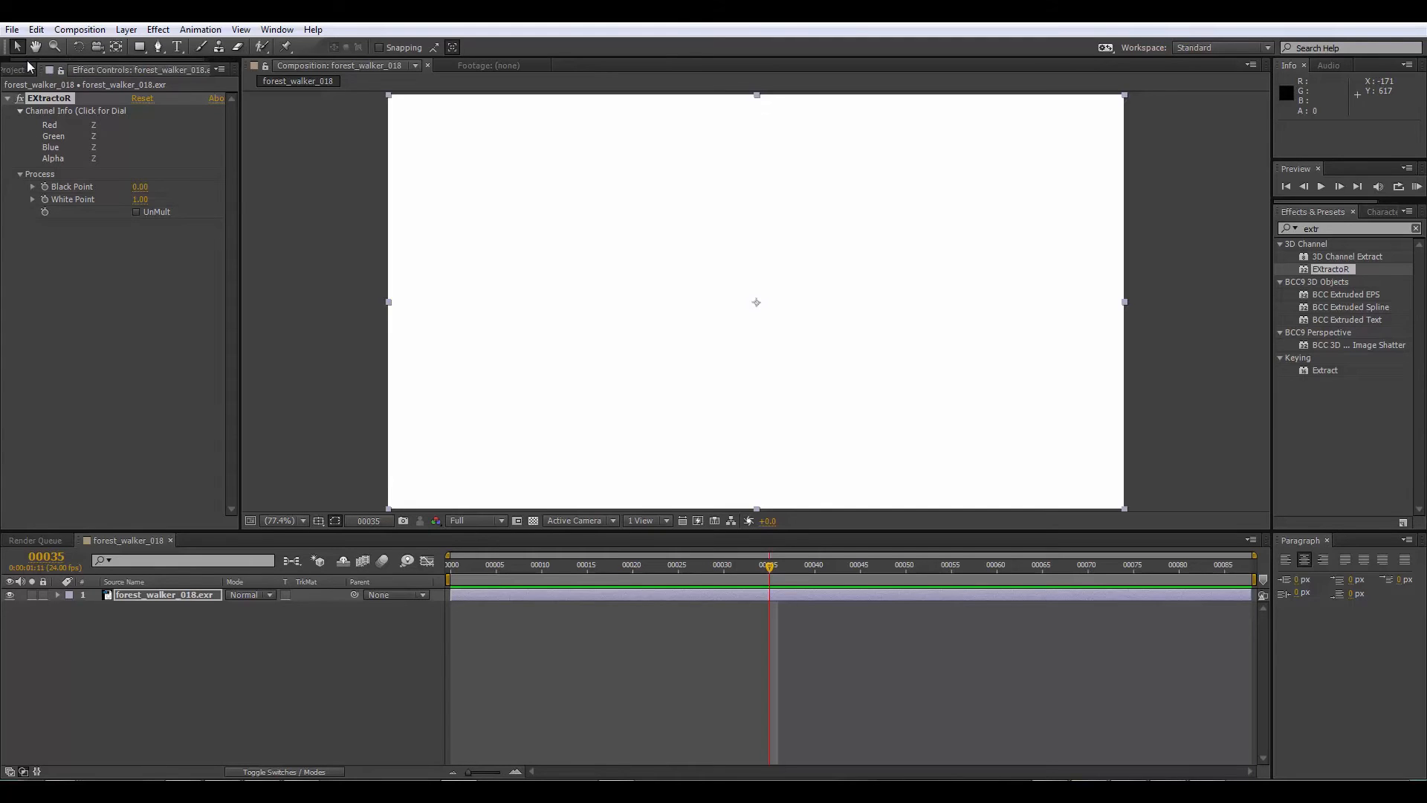
click(23, 70)
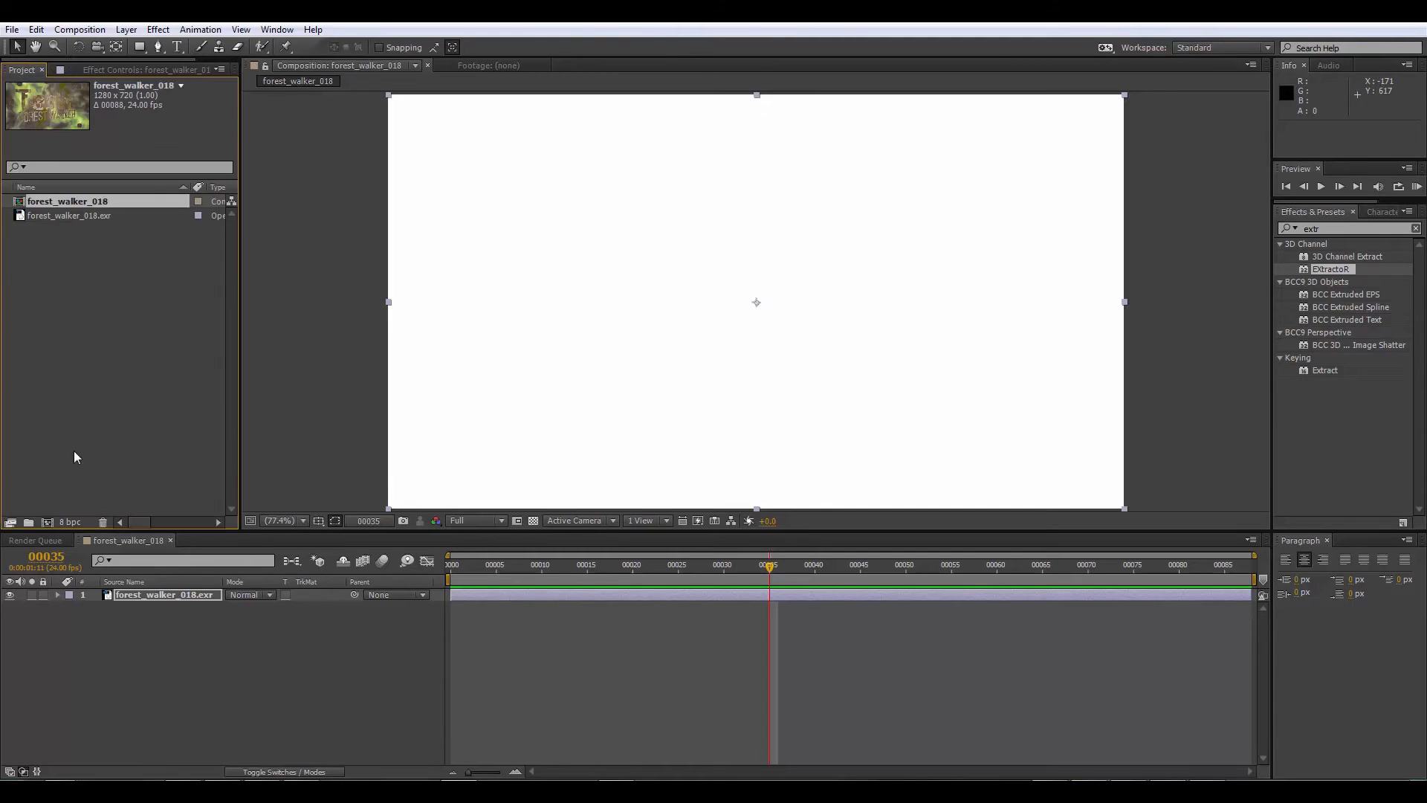
click(47, 522)
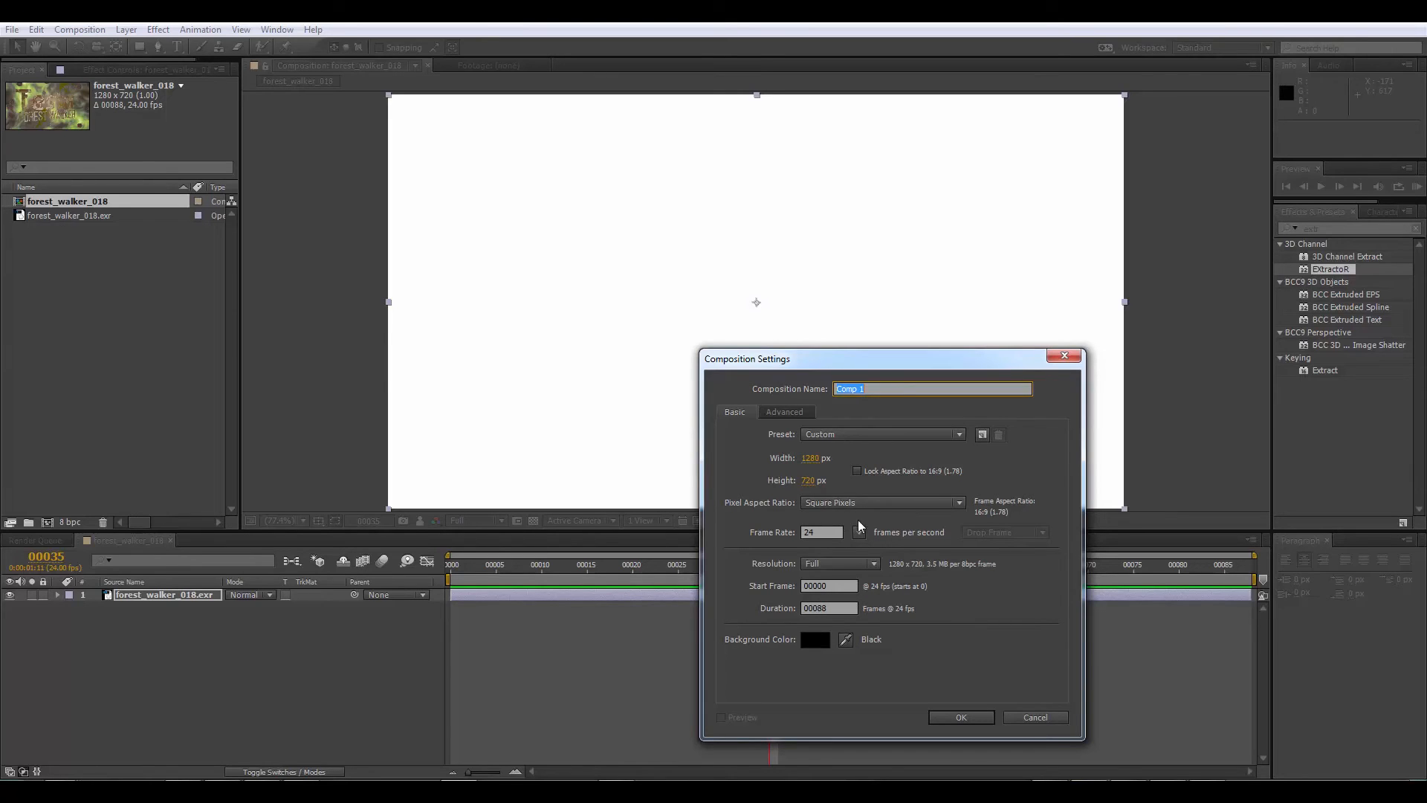
click(1032, 715)
click(69, 521)
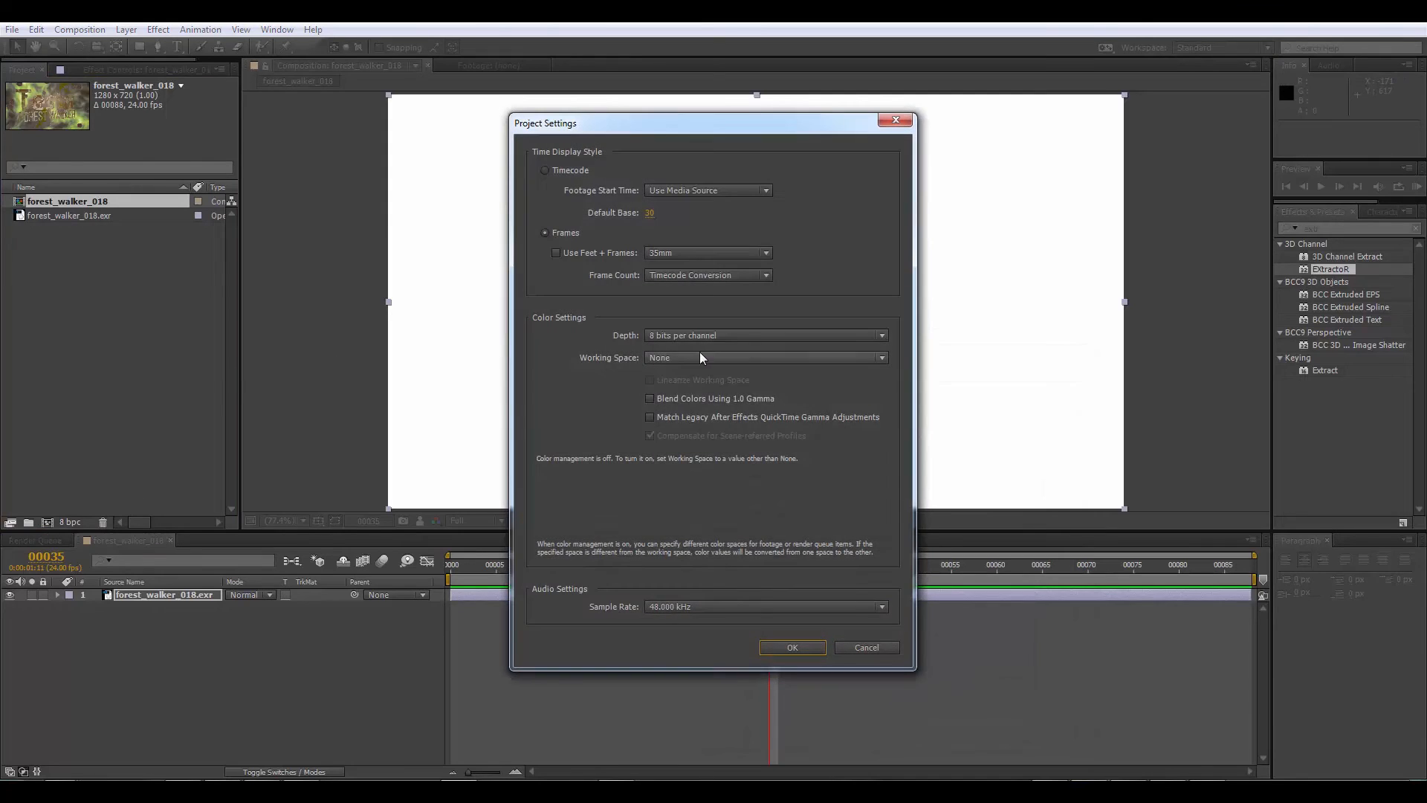
click(699, 335)
click(699, 385)
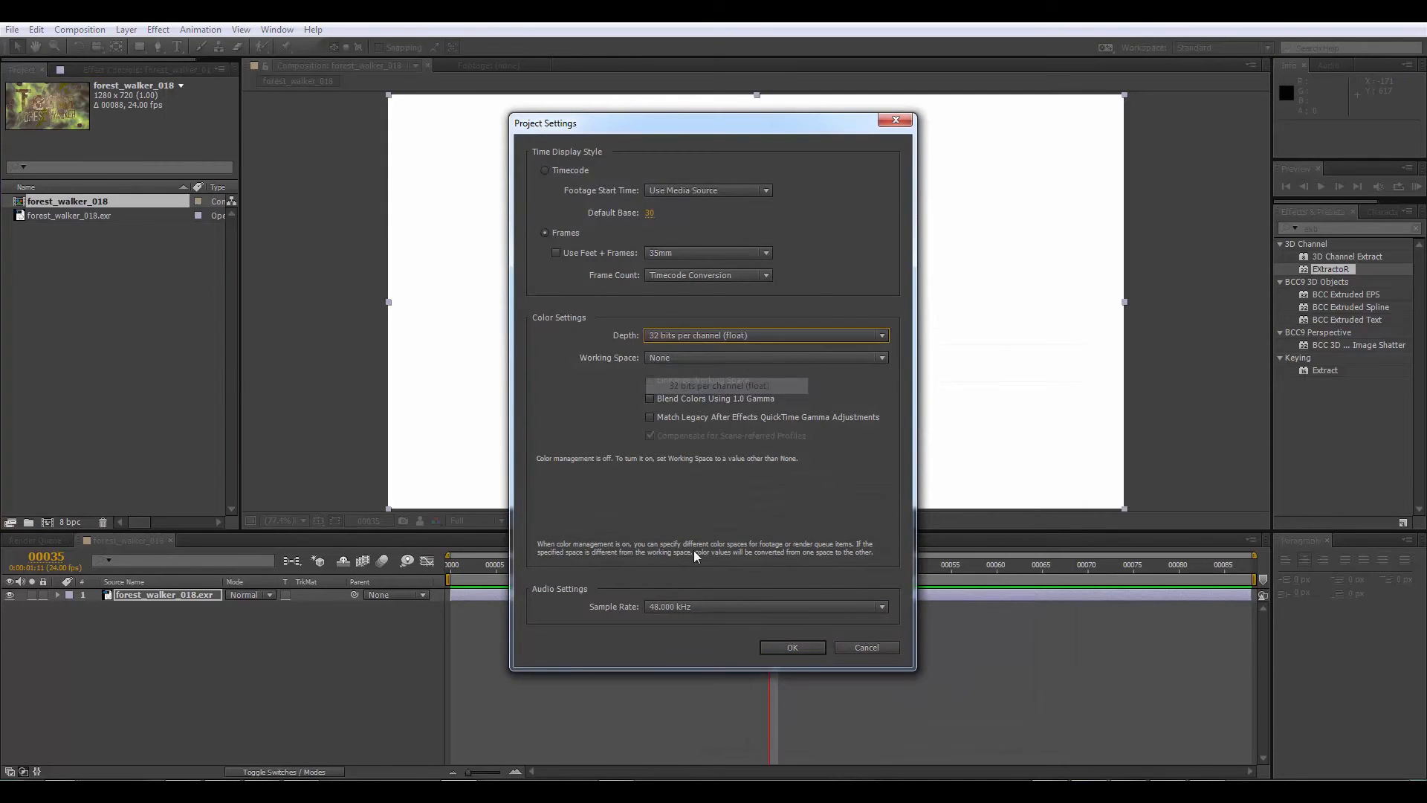
click(785, 647)
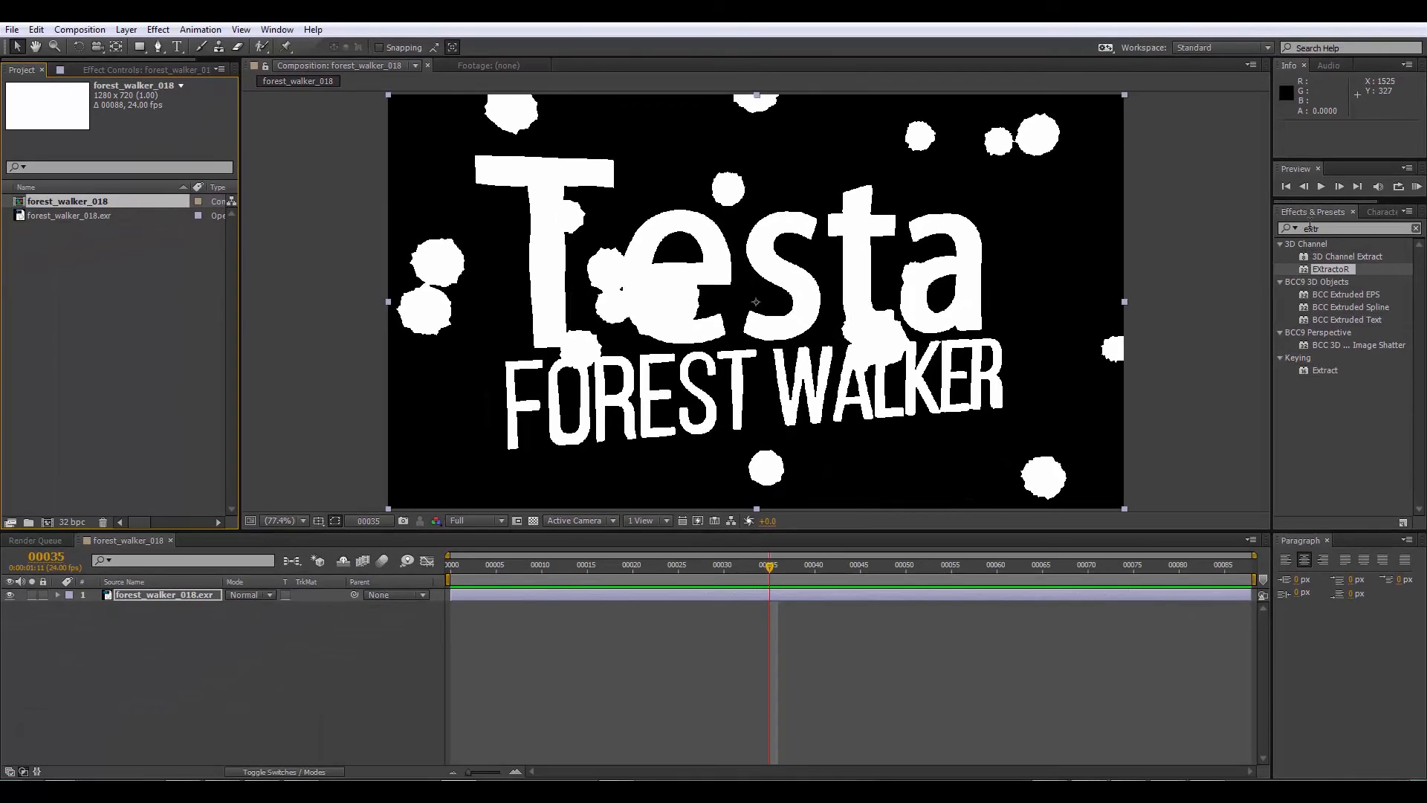
Step: Find the FL Depth Of Field effect and apply it to the forest_walker_018.exr layer
click(1307, 228)
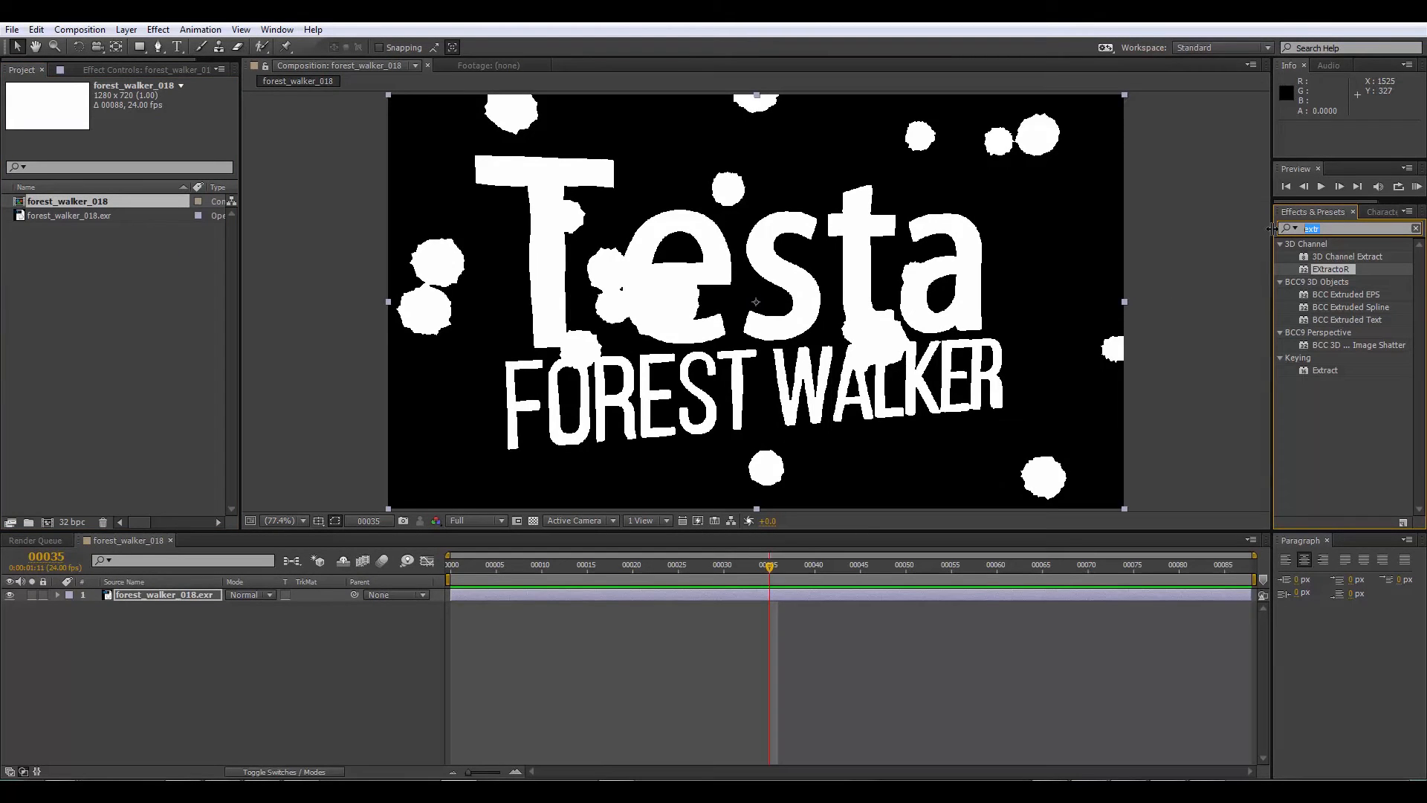
text(fl)
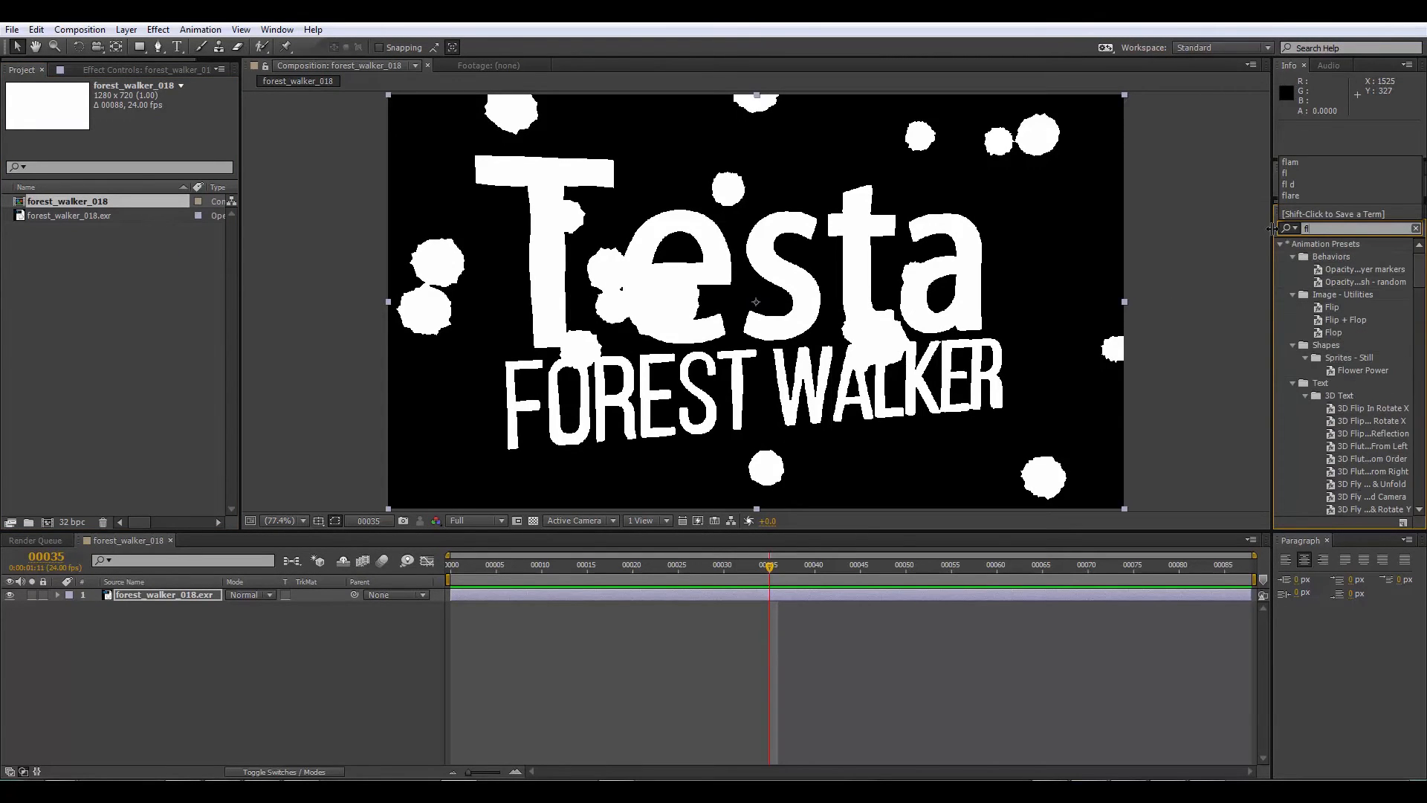
drag(1419, 275, 1409, 495)
click(1348, 377)
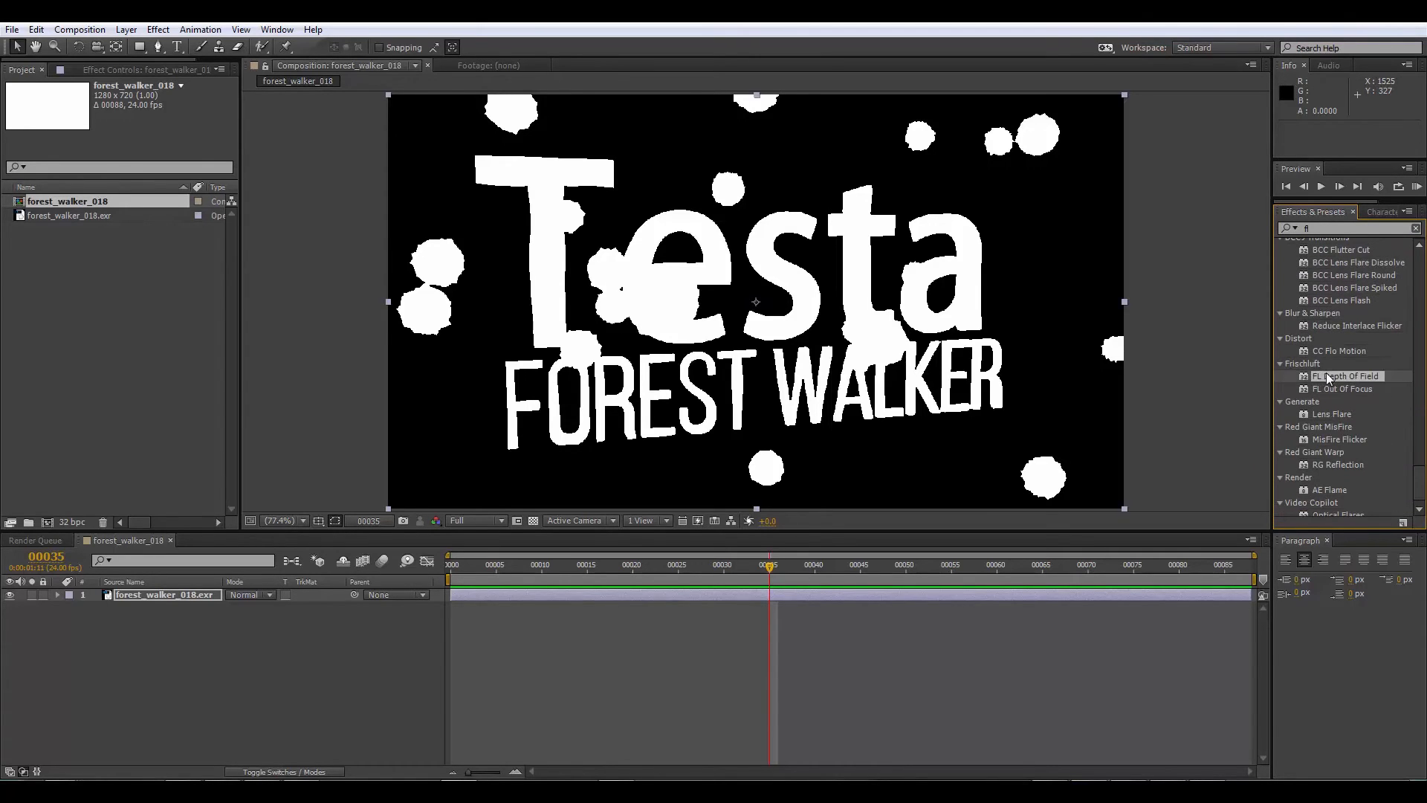
drag(1326, 372, 109, 381)
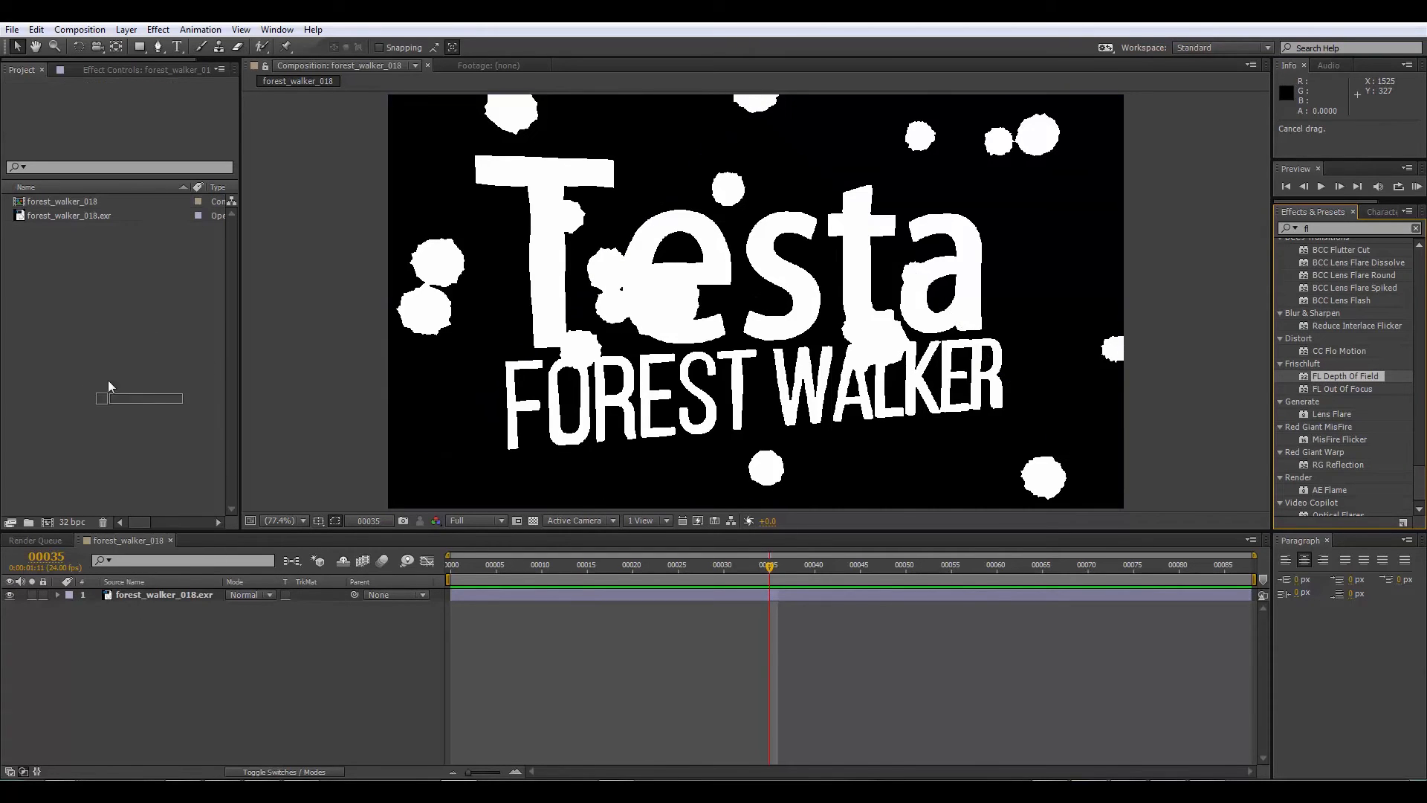
drag(169, 618, 187, 596)
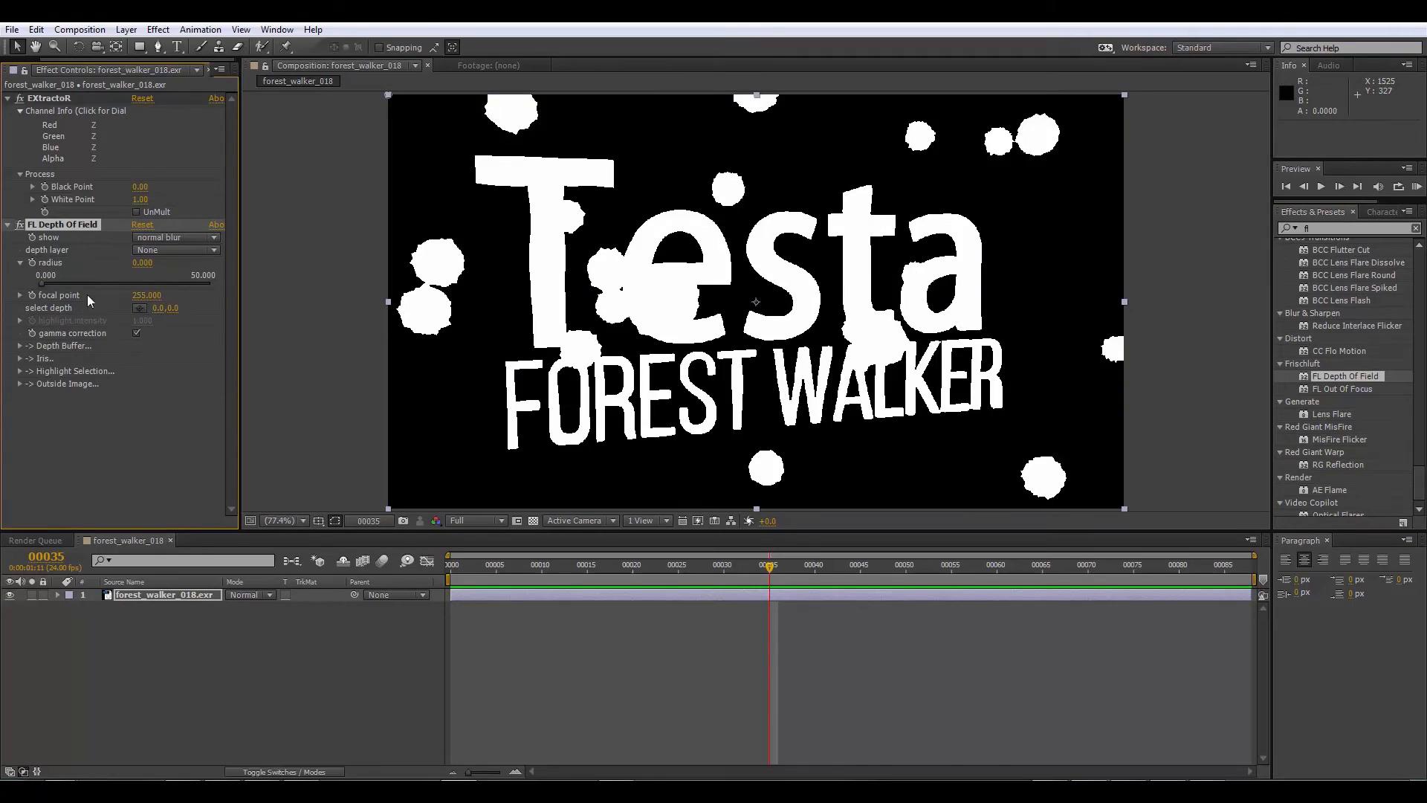
Step: Rename the forest_walker_018.exr layer in the composition as Z
click(159, 249)
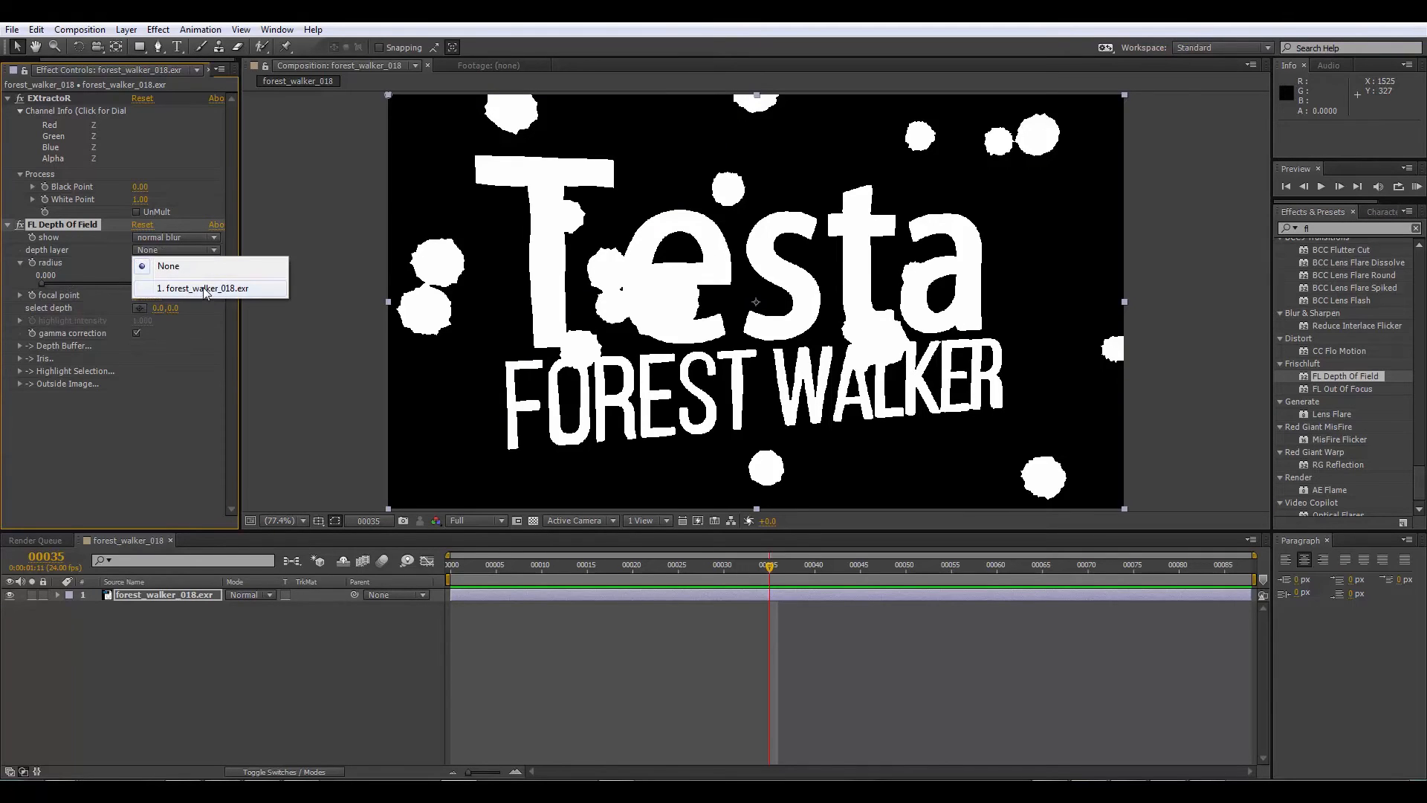
click(197, 594)
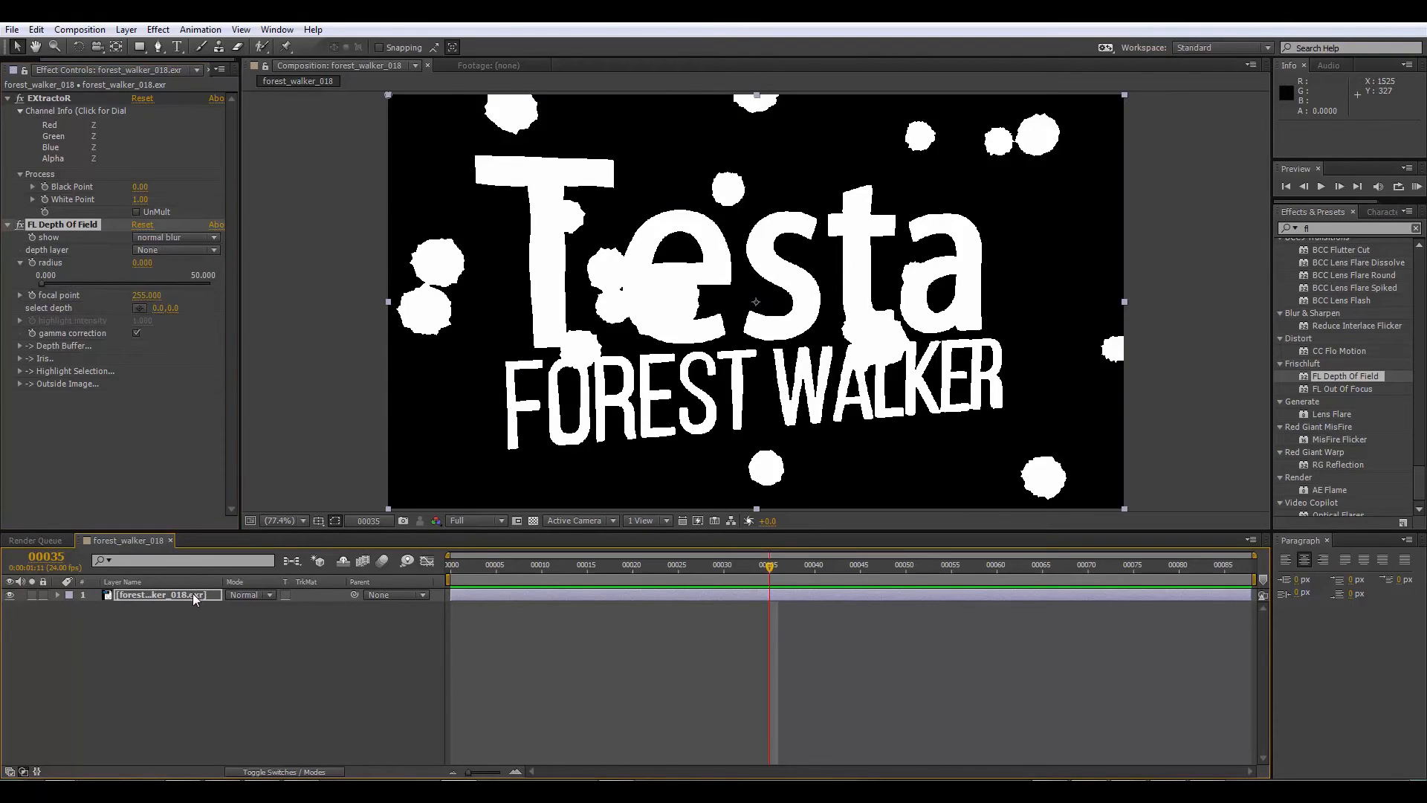
key(Return)
text(Z)
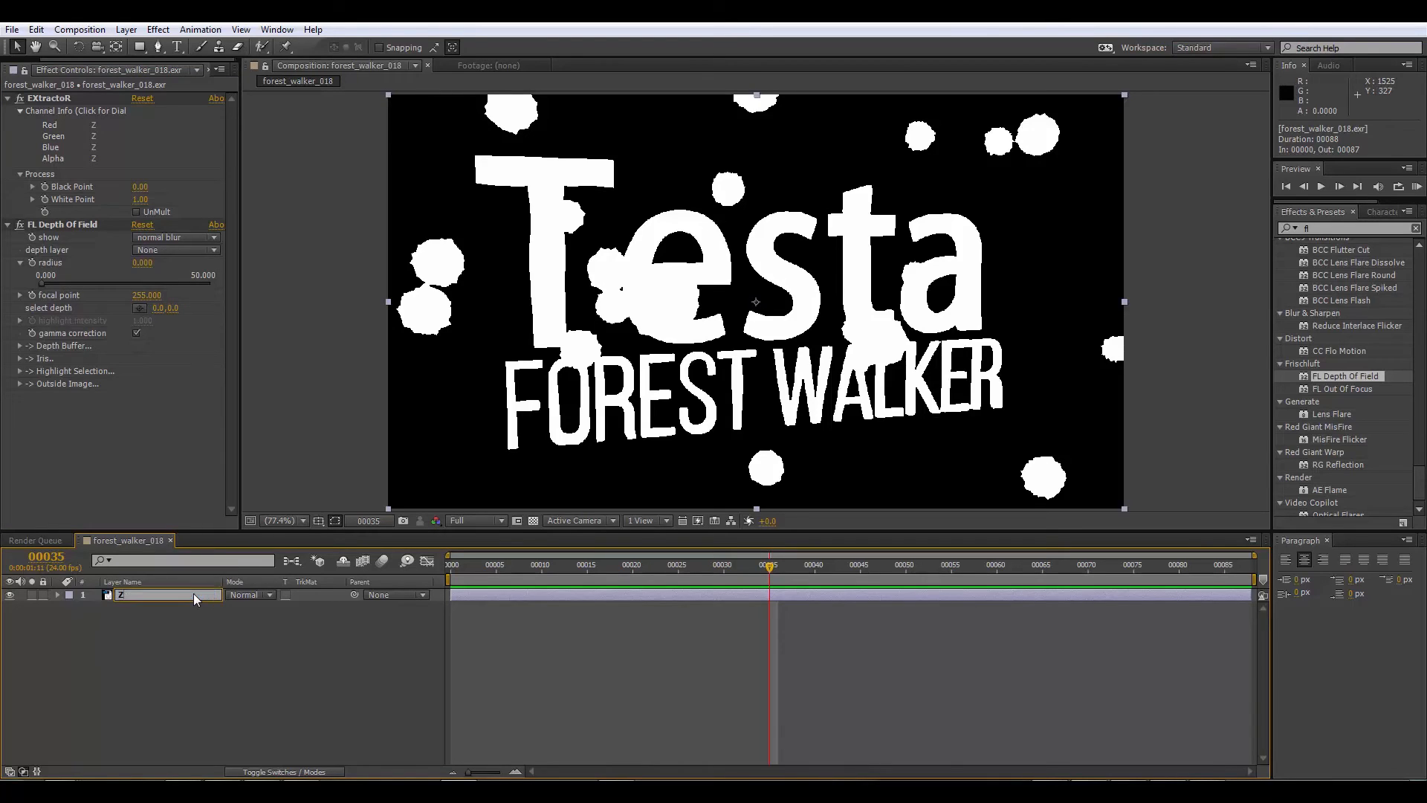
click(152, 623)
Step: Duplicate the Z layer and rename the copy as orig
click(139, 592)
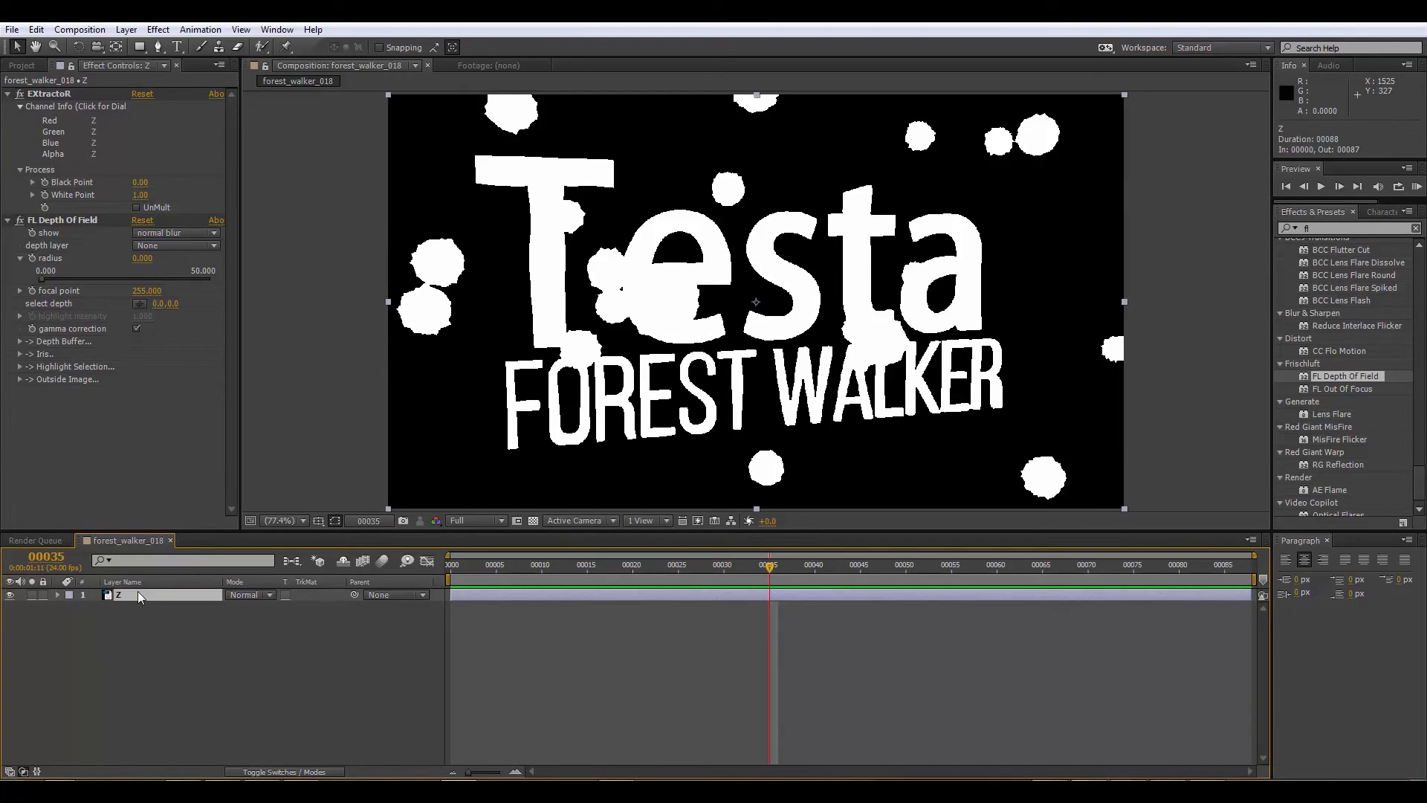
key(ctrl+d)
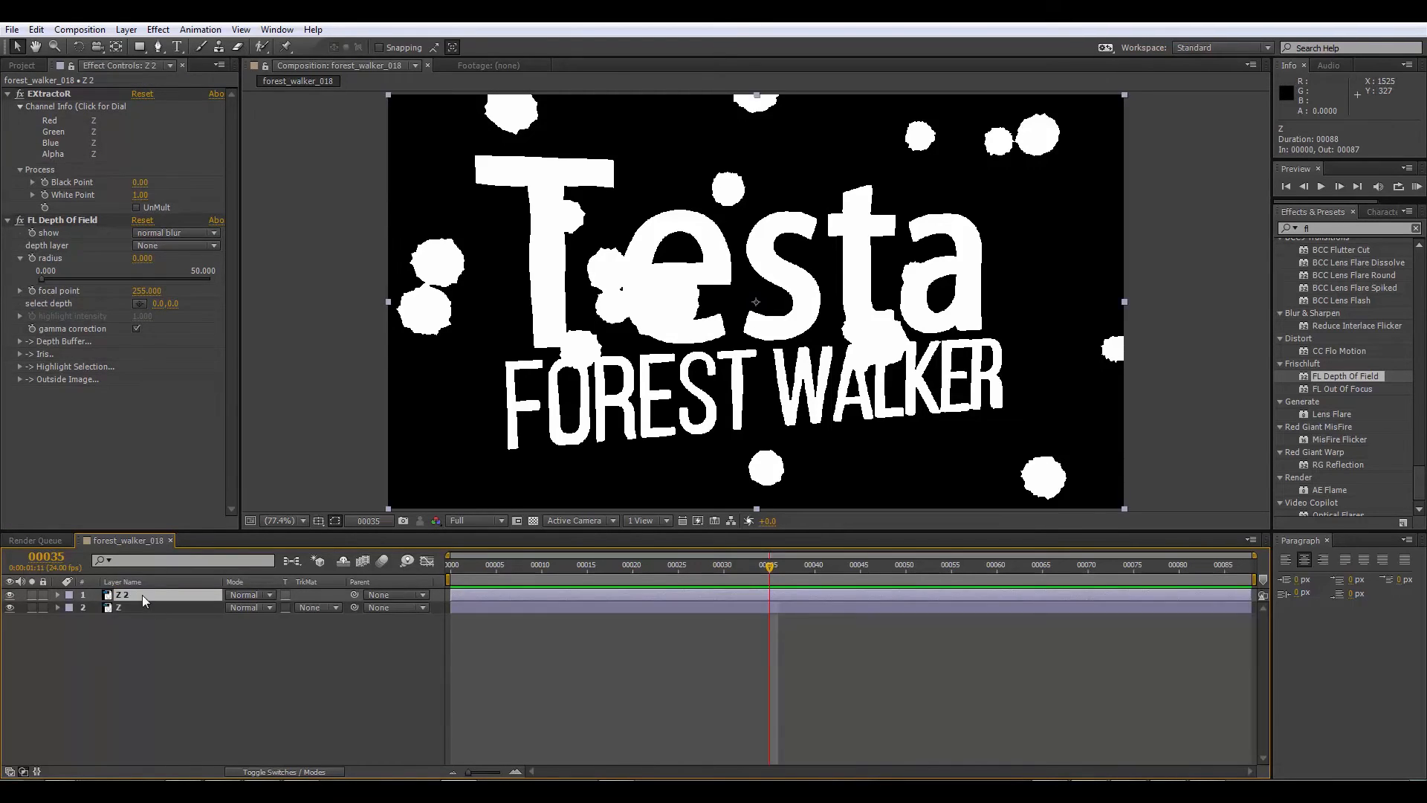
key(Return)
text(orig)
click(124, 616)
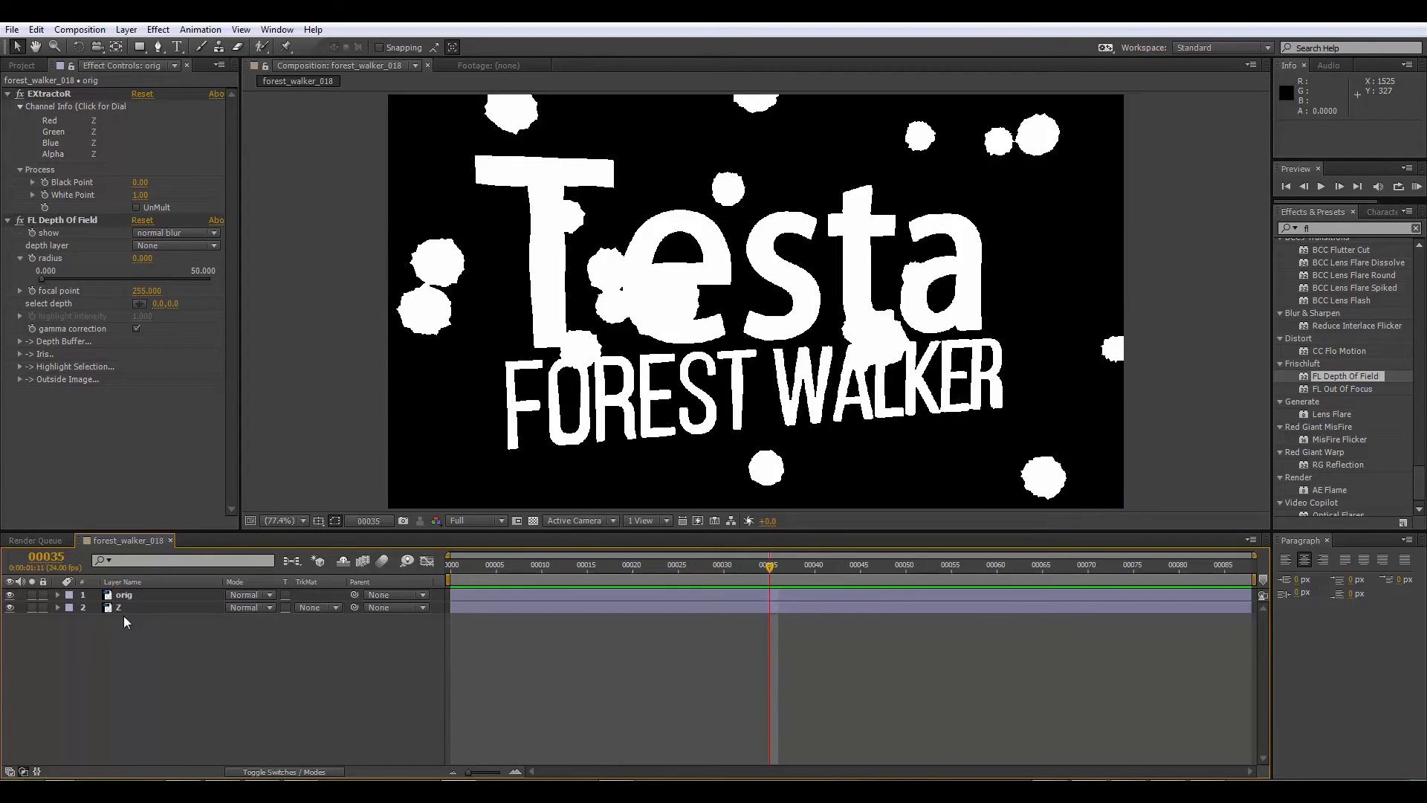
Step: Remove the EXtractoR effect from the orig layer
click(128, 592)
click(58, 94)
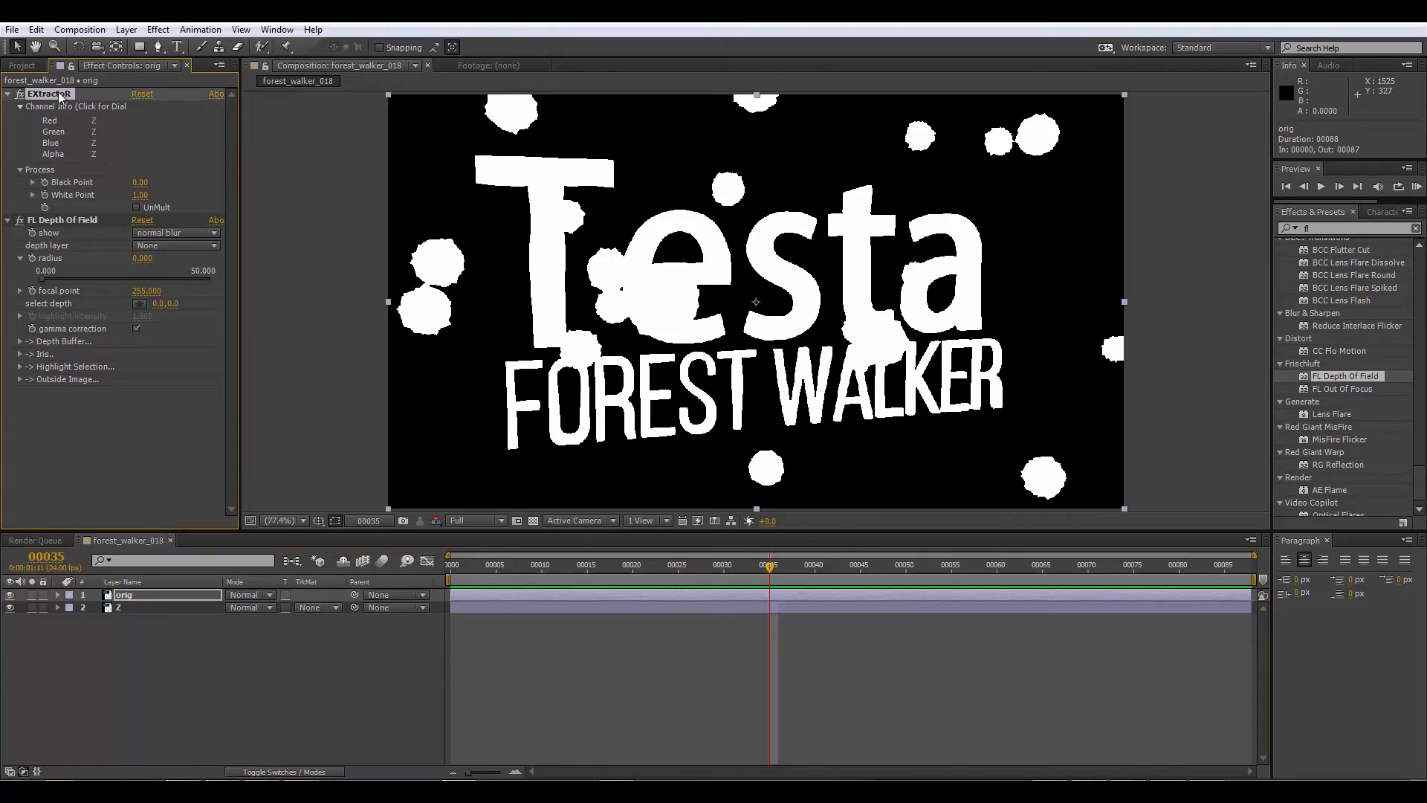
key(Delete)
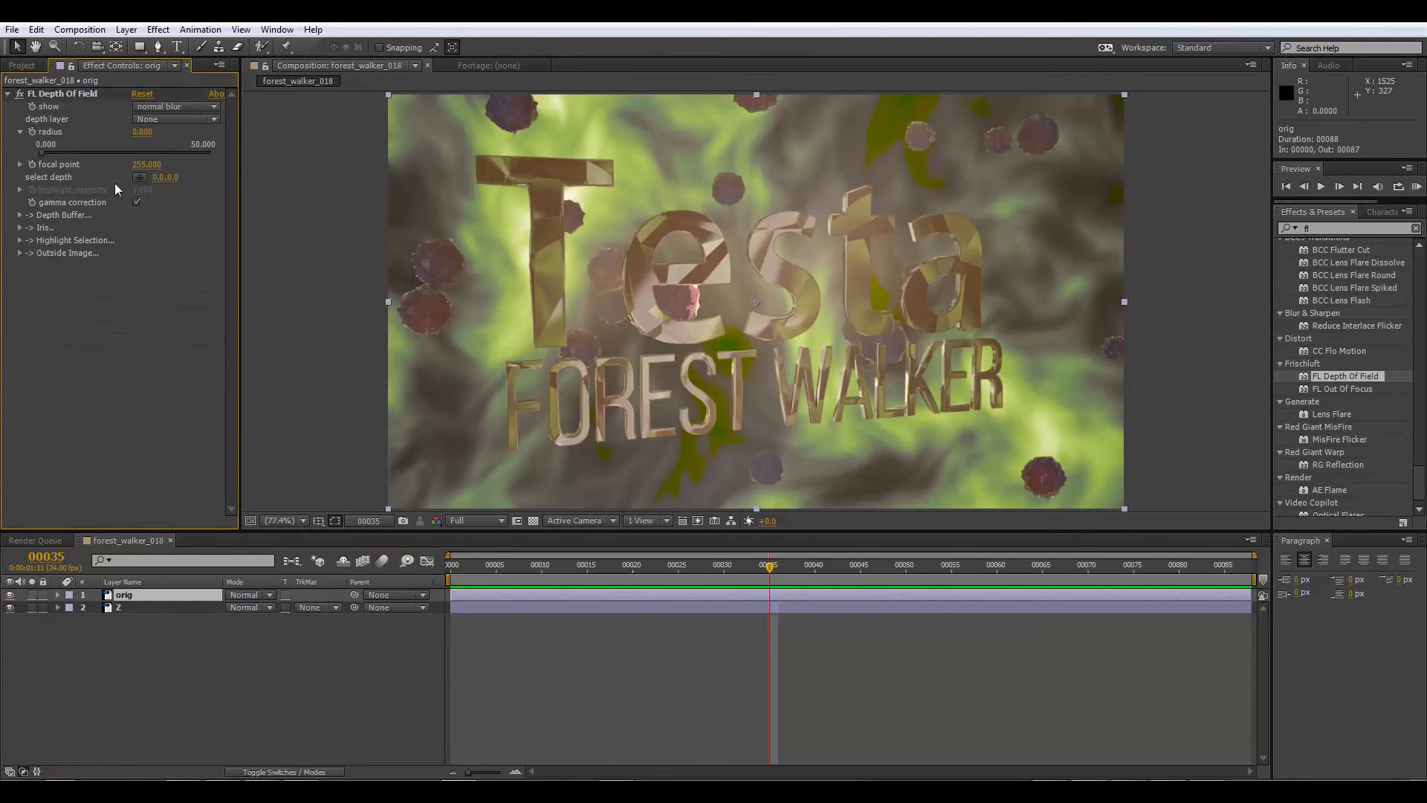
Step: Configure orig's FL Depth Of Field with Z as depth layer, a radius of about 11.9 and the focal depth sampled on Testa's letter s
click(171, 118)
click(177, 177)
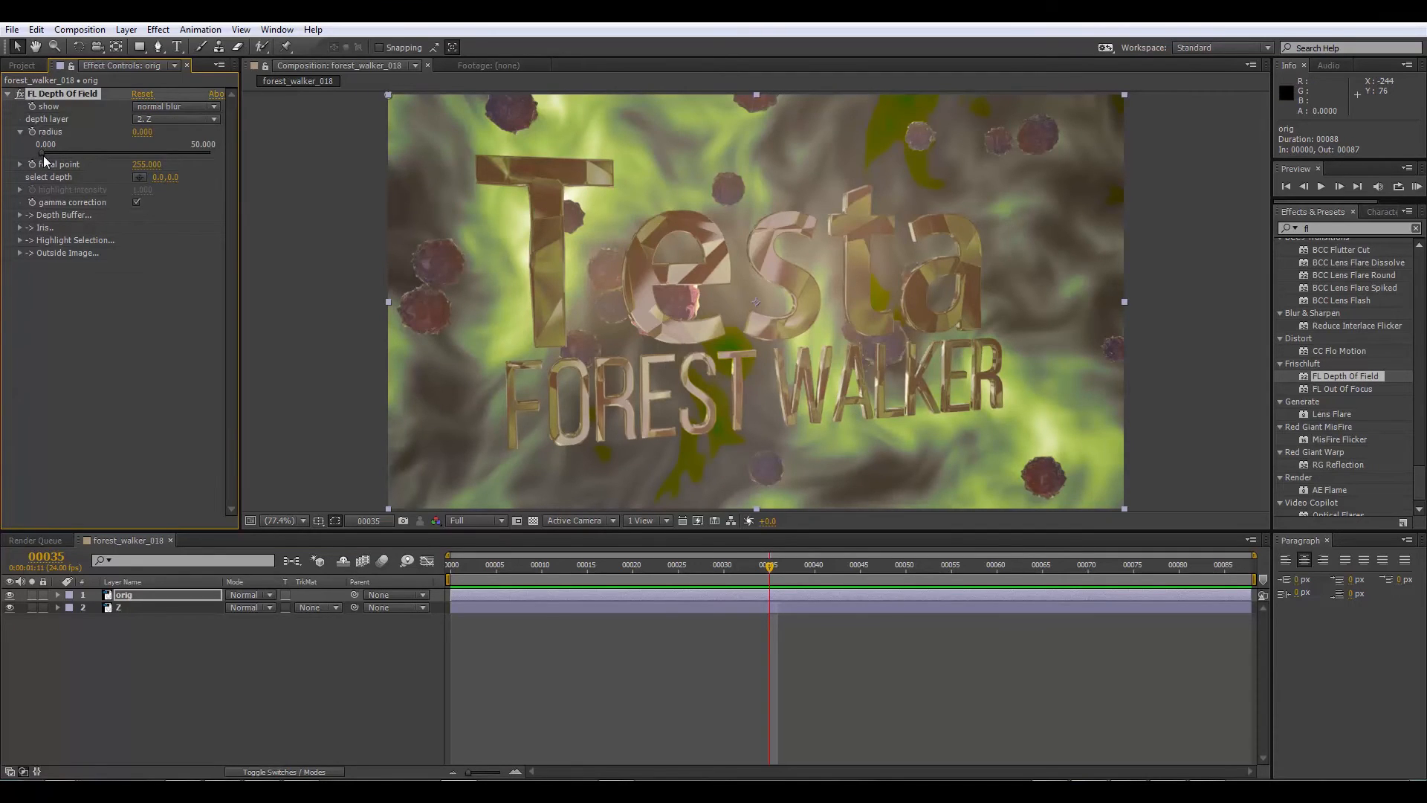
drag(55, 154, 82, 153)
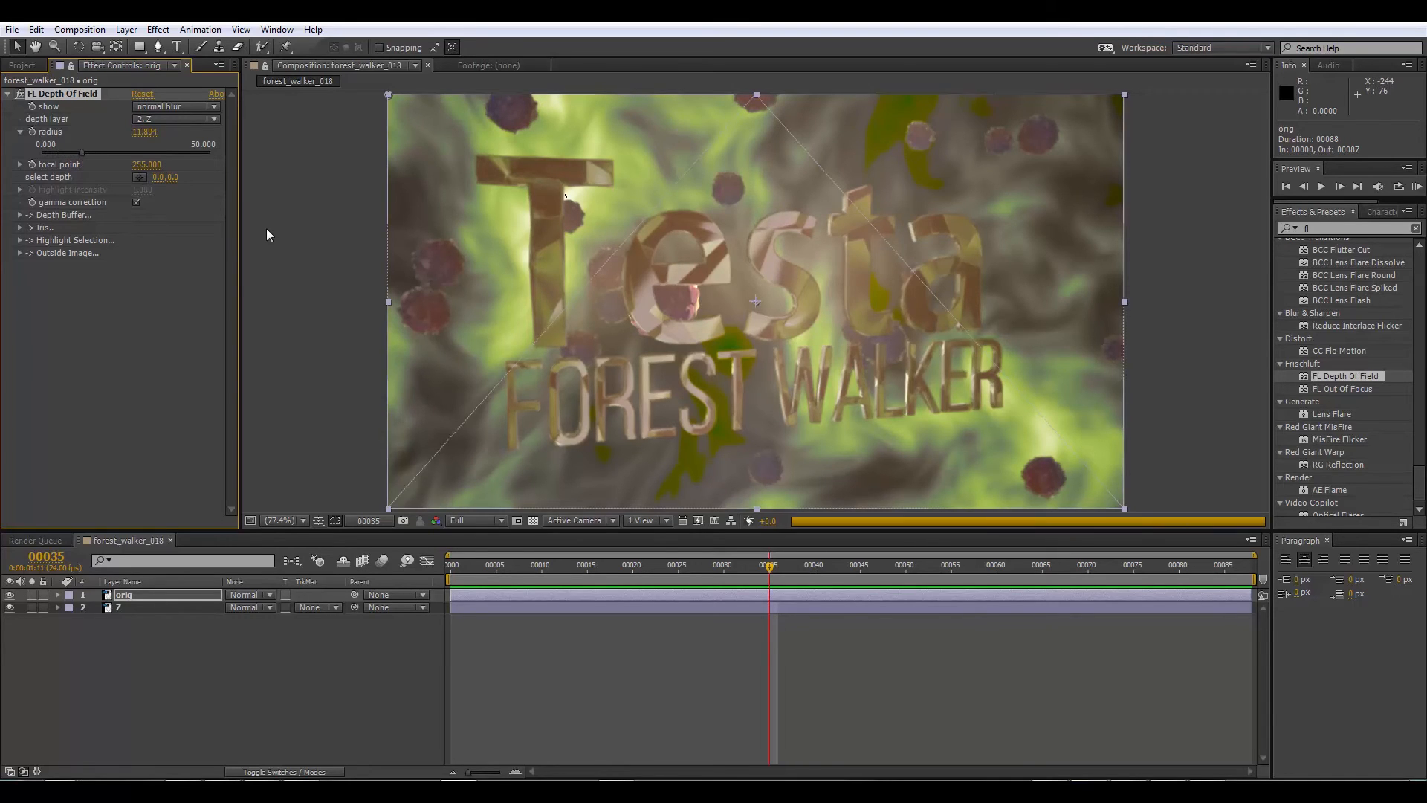
click(139, 177)
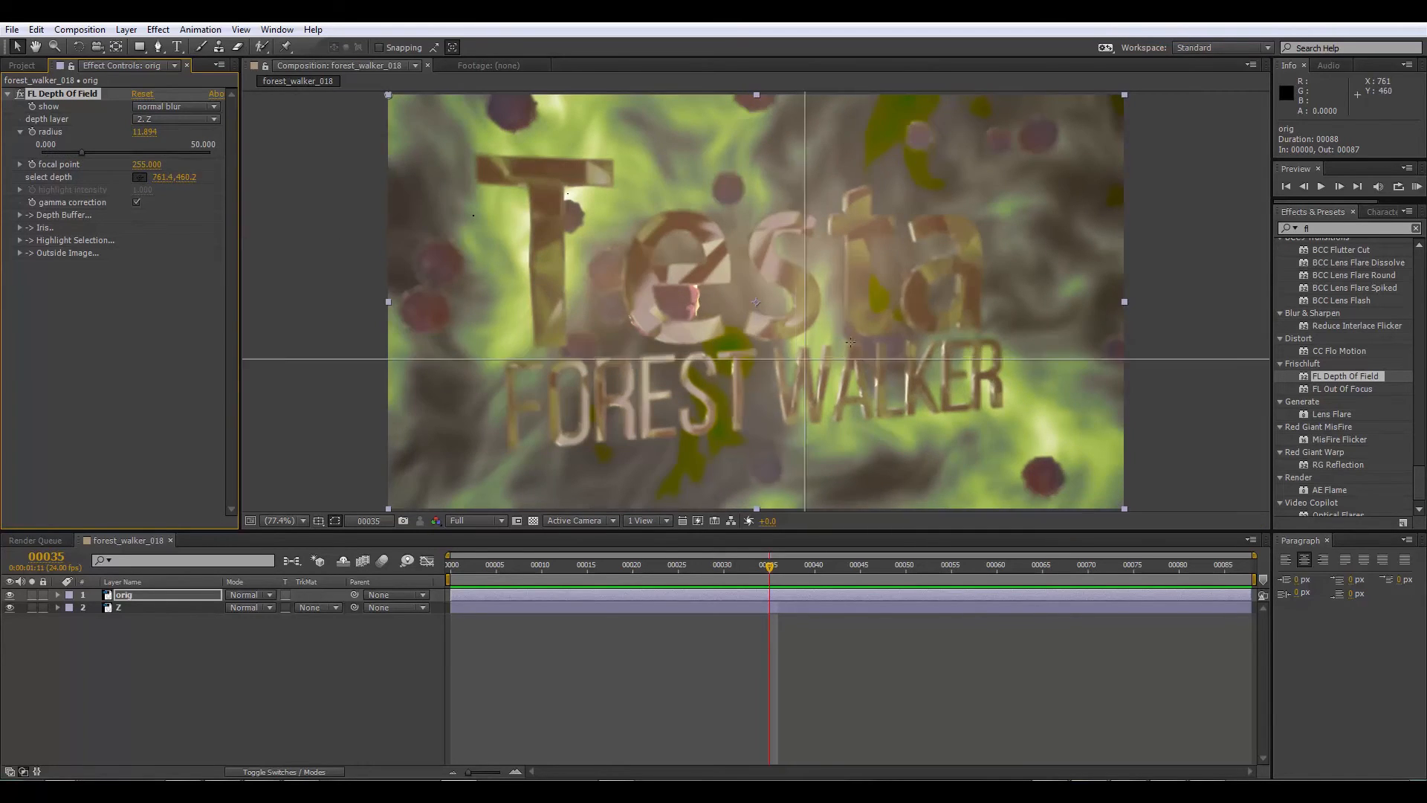
click(773, 271)
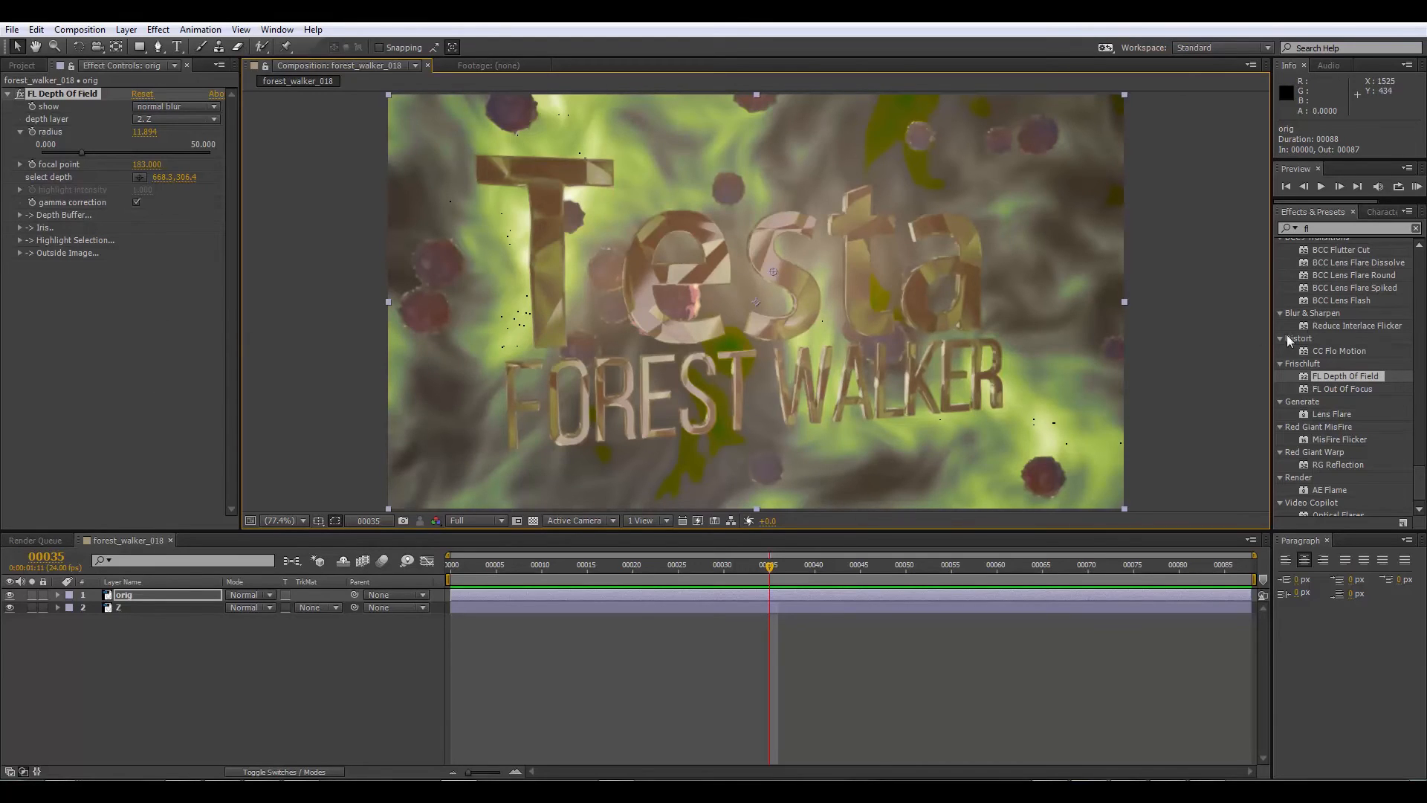
Step: Try the RSMB Pro Vectors effect on the orig layer below FL Depth Of Field and check its motion vector layer choices
scroll(1405, 476, down, 1)
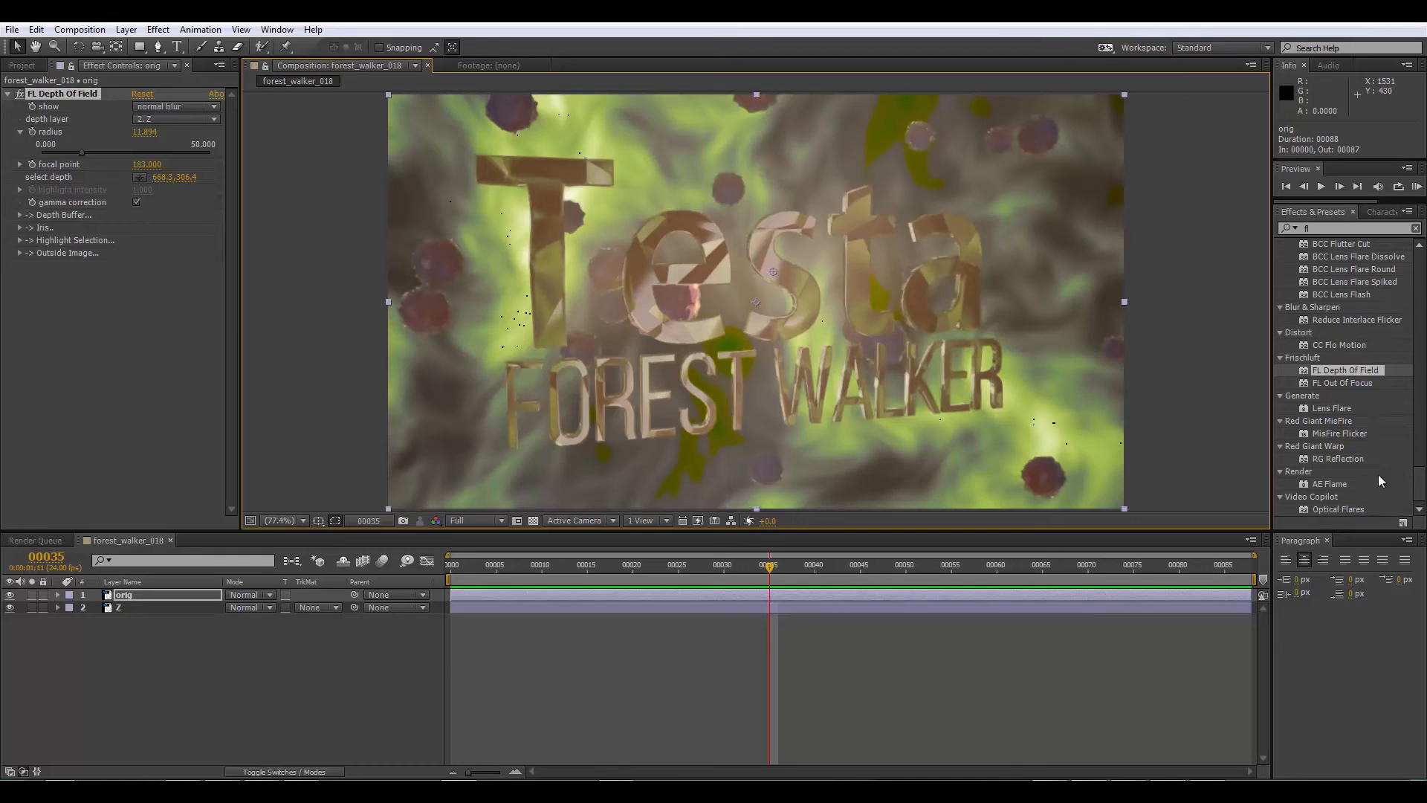
drag(1325, 228, 1258, 225)
text(rsmb)
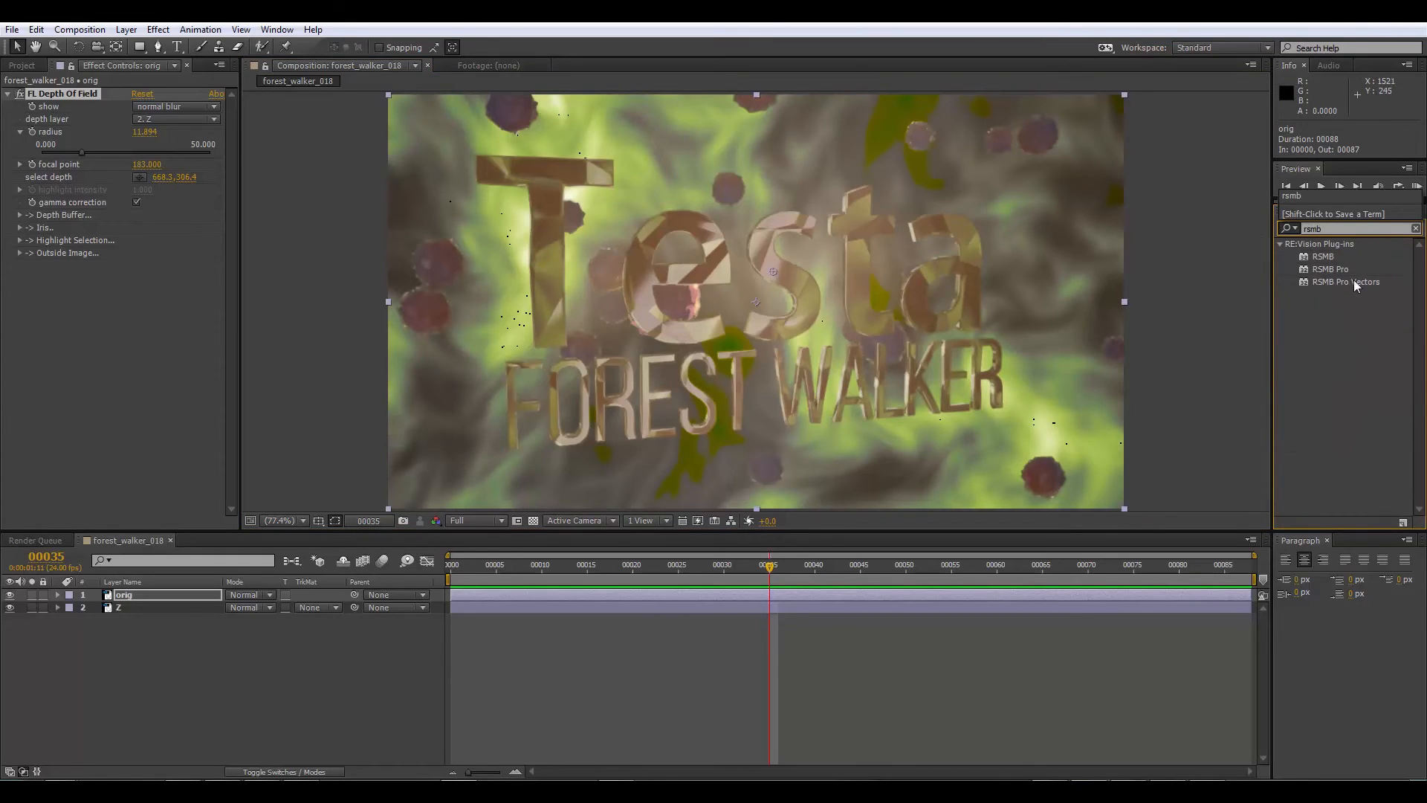
click(1301, 284)
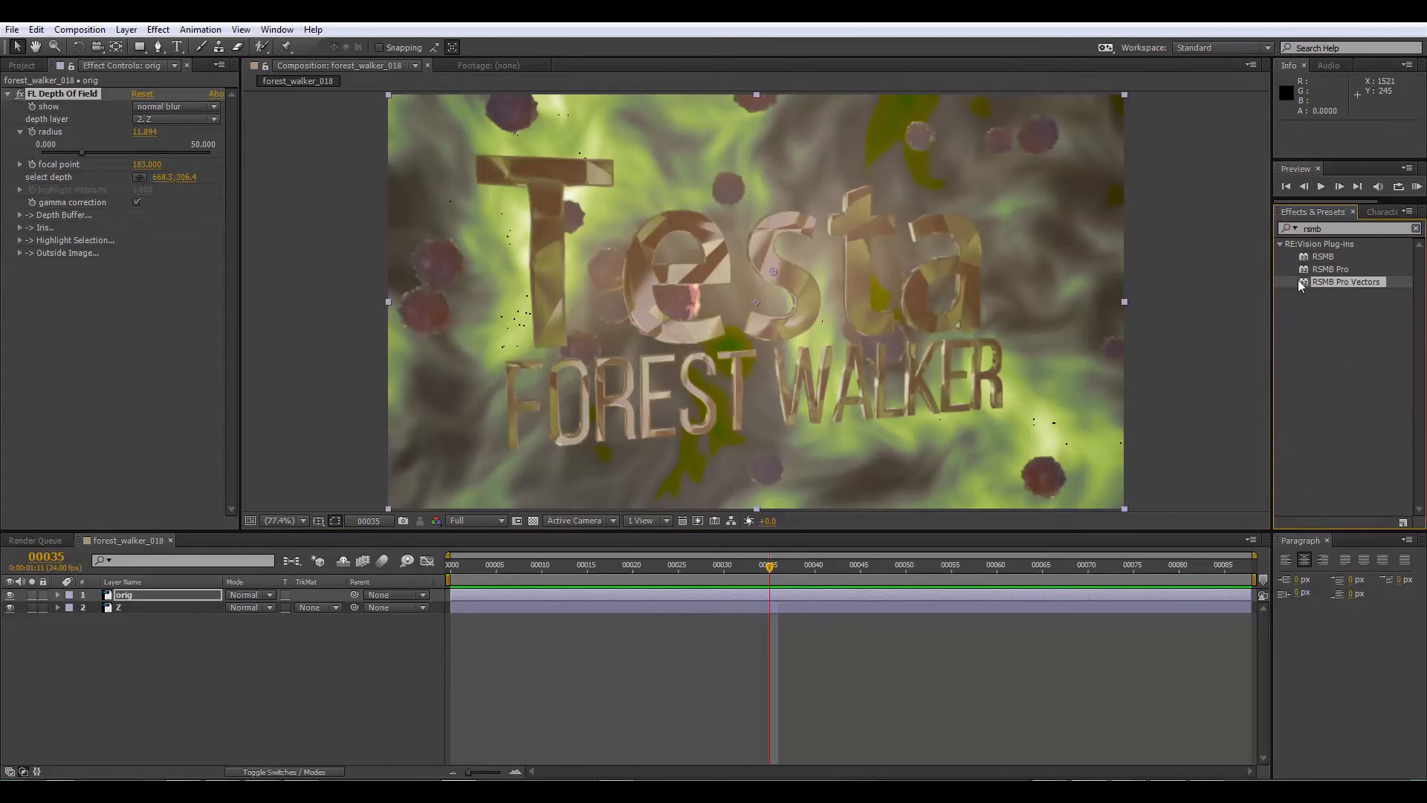
drag(1330, 286, 65, 327)
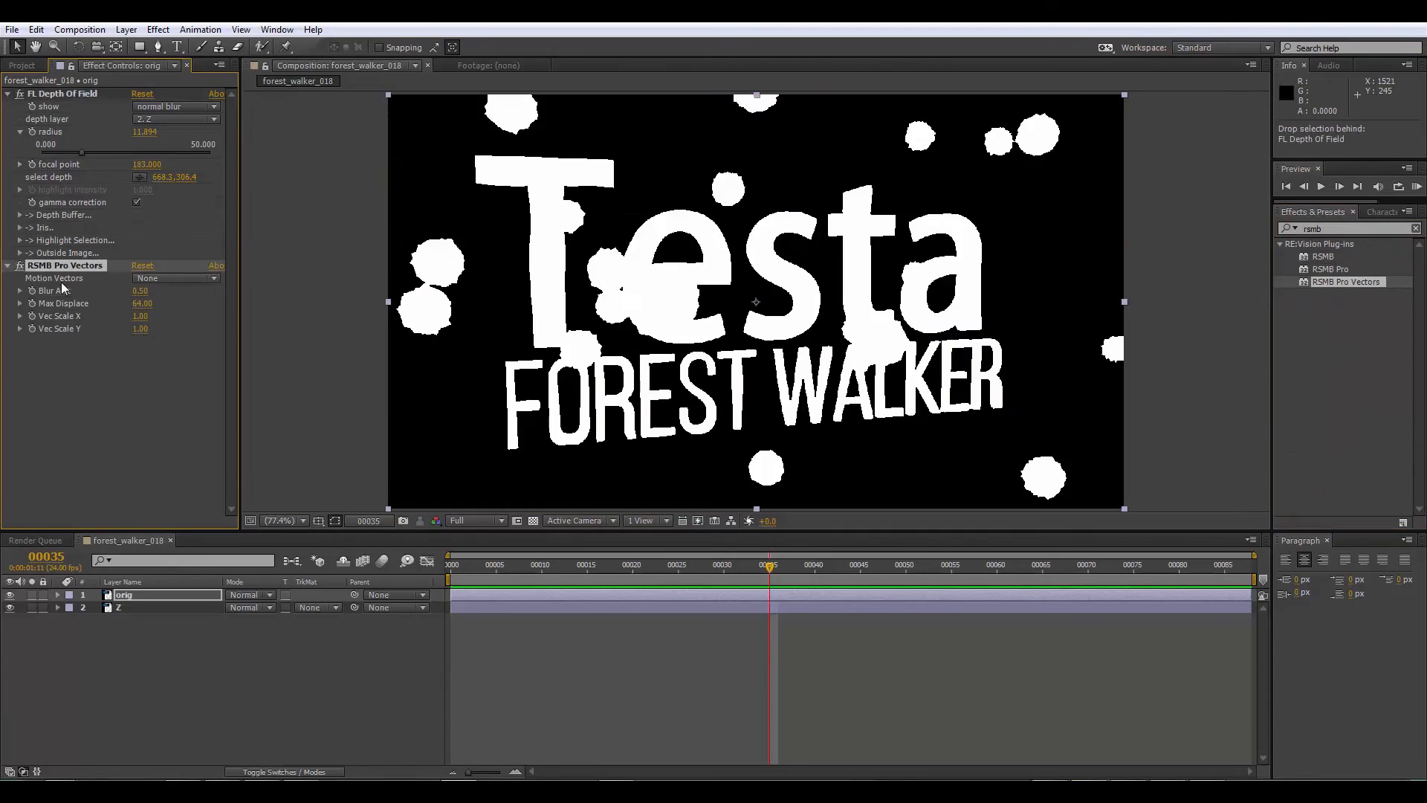
click(149, 279)
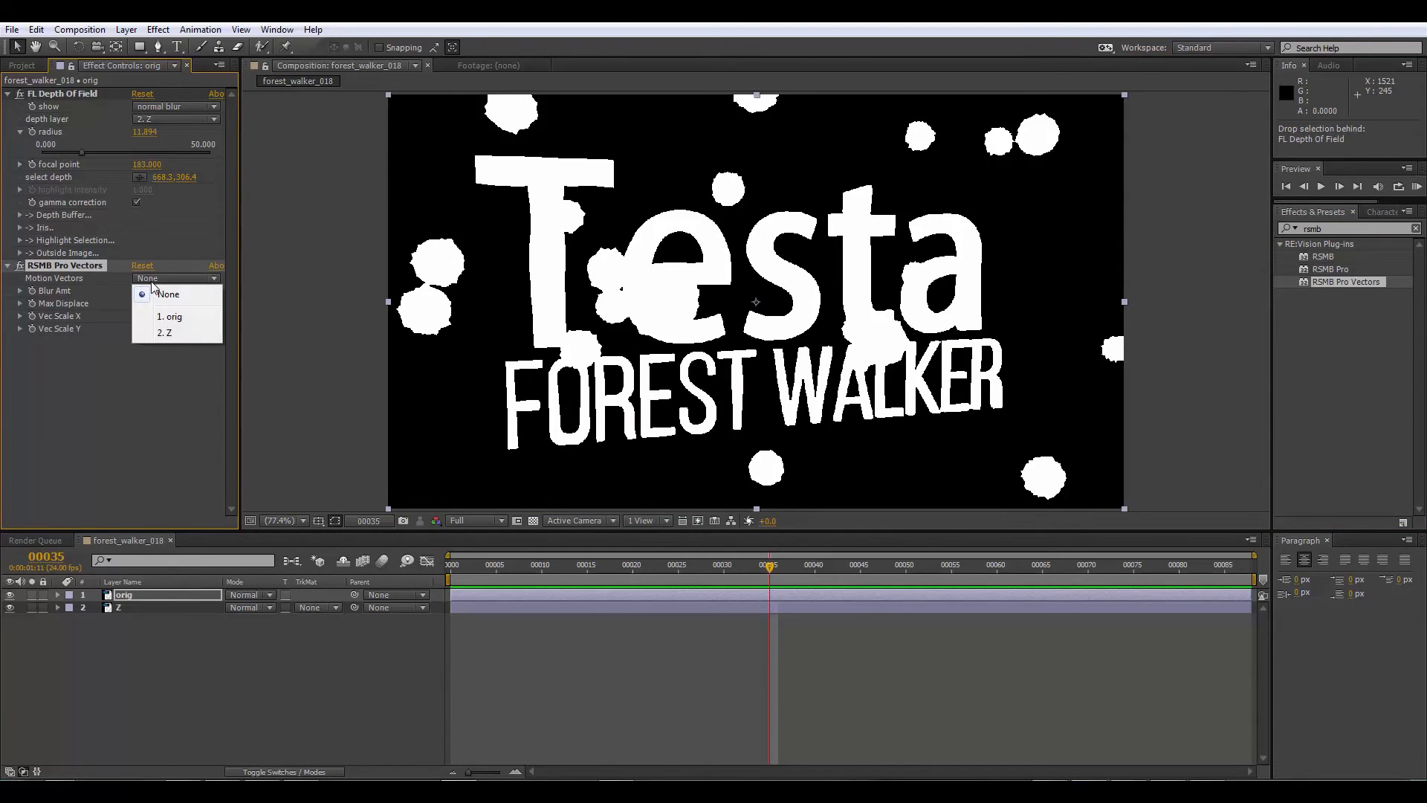
click(79, 354)
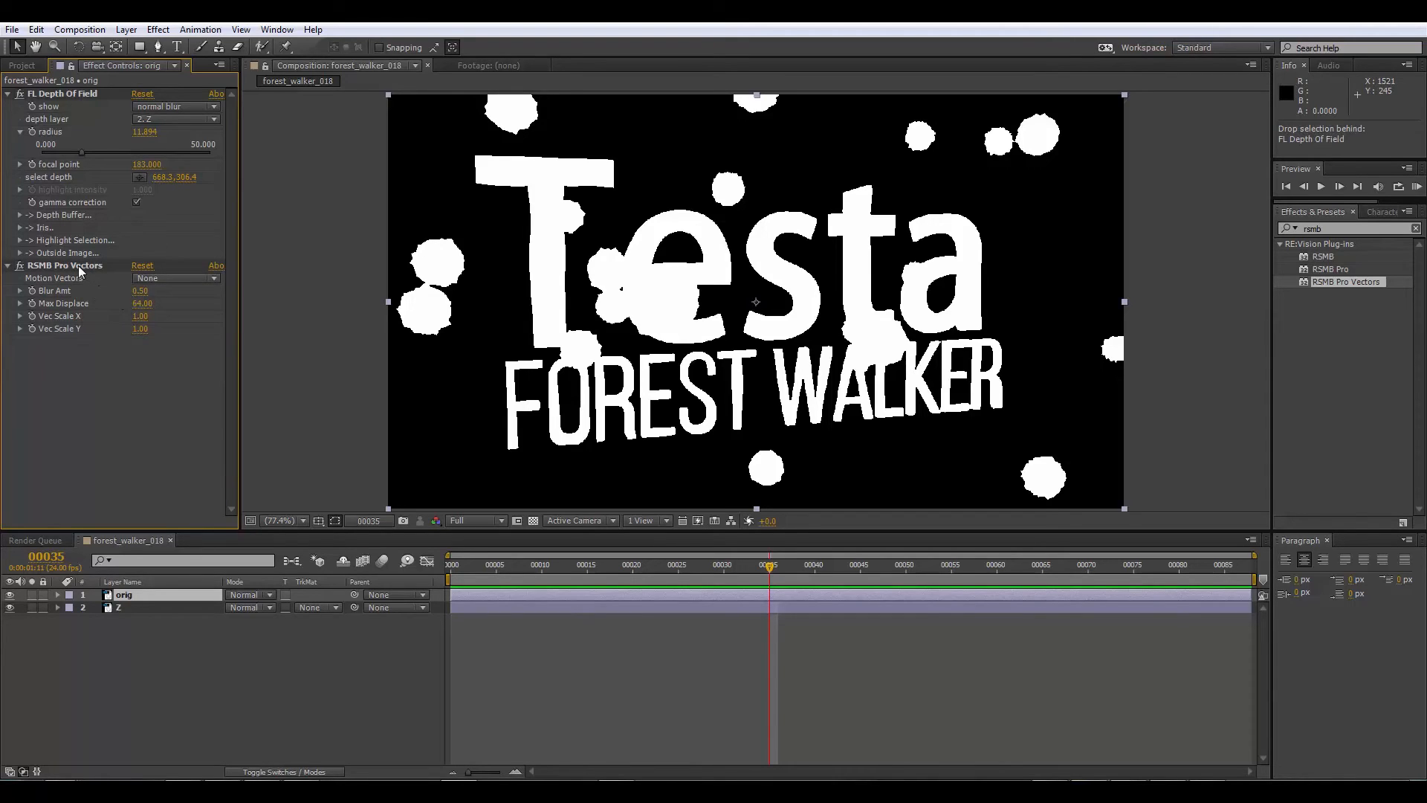
Step: Remove both RSMB Pro Vectors and FL Depth Of Field from the orig layer
drag(78, 265, 158, 292)
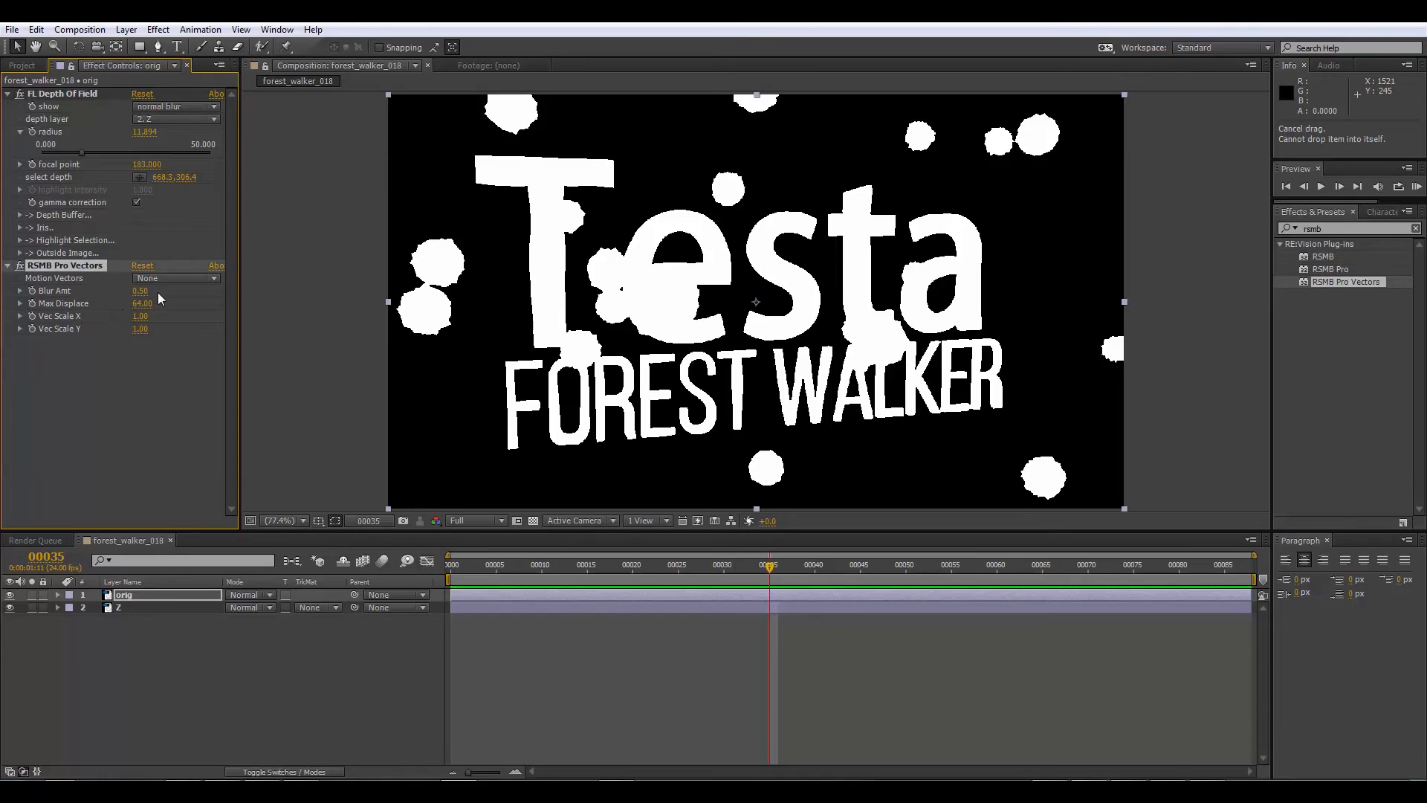
key(Delete)
click(73, 92)
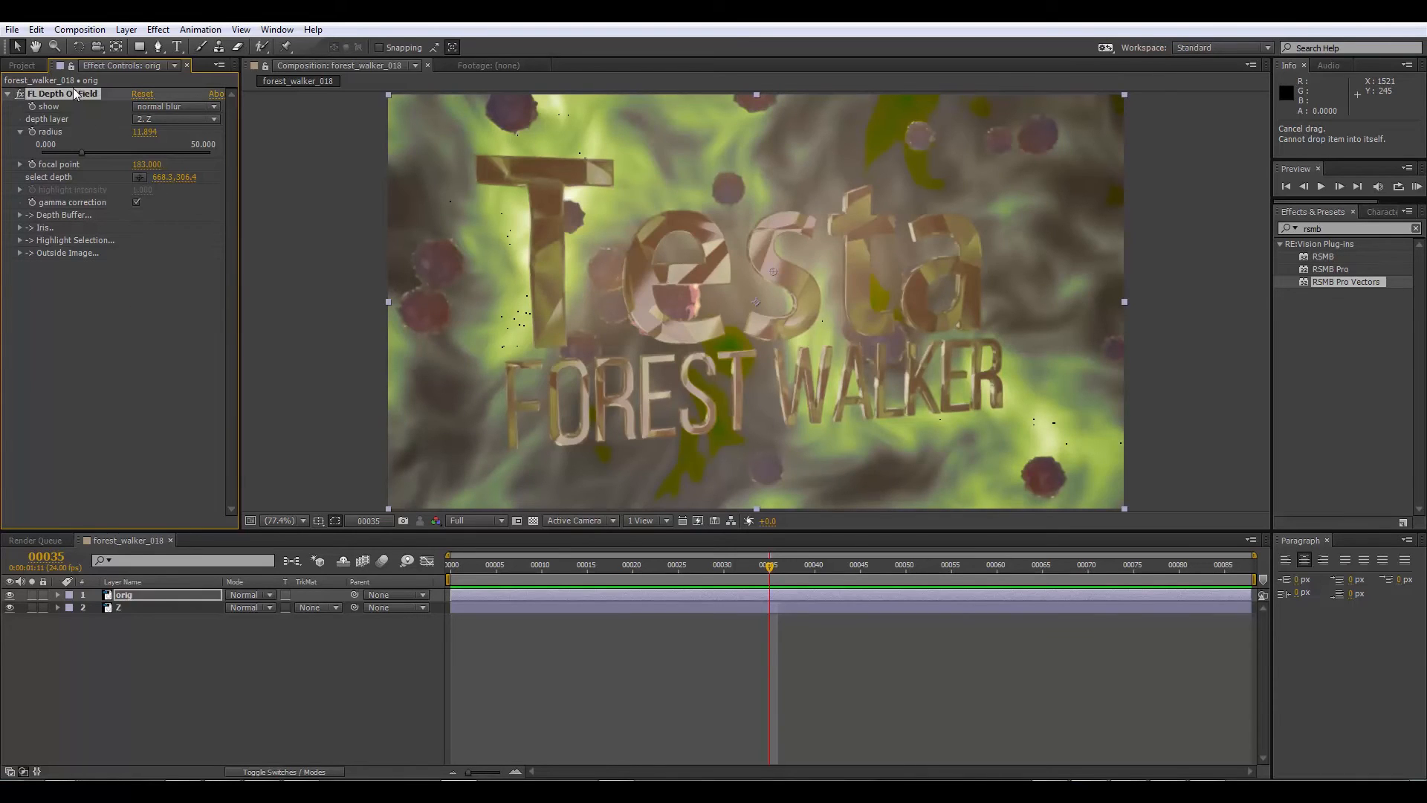
key(Delete)
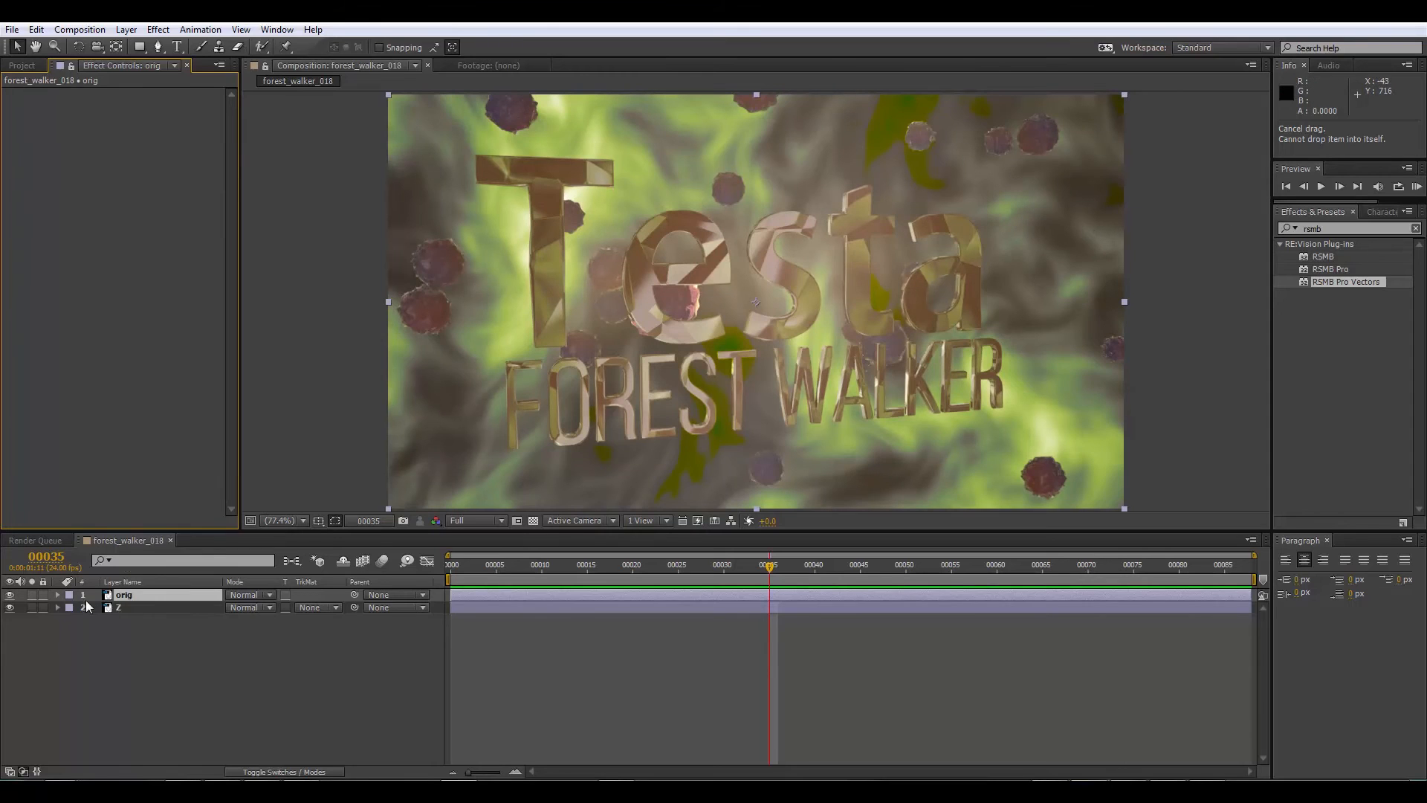
Step: Assign the Z layer's EXtractoR Red, Green, Blue and Alpha channels to text_pass.R, text_pass.G, text_pass.B and text_pass.A
click(131, 607)
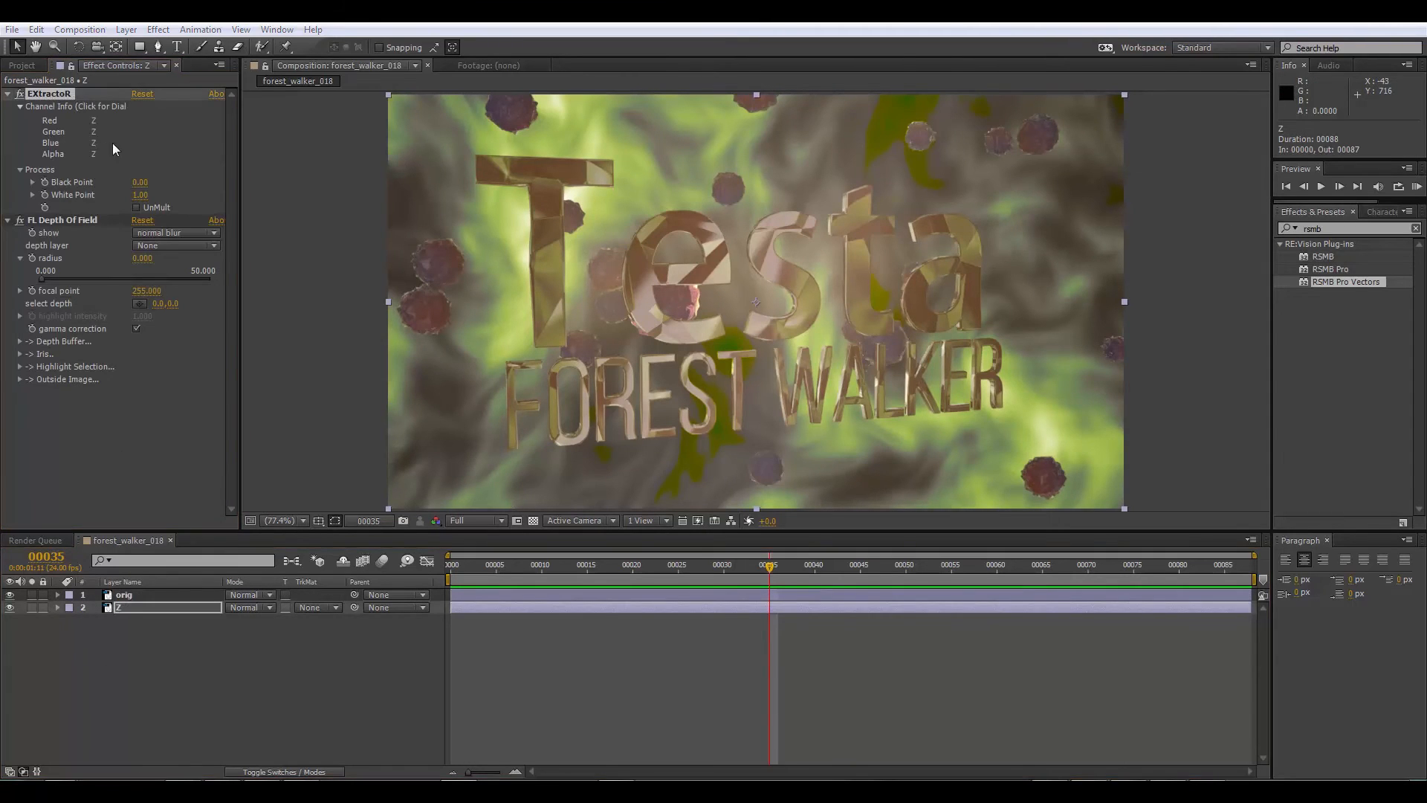
click(113, 143)
click(758, 391)
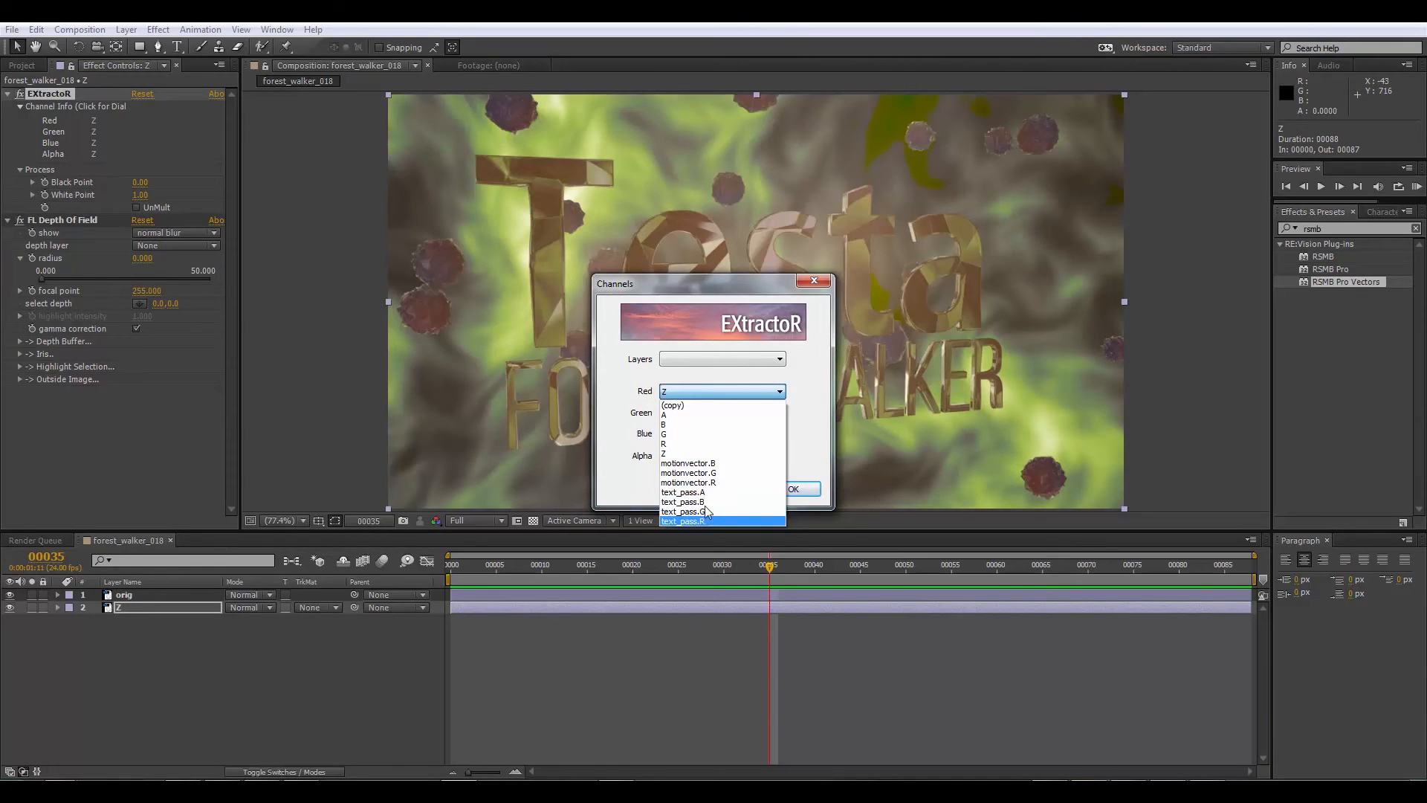
click(695, 521)
click(698, 414)
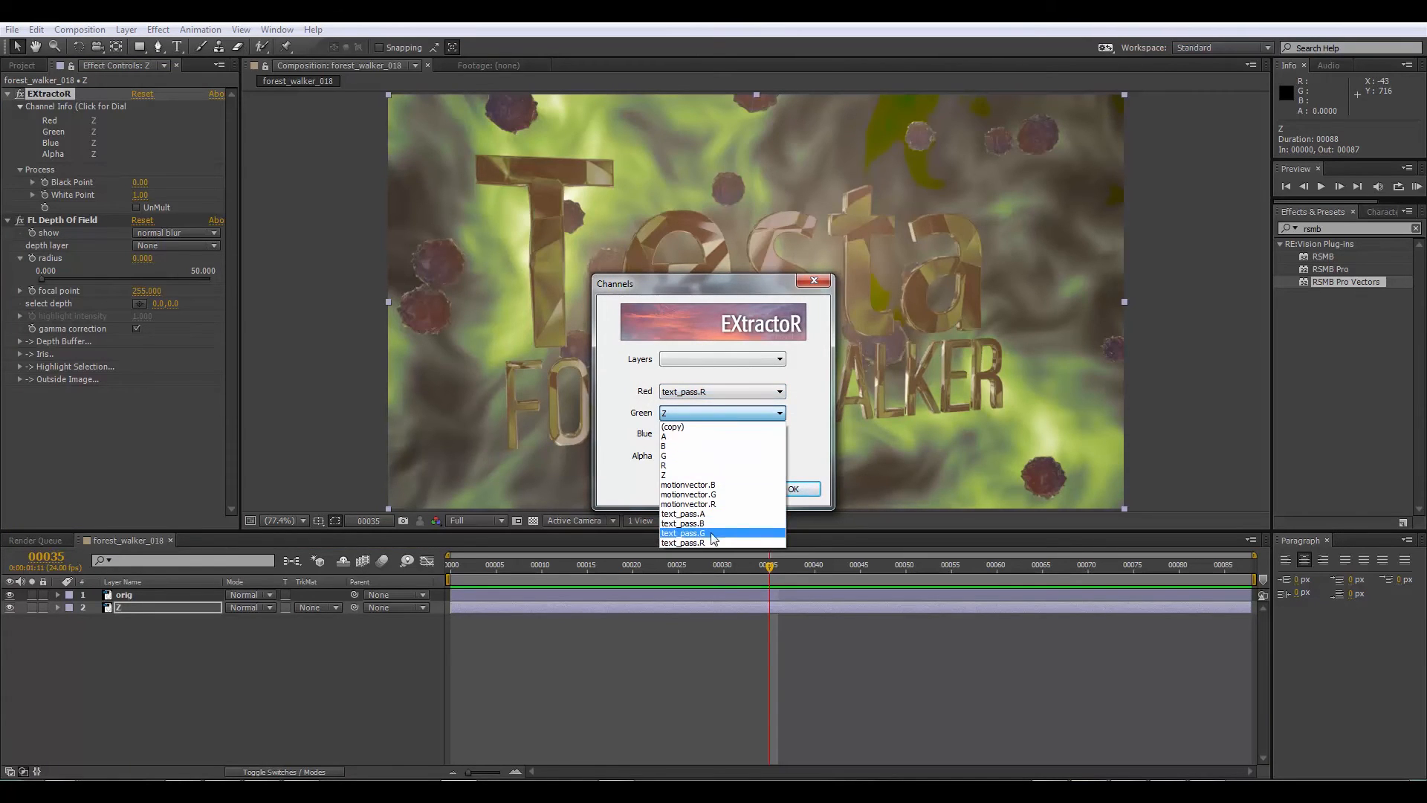
click(695, 532)
click(691, 434)
click(698, 548)
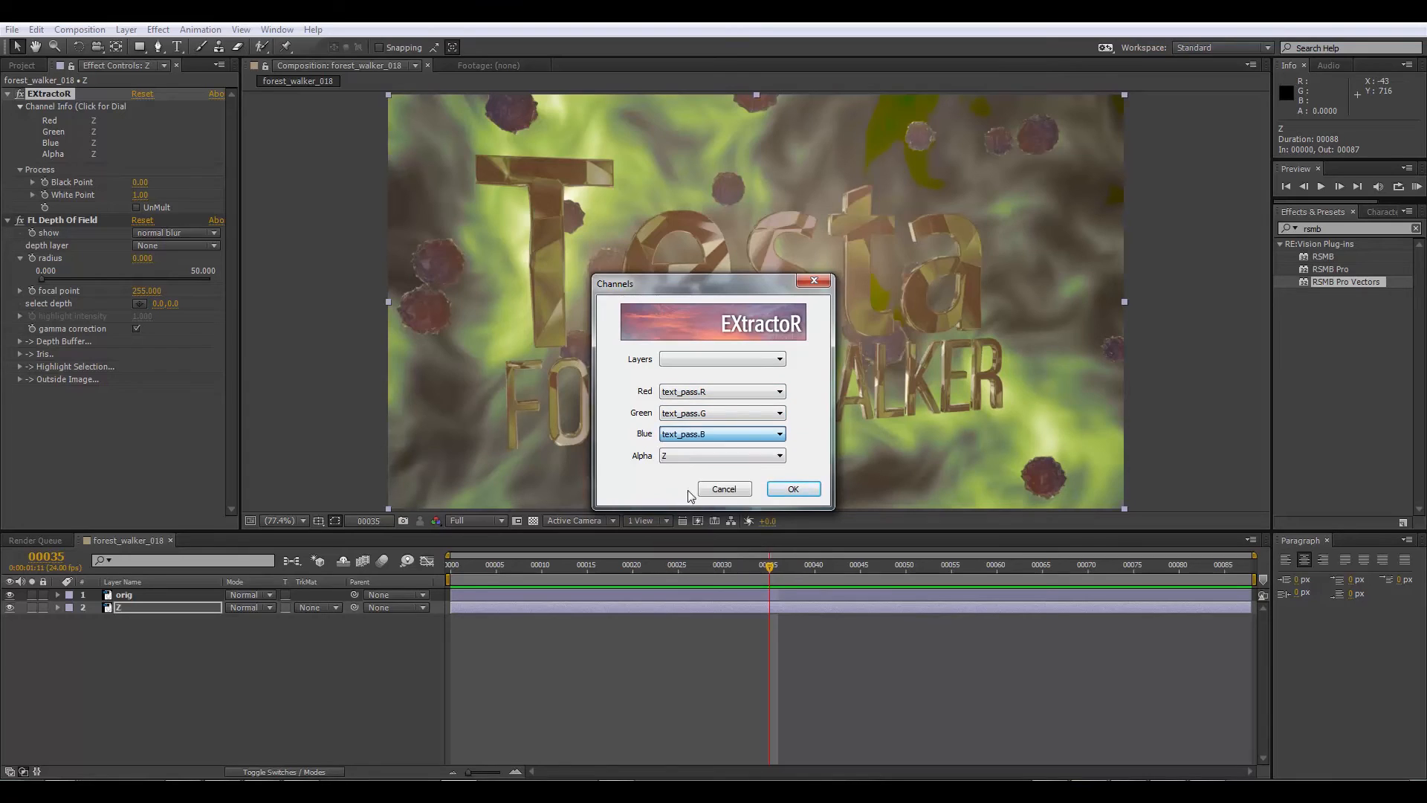
click(690, 457)
click(698, 572)
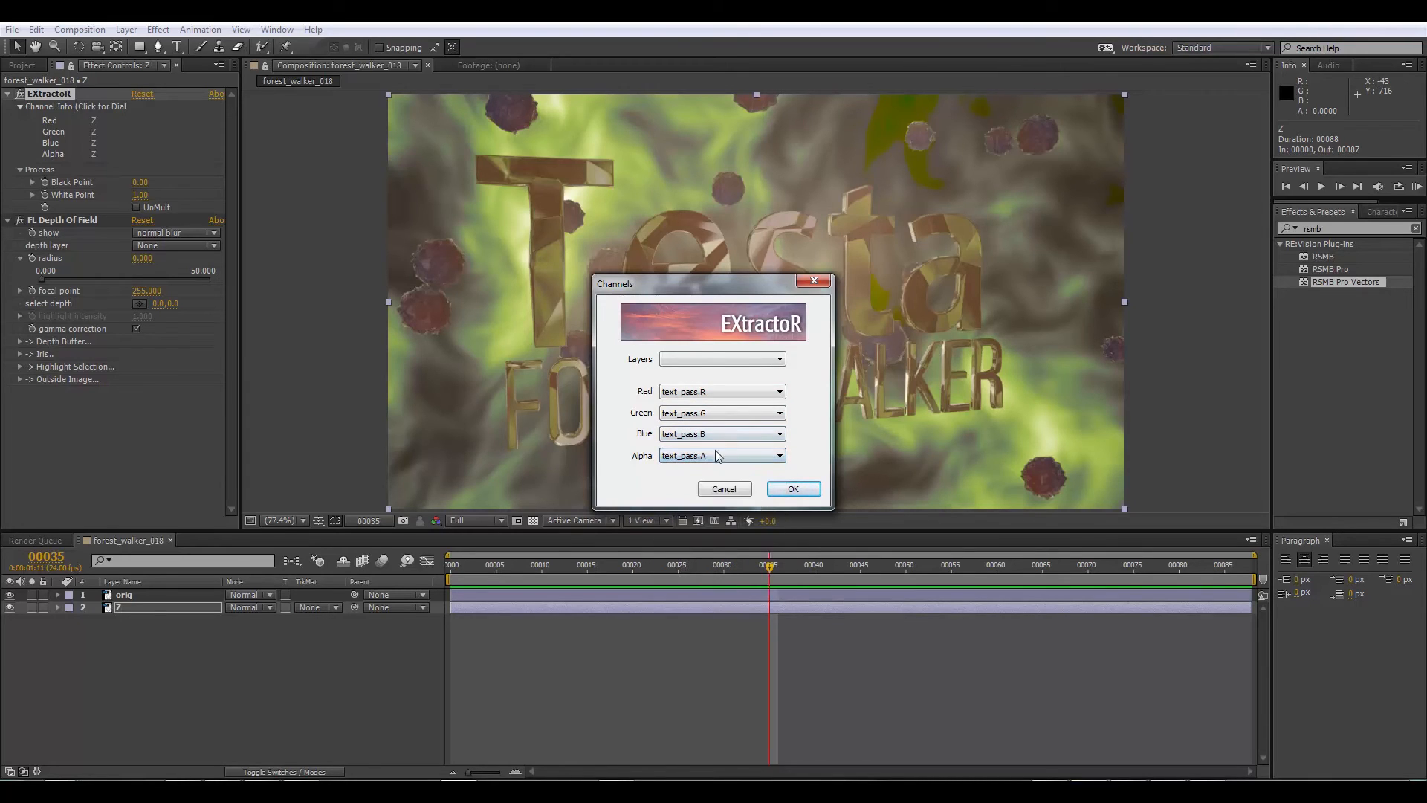
click(793, 488)
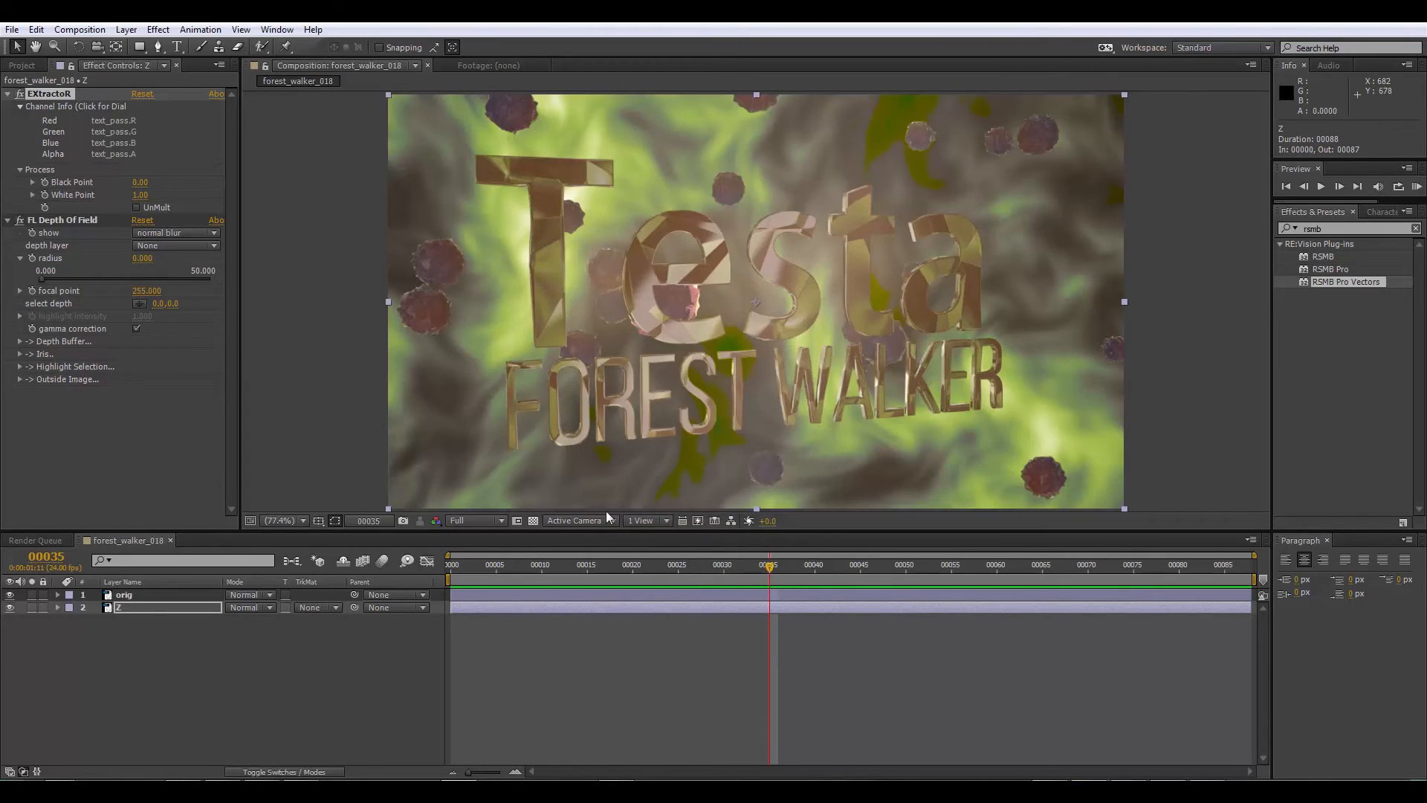
Step: Hide the orig layer and show the transparency grid to view the extracted text pass alone
click(108, 595)
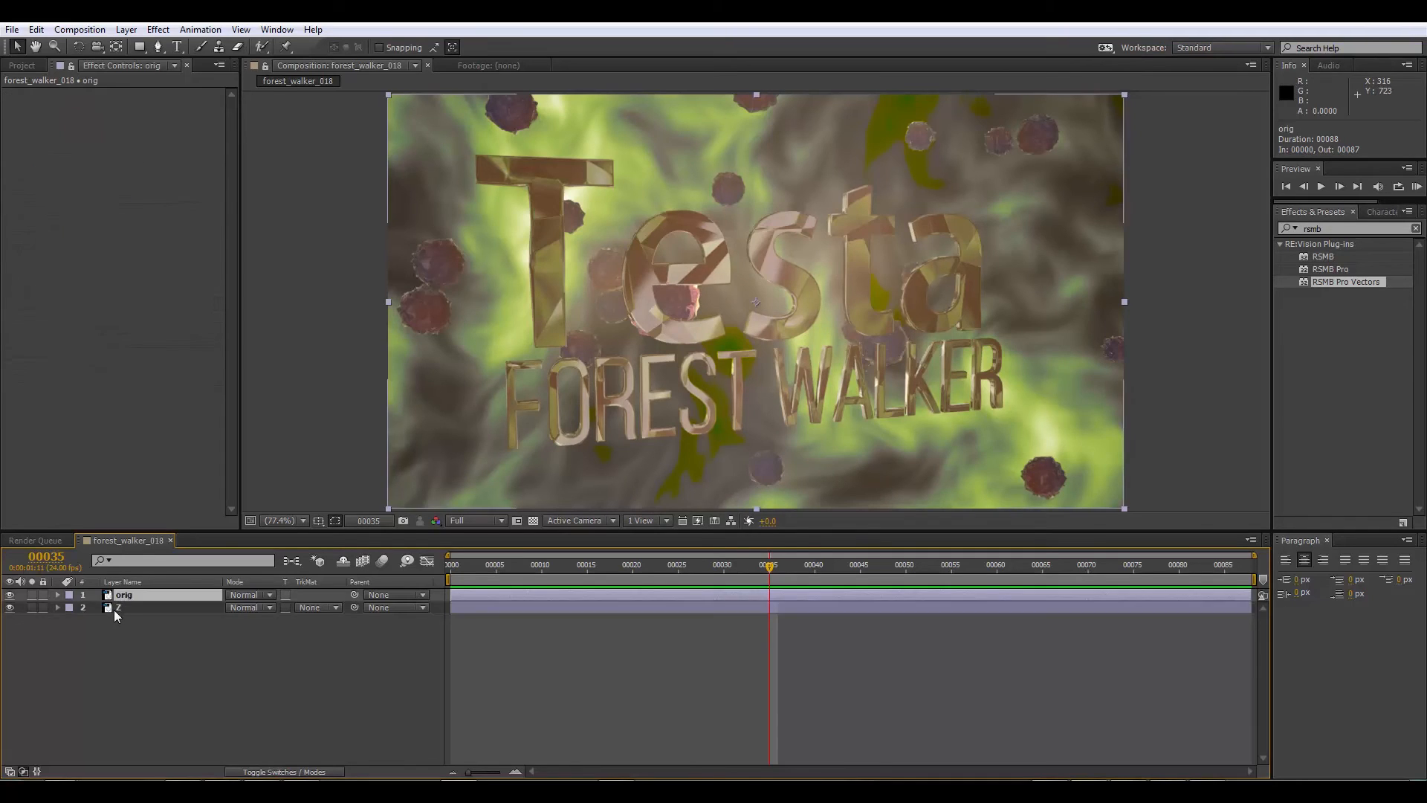
click(116, 607)
click(11, 596)
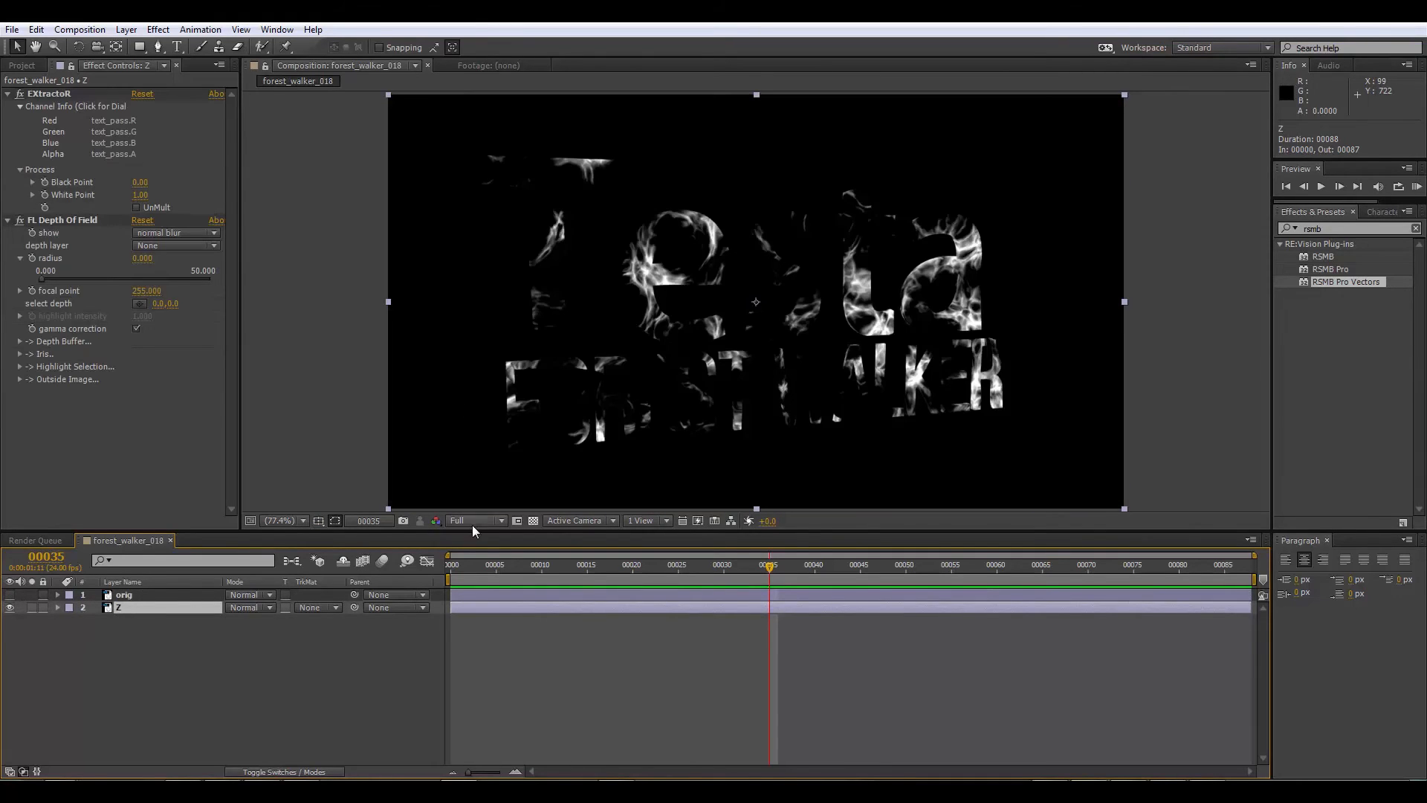
click(532, 520)
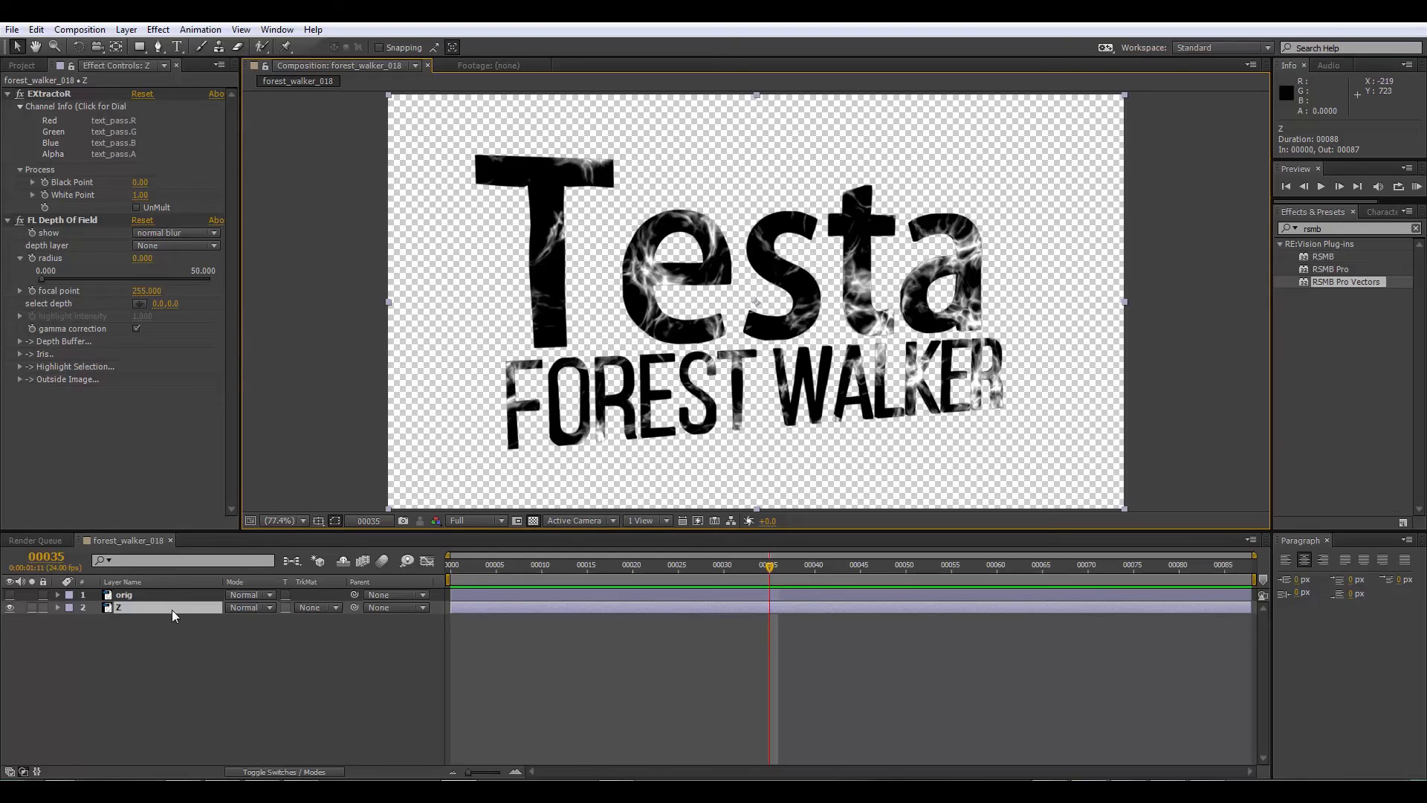
Step: Move the Z layer above the orig layer and make the orig layer visible
drag(171, 608, 172, 595)
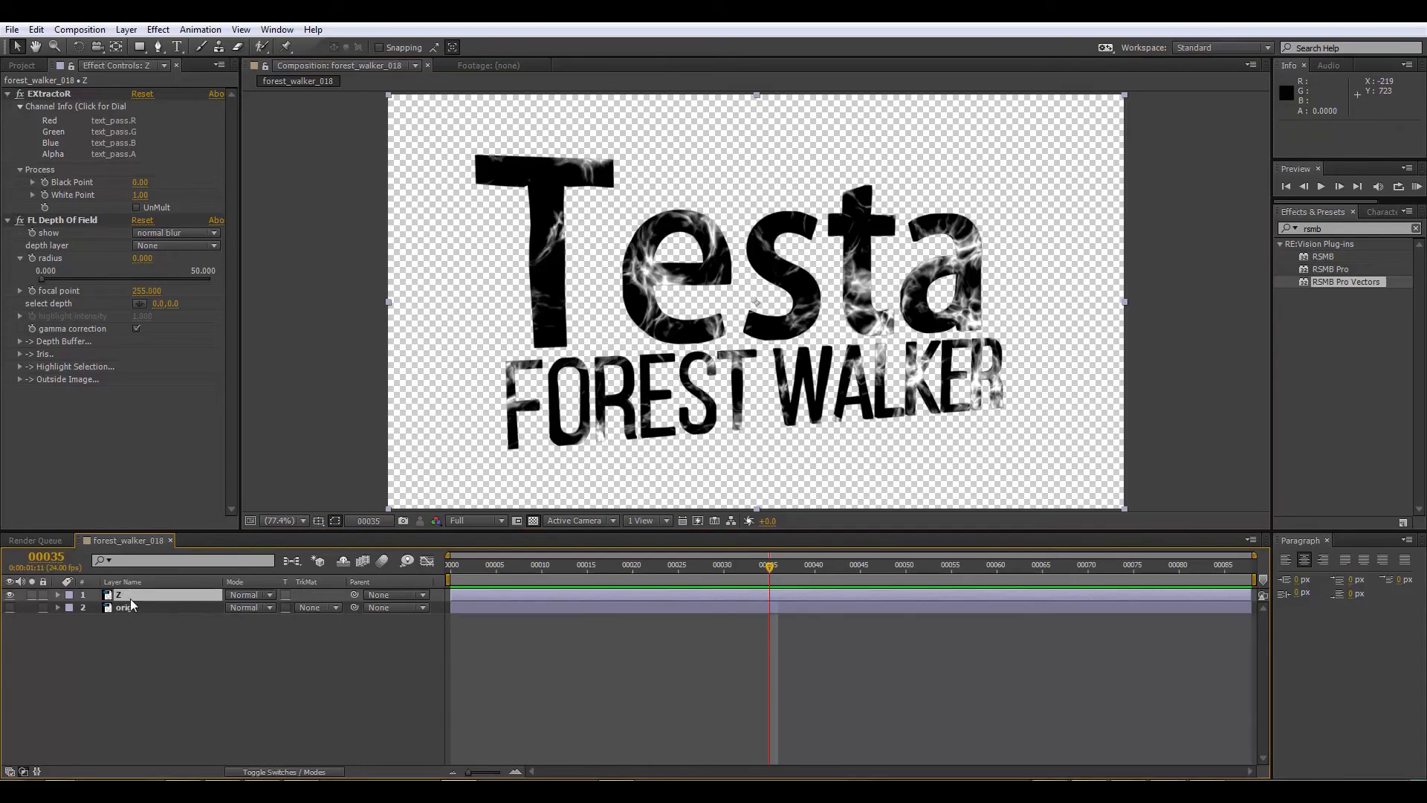
click(9, 608)
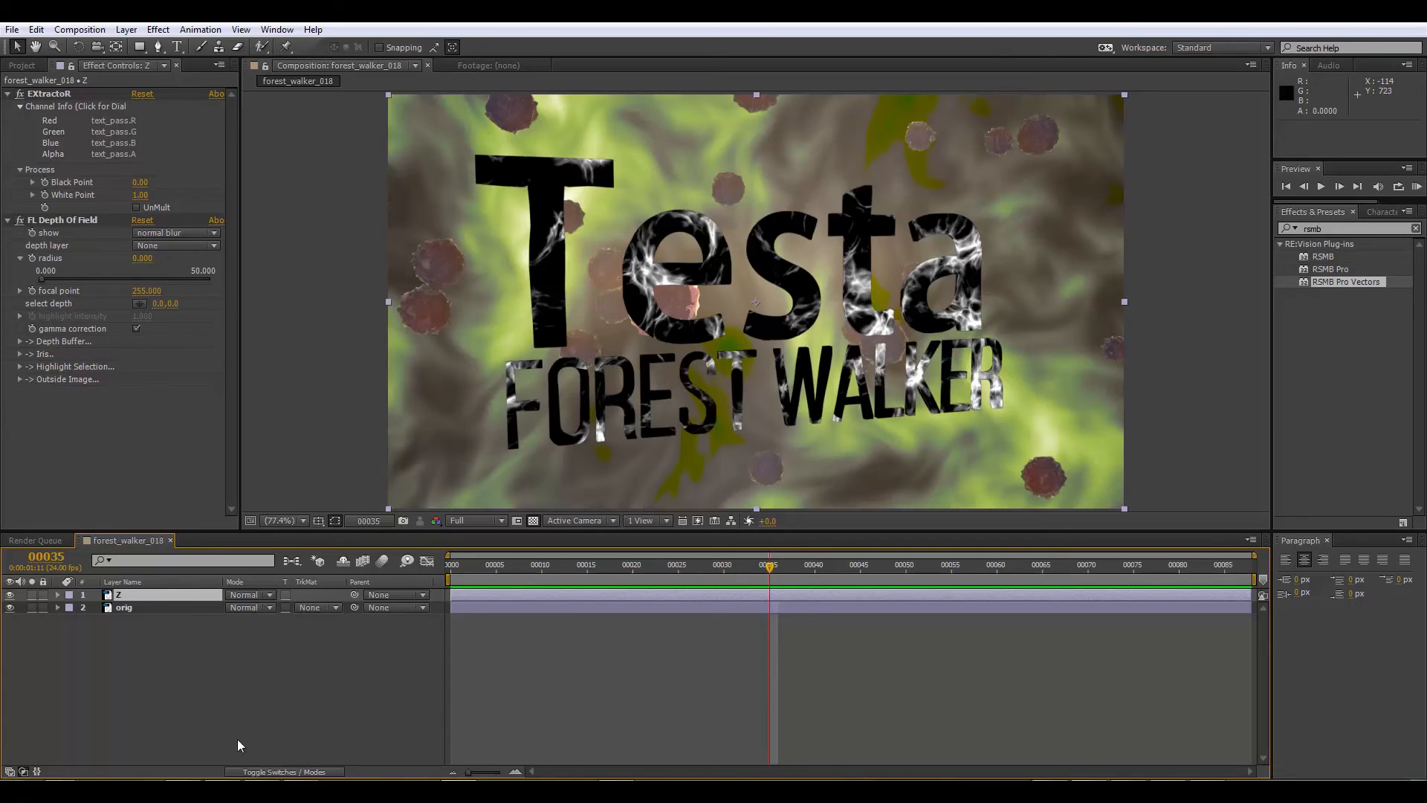
Step: Set the orig layer's track matte to Alpha Matte "Z" and switch it to Luma Matte "Z"
click(260, 608)
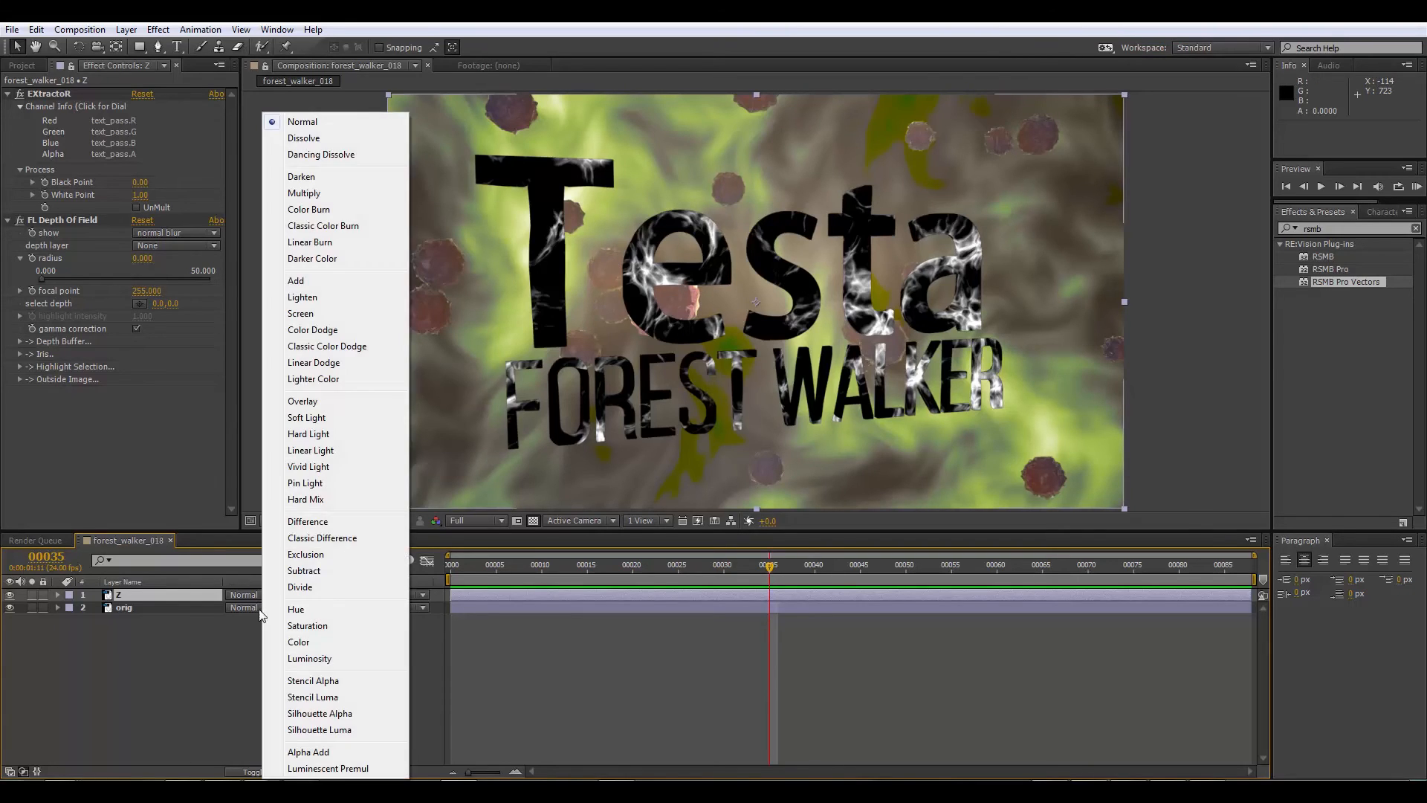
click(211, 682)
click(290, 772)
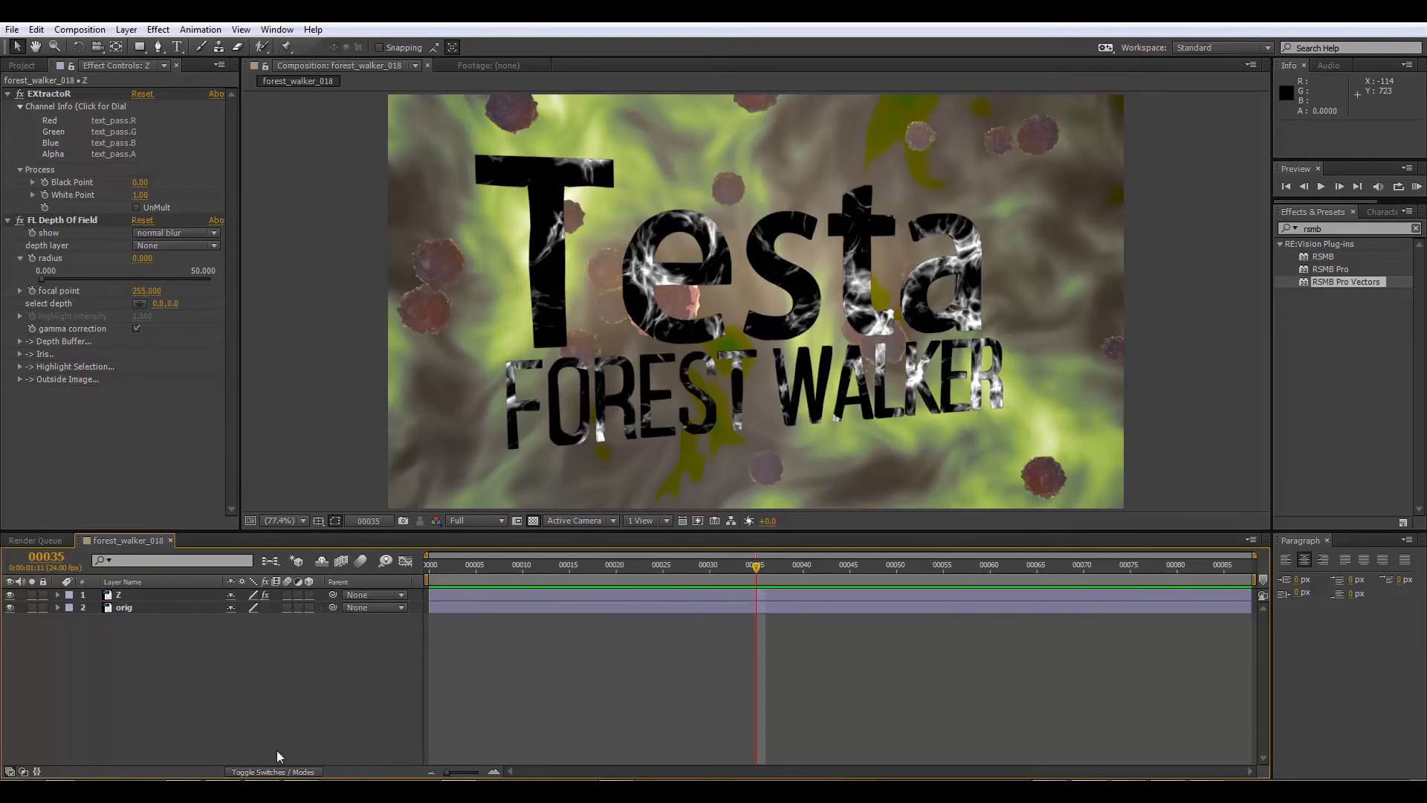
click(287, 772)
click(317, 608)
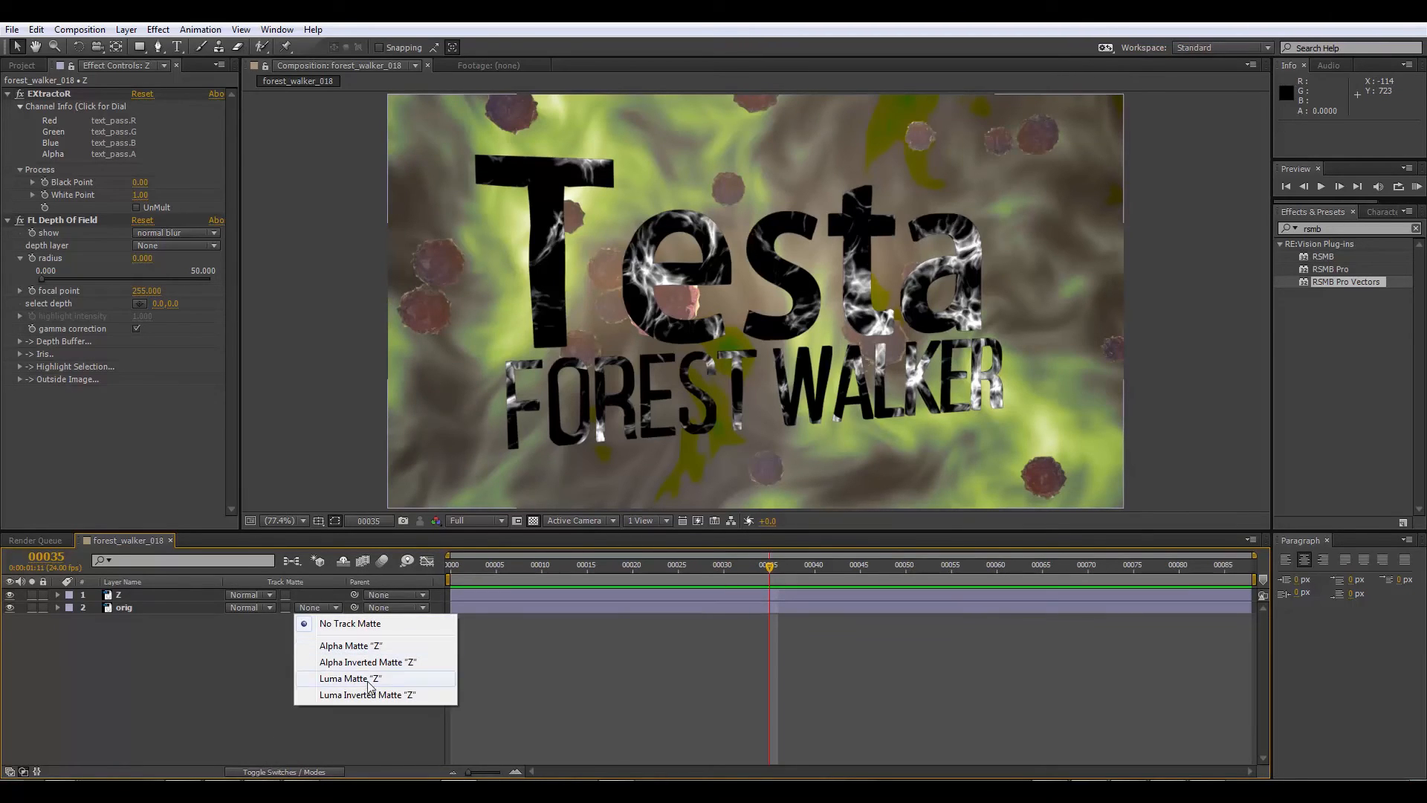
click(355, 647)
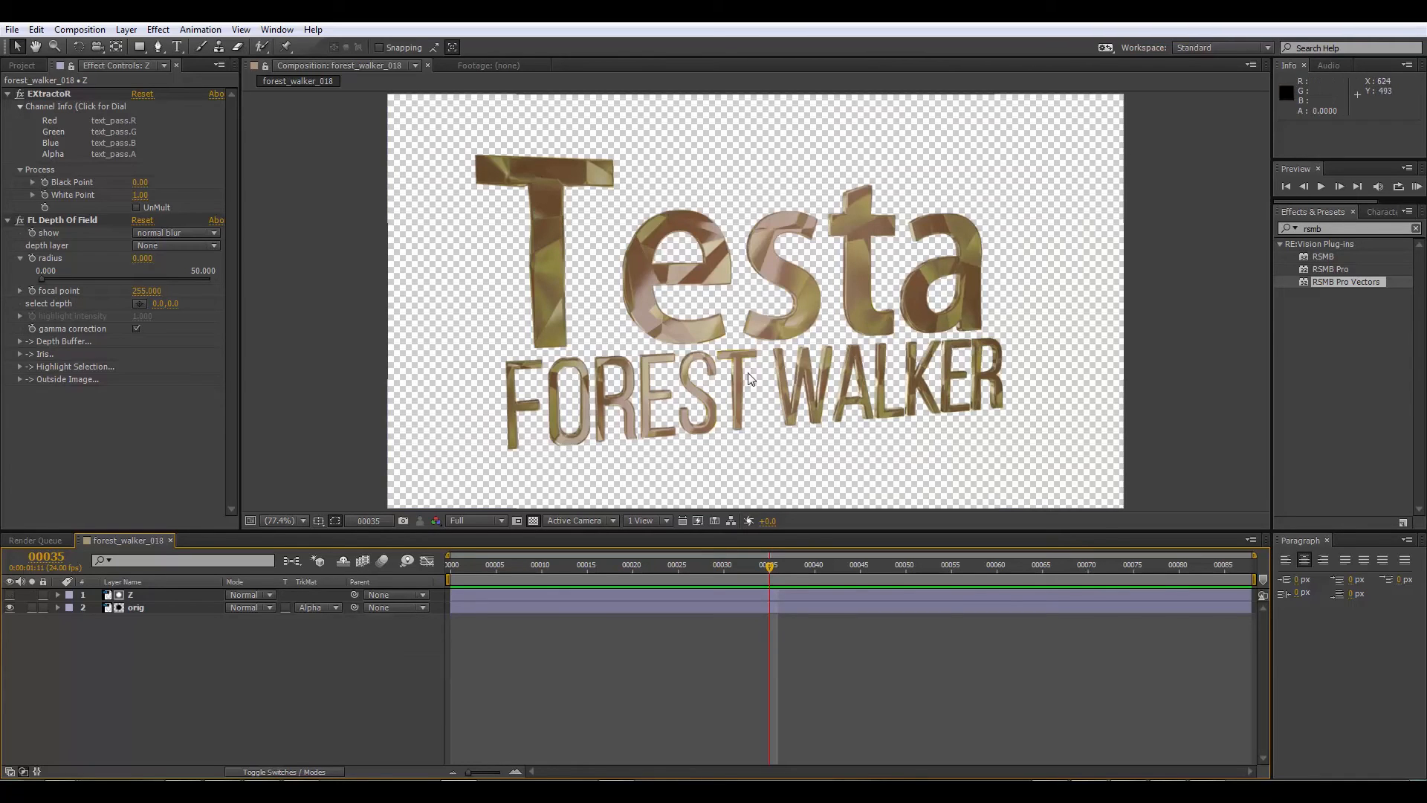
click(319, 607)
click(350, 678)
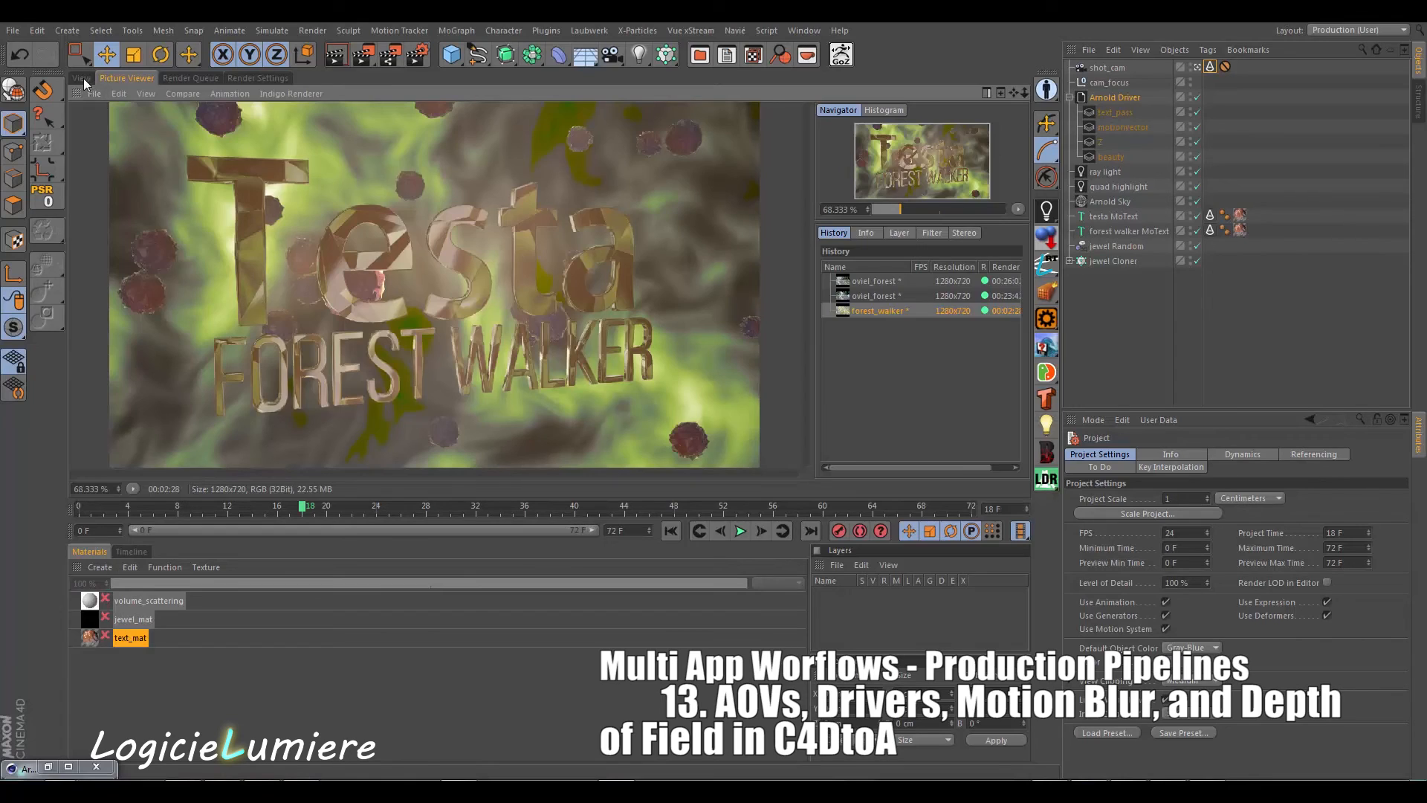
Step: In Cinema 4D, add an Arnold Object Mask tag to the testa MoText and name its AOV testa_text_mask
click(80, 78)
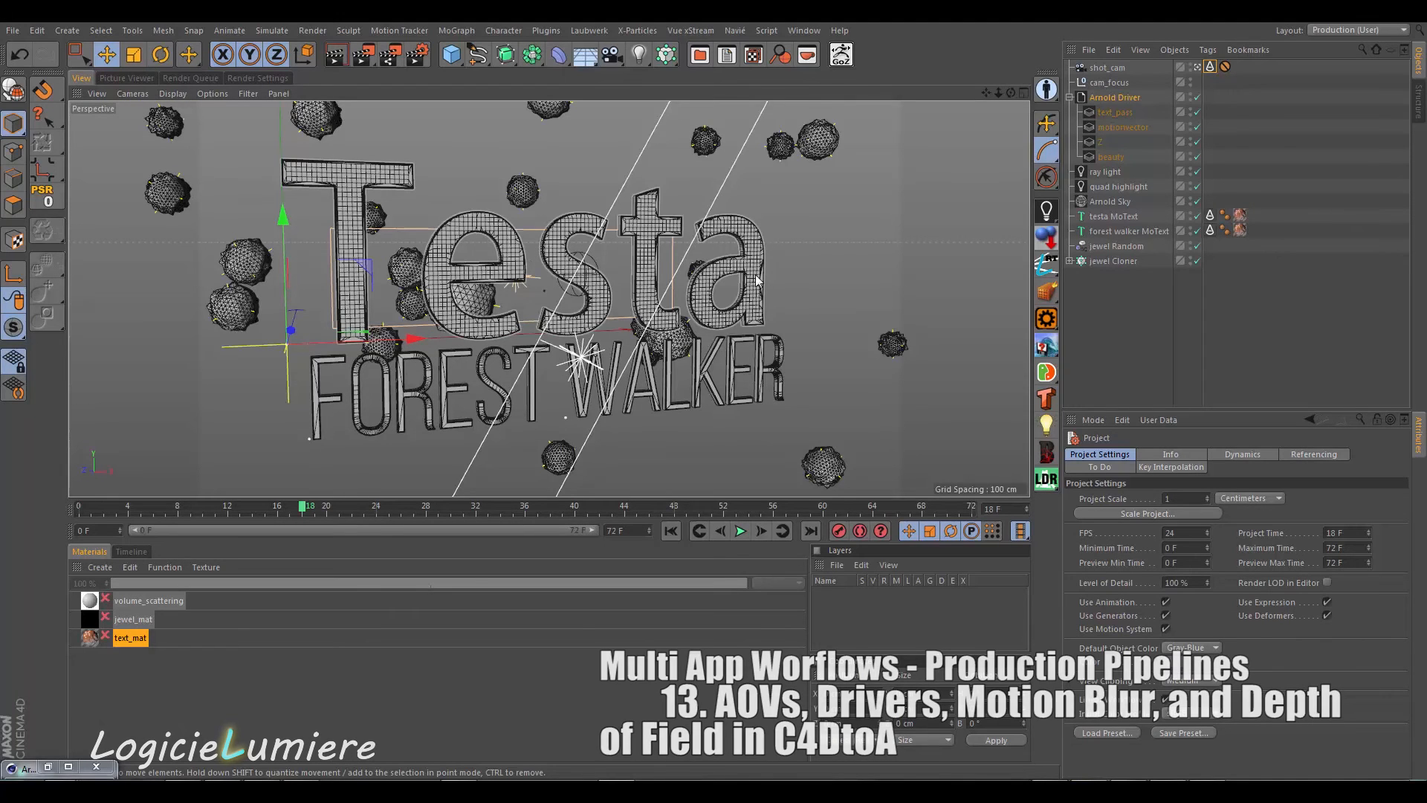
click(1032, 209)
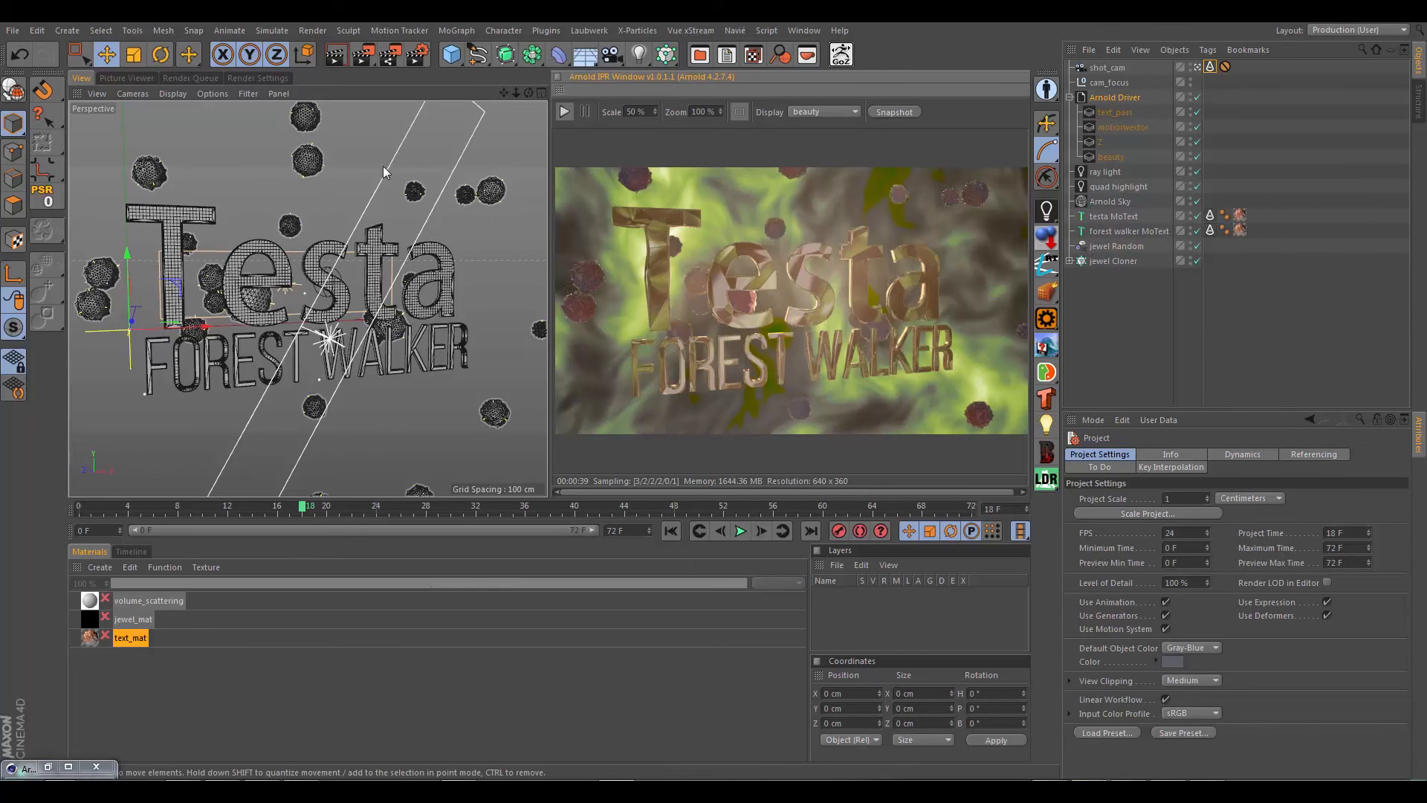
click(1120, 216)
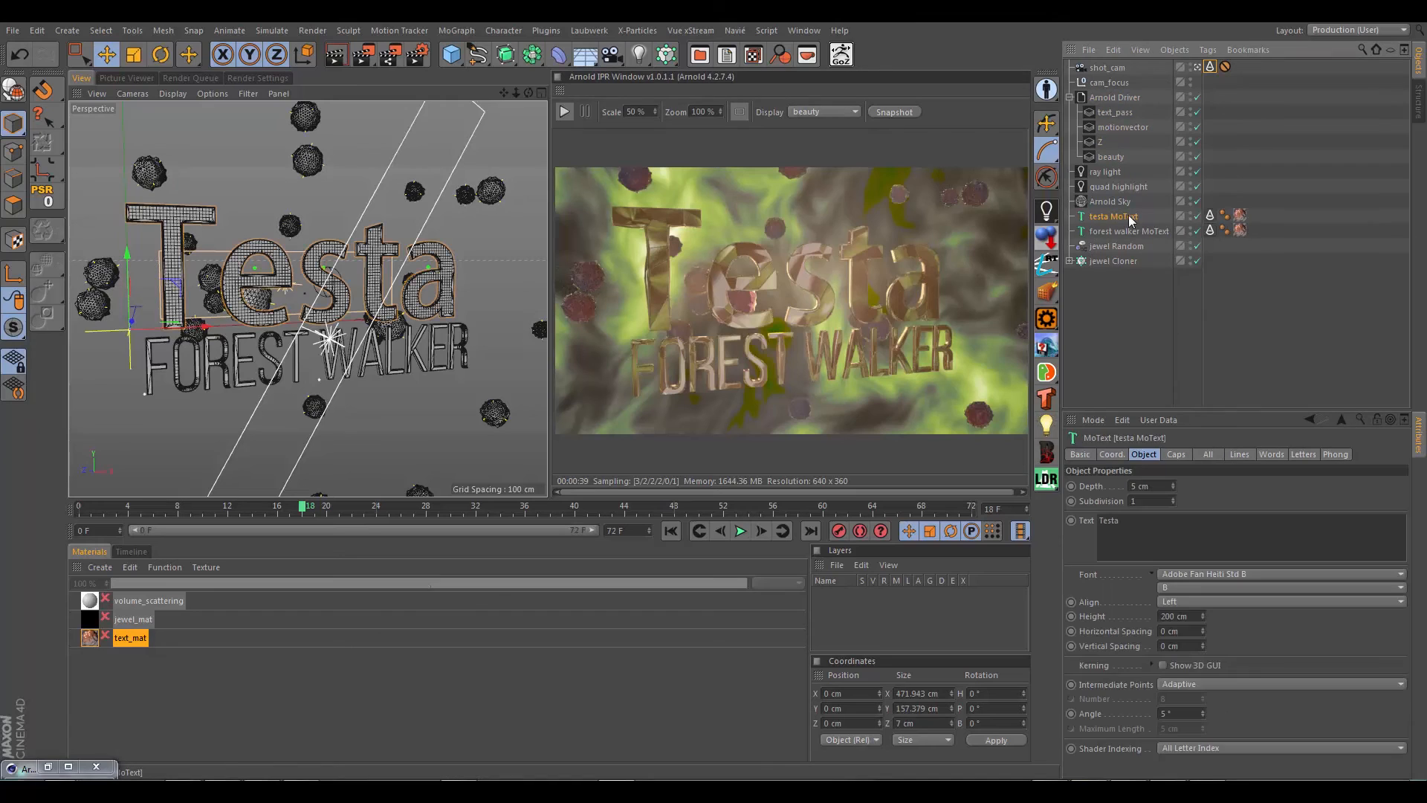
right_click(1129, 221)
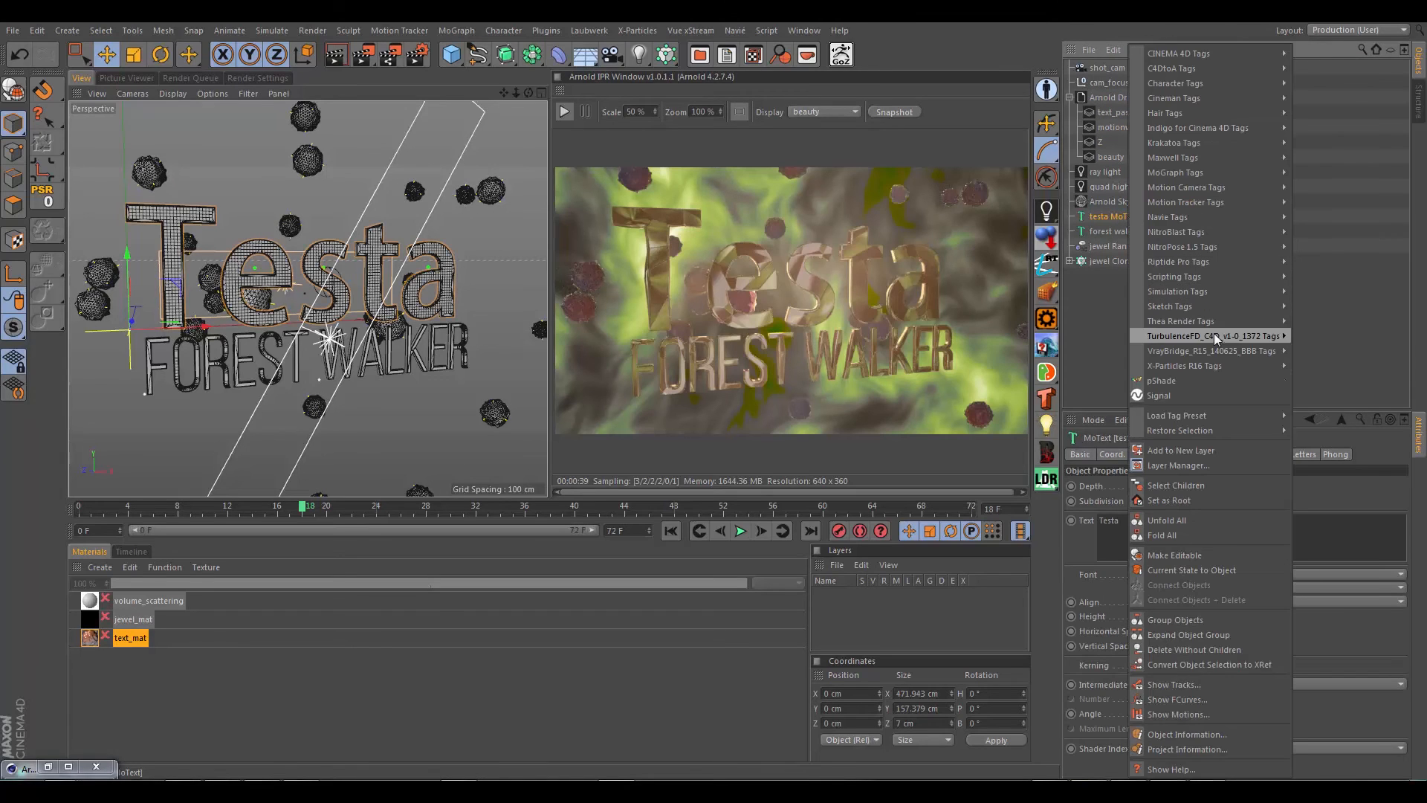
mouse_move(1196, 58)
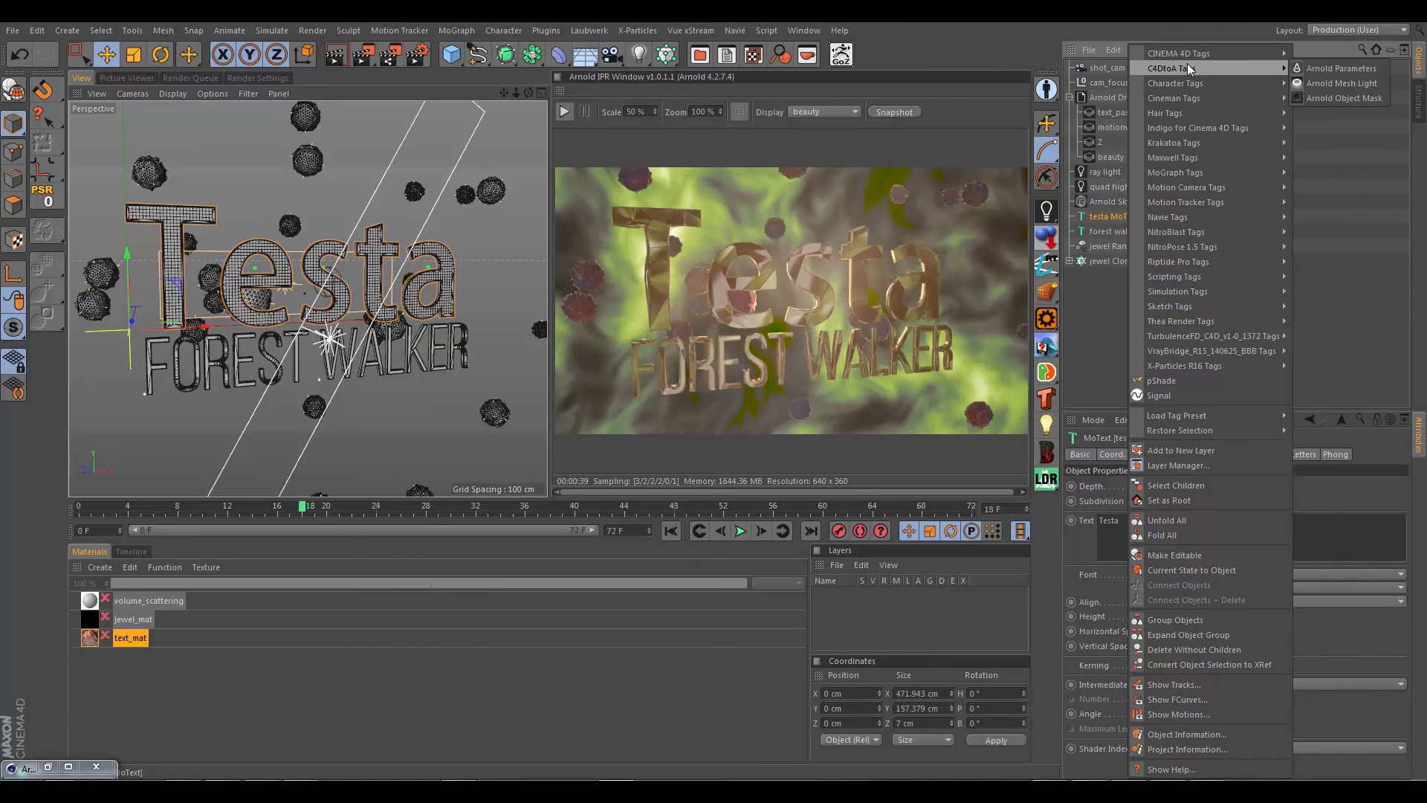
click(1350, 95)
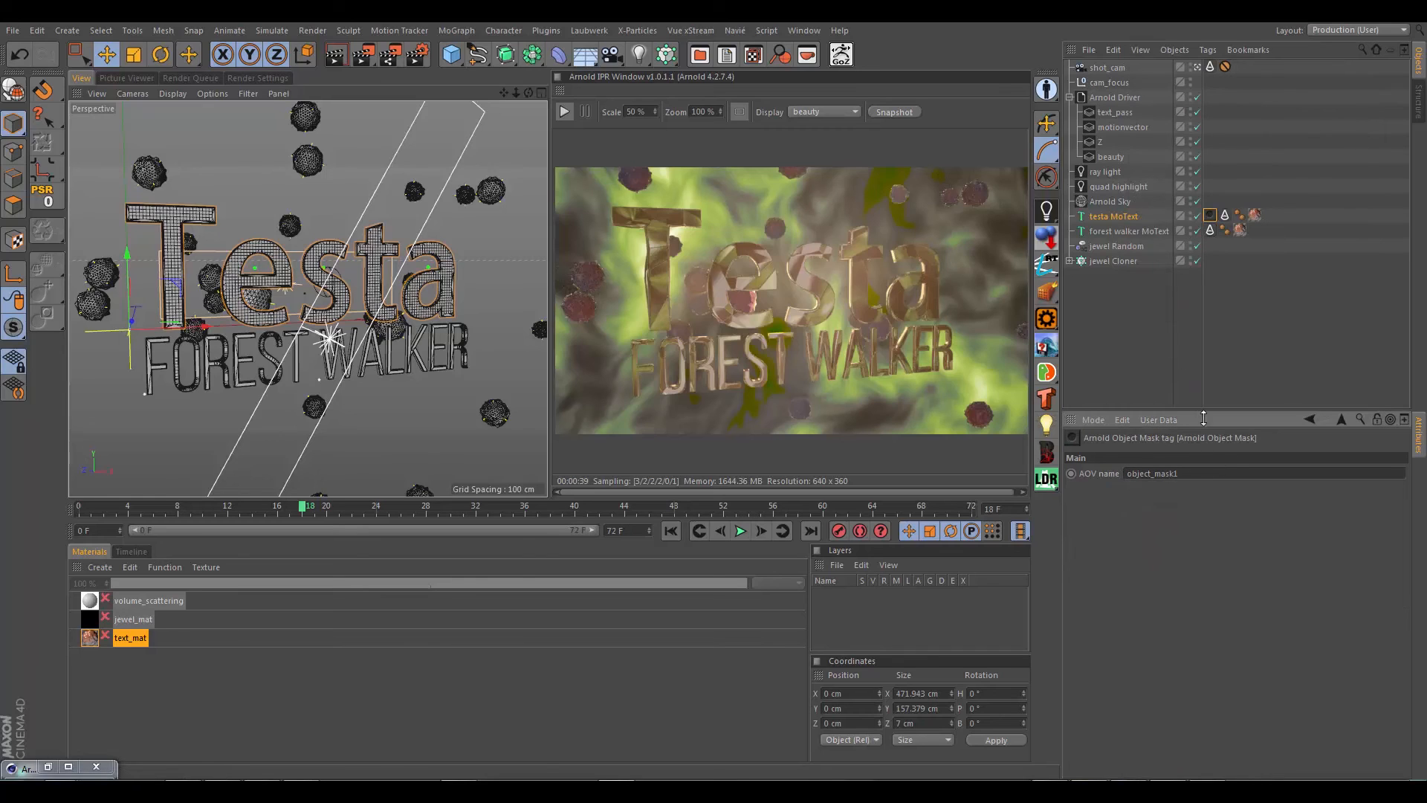
drag(1199, 474, 1121, 477)
Step: Copy the Arnold Object Mask tag to the forest walker MoText and rename its AOV forest_text_mask
click(1210, 213)
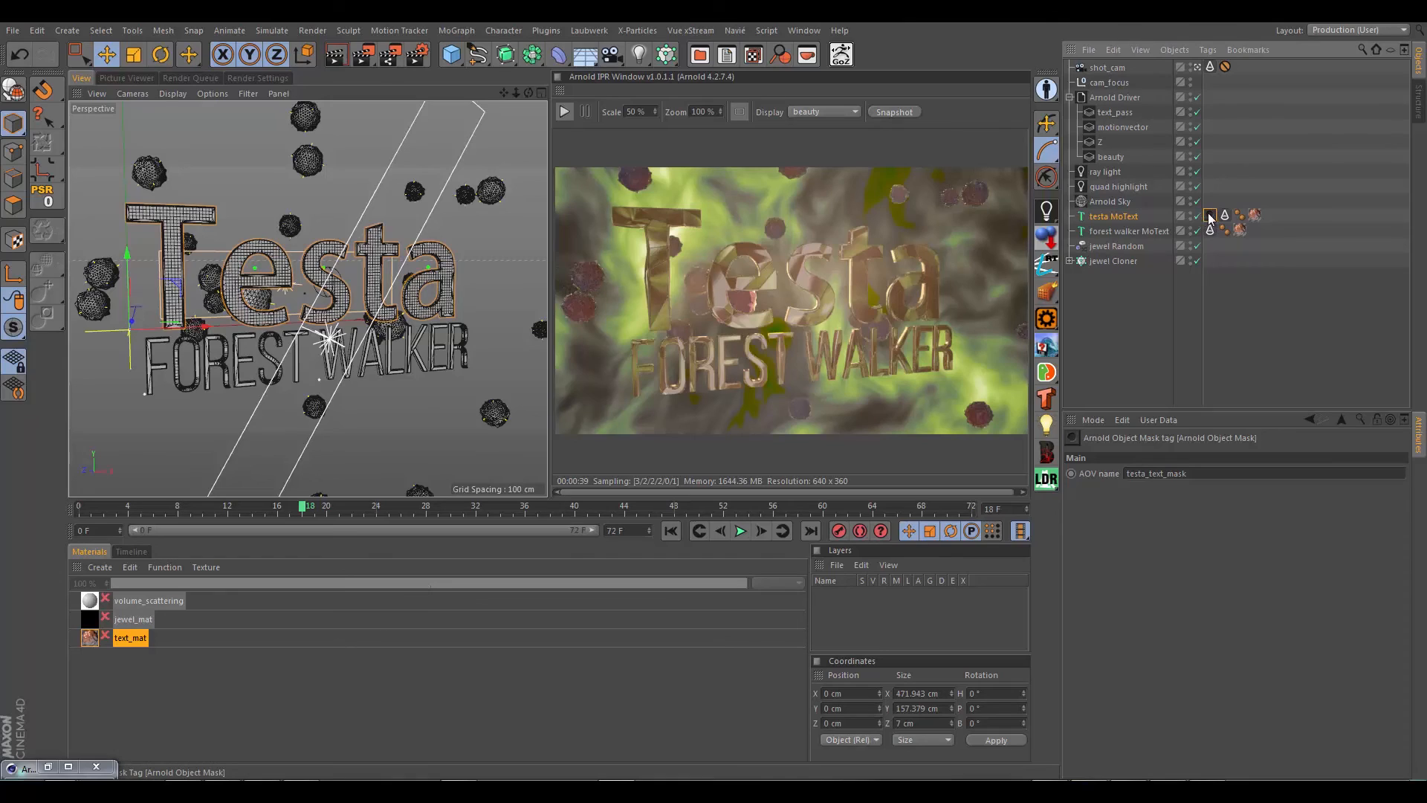
ctrl+drag(1209, 218, 1210, 230)
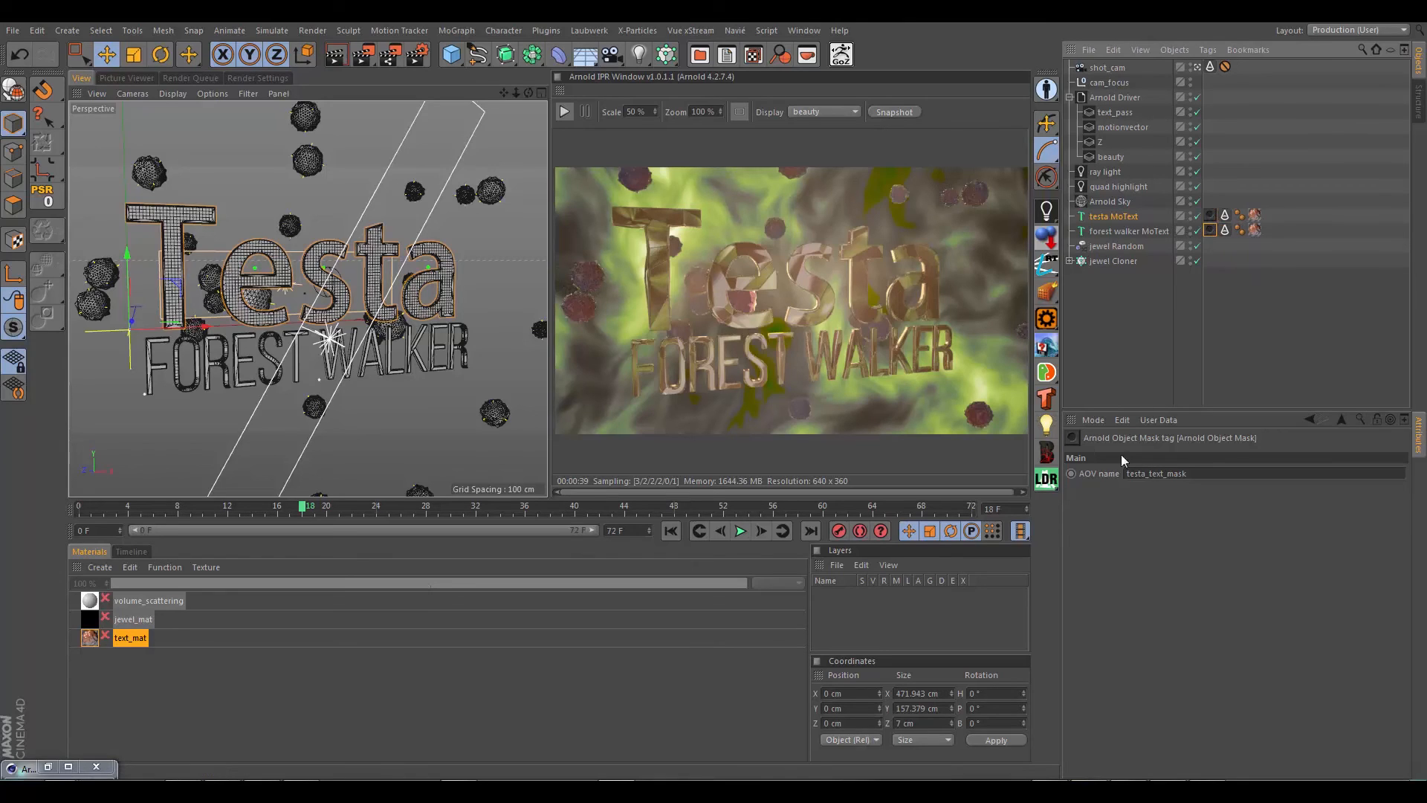
click(1142, 474)
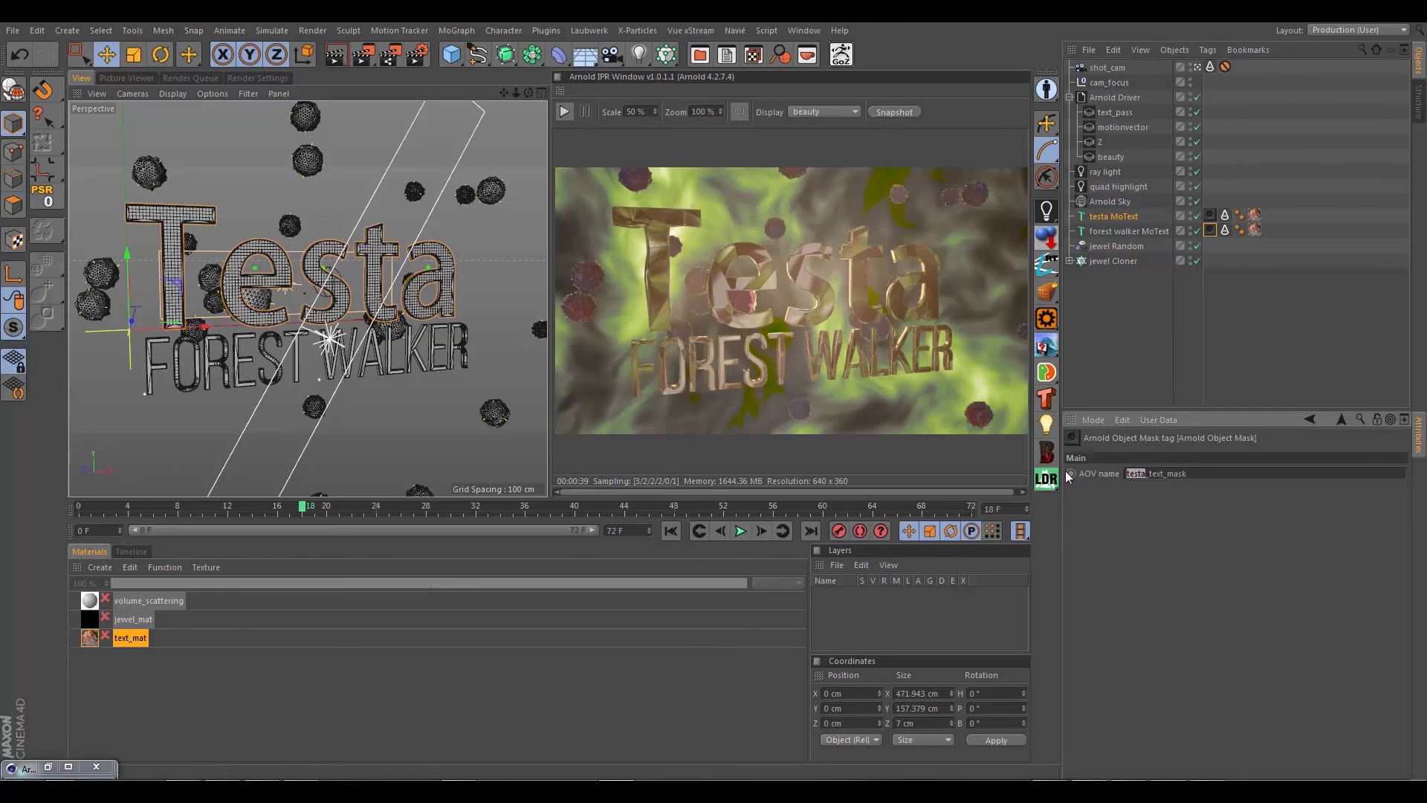
text(forest)
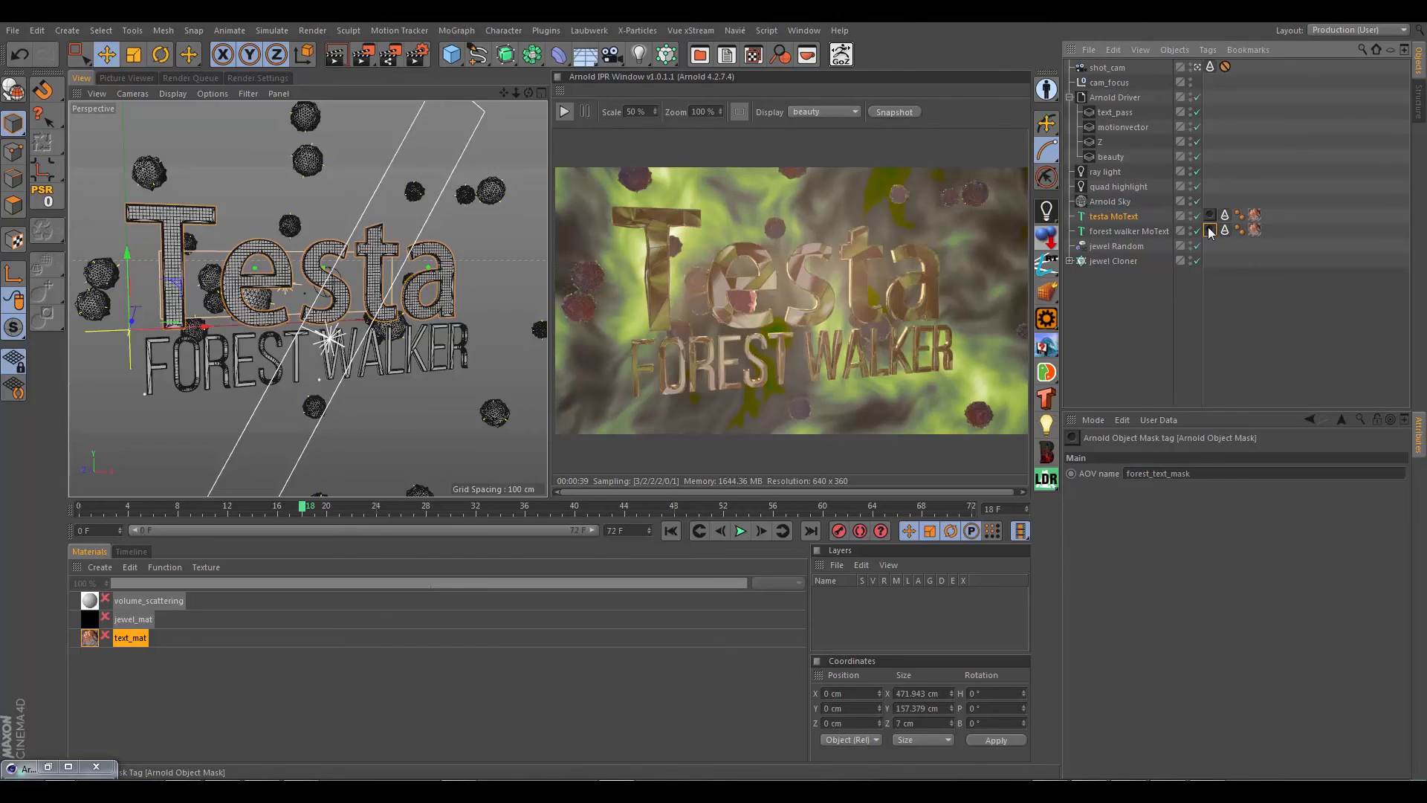
Step: Copy the Arnold Object Mask tag to the jewel Cloner and rename its AOV jewel_mask
ctrl+drag(1209, 232, 1210, 261)
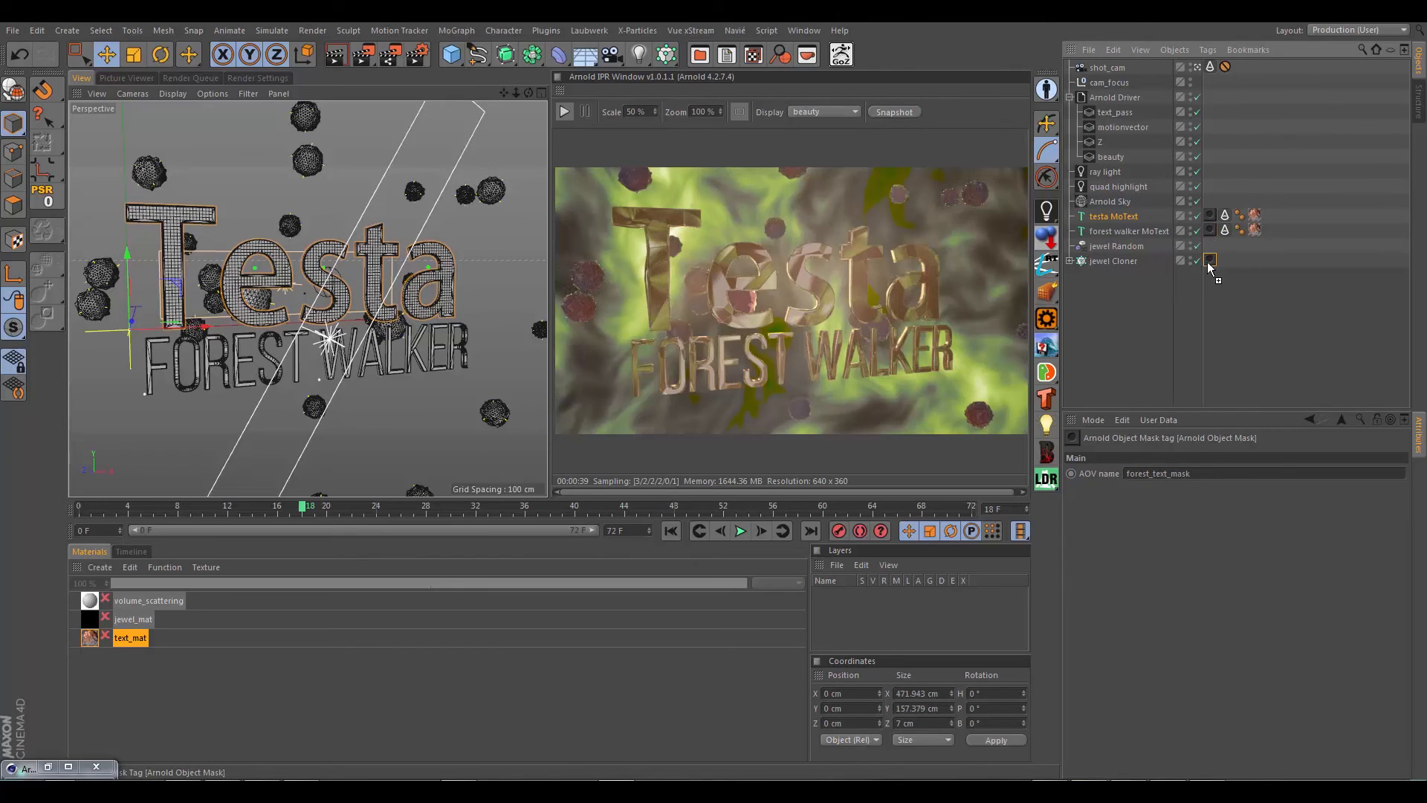
click(1070, 260)
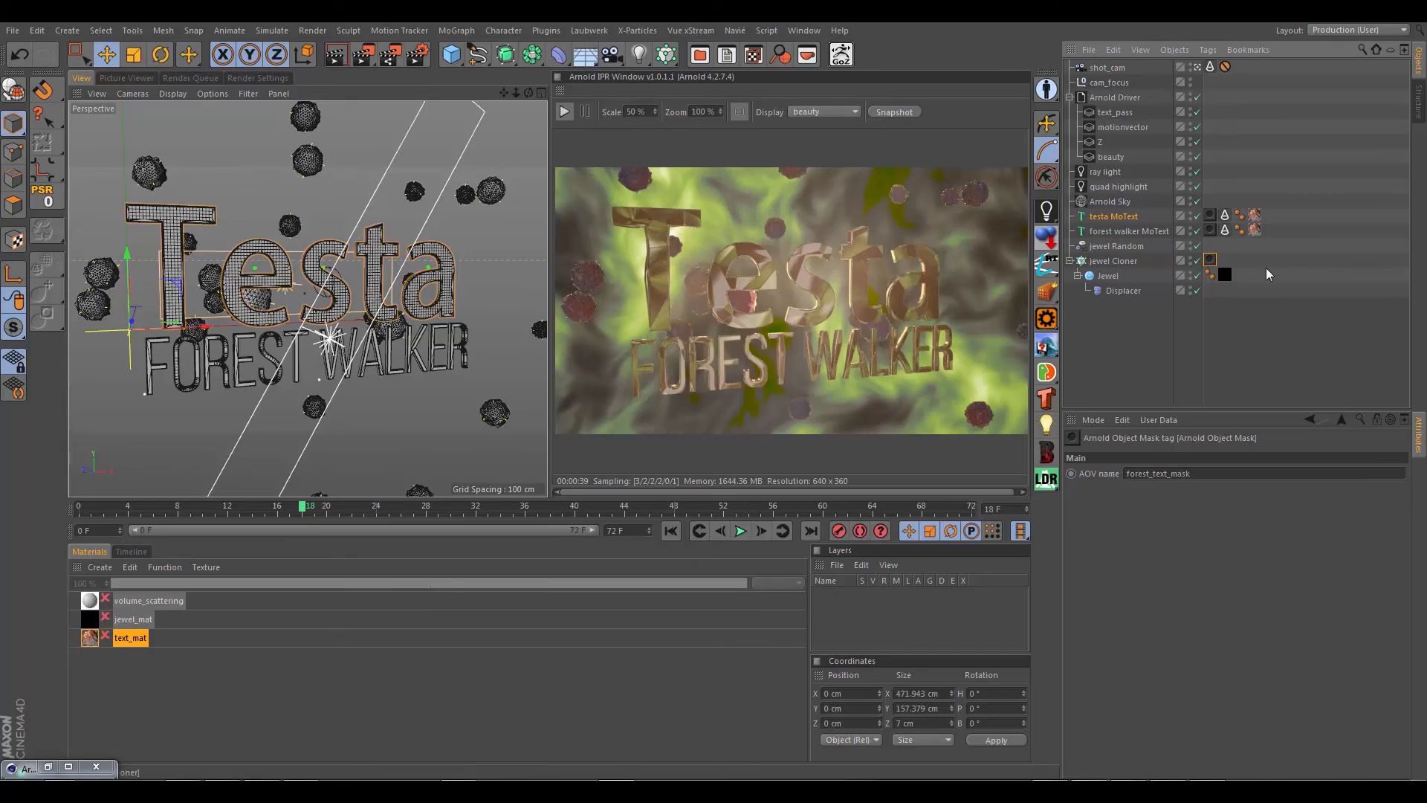
click(1121, 261)
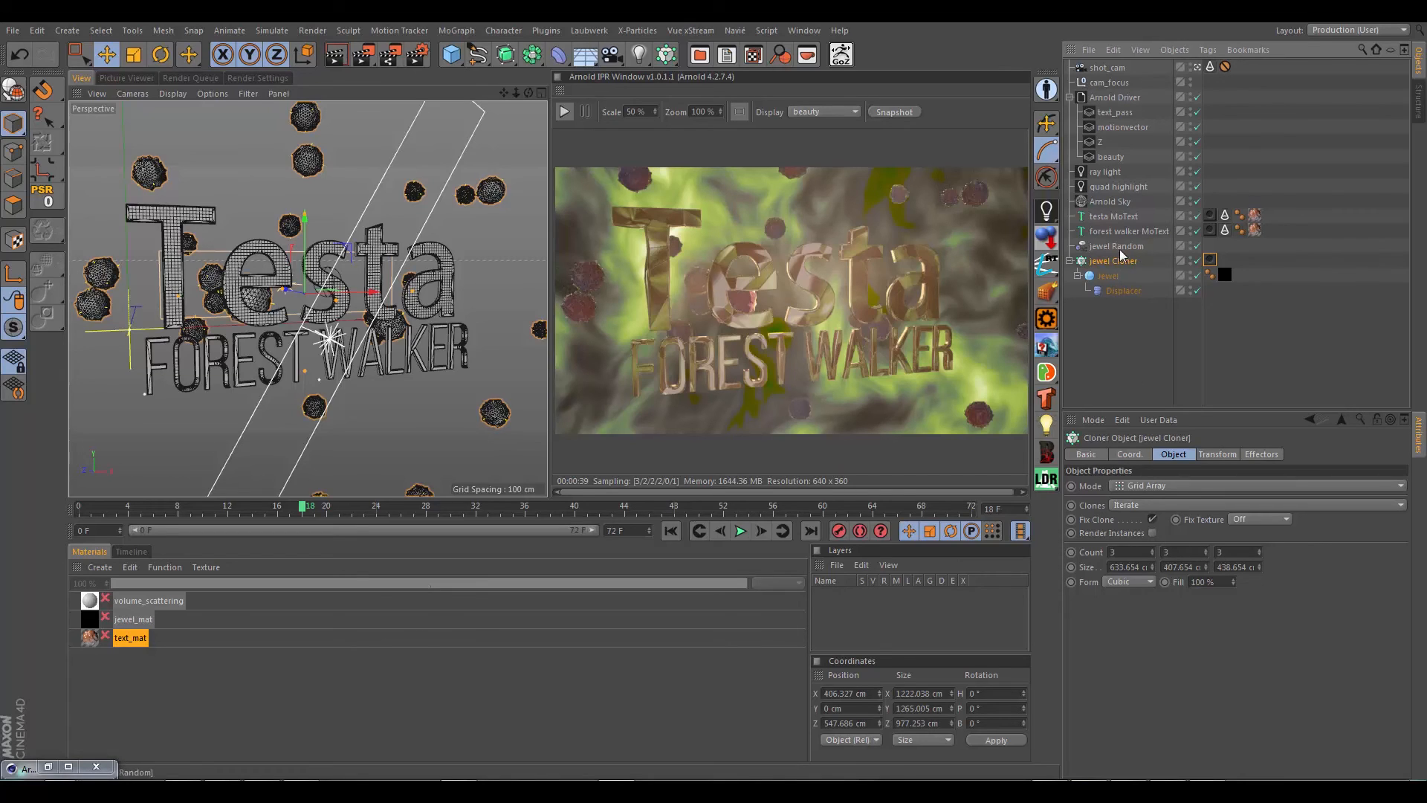
click(1209, 260)
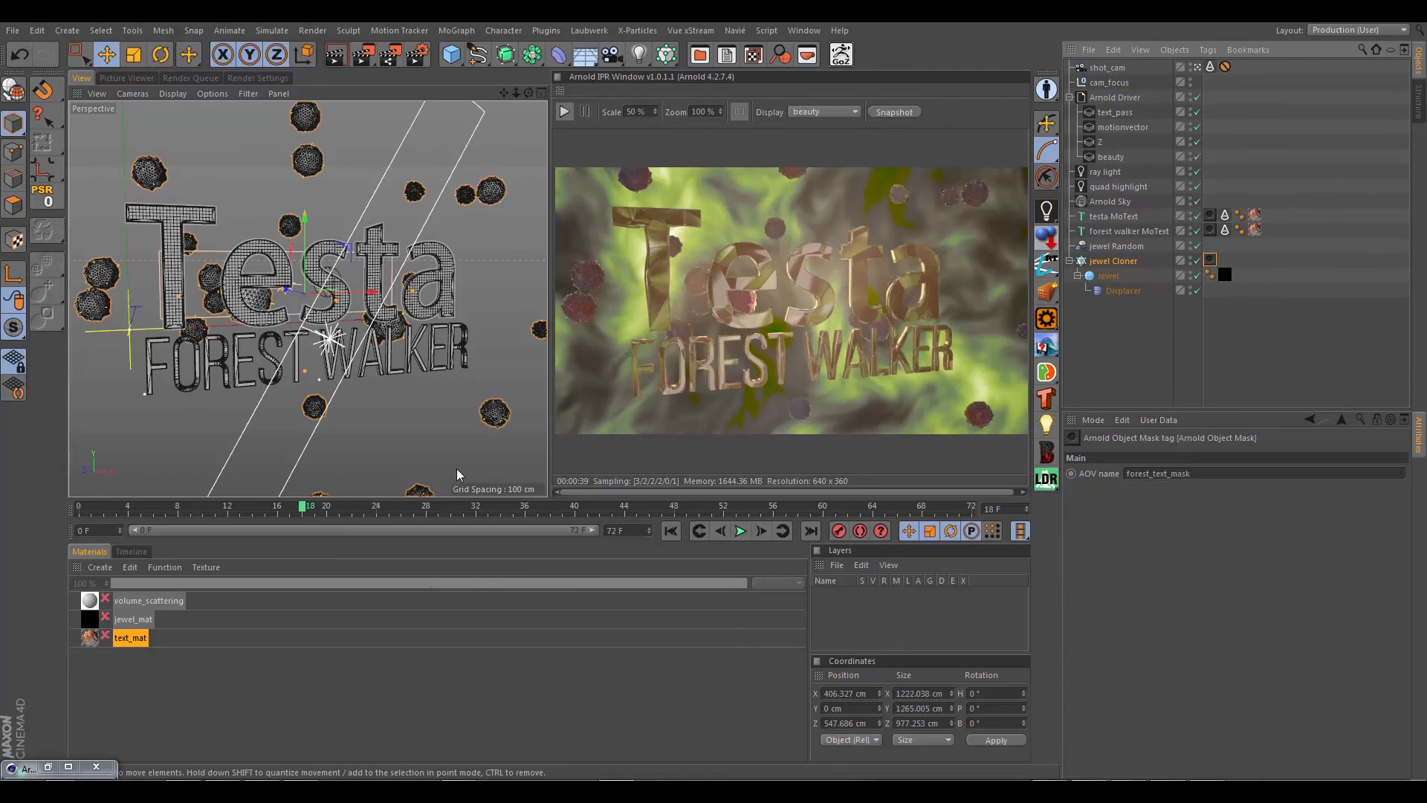
drag(1150, 473, 1018, 473)
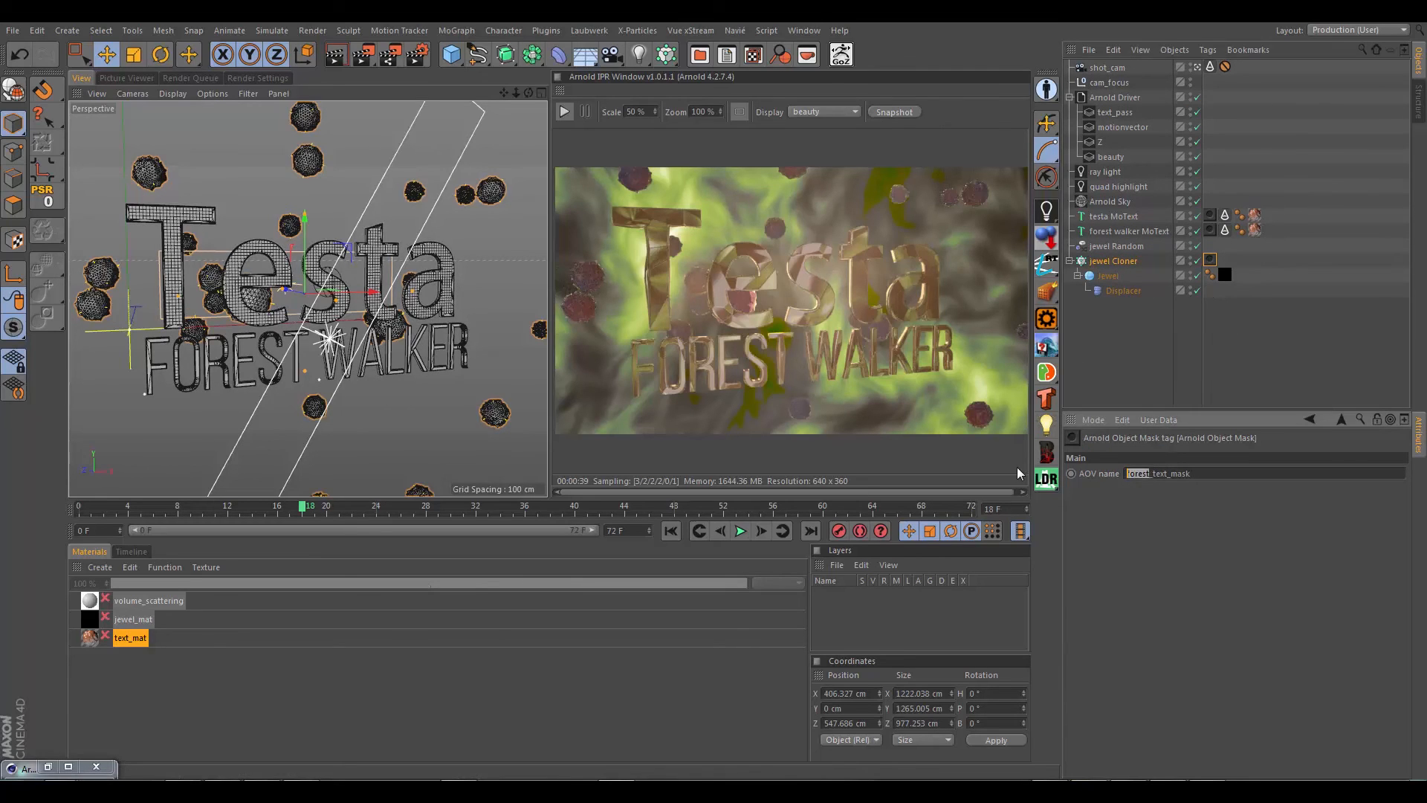
text(jewel)
key(Right)
key(Delete)
key(Delete)
key(Delete)
key(Delete)
key(Delete)
key(Return)
Step: Activate the custom AOVs testa_text_mask, forest_text_mask and jewel_mask for the Arnold Driver
click(1107, 96)
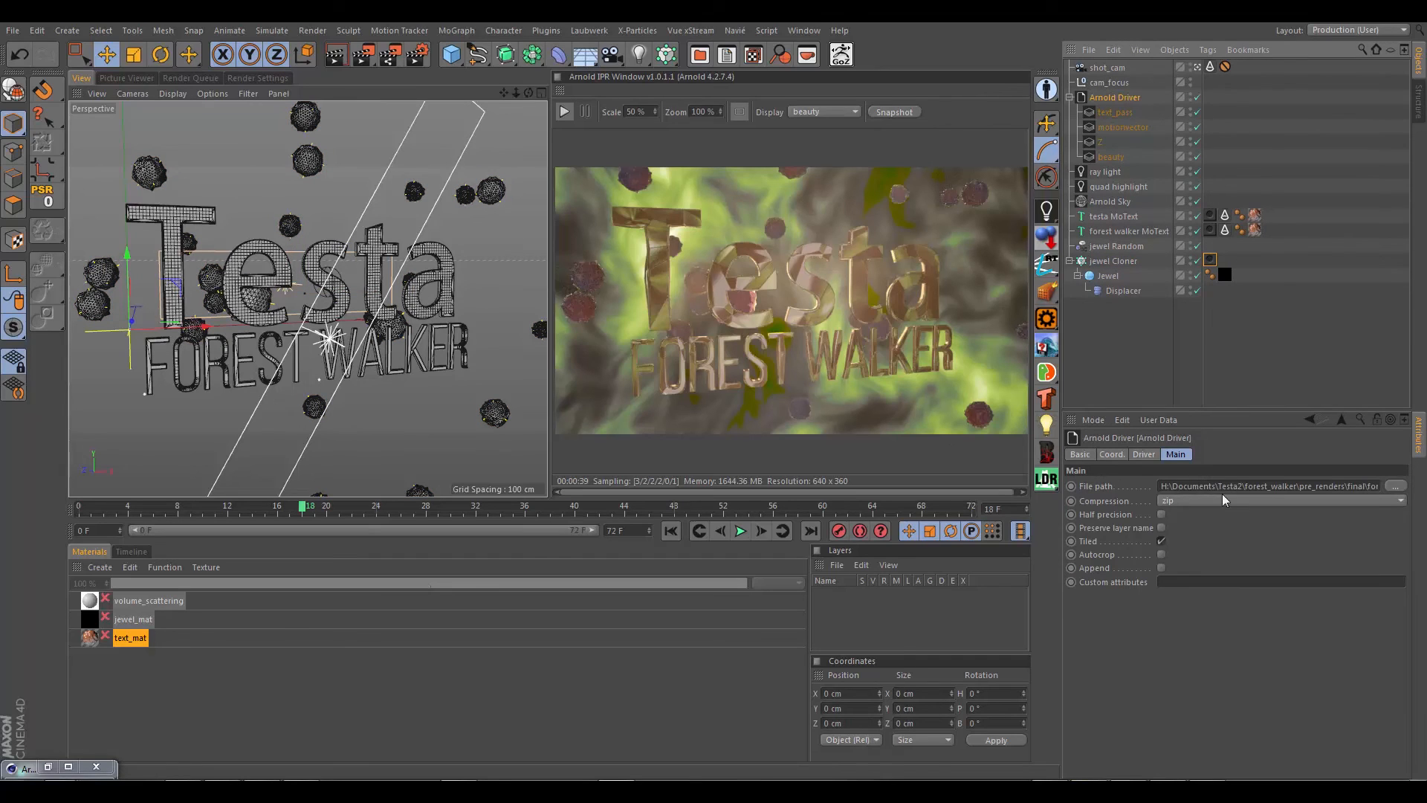
click(1145, 454)
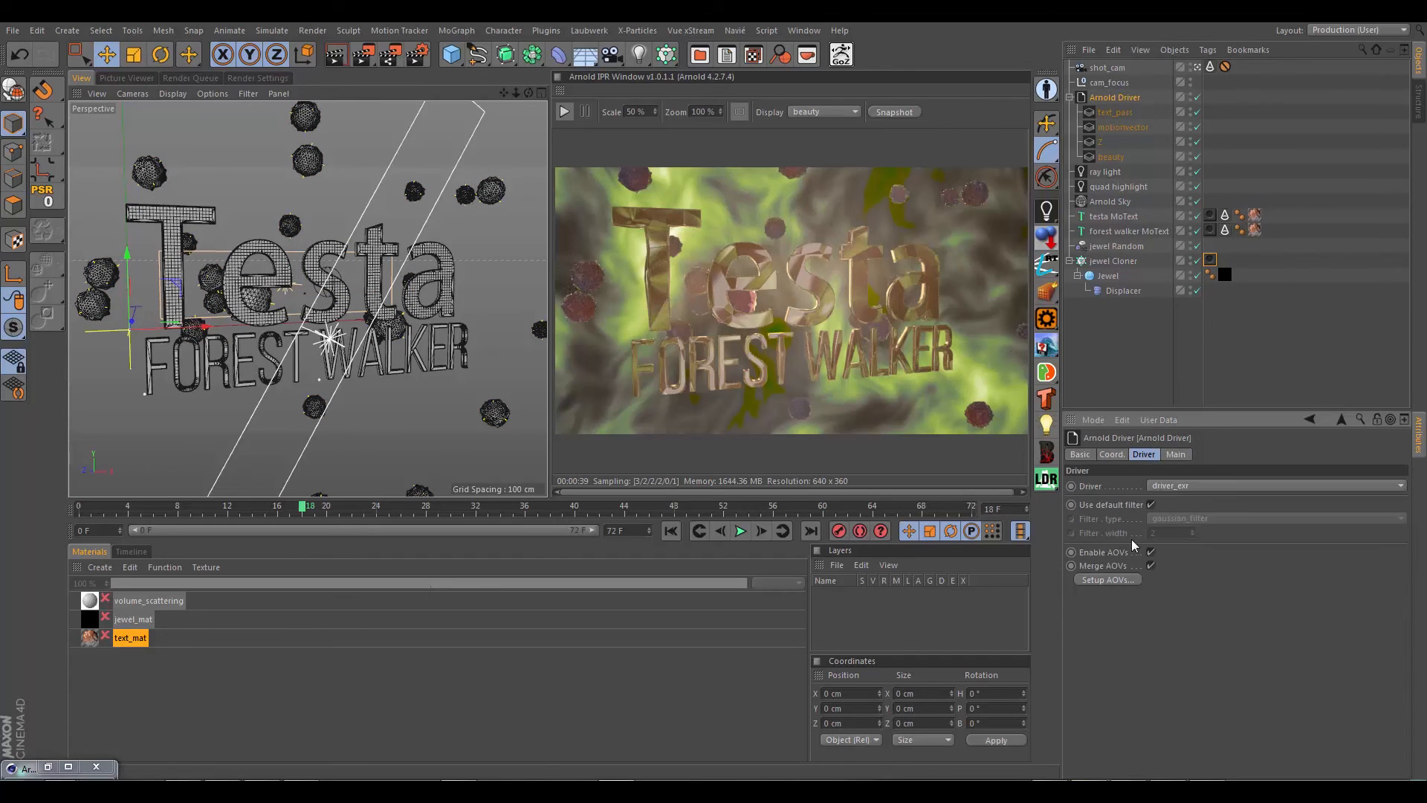
click(1108, 579)
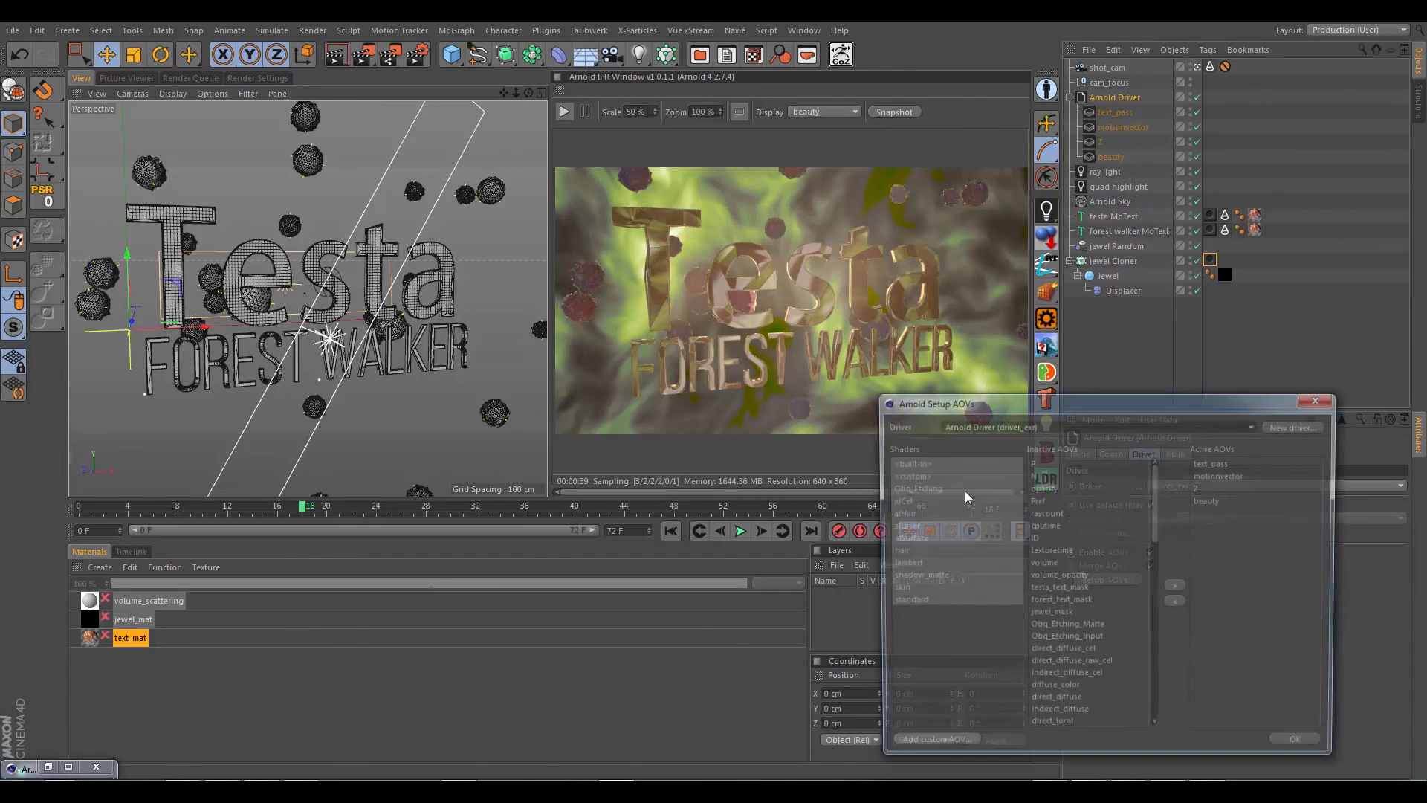
click(913, 474)
click(1062, 462)
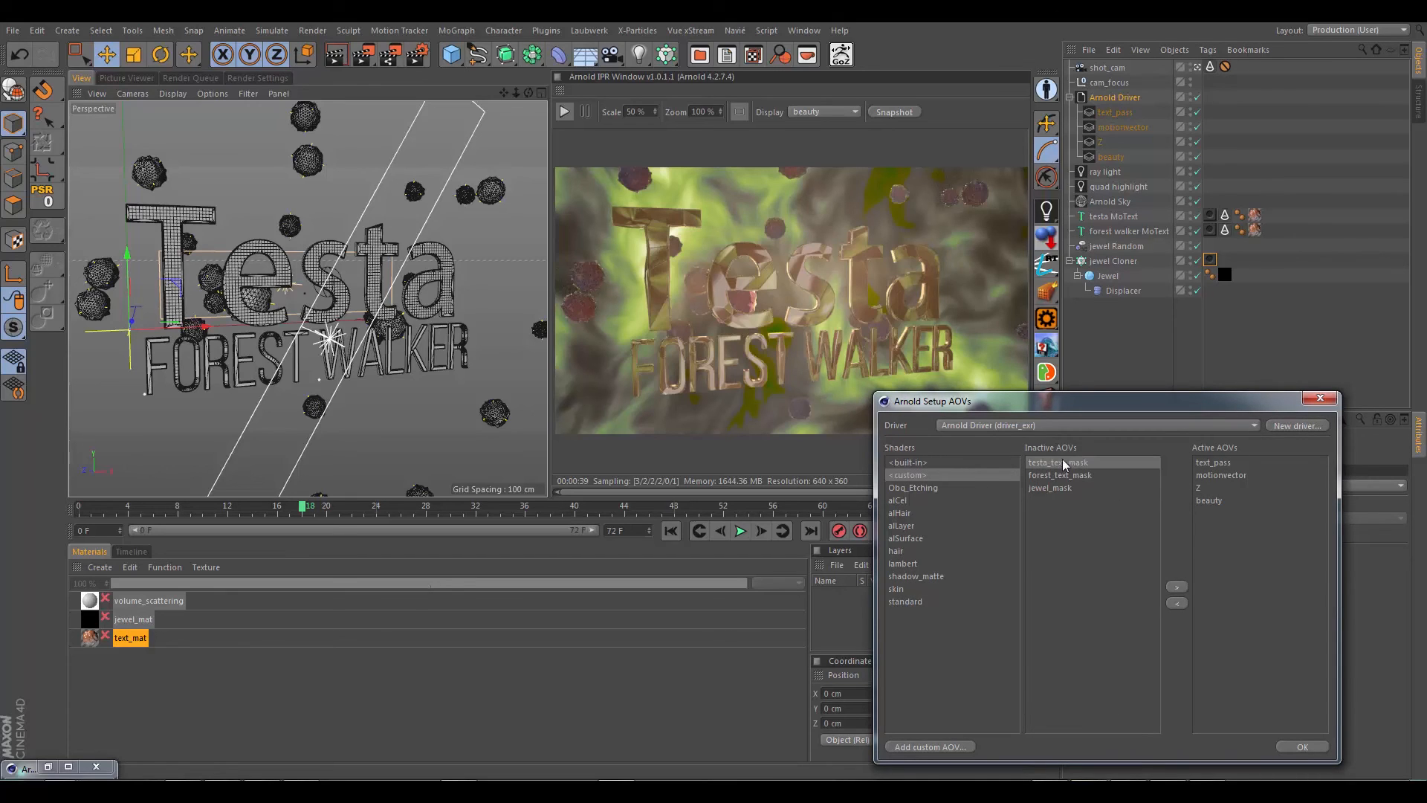
shift+click(1052, 487)
click(1176, 587)
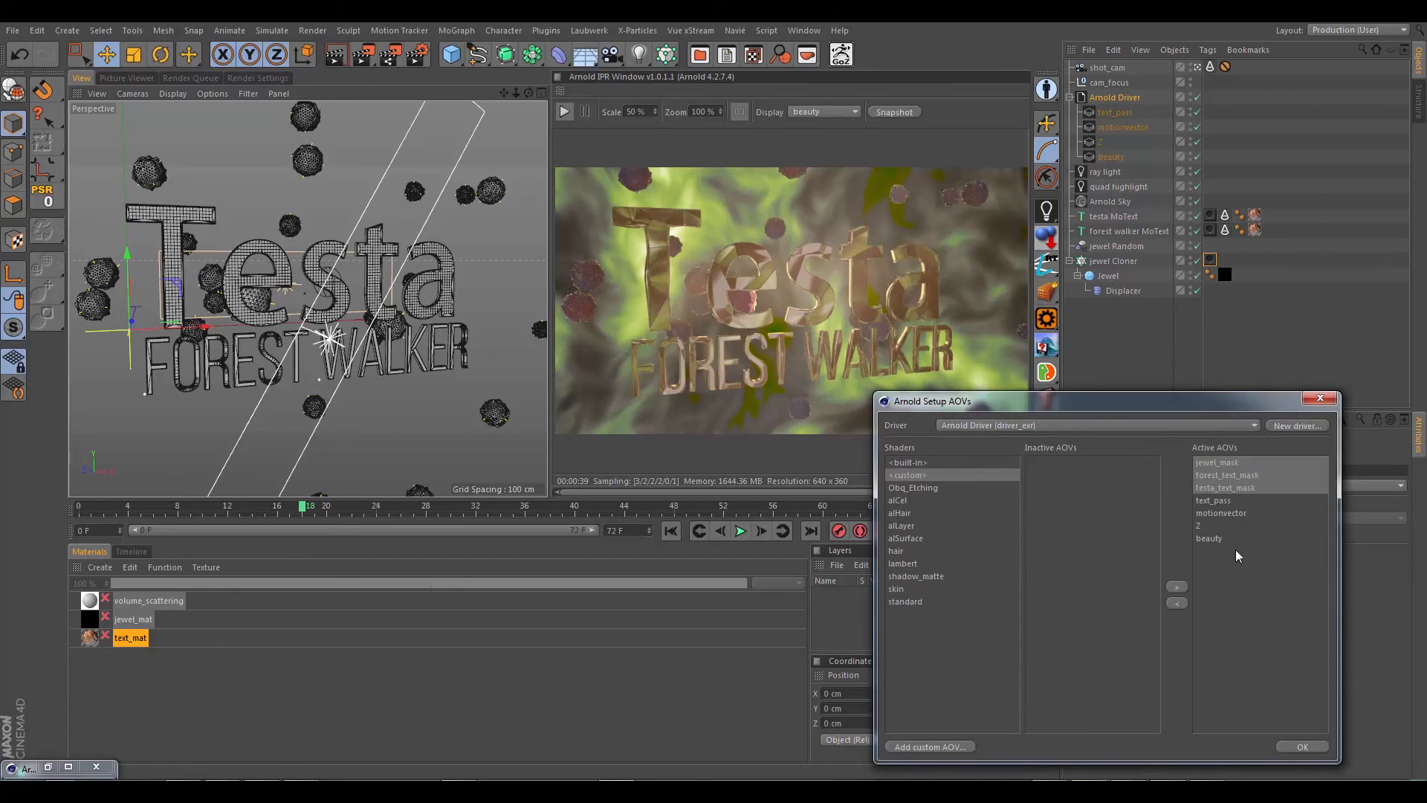
click(1302, 747)
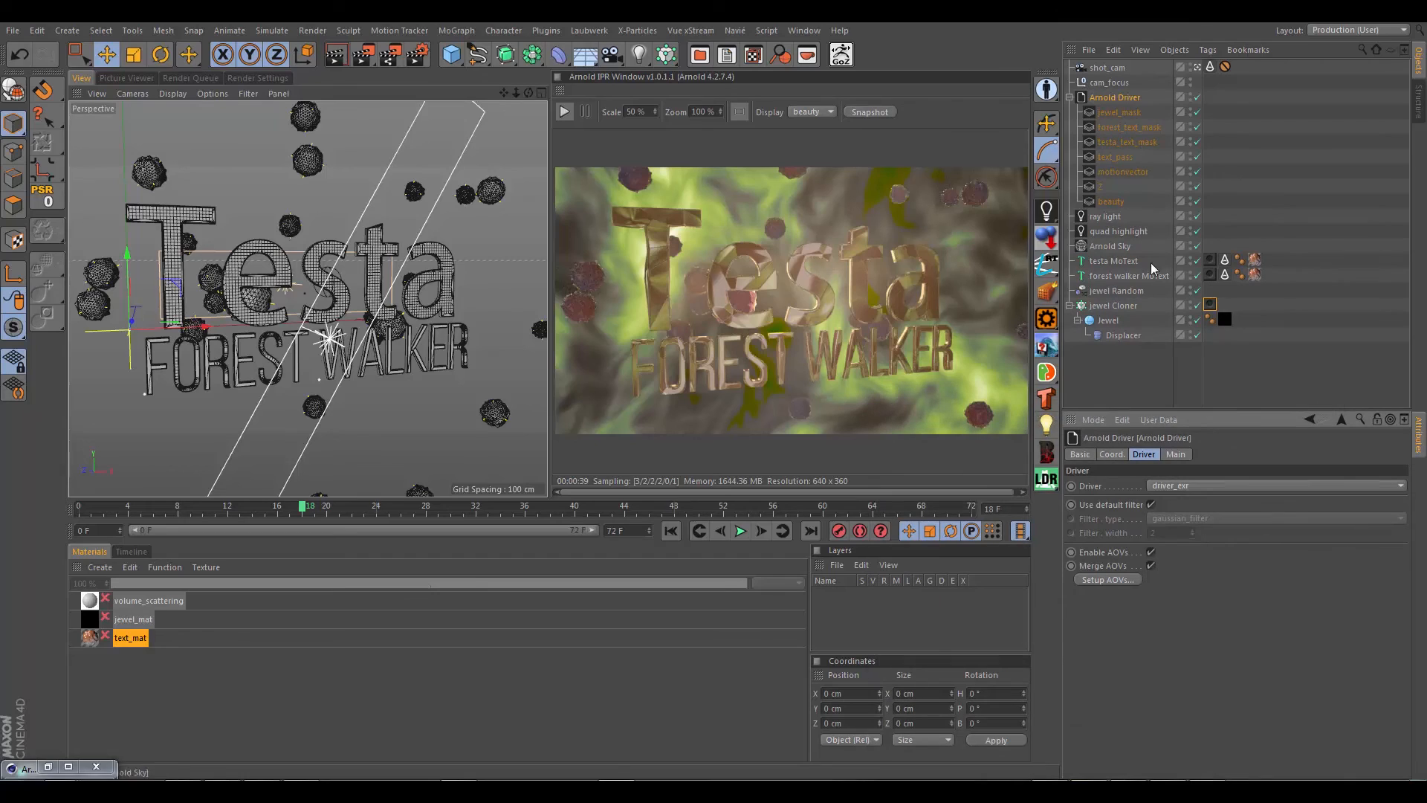
Step: Review text_mat's shader network and the aov_write_rgb node that writes text_pass
click(127, 638)
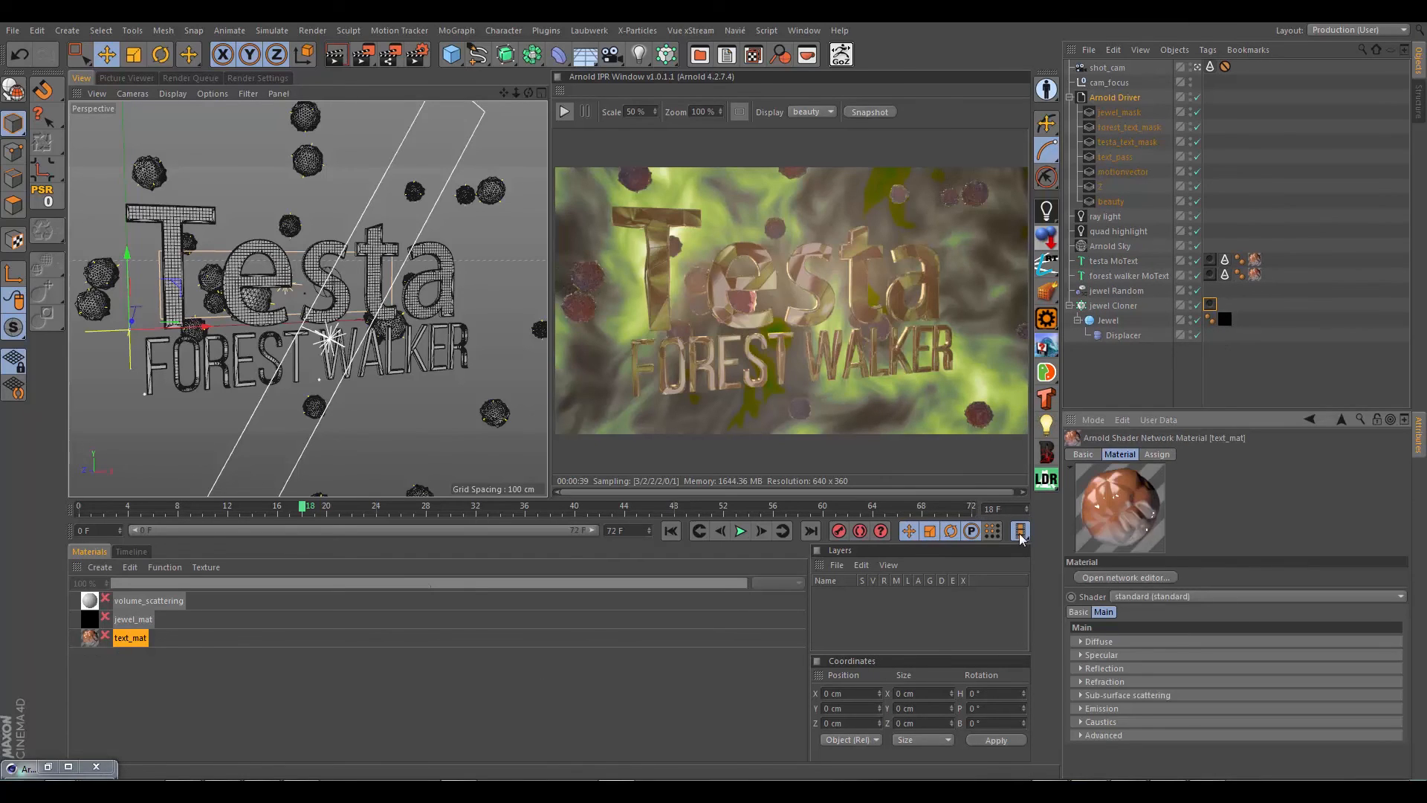
click(48, 767)
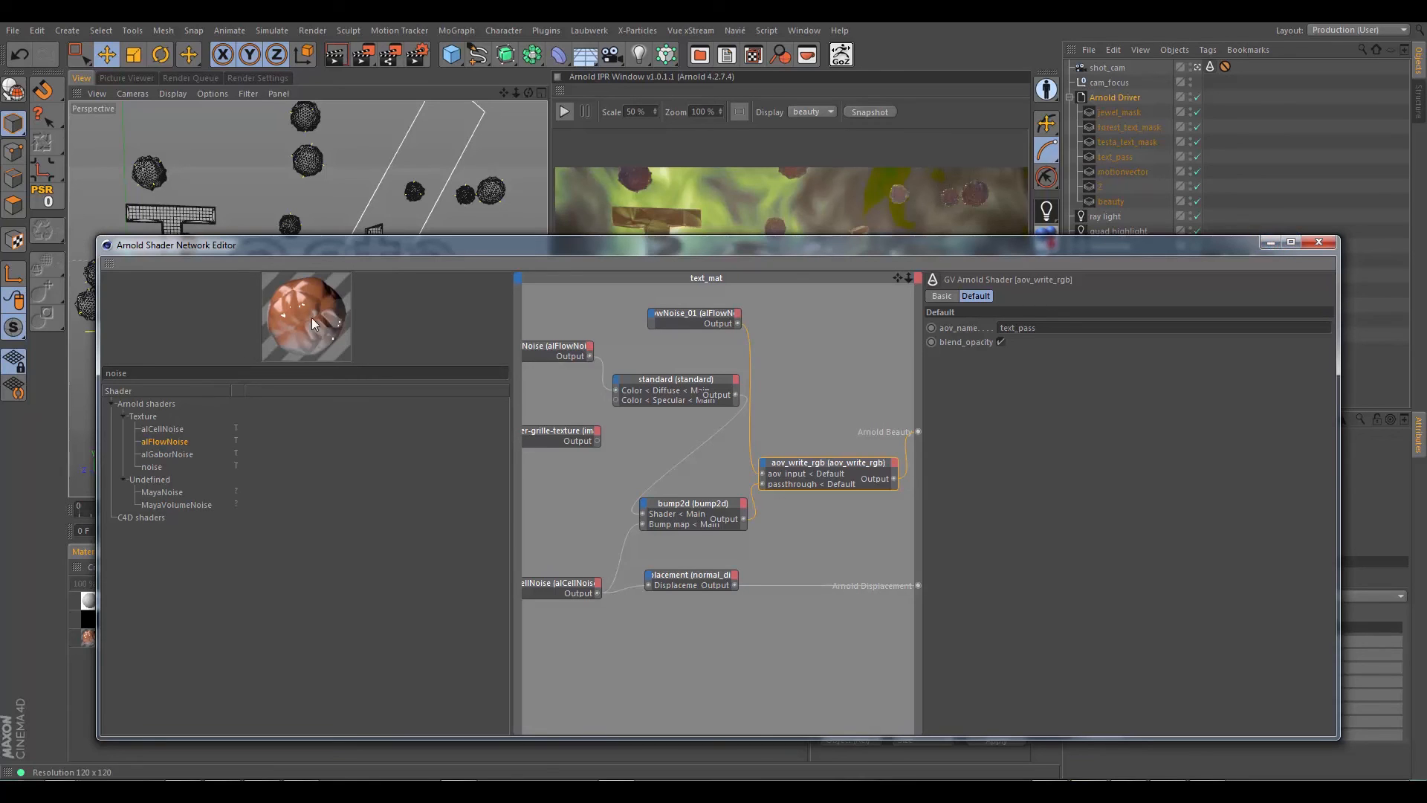
click(1272, 242)
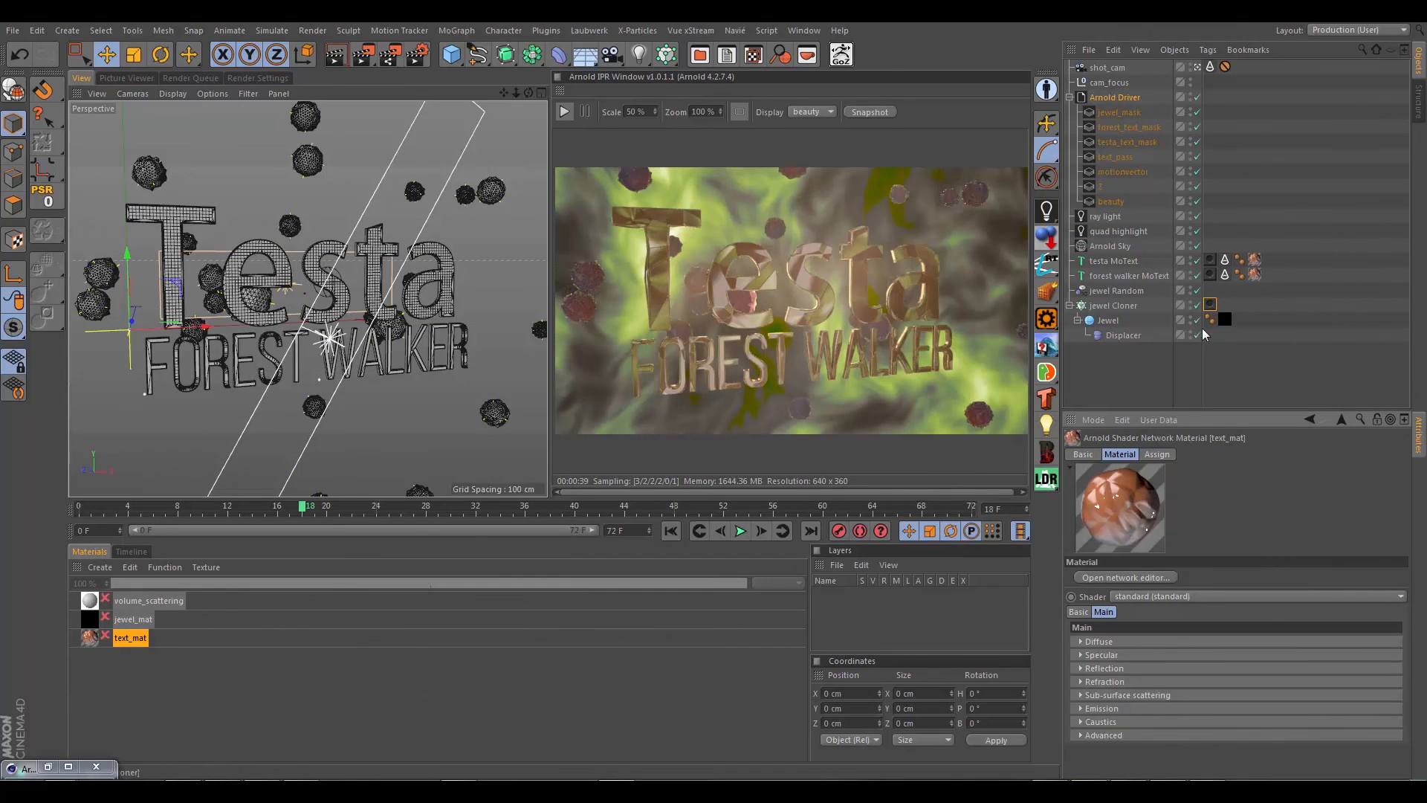
Step: Check the testa MoText's object mask tag and render the scene to the Picture Viewer
click(1210, 259)
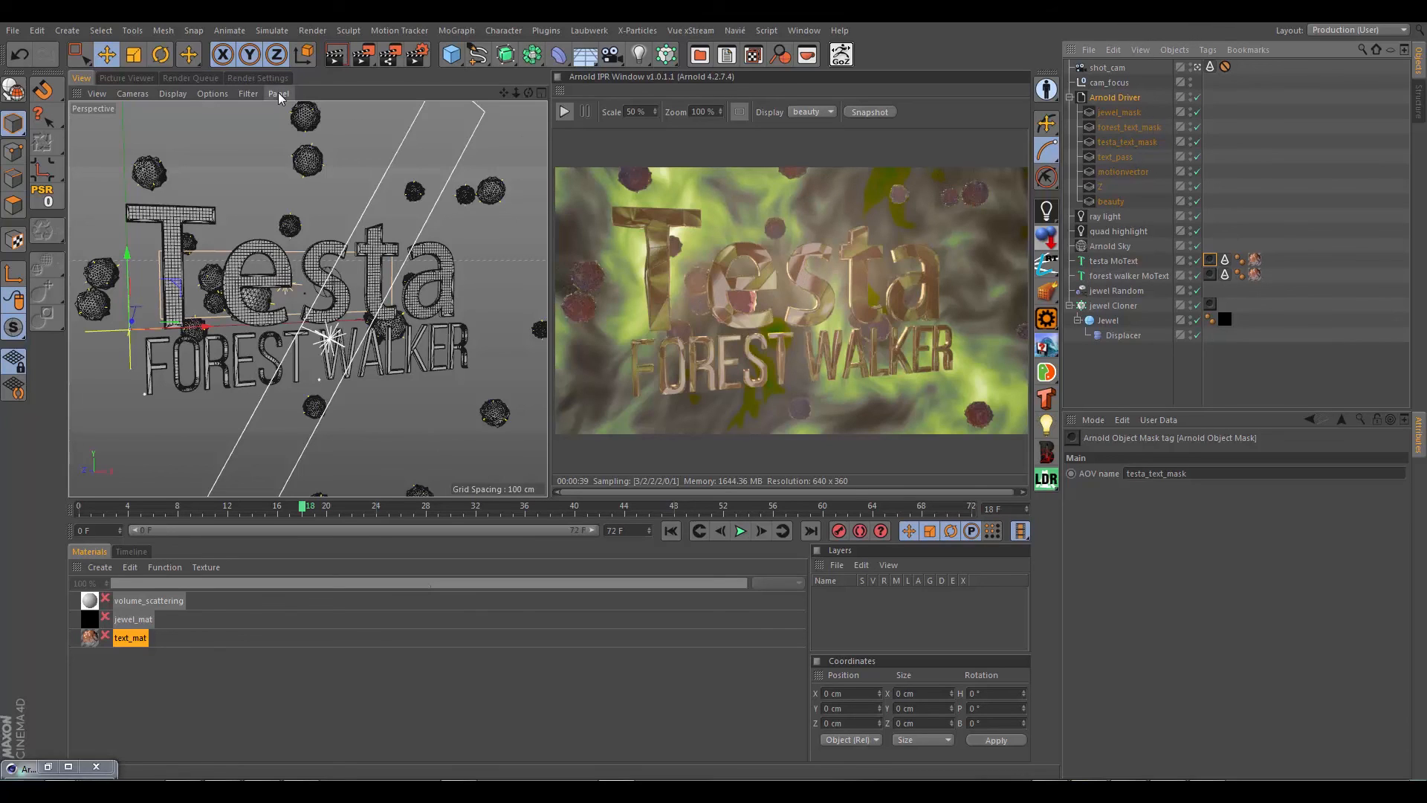
click(130, 78)
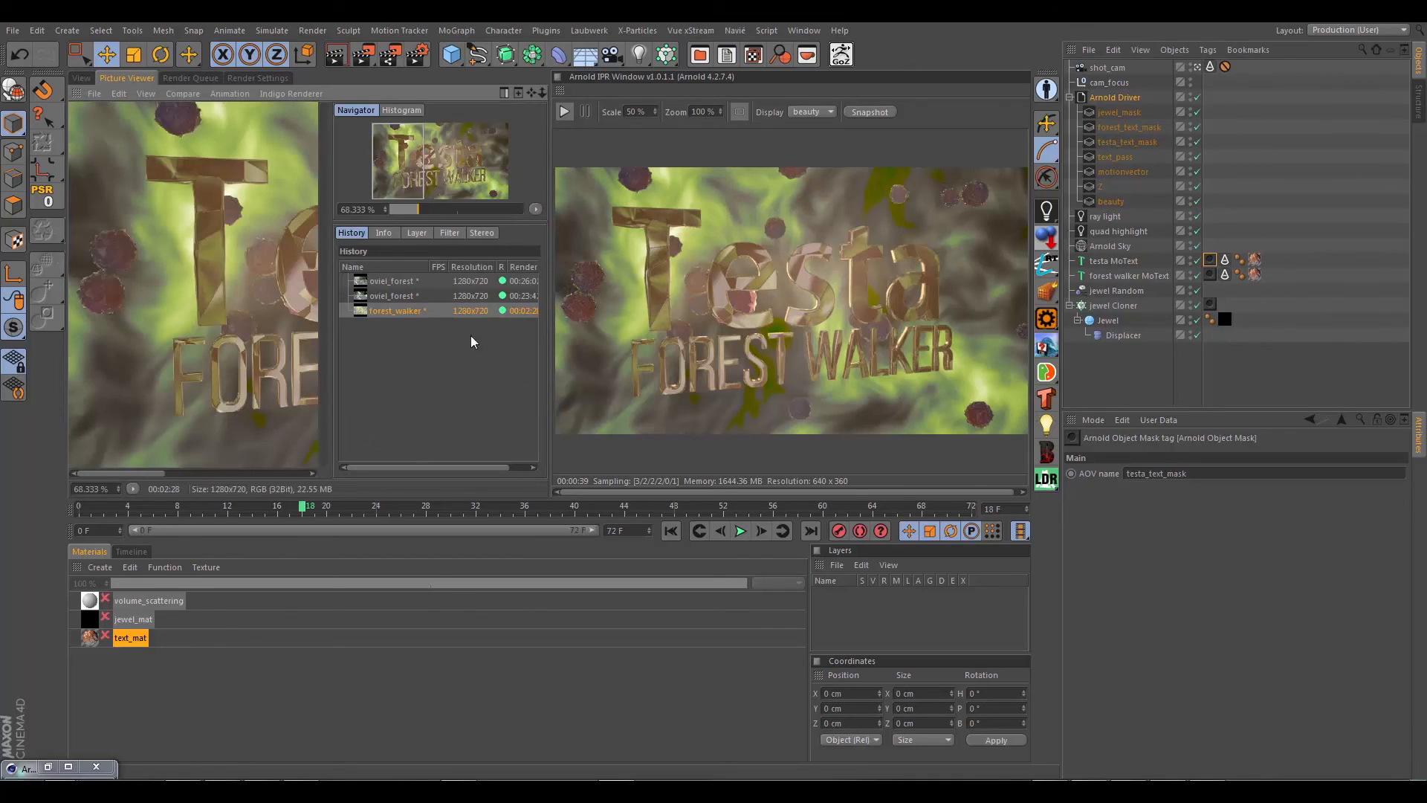
click(366, 60)
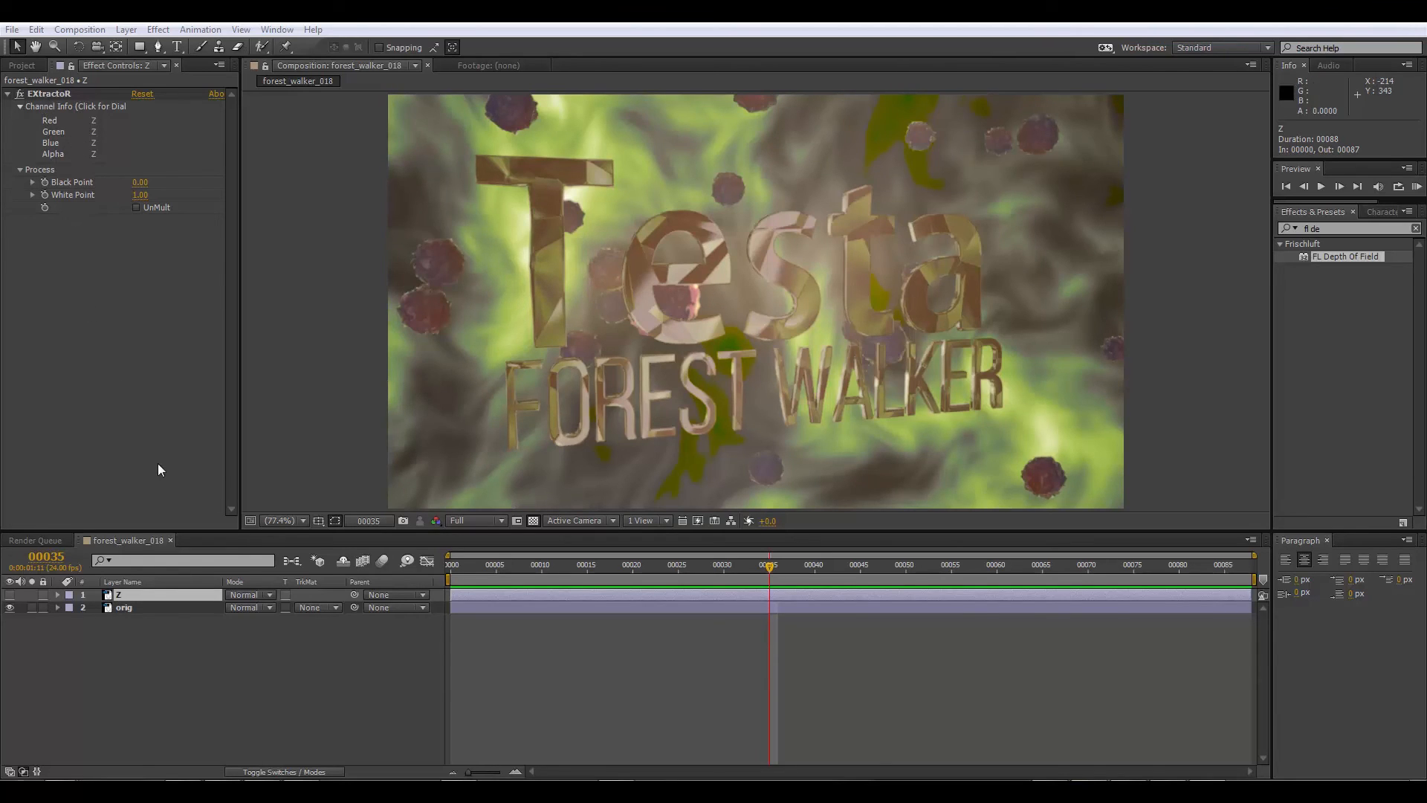
Step: Duplicate the Z layer, rename the copy testa mask and make it visible
click(122, 596)
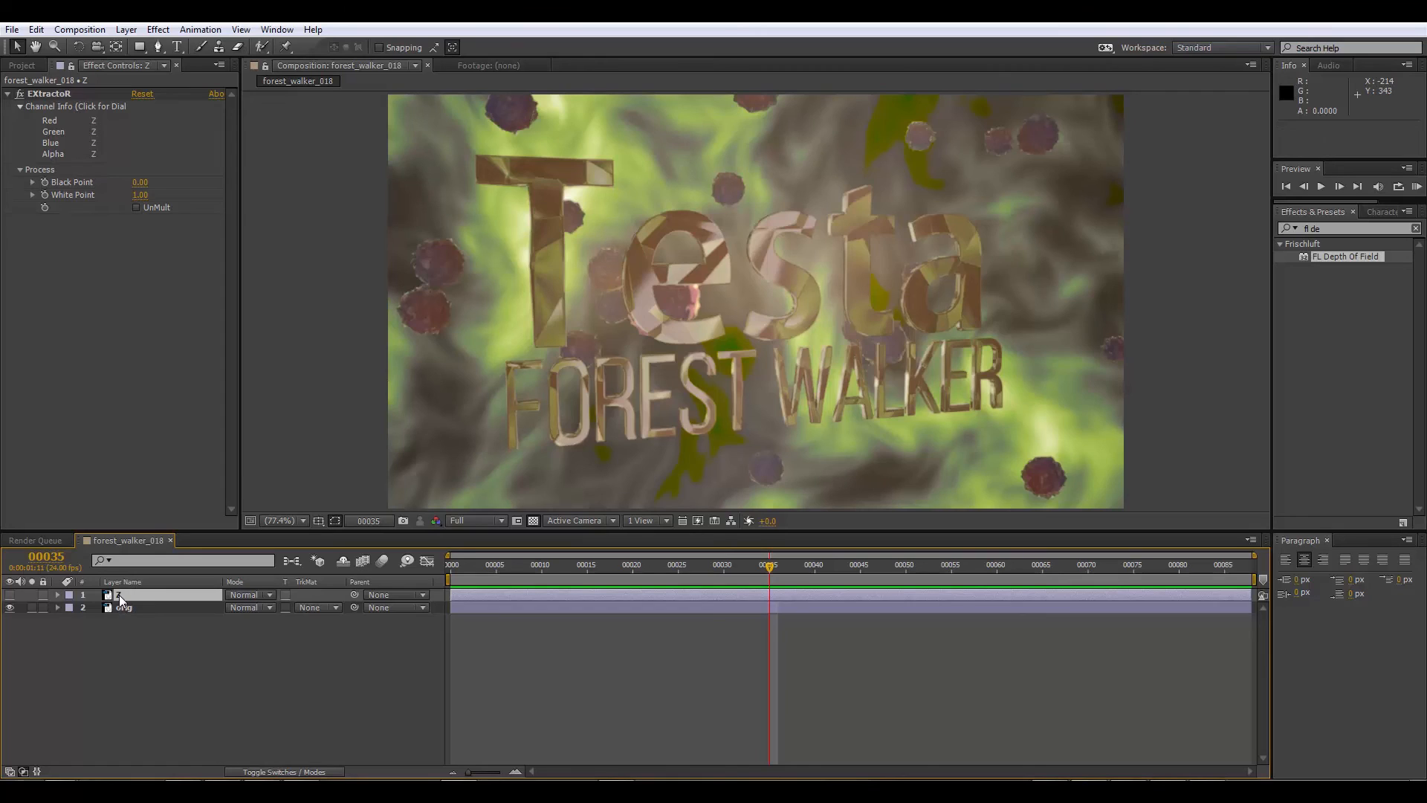
key(ctrl+d)
key(Return)
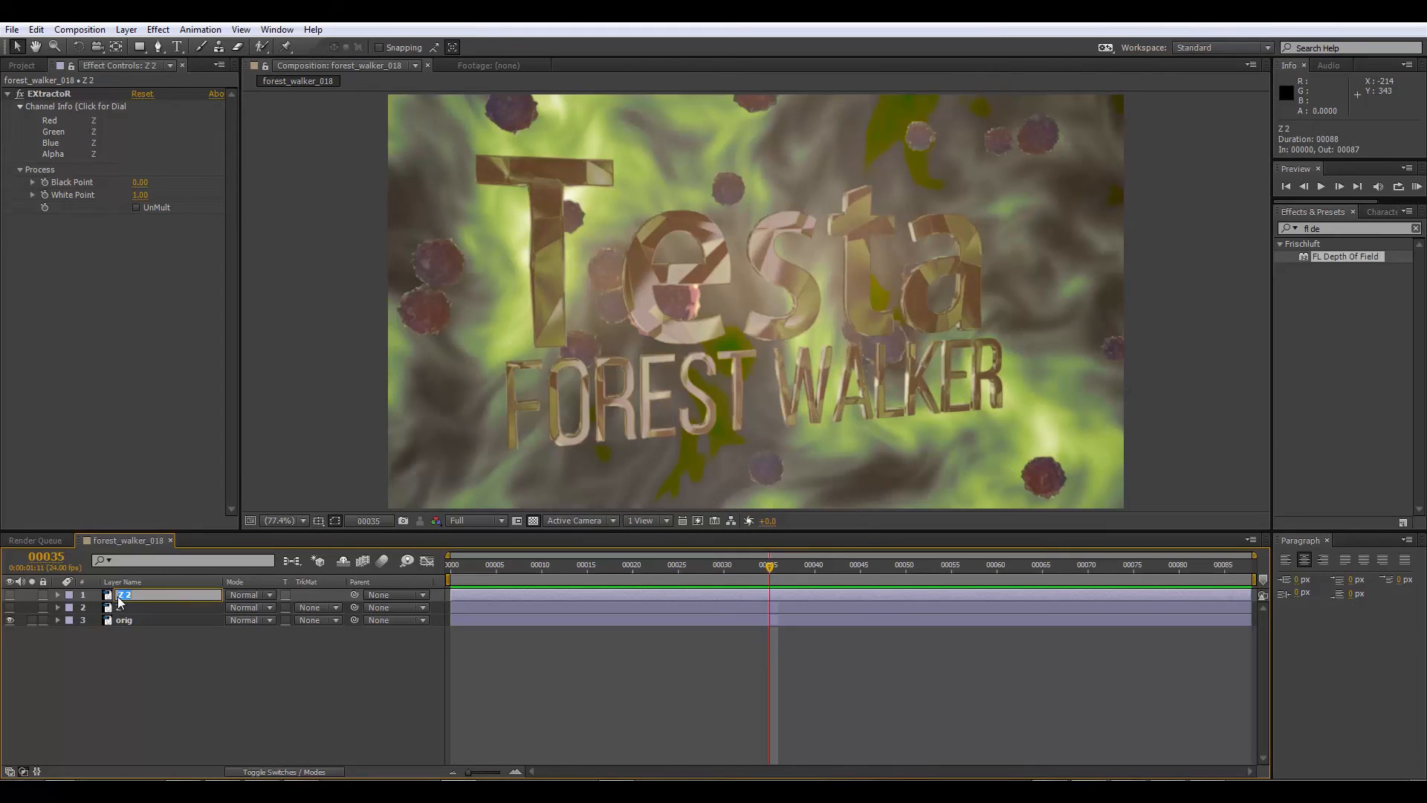
text(testa mask)
key(Return)
click(10, 595)
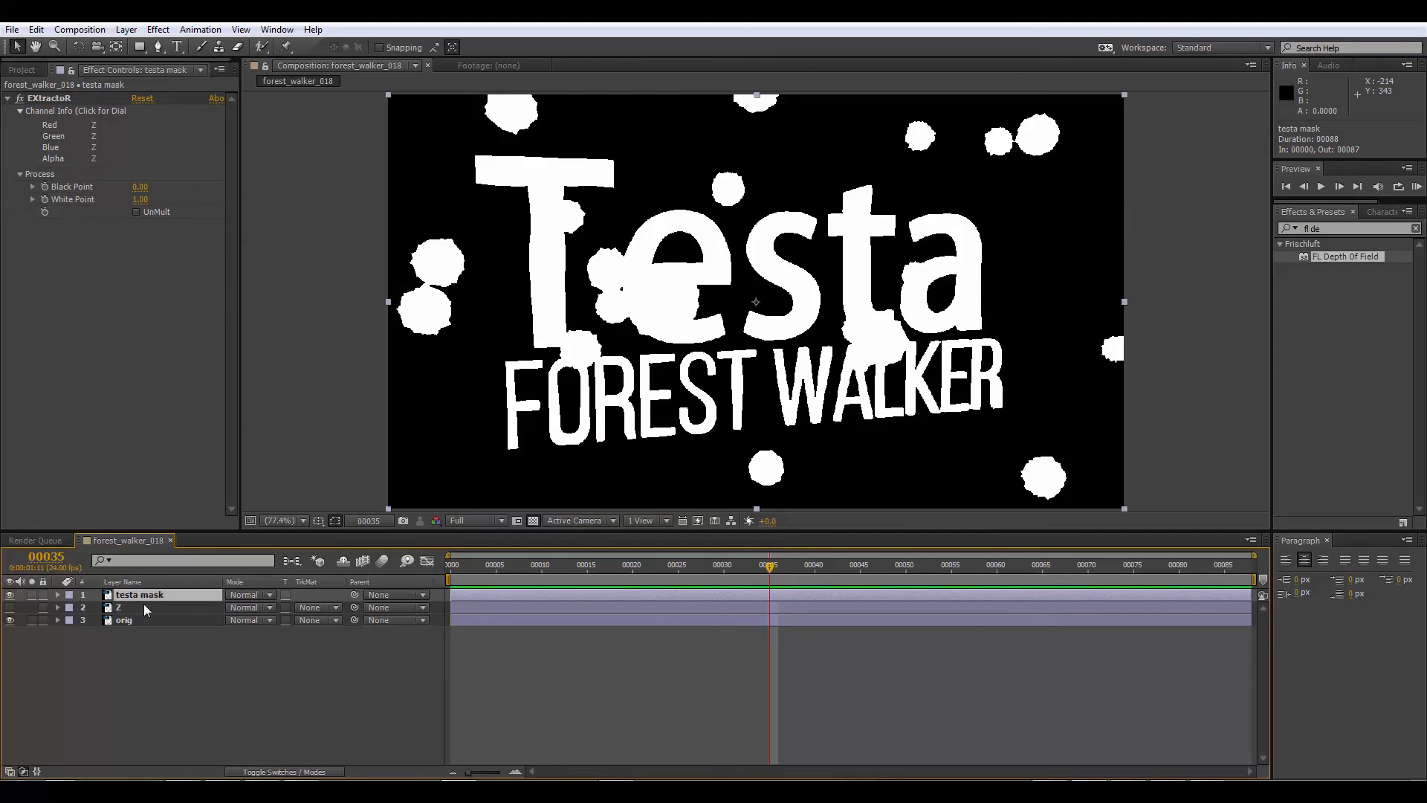
Step: Set the red, green, blue and alpha channels of testa mask's EXtractoR effect to testa_text_mask
click(103, 141)
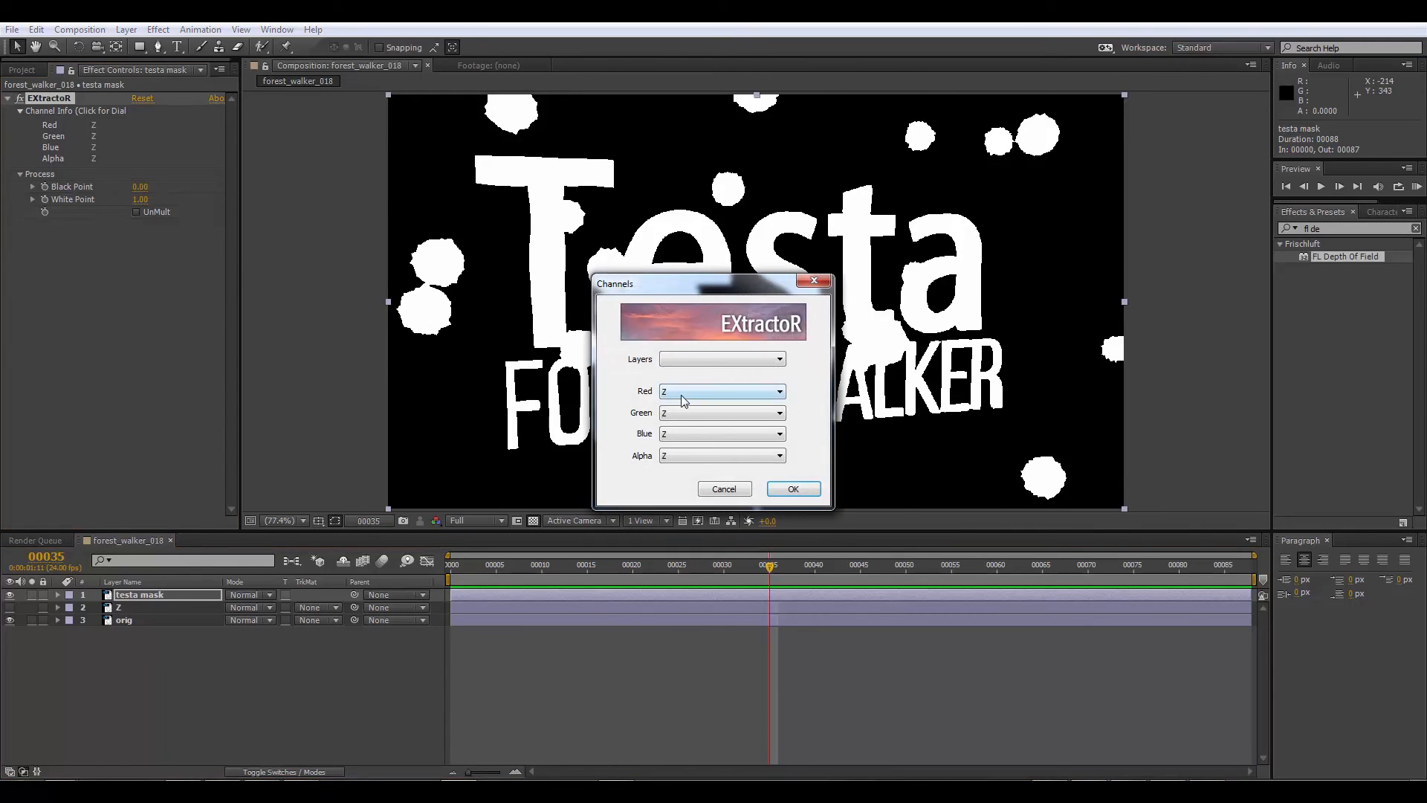
click(680, 395)
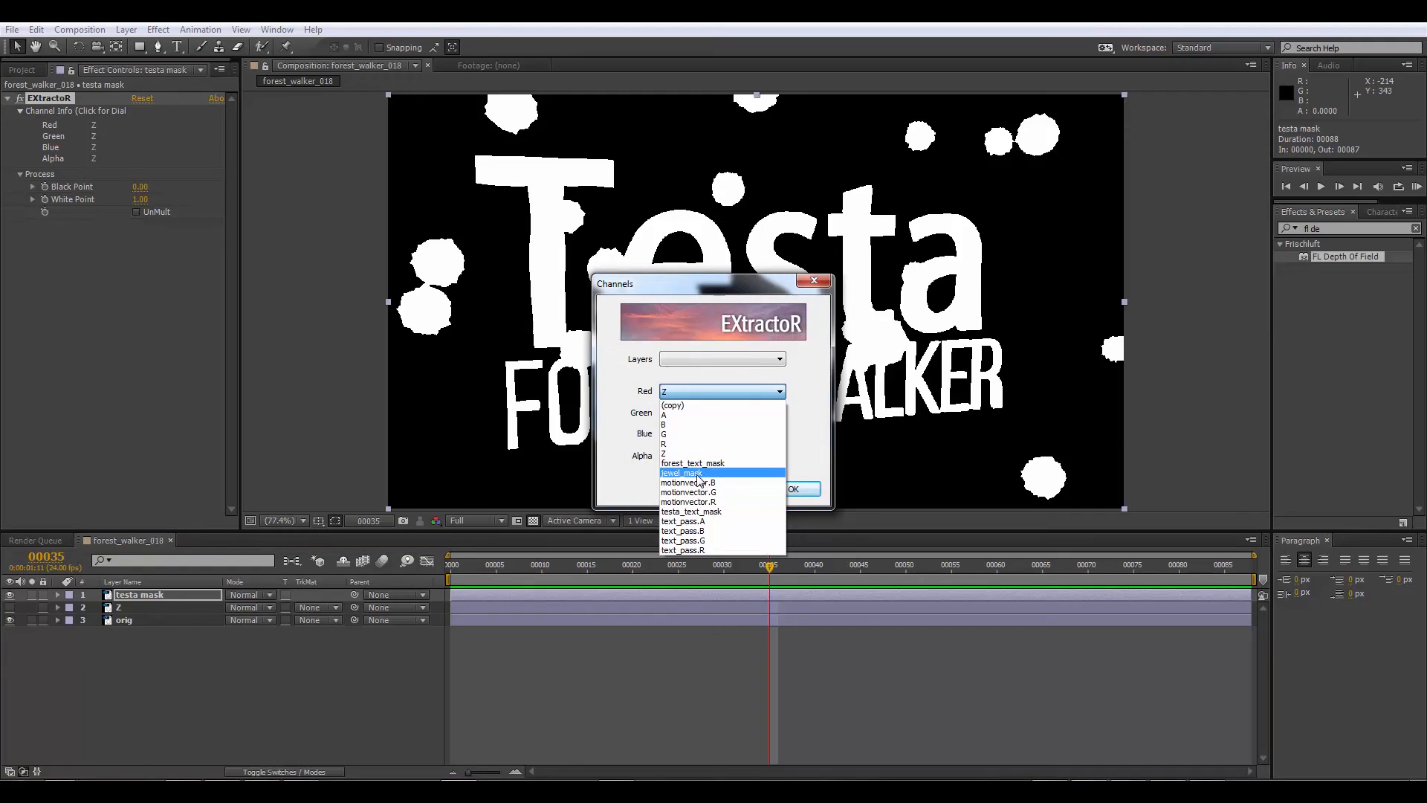
click(711, 512)
click(701, 413)
click(691, 532)
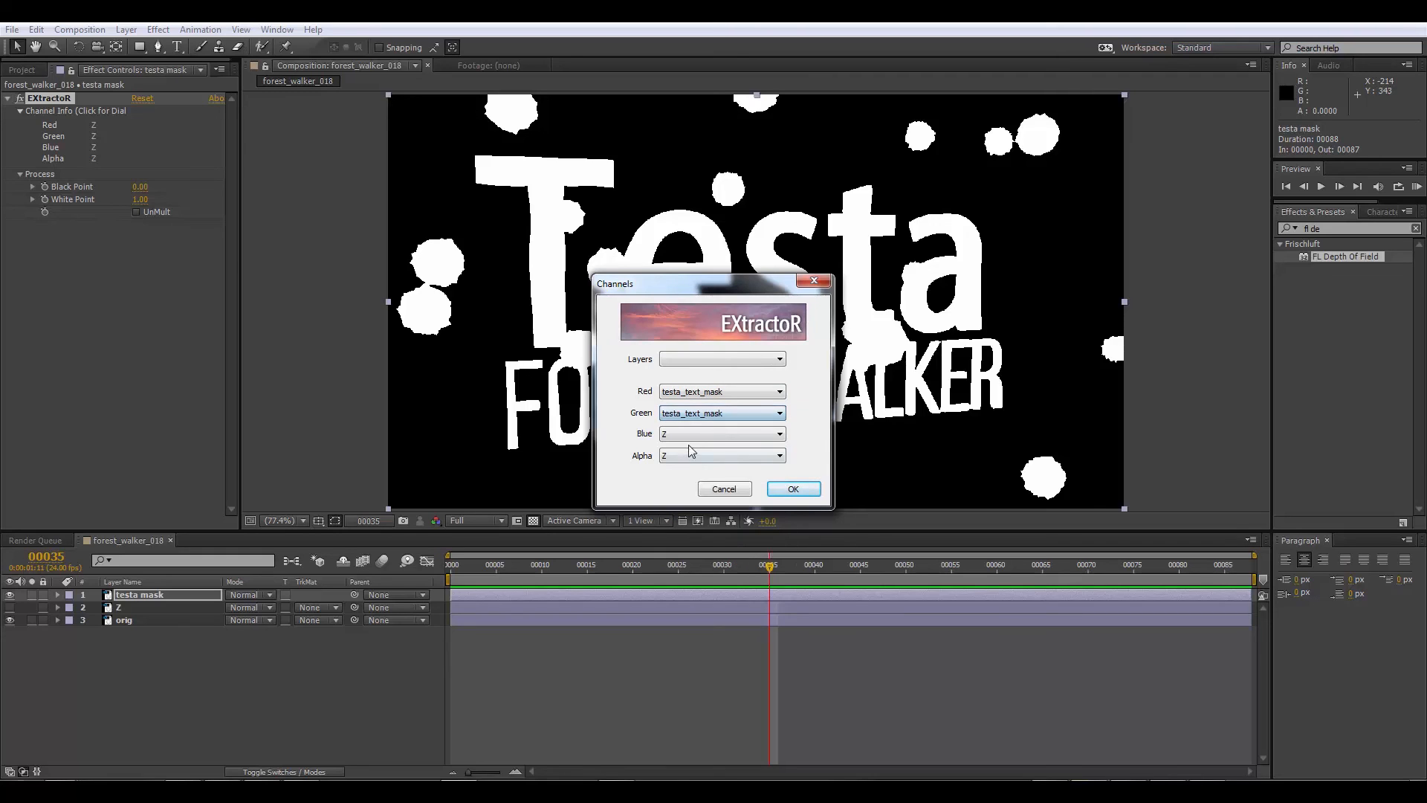
click(691, 435)
click(697, 553)
click(688, 455)
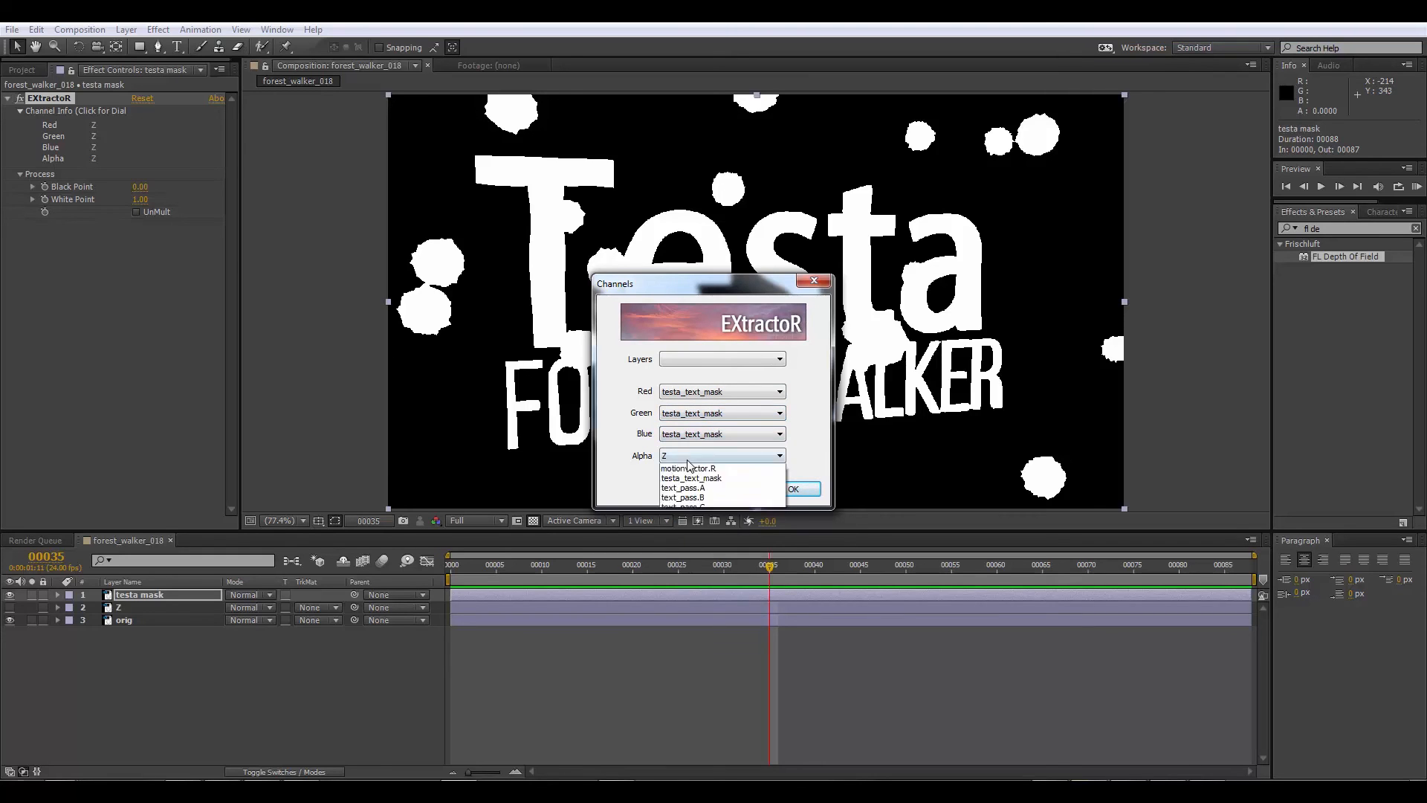
click(697, 575)
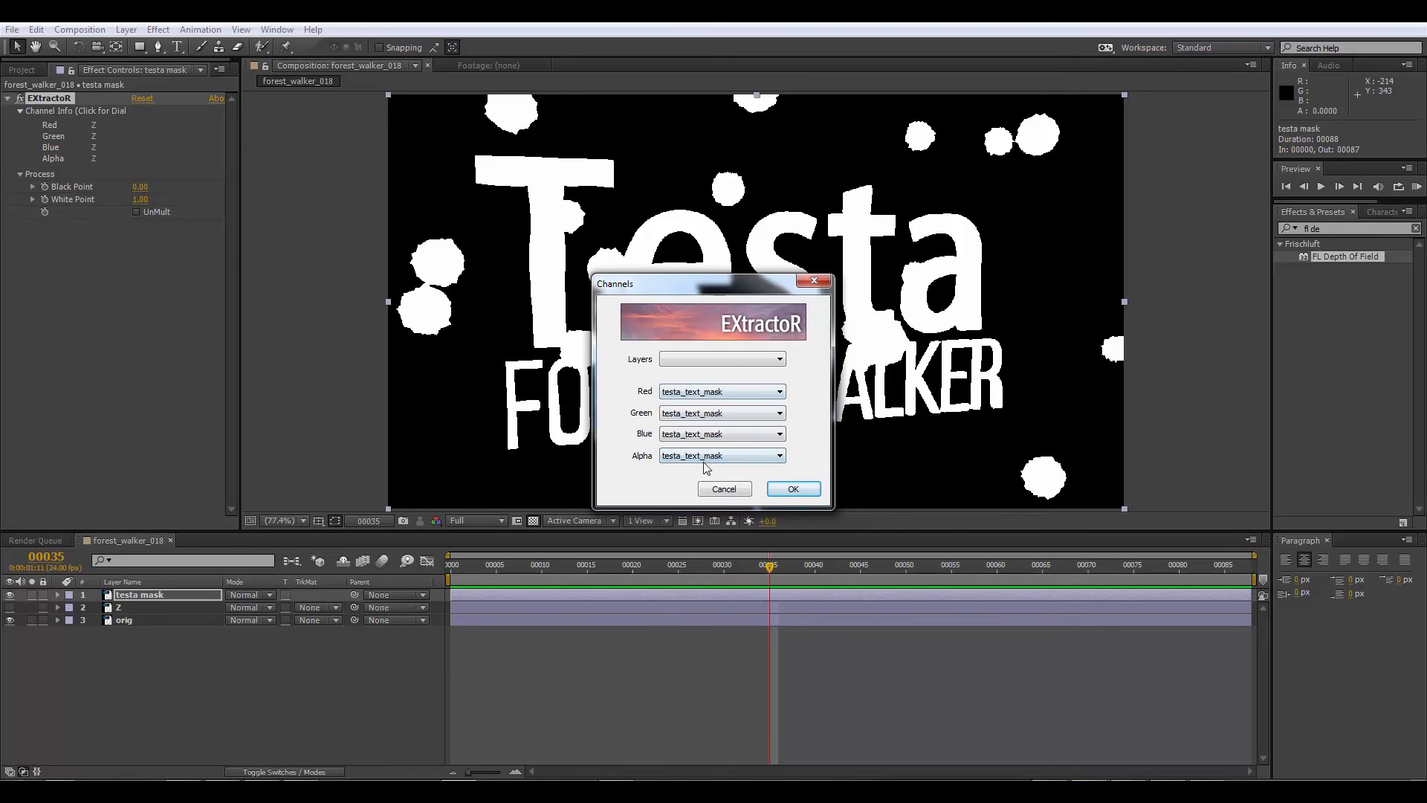
click(793, 488)
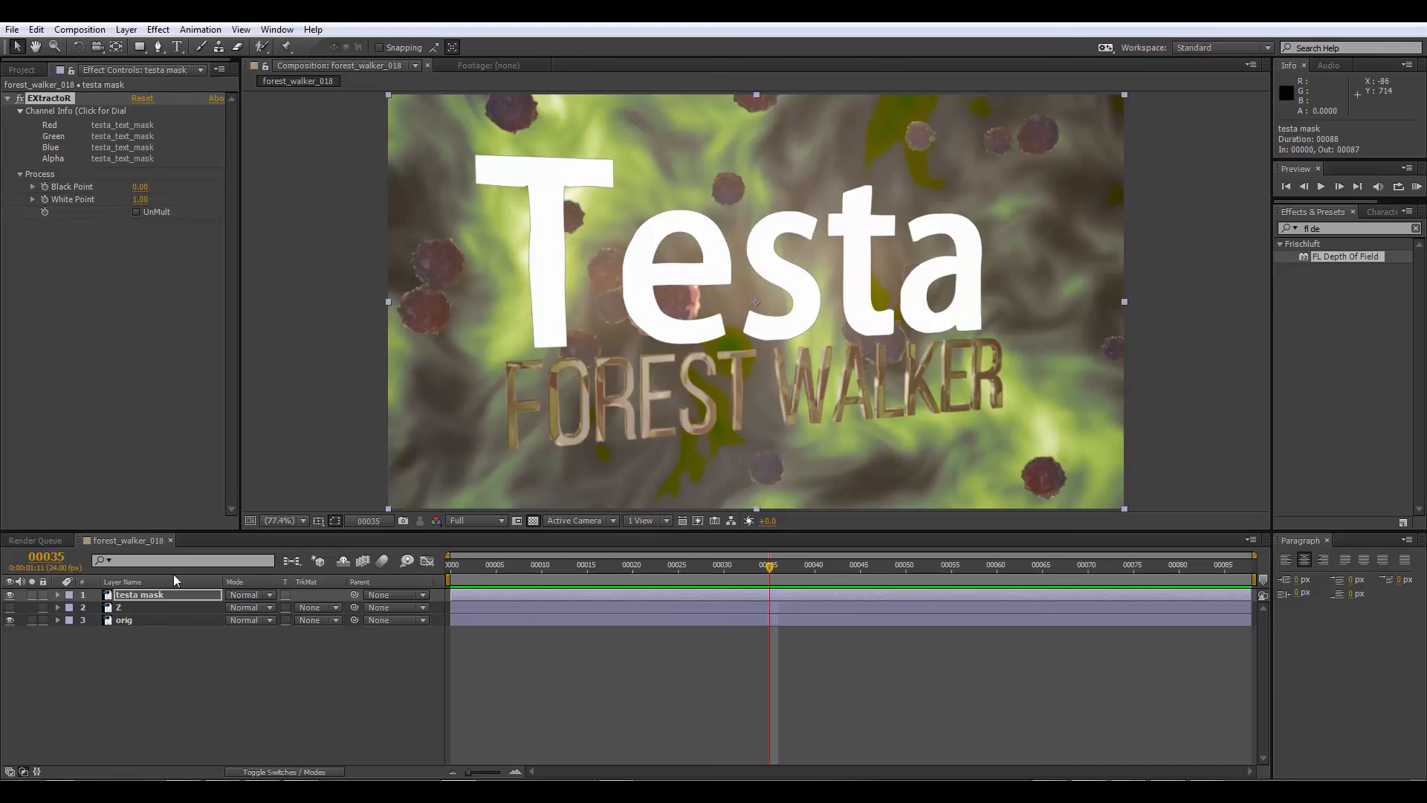
Step: Duplicate the orig layer, rename the copy testa_text and move it directly beneath testa mask
click(124, 621)
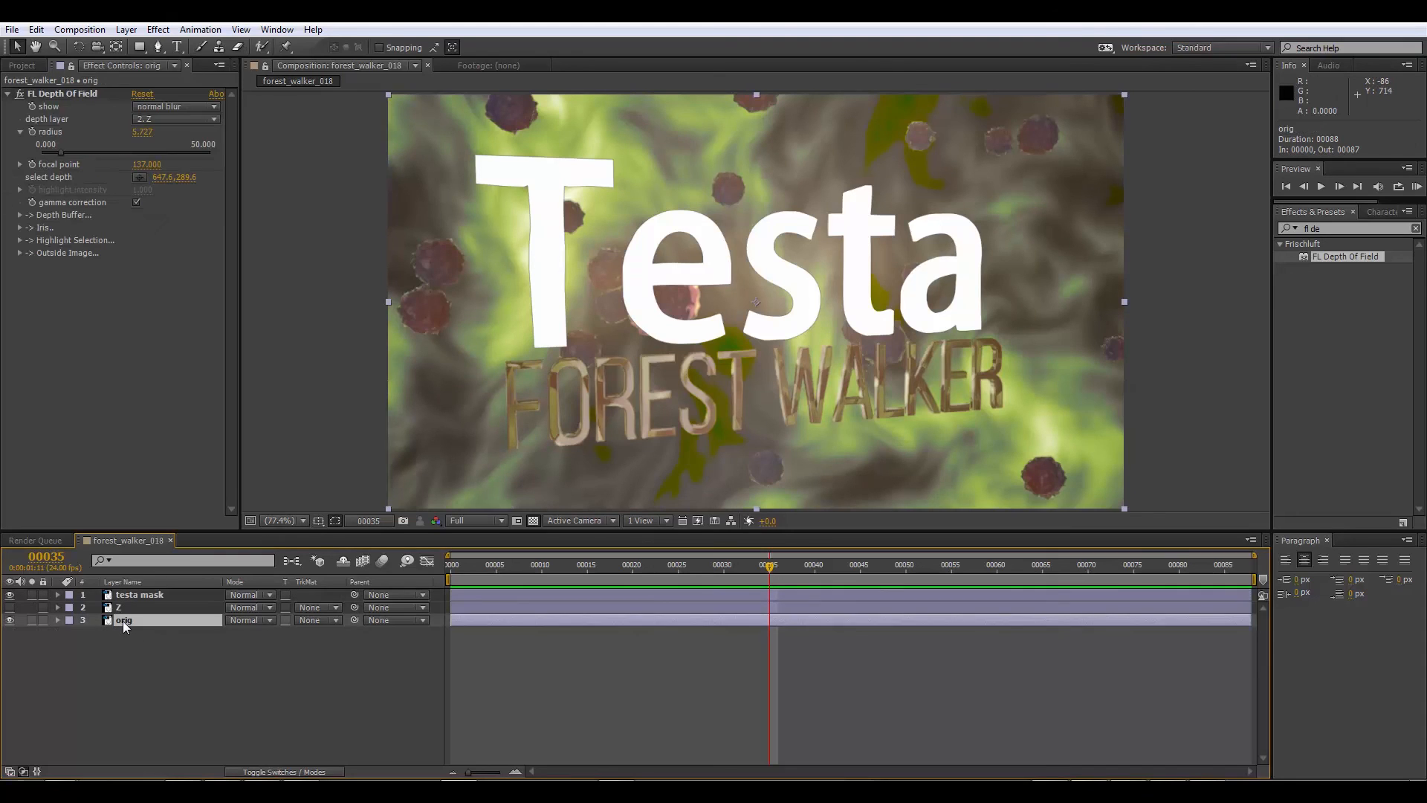
key(ctrl+d)
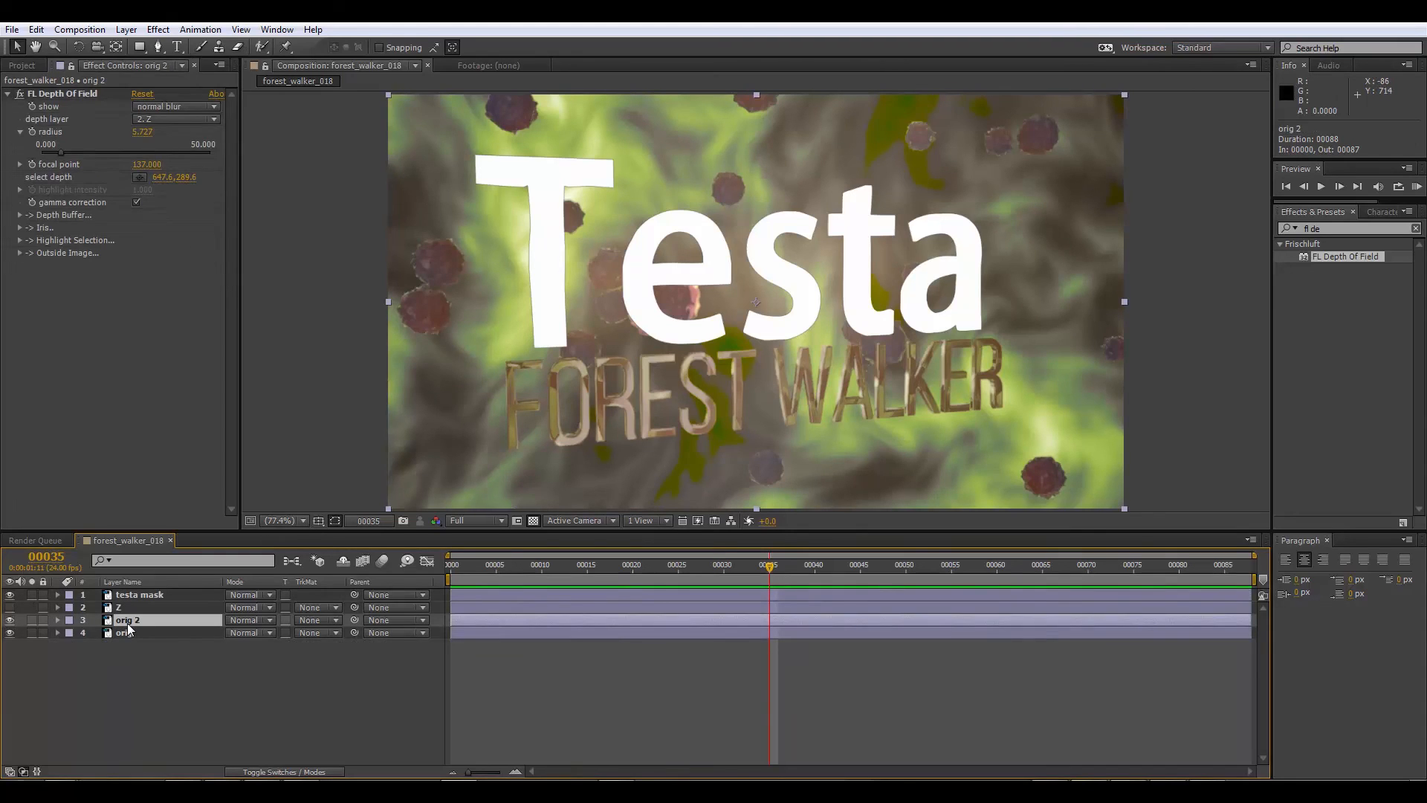
key(Return)
text(t)
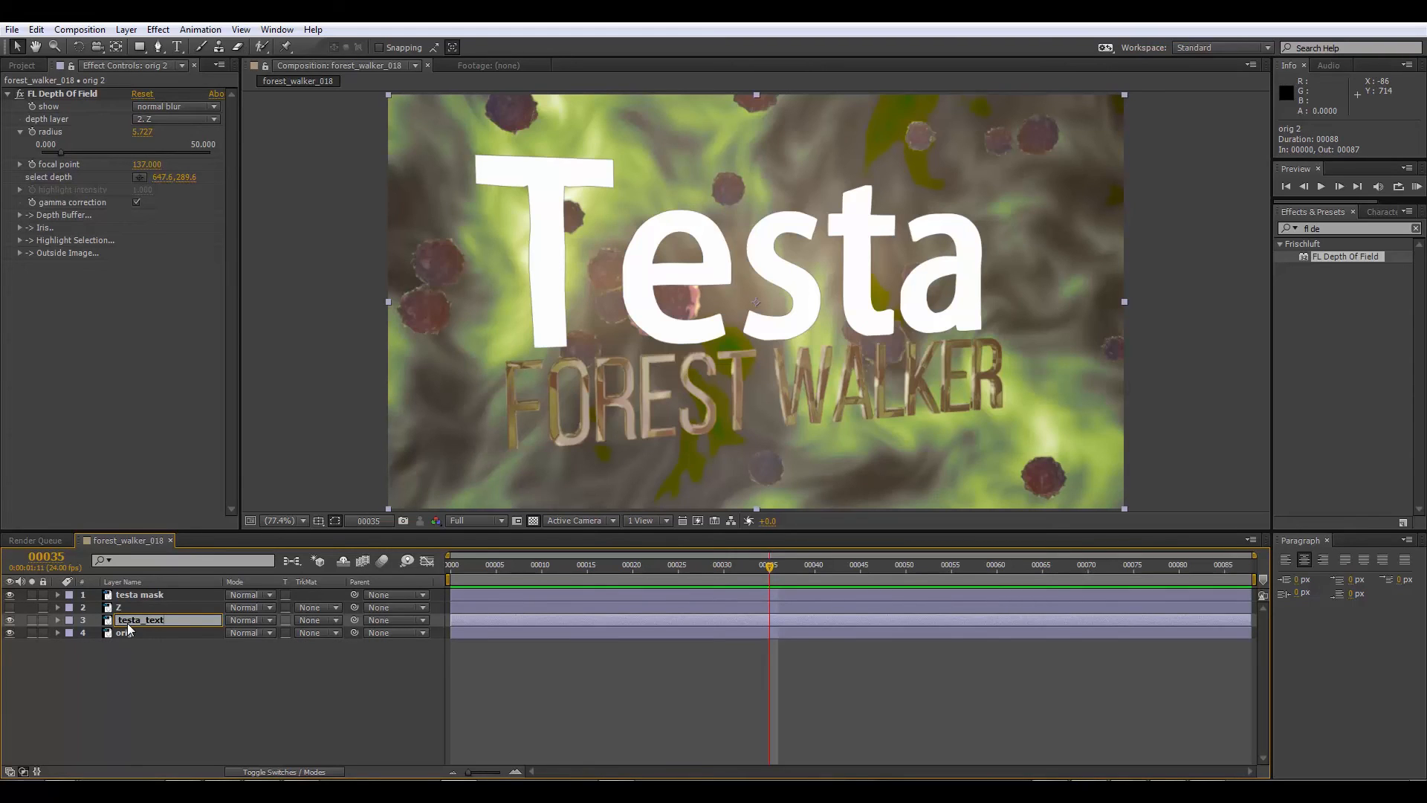
text(esta_text)
key(Return)
key(ctrl+bracketright)
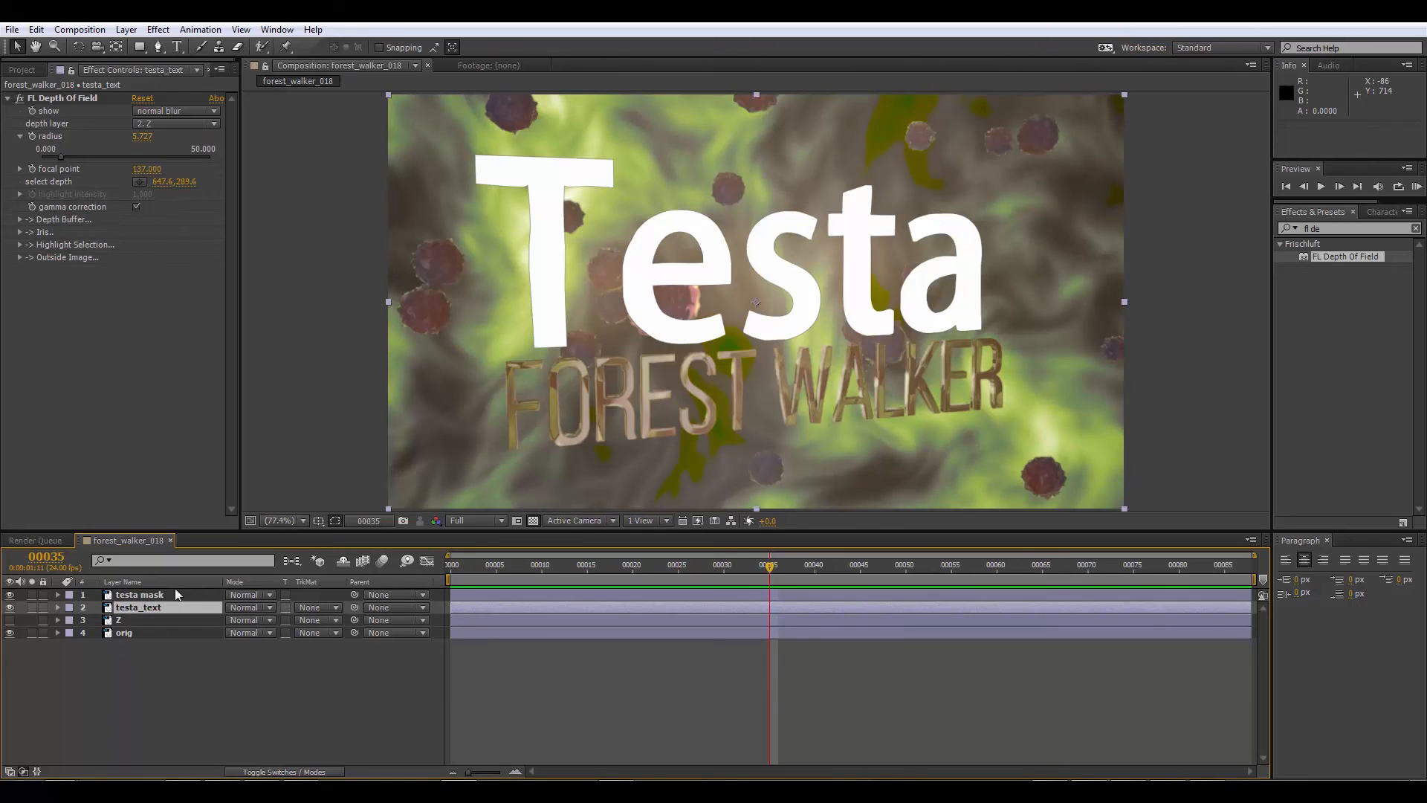
Step: Set testa_text's track matte to Alpha Matte "testa mask"
click(159, 595)
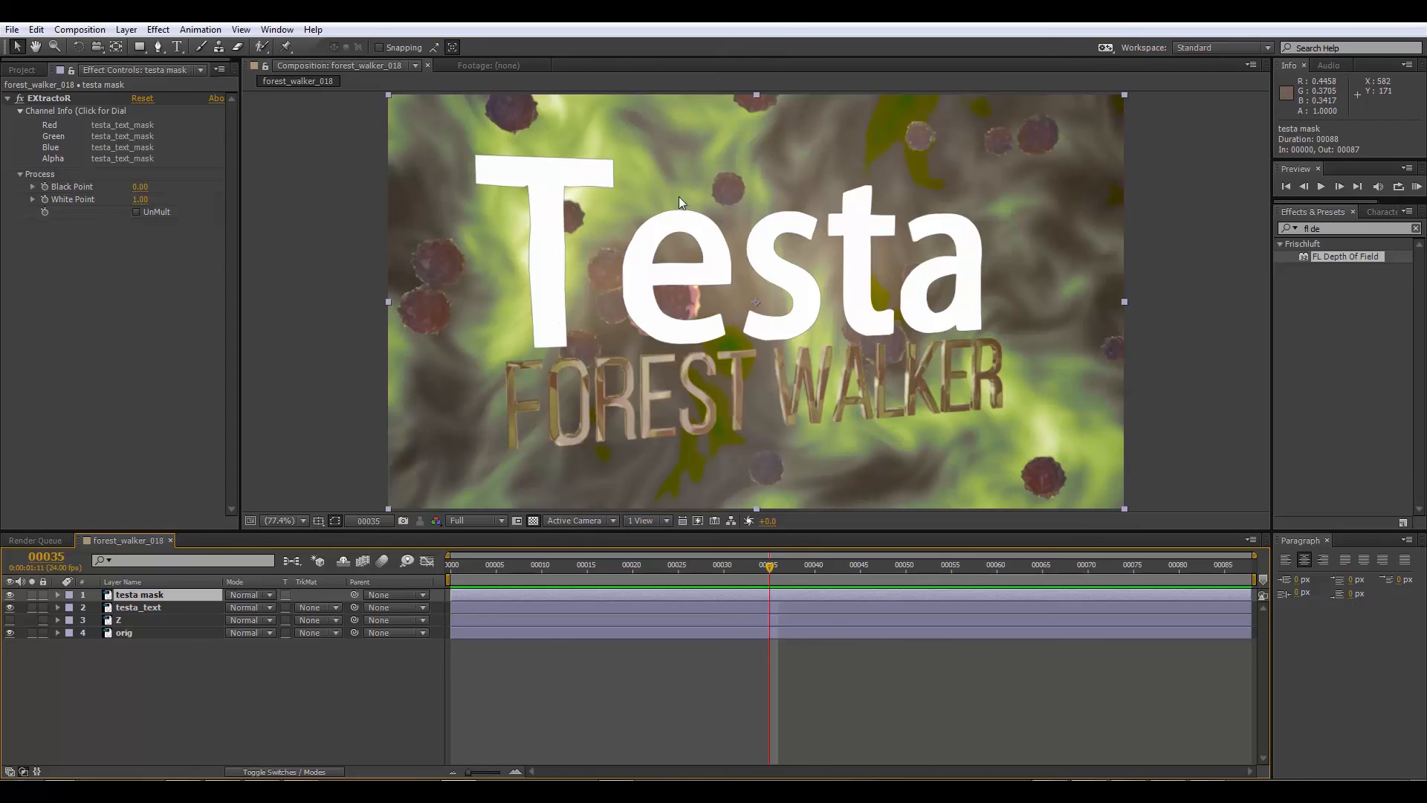
click(158, 608)
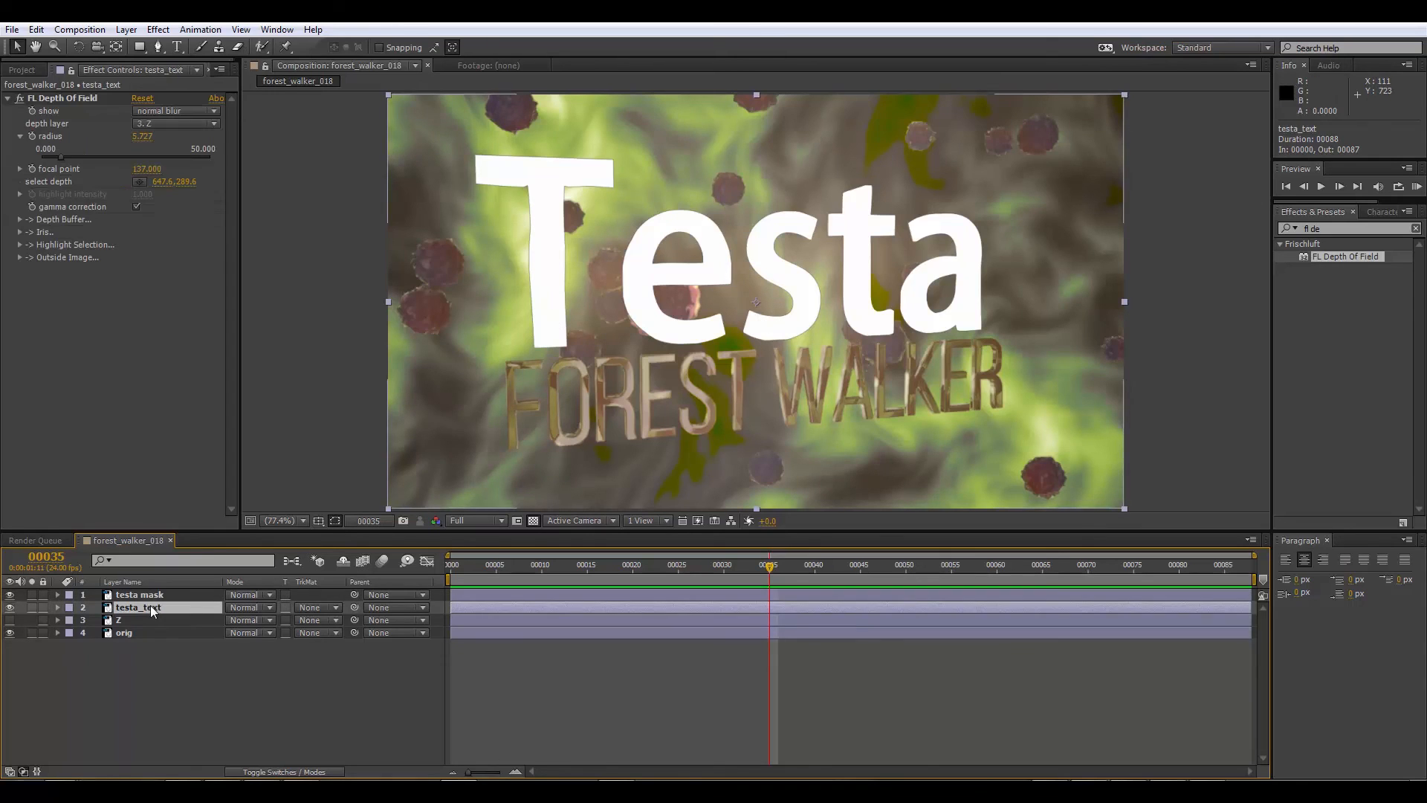
click(316, 608)
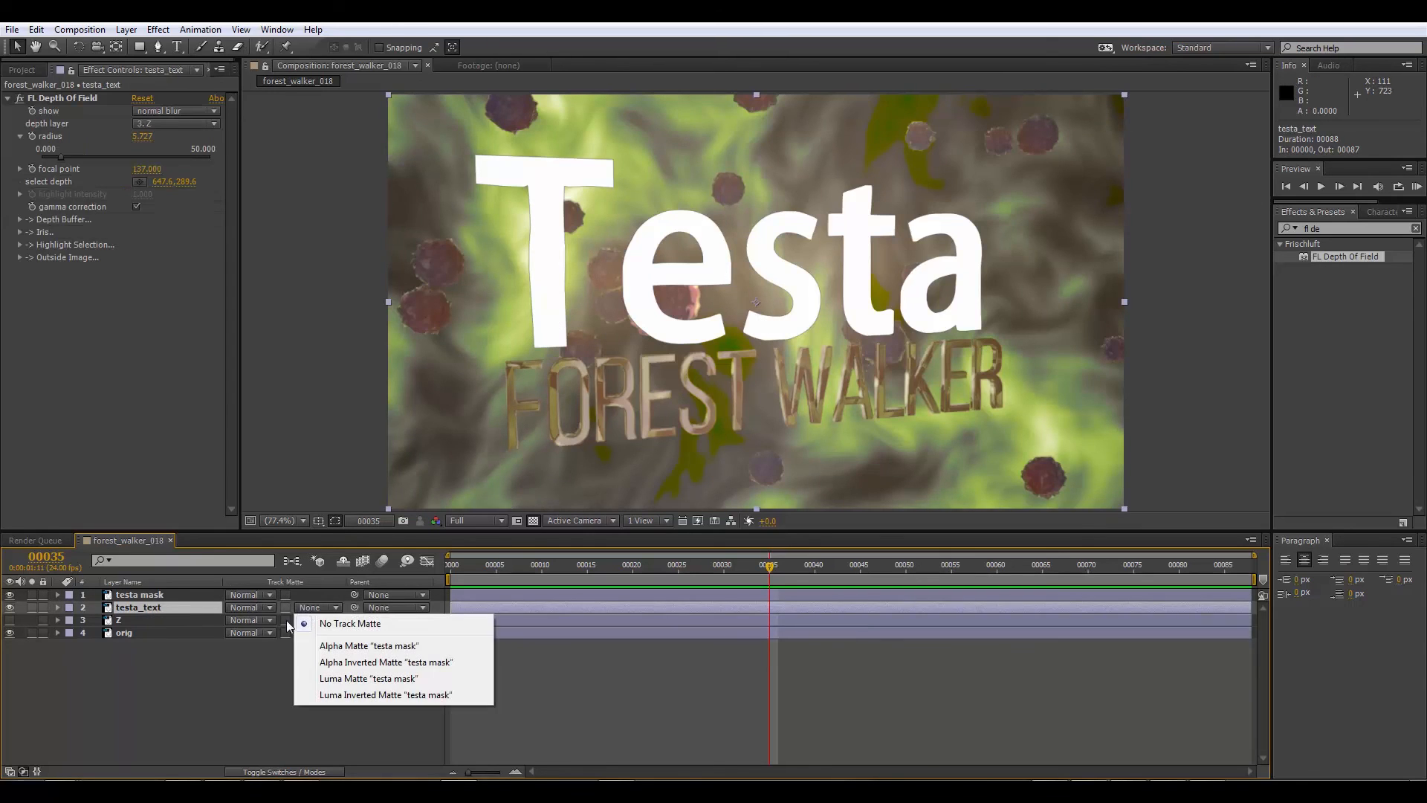
click(379, 647)
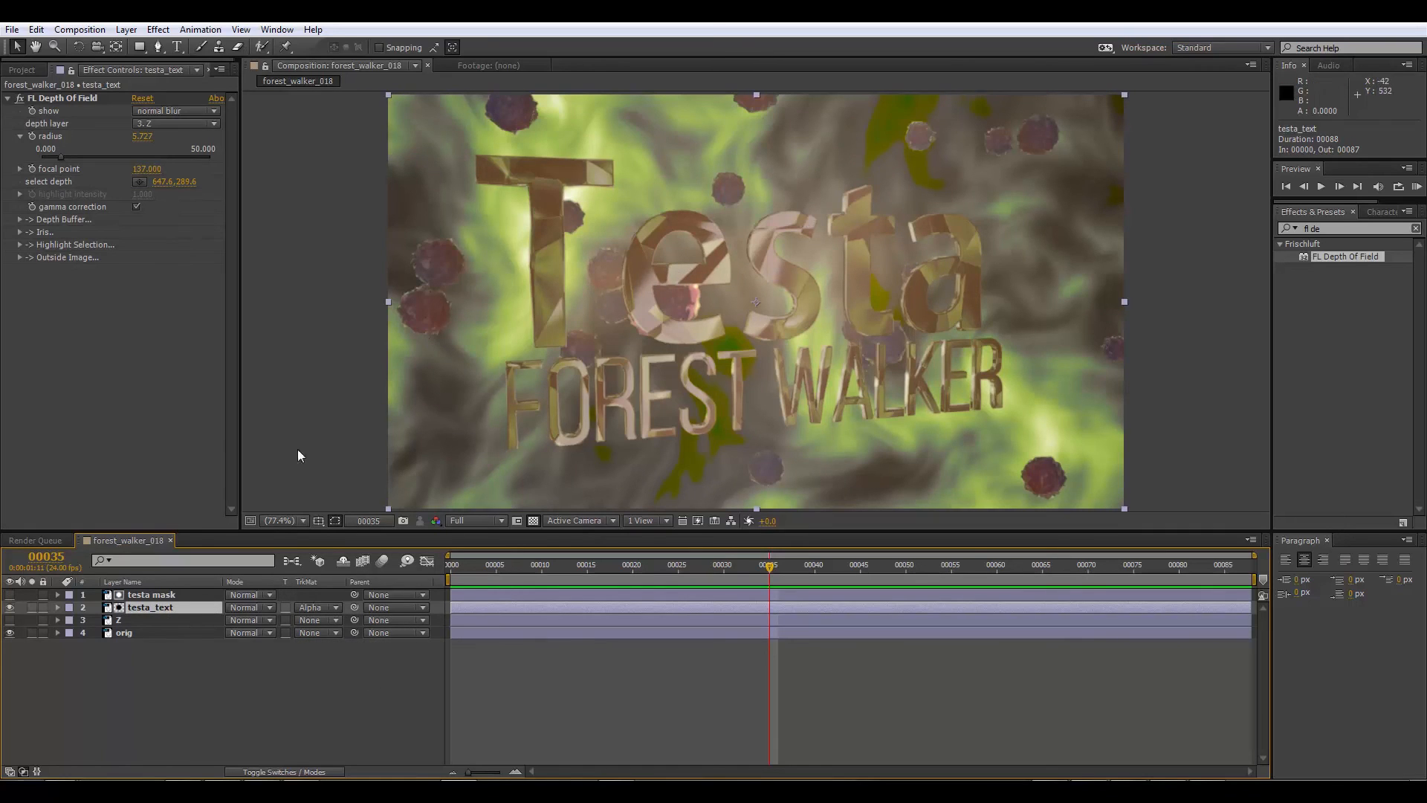
Step: Remove the FL Depth Of Field effect from the testa_text layer
click(146, 605)
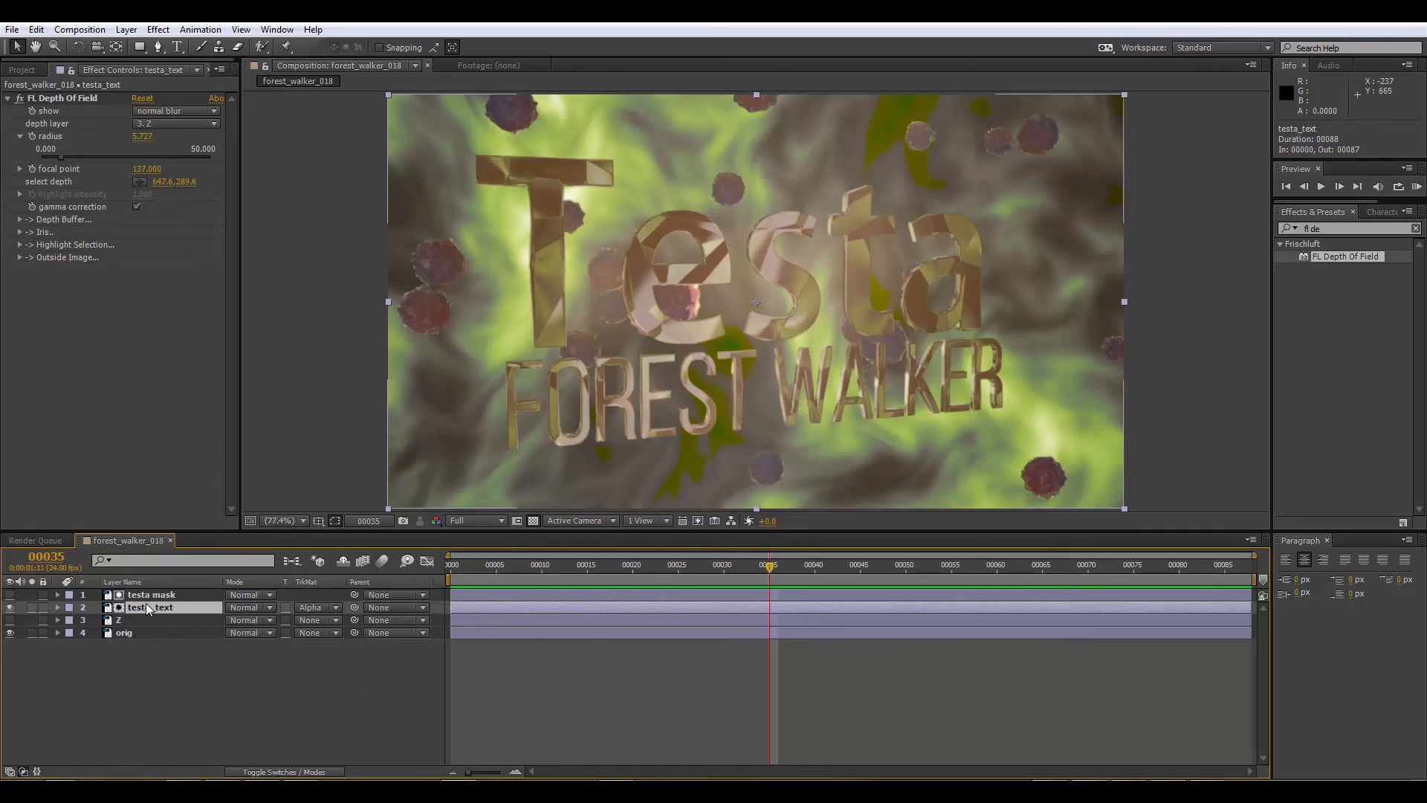
click(52, 96)
key(Delete)
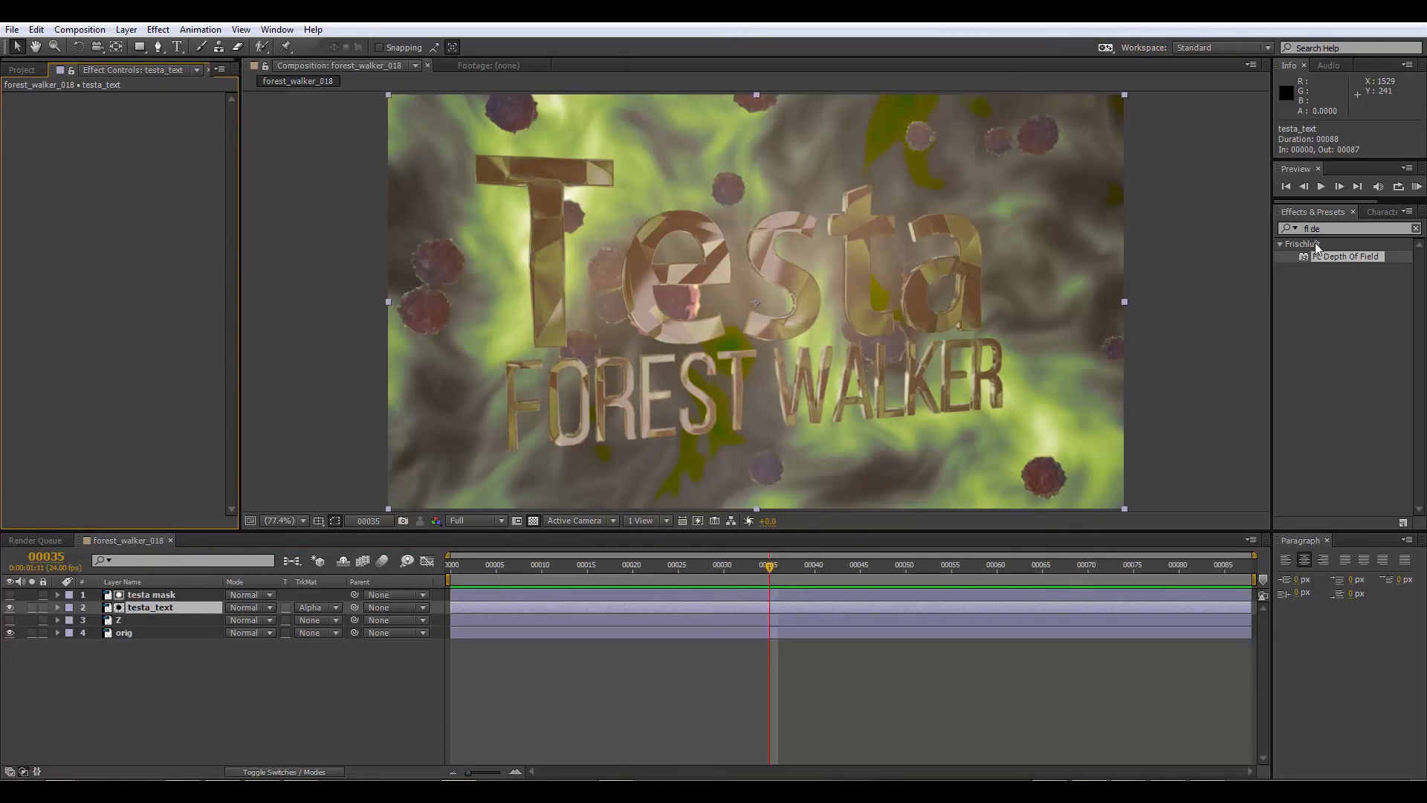
Step: Apply Curves to testa_text, raising the RGB curve's midtones and pulling its black and white points slightly inward
drag(1322, 229, 1212, 216)
text(curve)
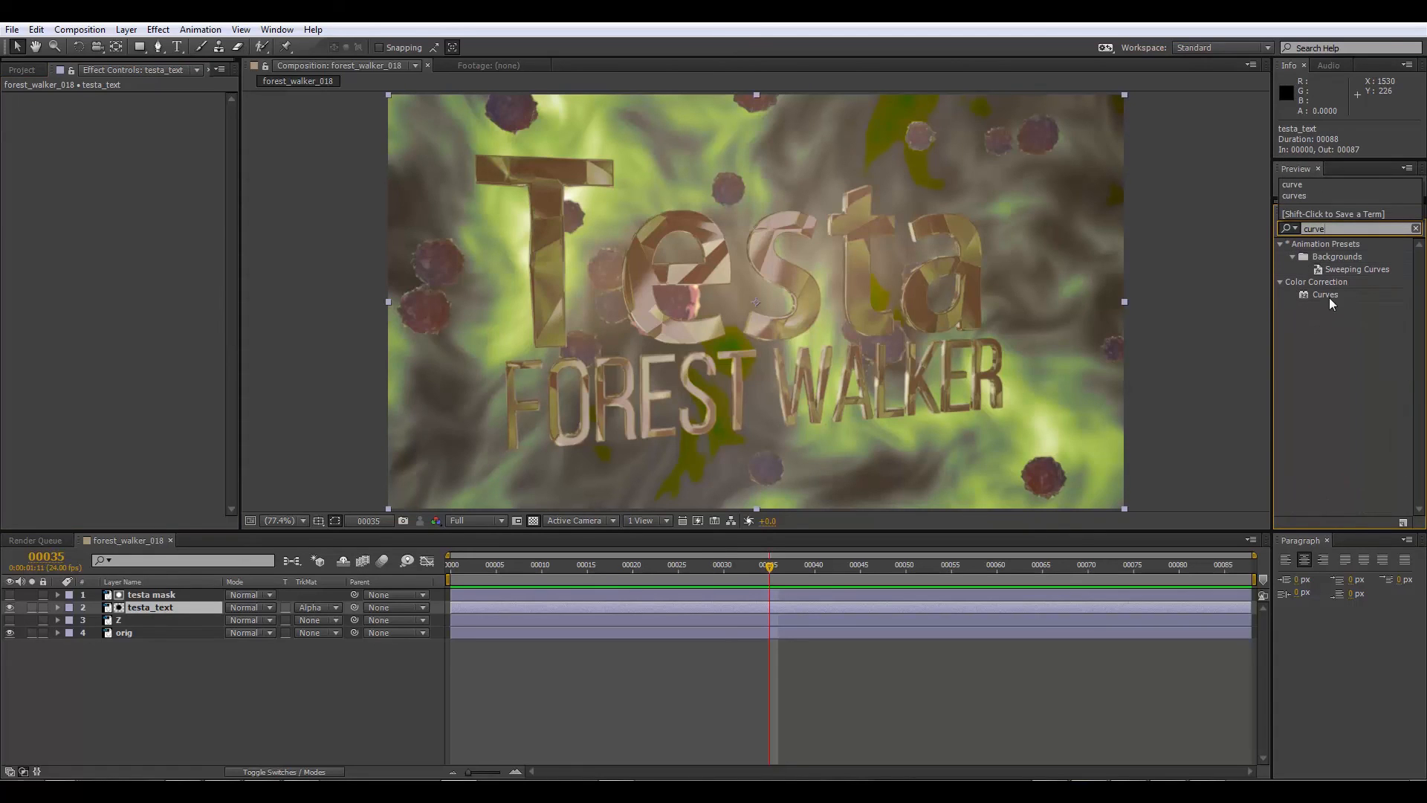
drag(1329, 297, 157, 609)
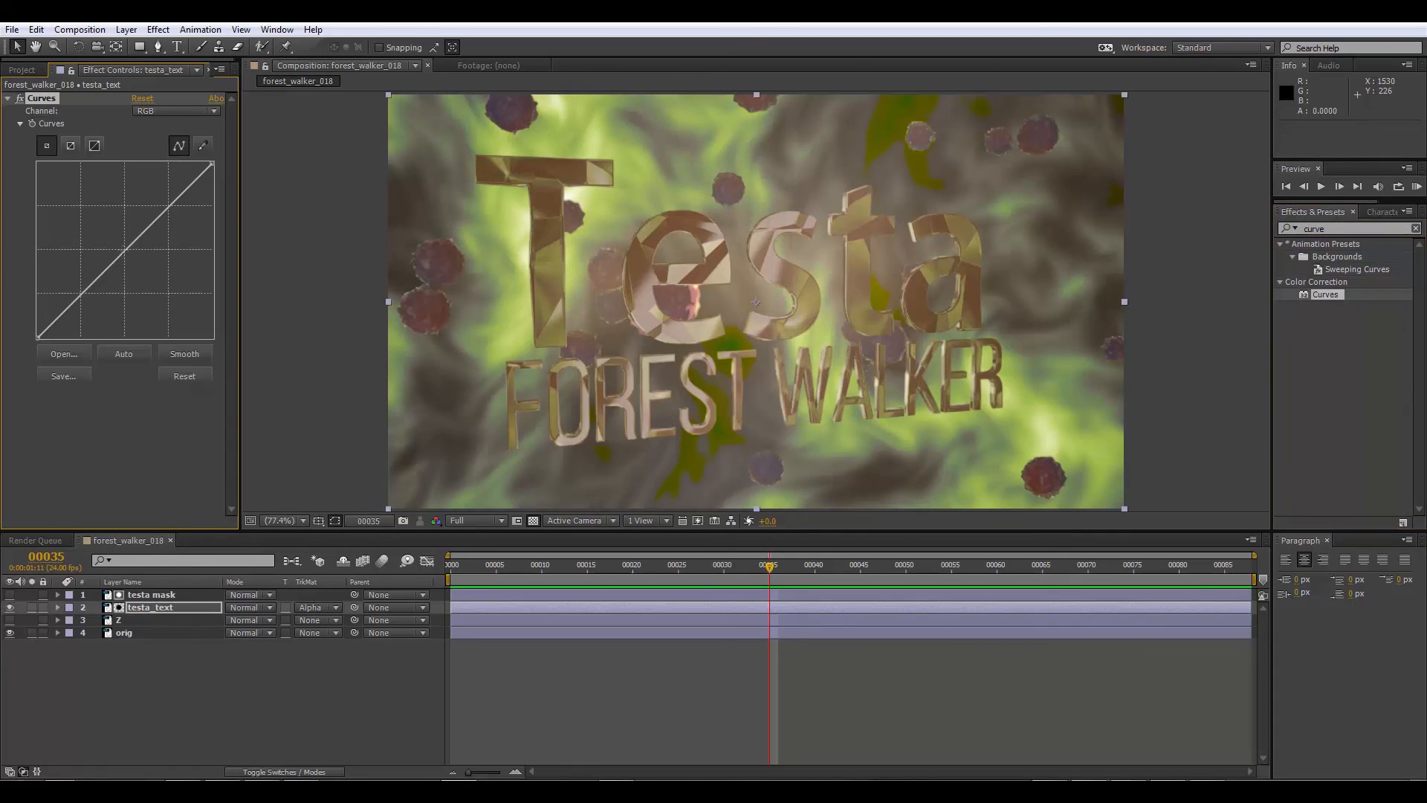
drag(123, 251, 111, 235)
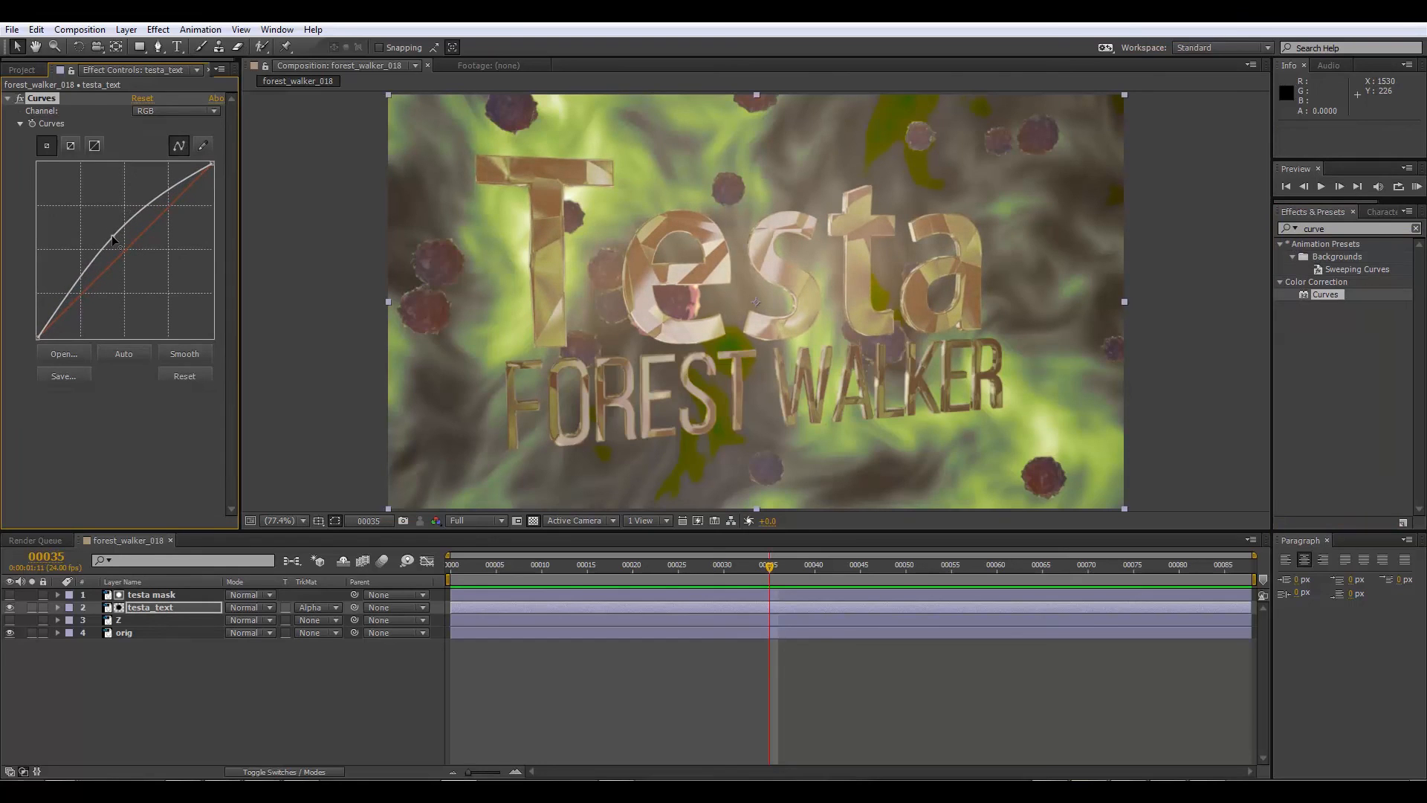
drag(38, 337, 48, 344)
drag(212, 165, 204, 163)
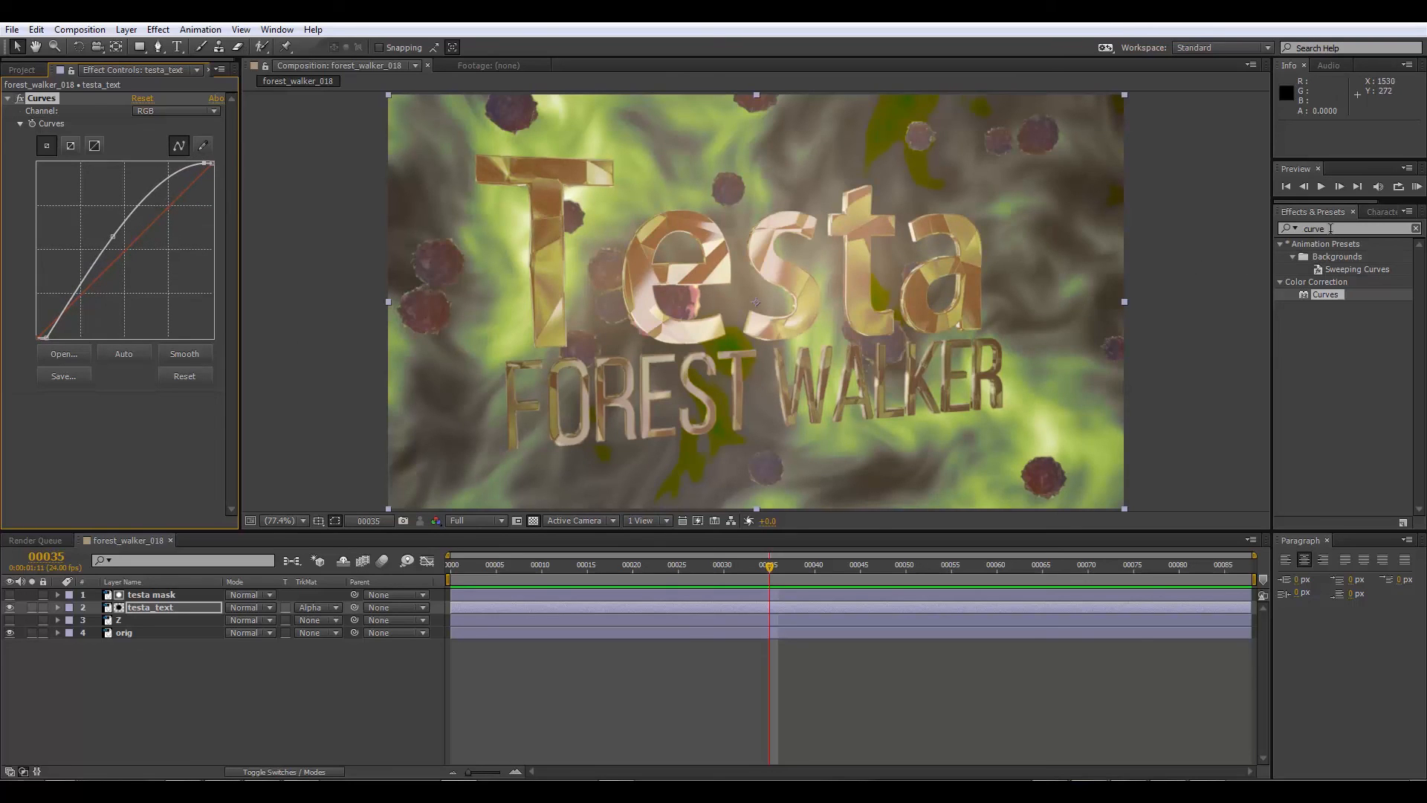
Step: Add Hue/Saturation after Curves on testa_text and colorize it red with a hue of 11° and stronger saturation
drag(1328, 230, 1240, 214)
text(hui)
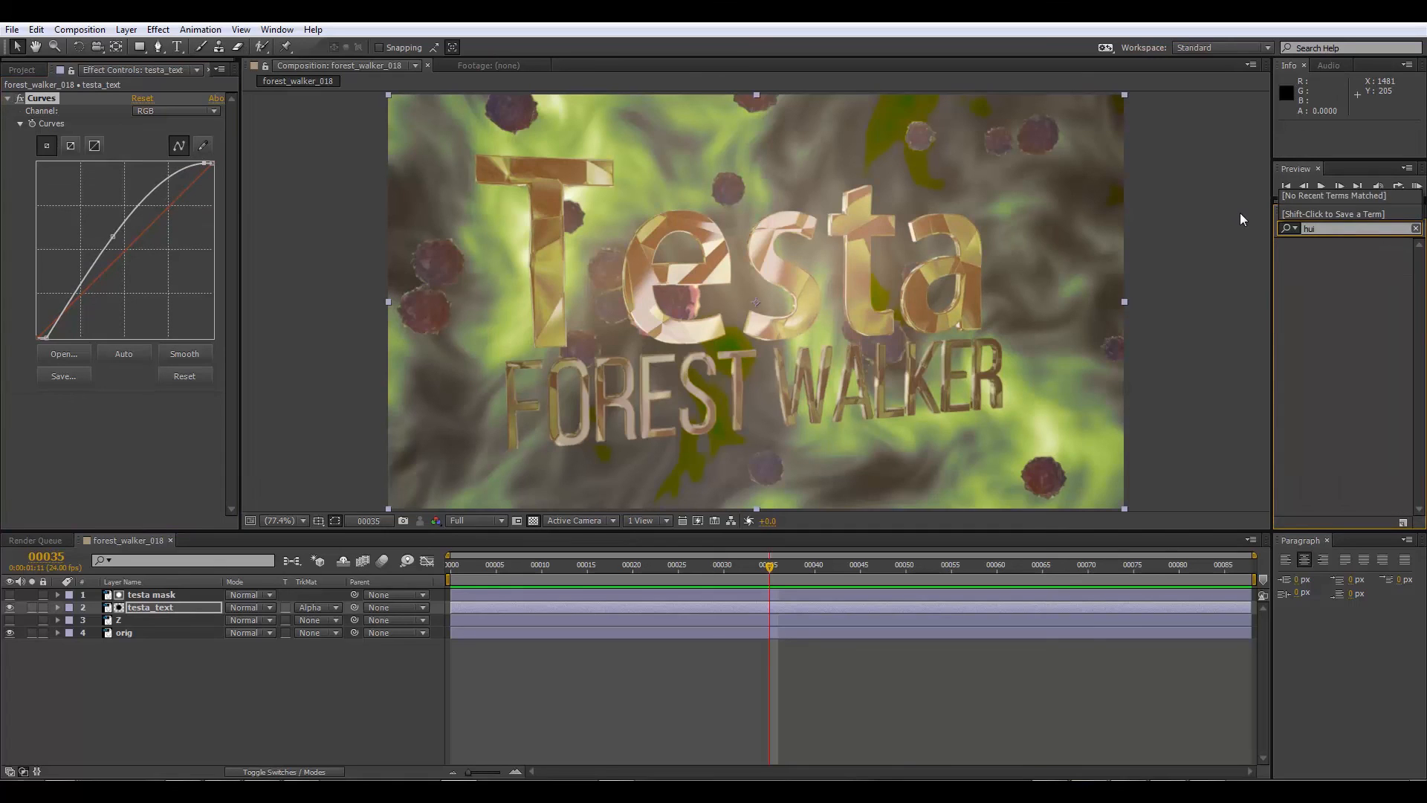
key(BackSpace)
text(e)
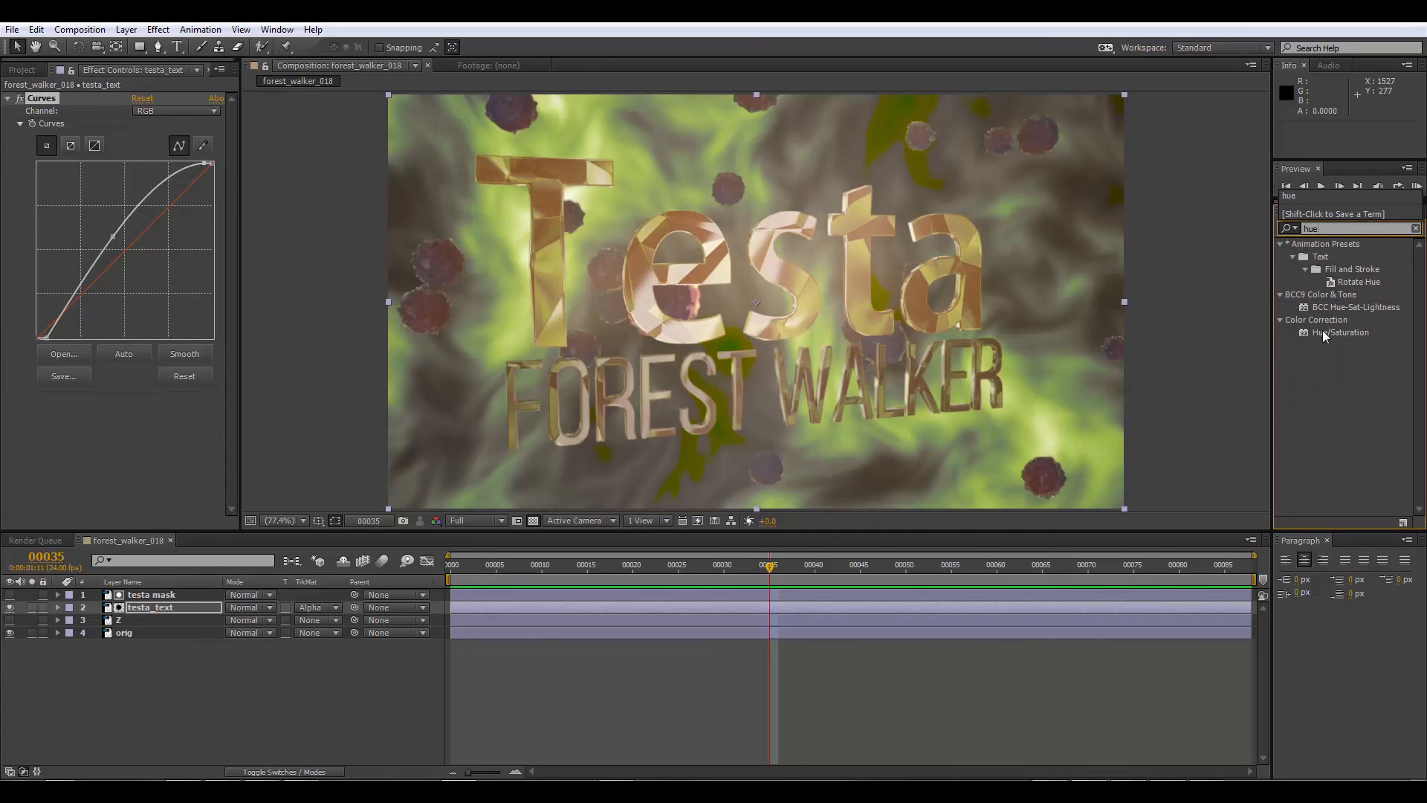
drag(1326, 336, 84, 412)
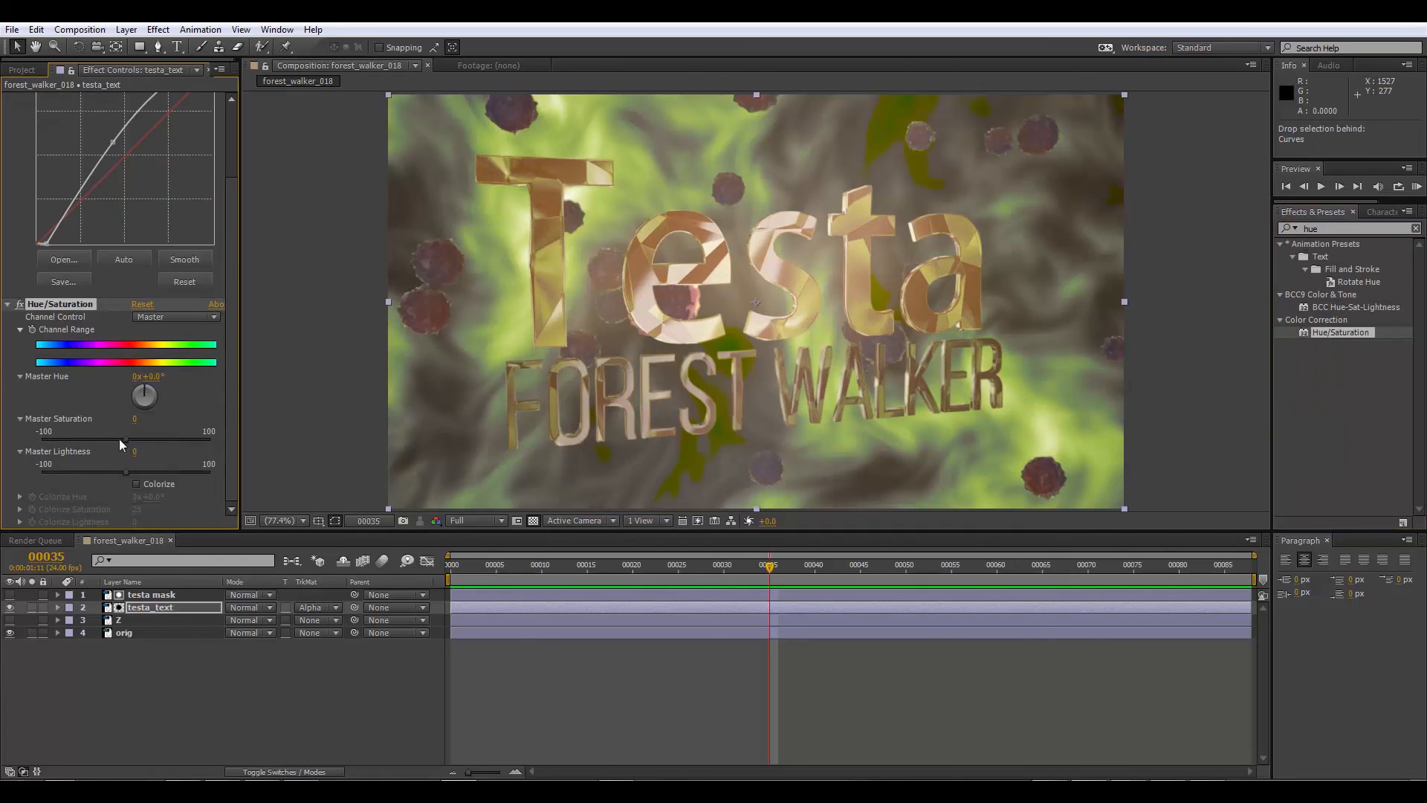
click(137, 484)
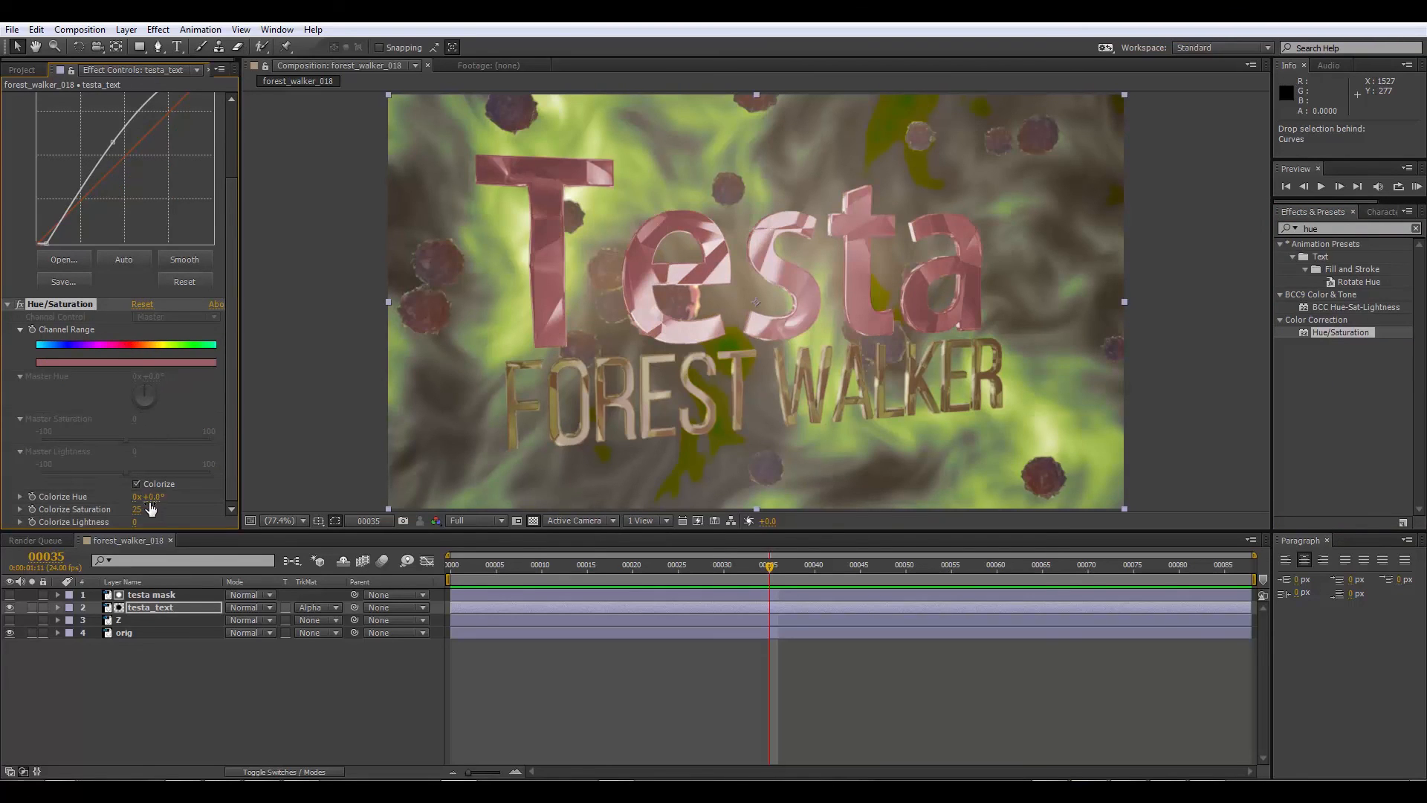
drag(149, 498, 186, 508)
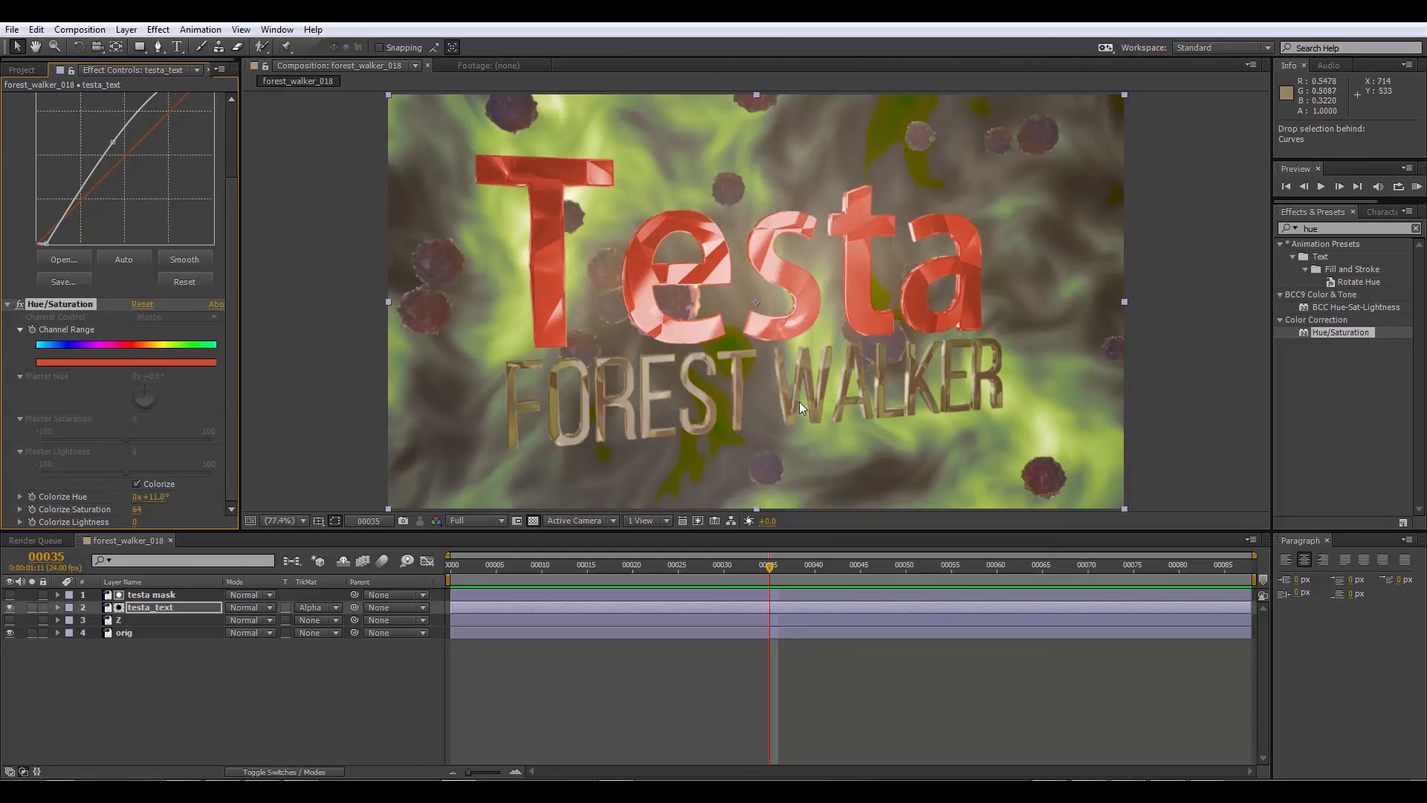
Step: Duplicate the testa mask and testa_text layers together
click(149, 602)
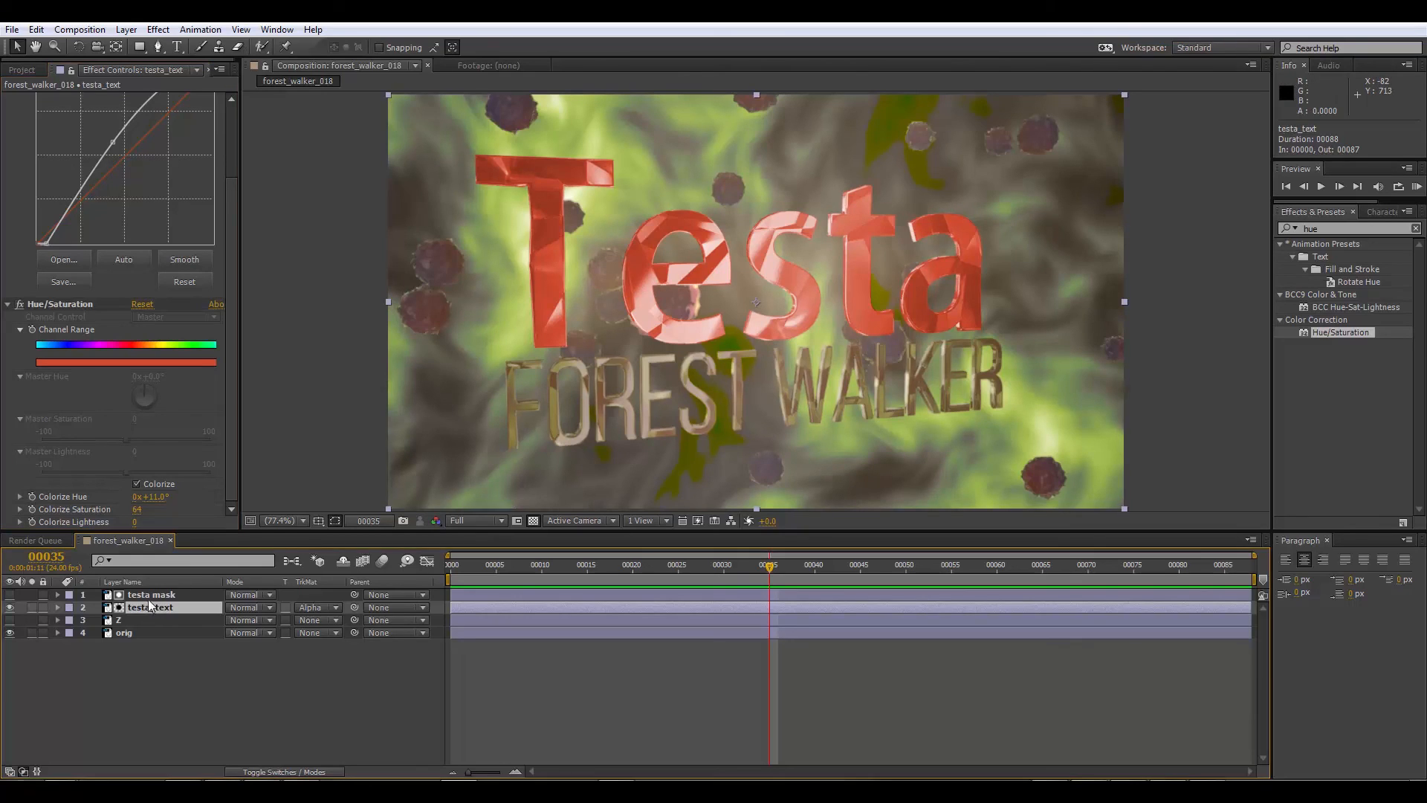
ctrl+click(149, 595)
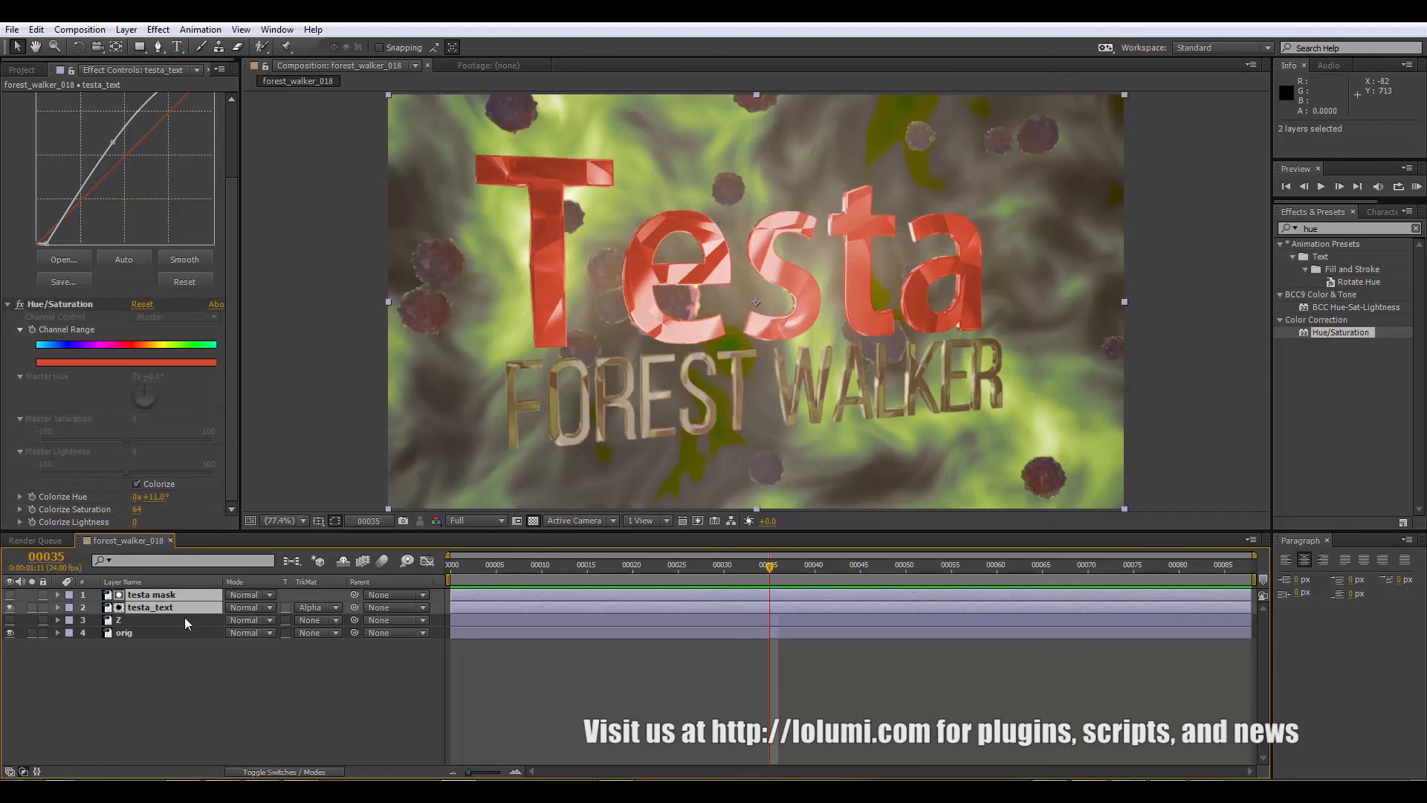
key(ctrl+d)
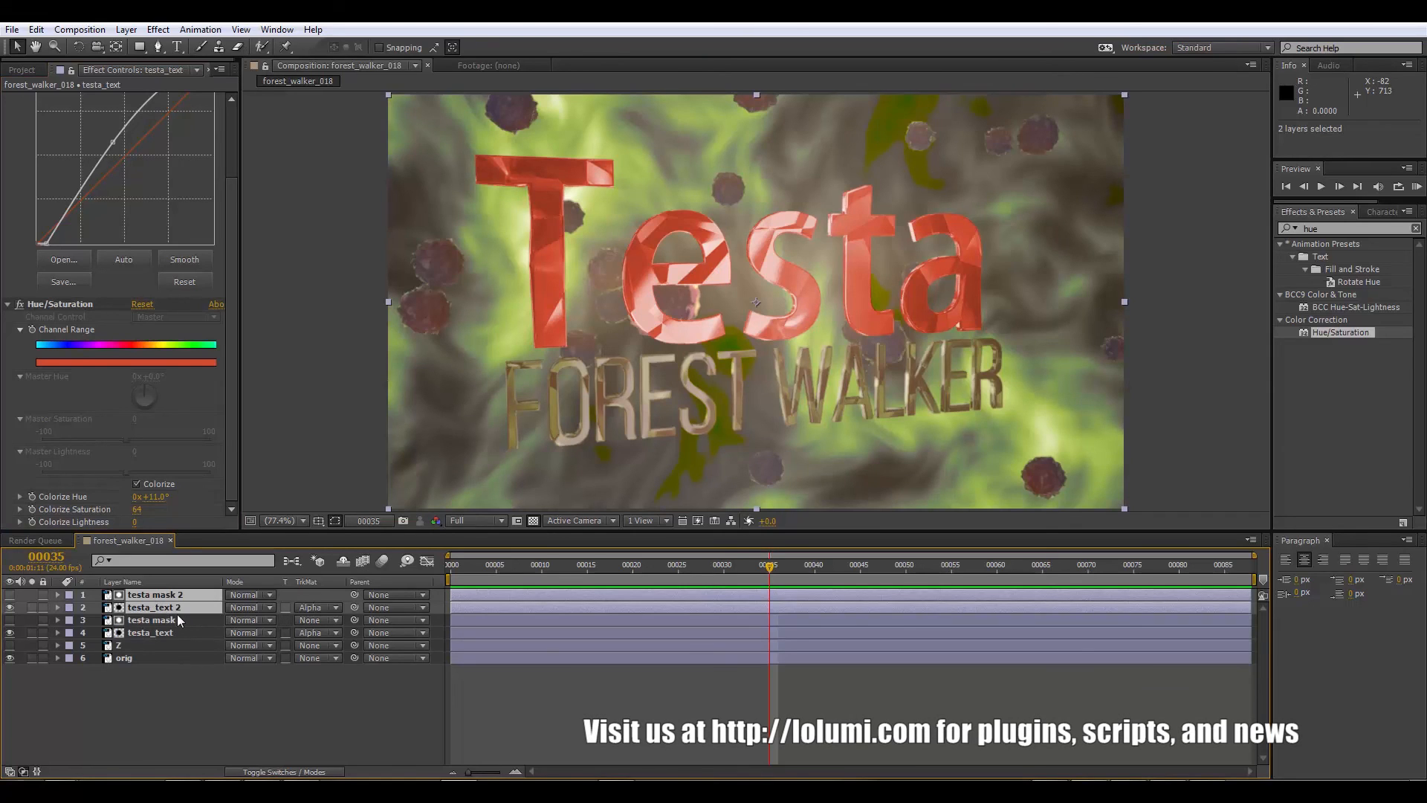
Step: Rename the duplicated text layer testa_text 2 as forest_text
click(178, 606)
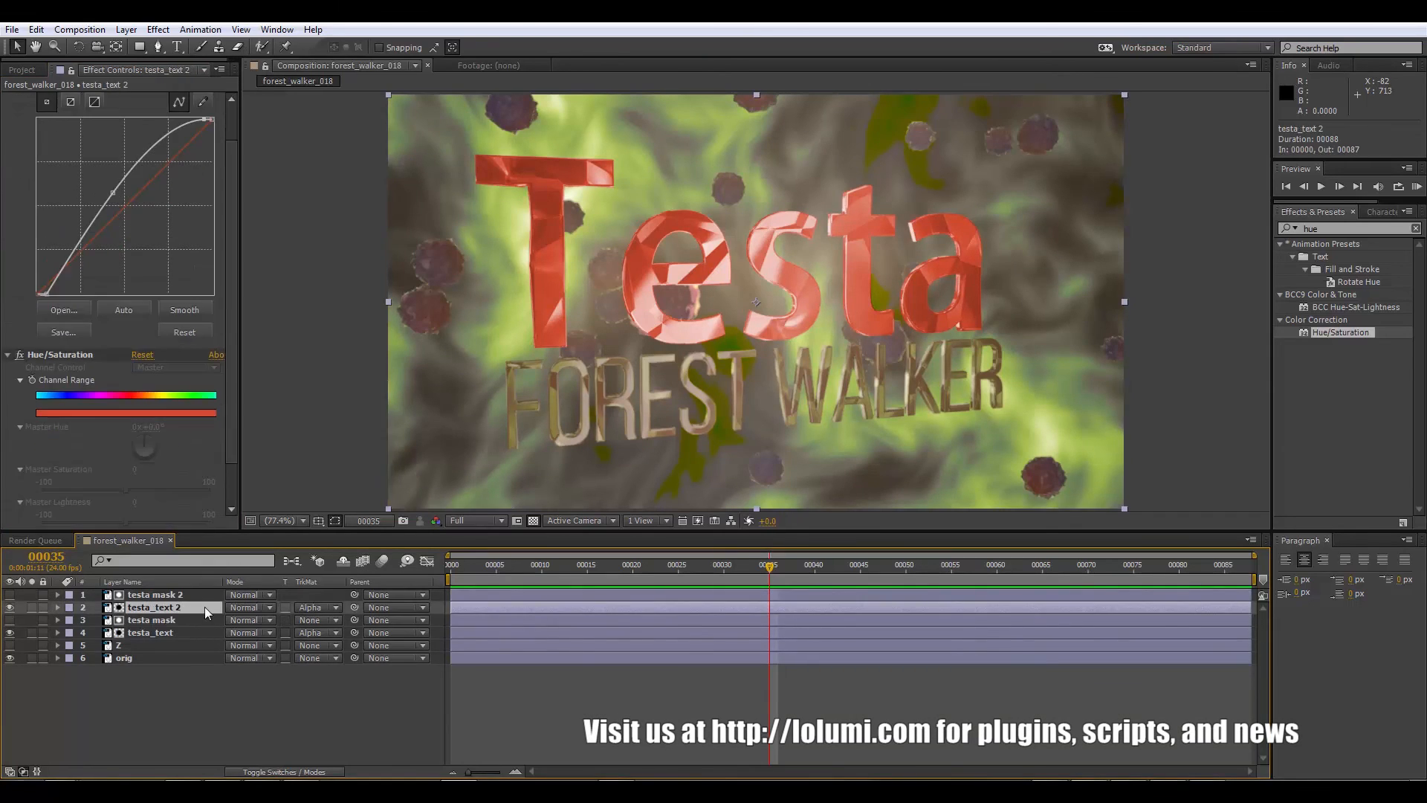
key(Return)
key(Right)
key(Left)
key(Left)
key(Left)
key(Left)
key(Left)
key(BackSpace)
key(BackSpace)
key(BackSpace)
key(BackSpace)
key(BackSpace)
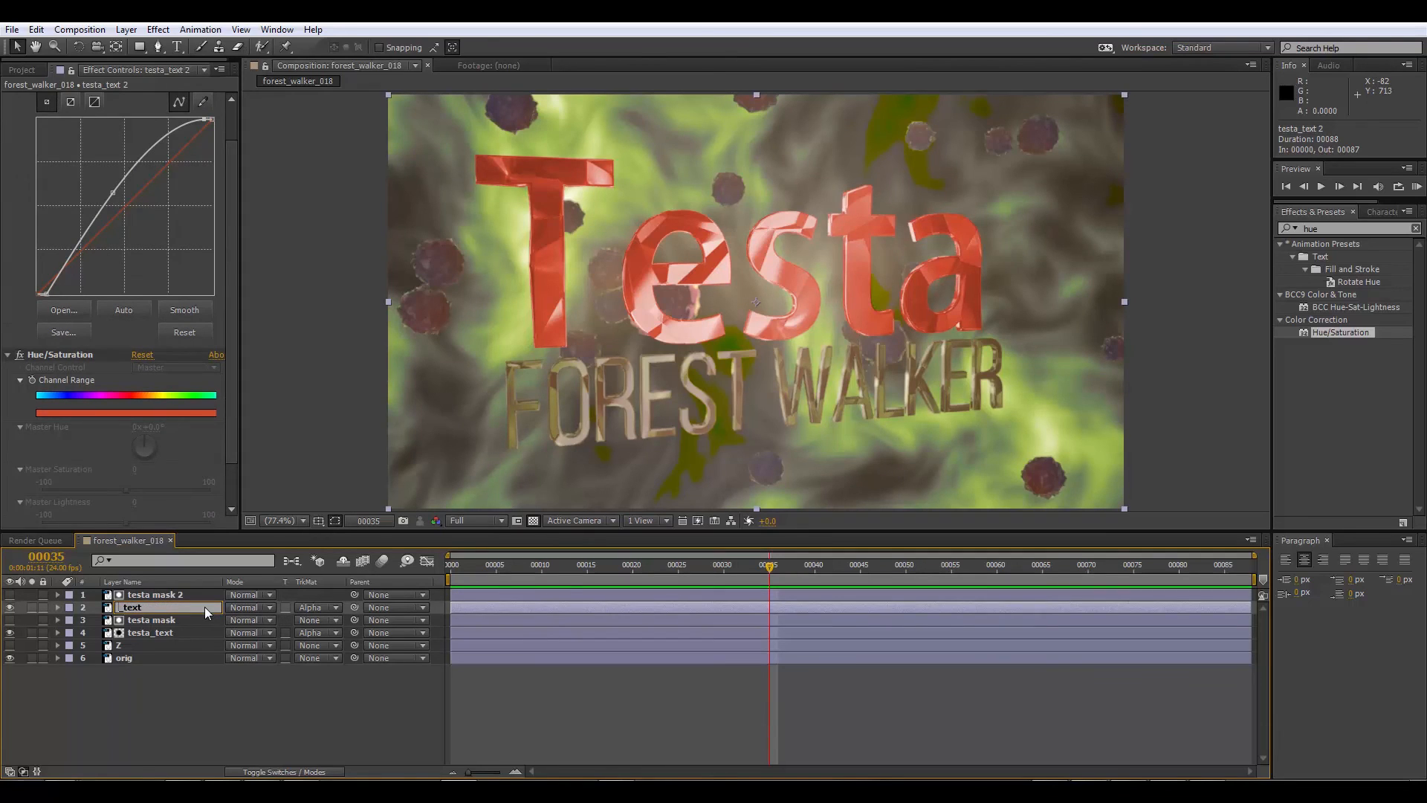
text(forest)
Step: Rename the duplicated matte layer testa mask 2 as forest mask and select forest_text
click(177, 598)
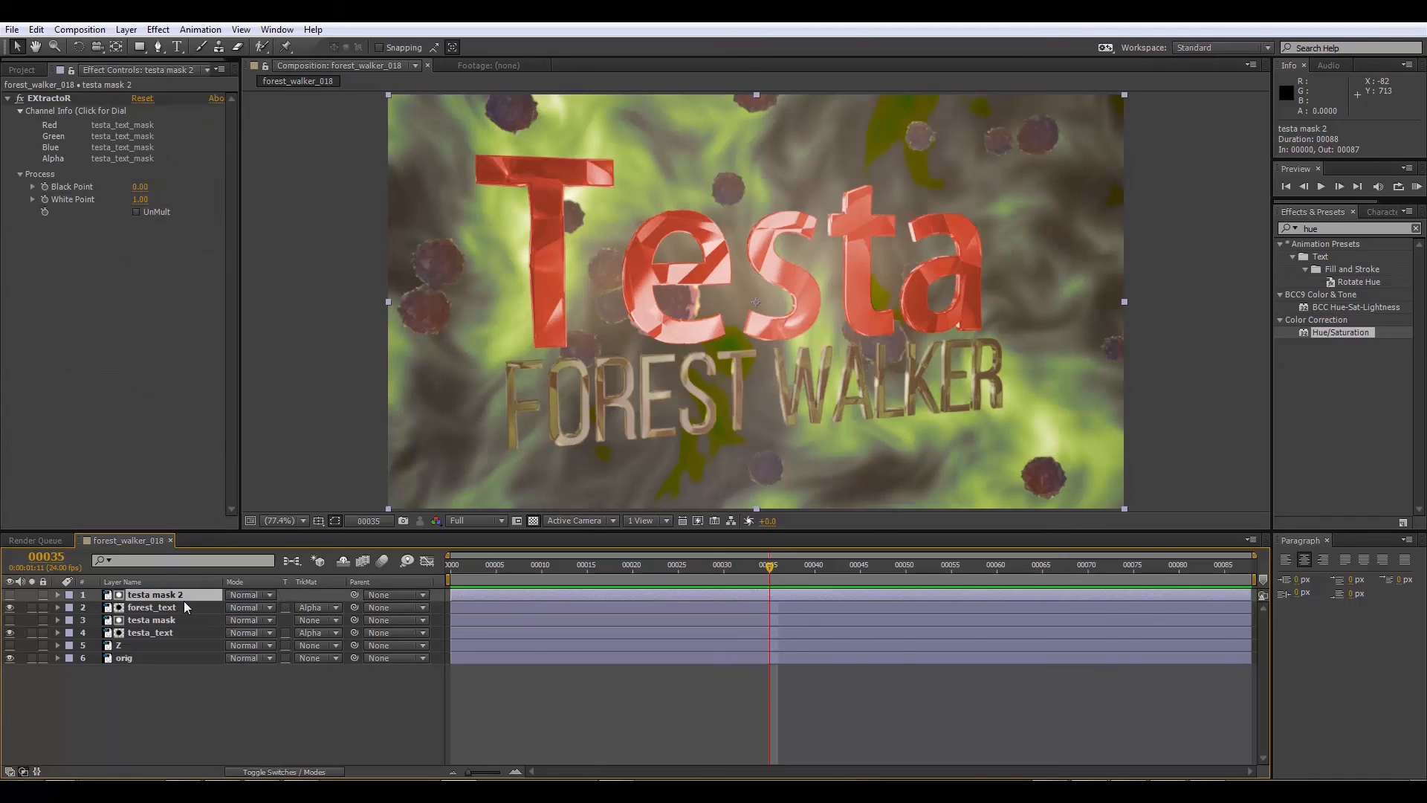
key(Return)
key(Left)
key(BackSpace)
key(BackSpace)
key(BackSpace)
key(BackSpace)
text(fore)
click(154, 608)
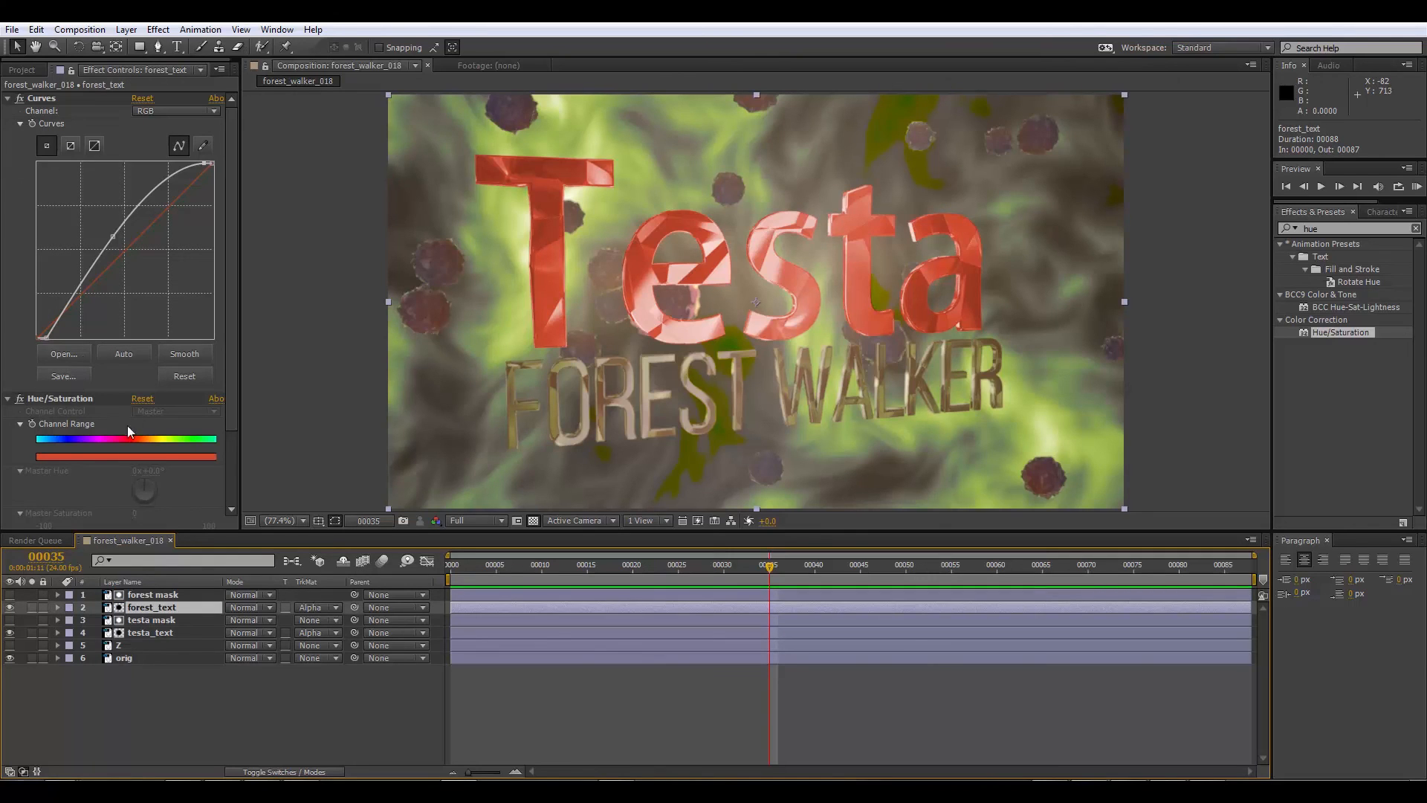
Step: Set the Colorize Hue in forest_text's Hue/Saturation effect to 36° for an orange tint
scroll(101, 480, down, 3)
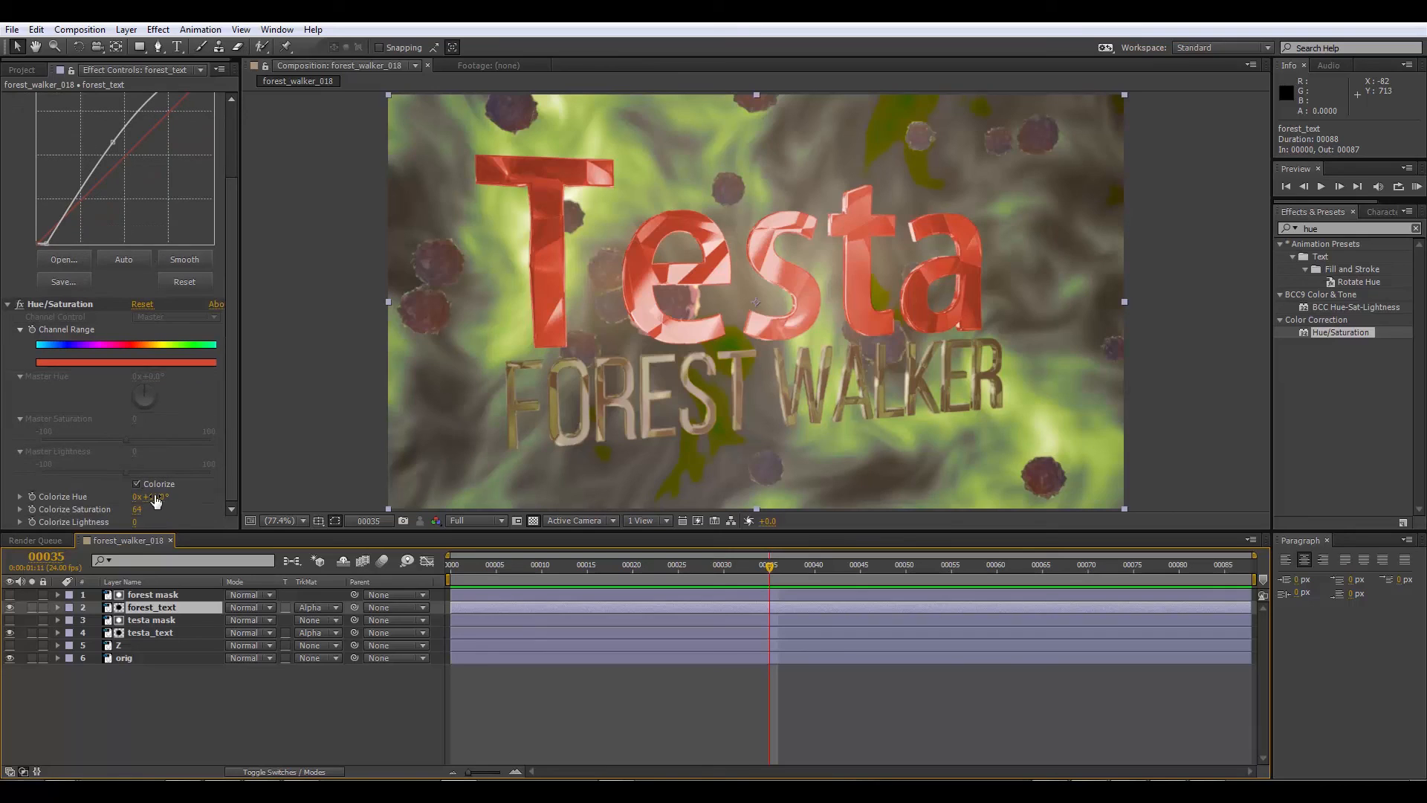
drag(156, 500, 170, 496)
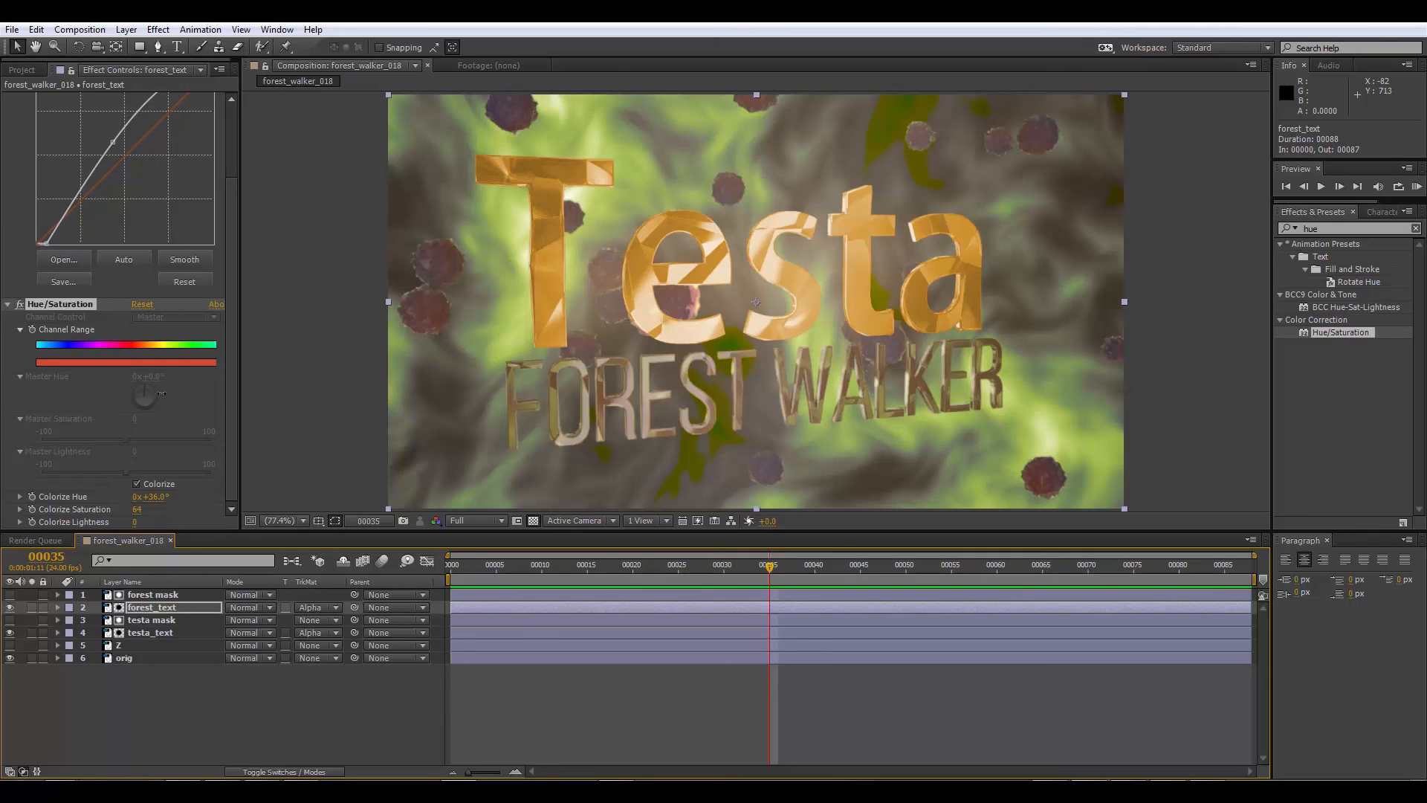
Step: In the forest mask layer's EXtractoR effect, assign forest_text_mask to the red, green, blue and alpha channels
click(154, 595)
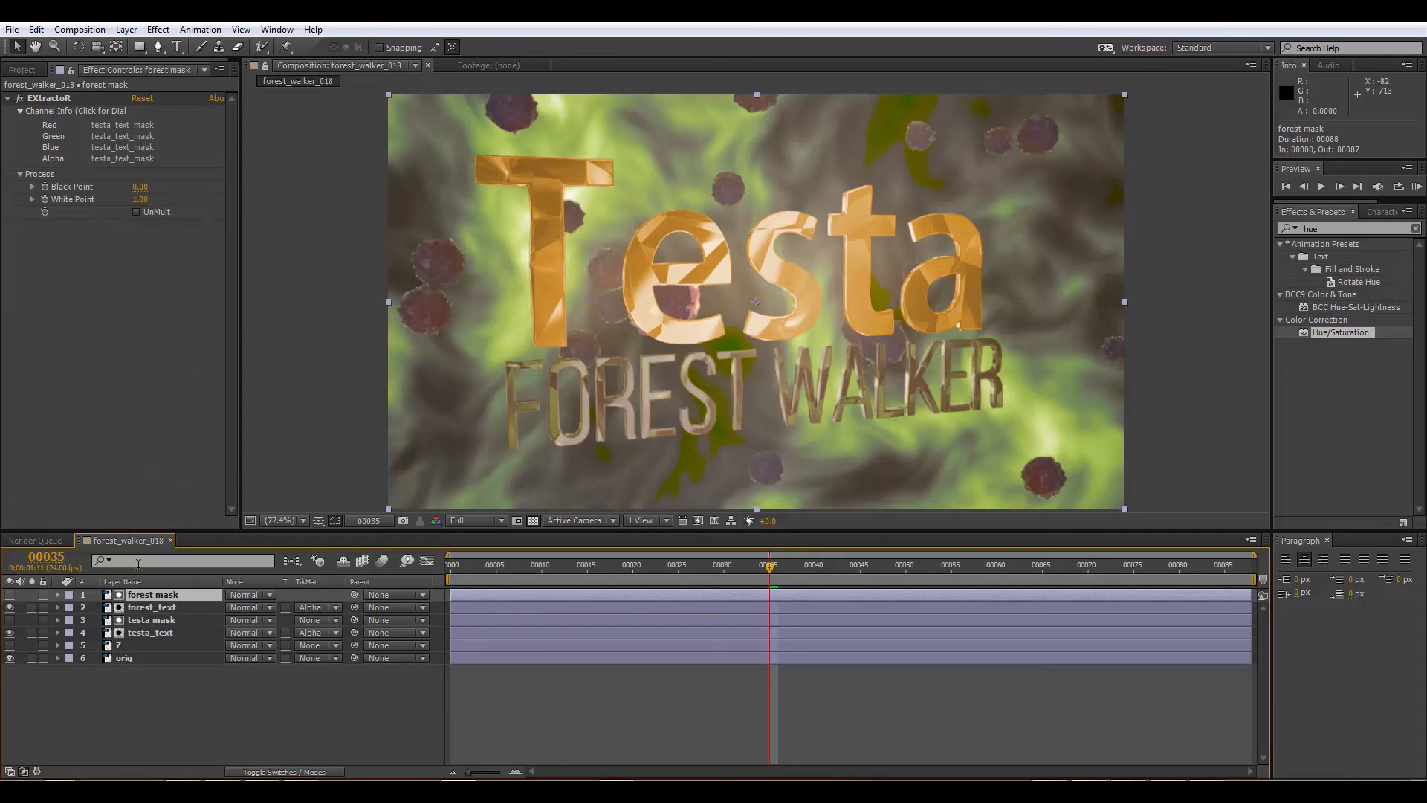
click(113, 143)
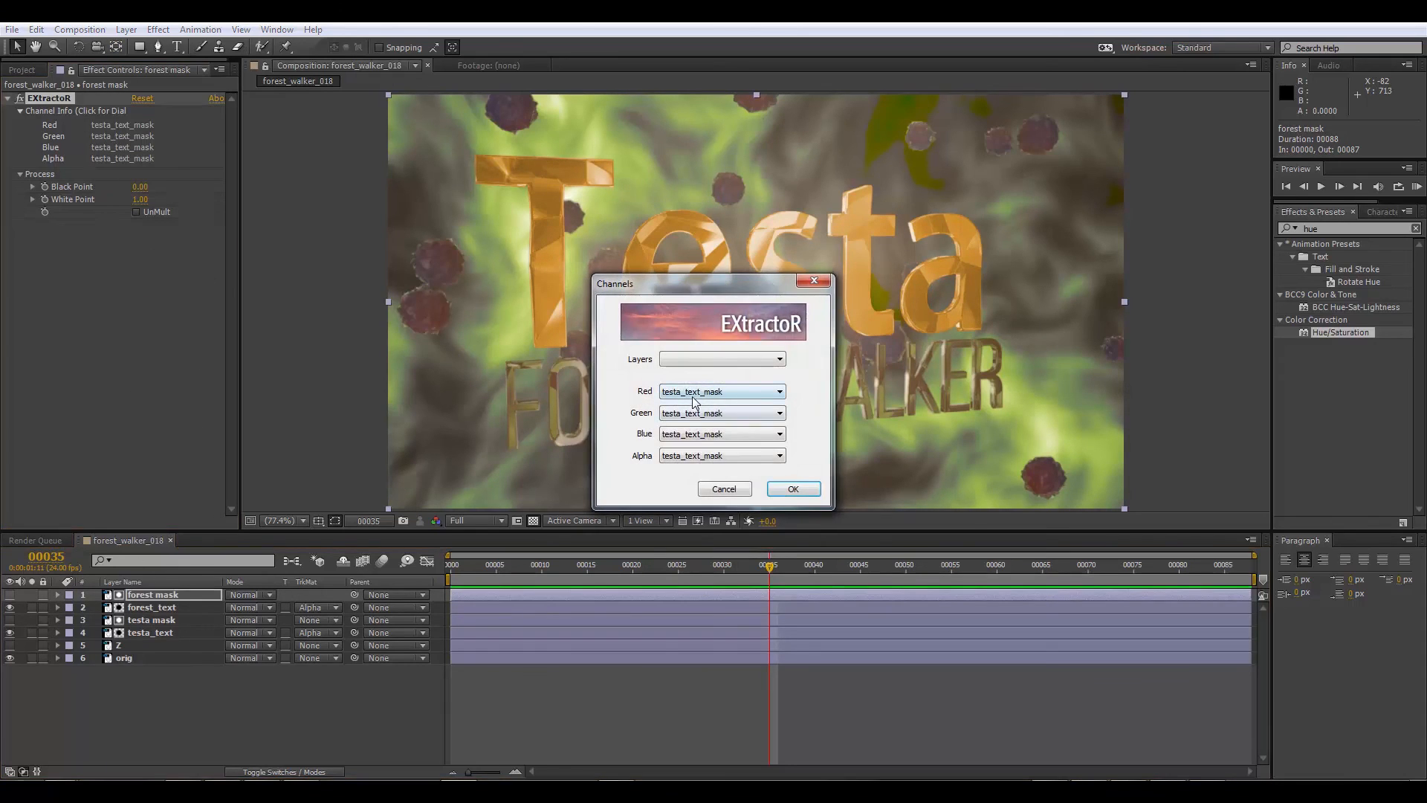
click(691, 392)
click(691, 463)
click(692, 413)
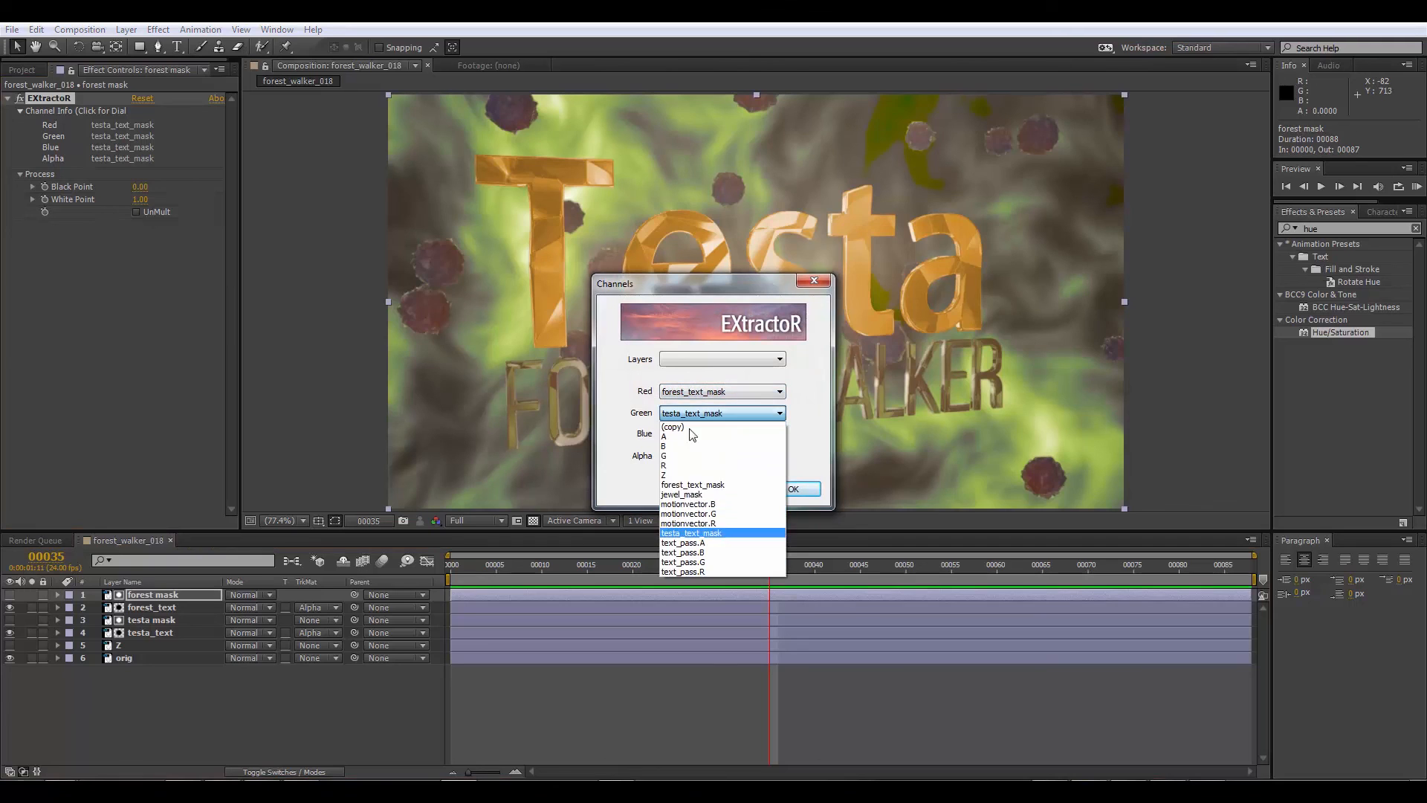
click(691, 484)
click(691, 434)
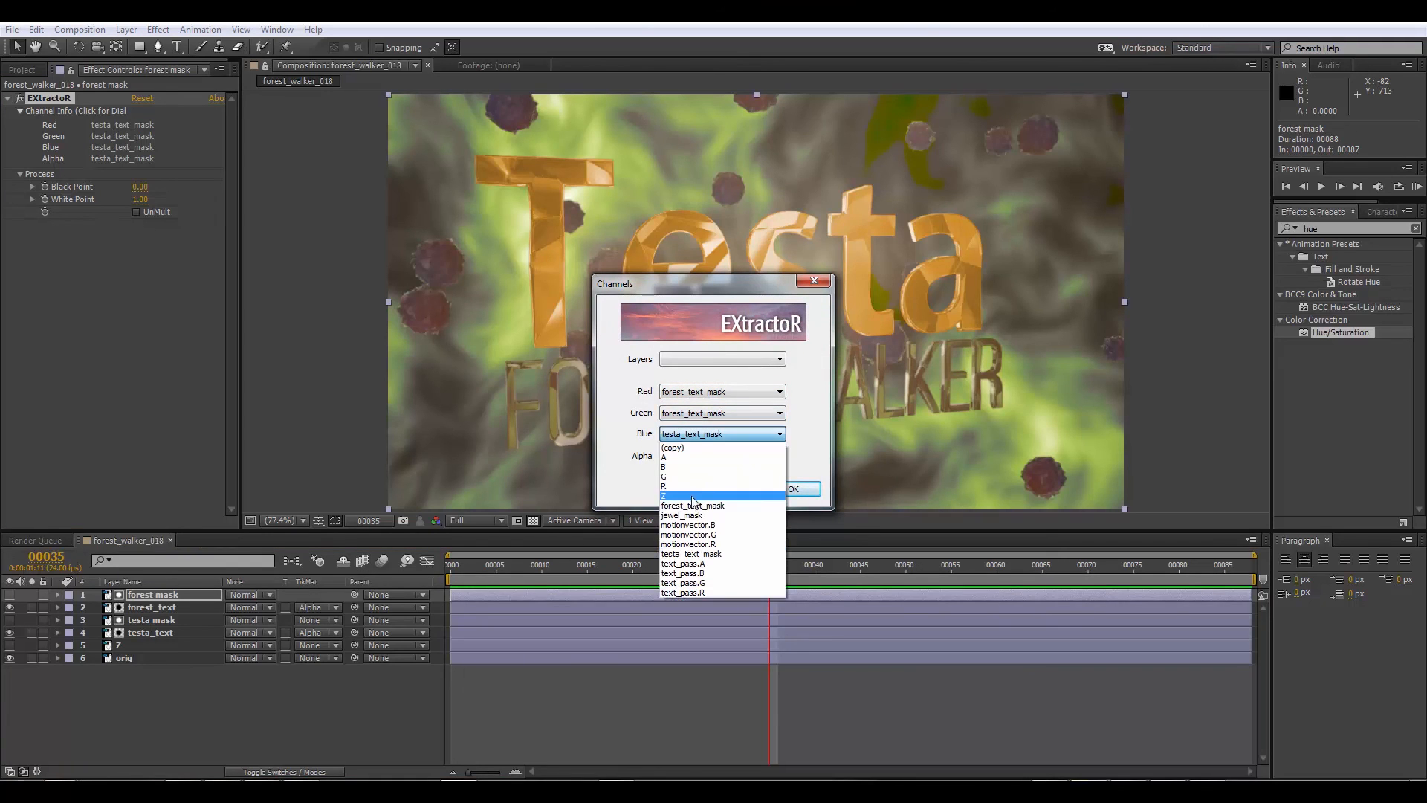
click(691, 506)
click(691, 456)
click(691, 503)
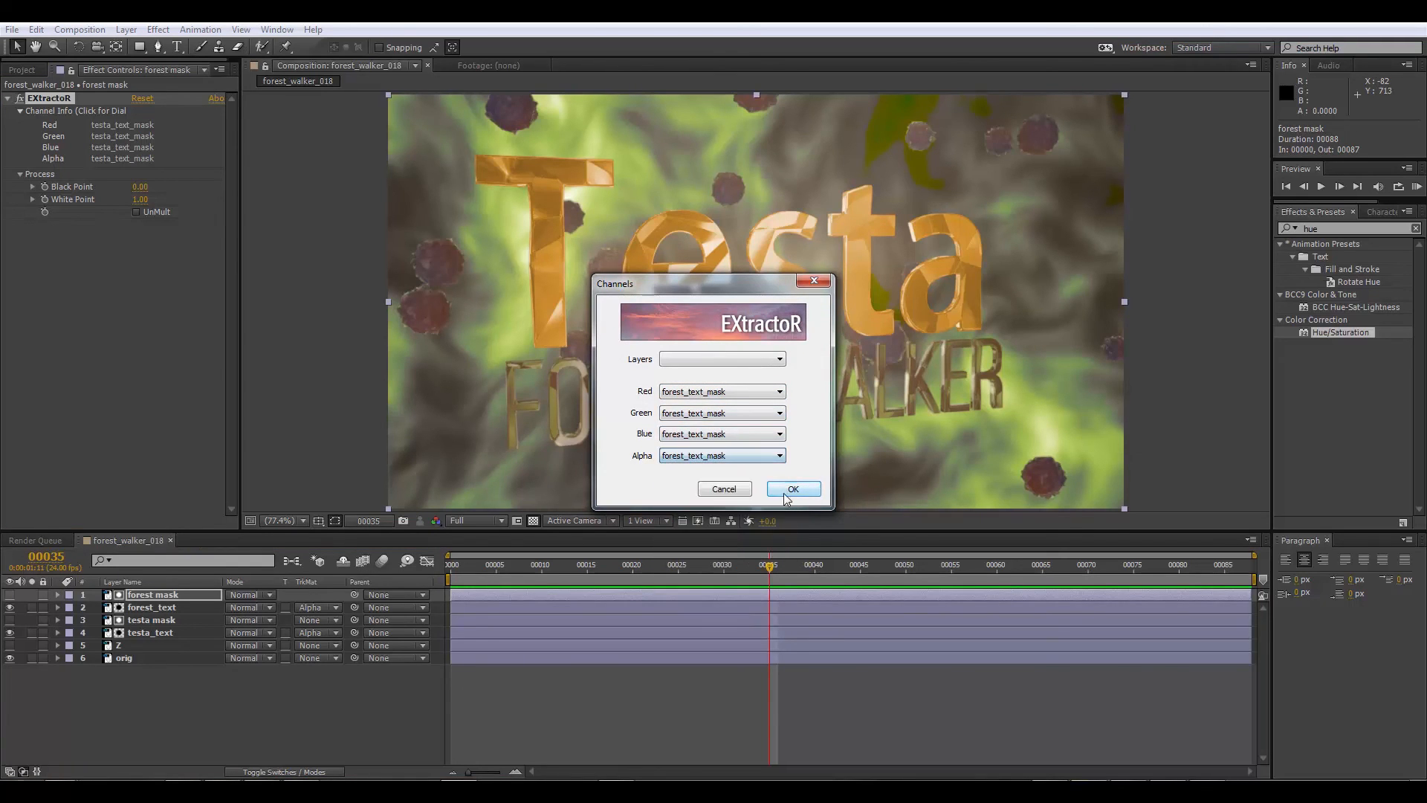
click(792, 489)
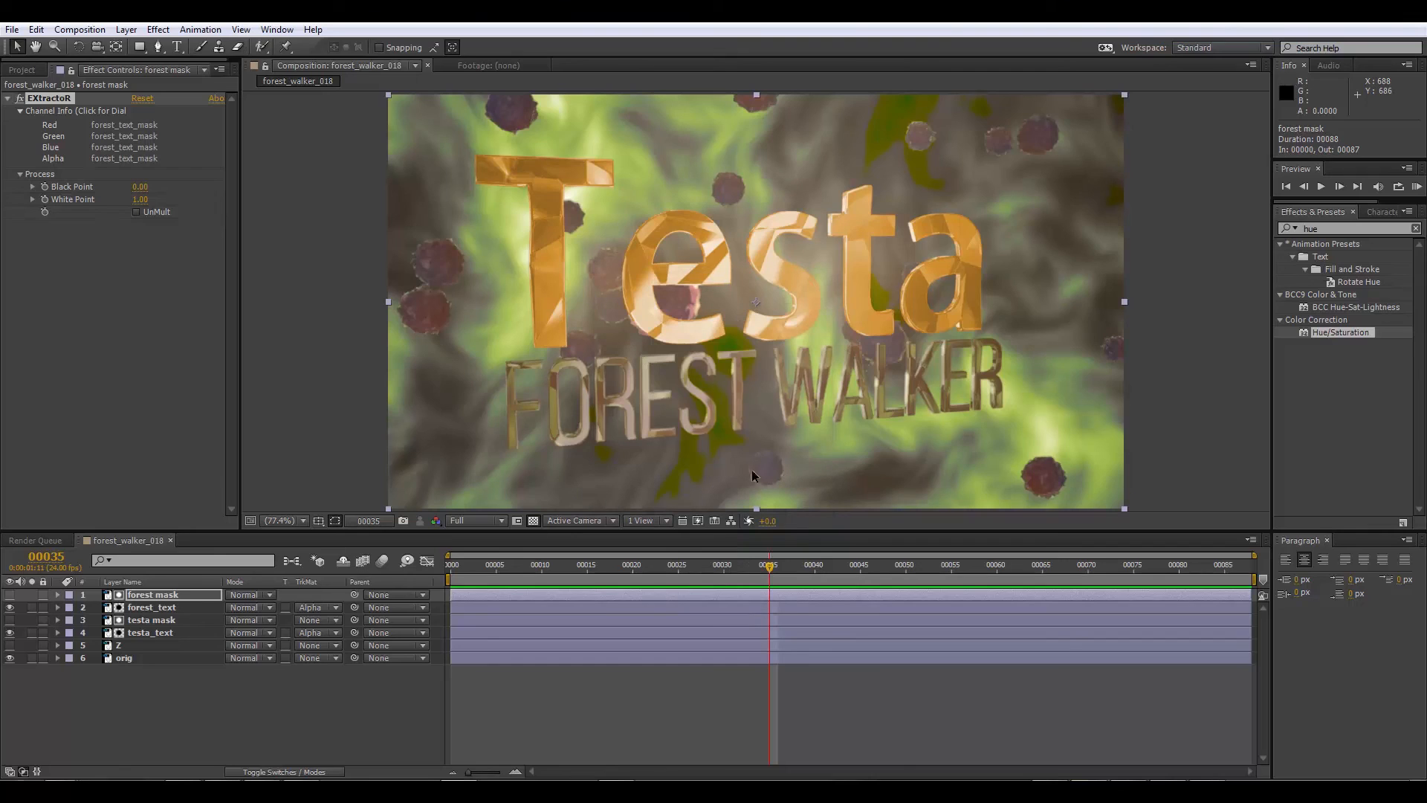
Step: Select forest_text and scrub back through the timeline to check the separate grades on both texts
click(154, 608)
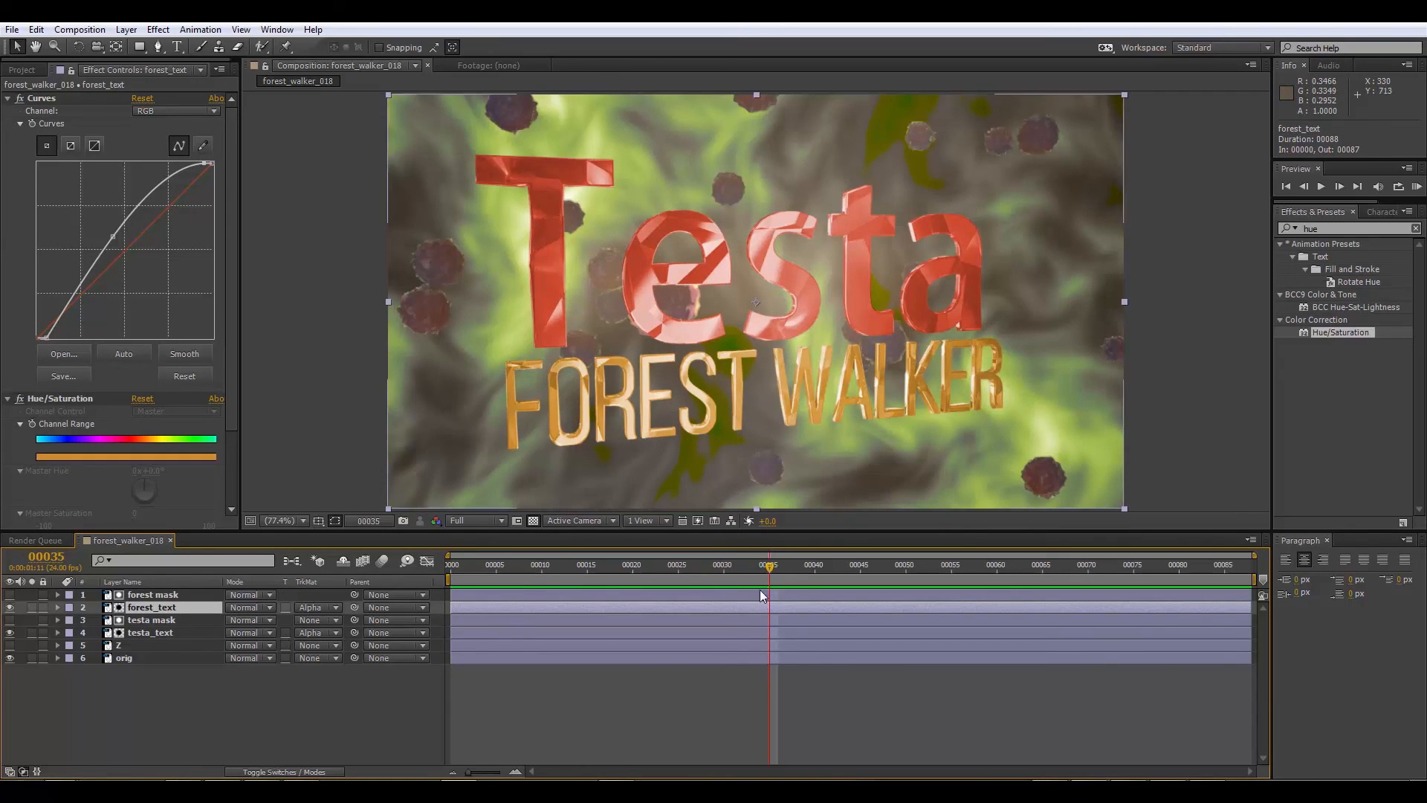
click(712, 564)
drag(712, 566, 697, 565)
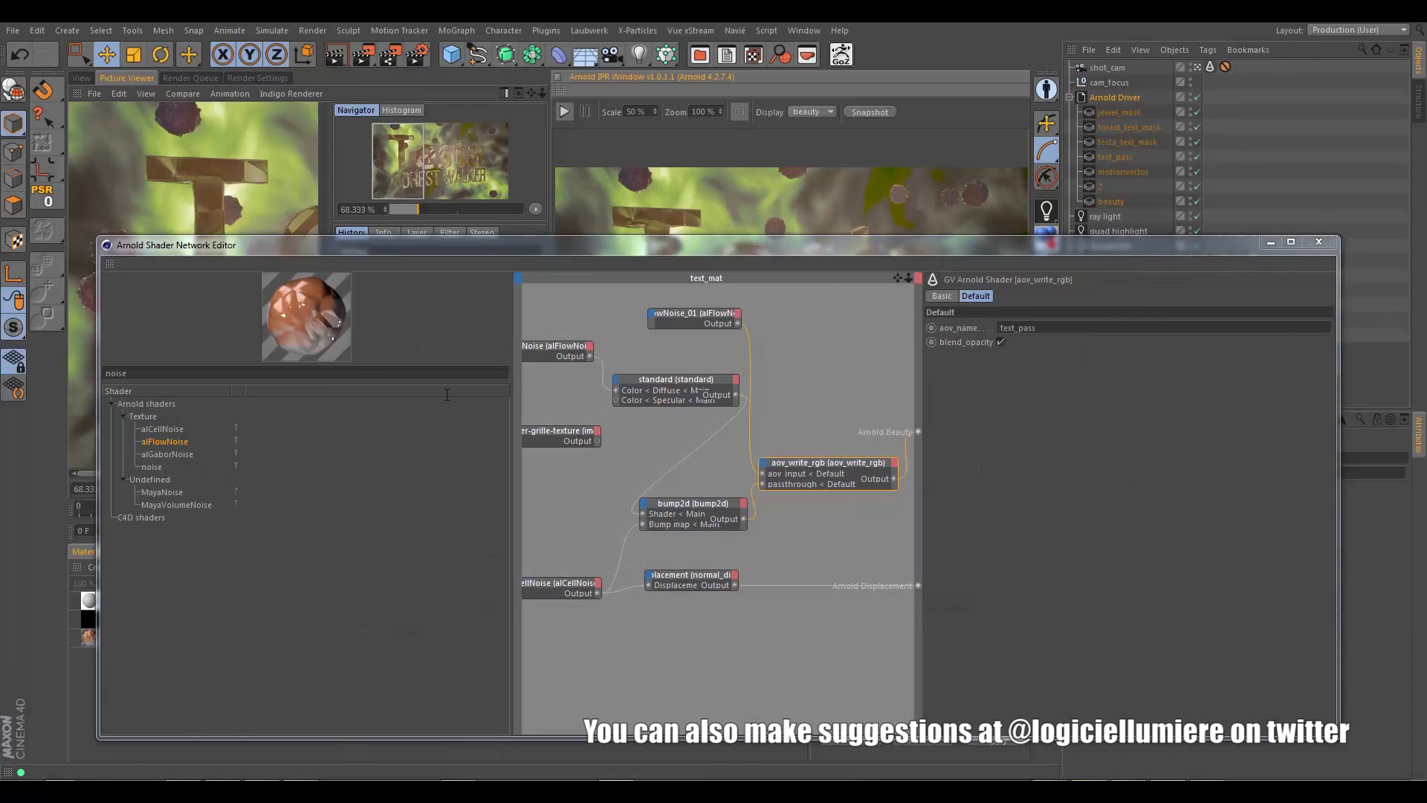
Step: Switch to Cinema 4D, close the Arnold Shader Network Editor to return to the perspective viewport, and open the list of Arnold tools
click(1318, 242)
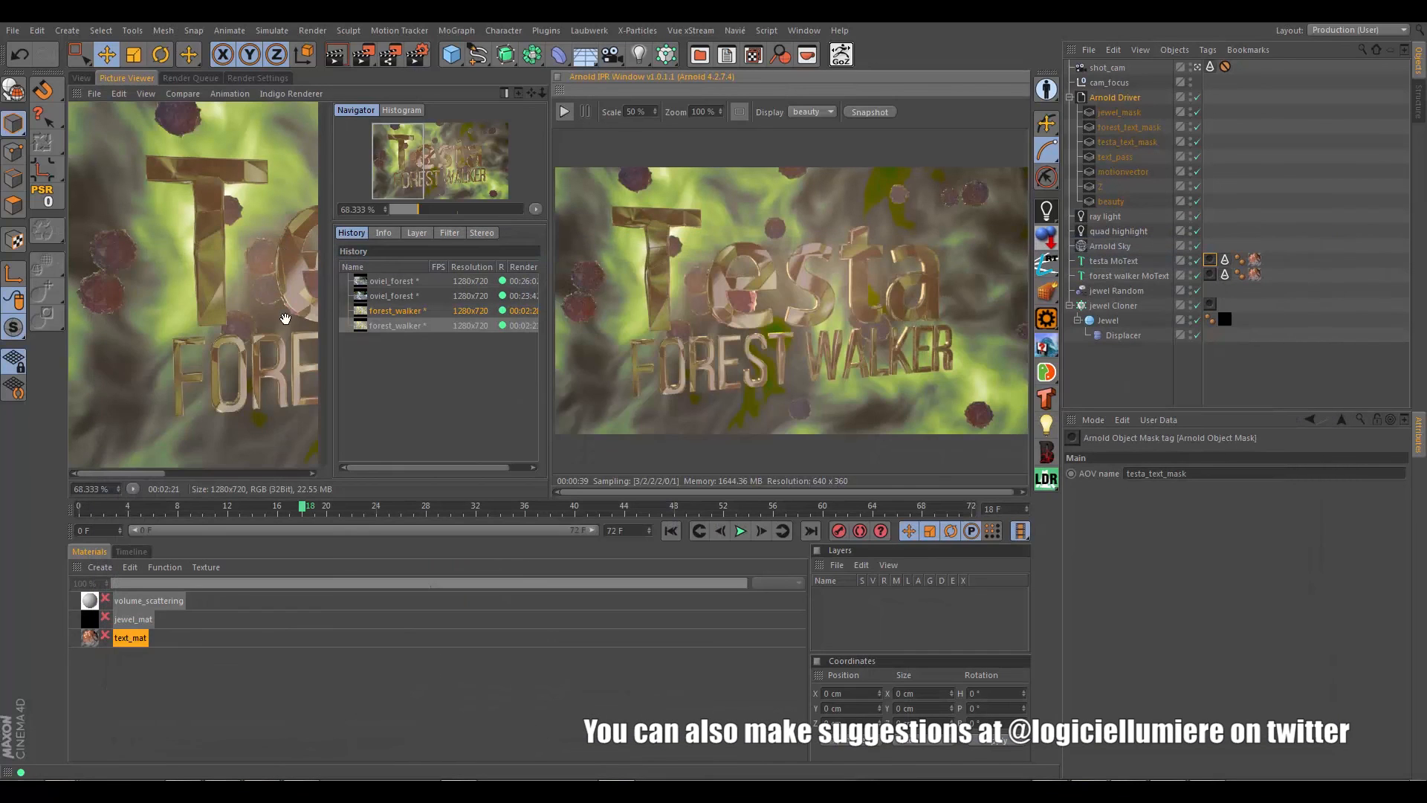
click(81, 78)
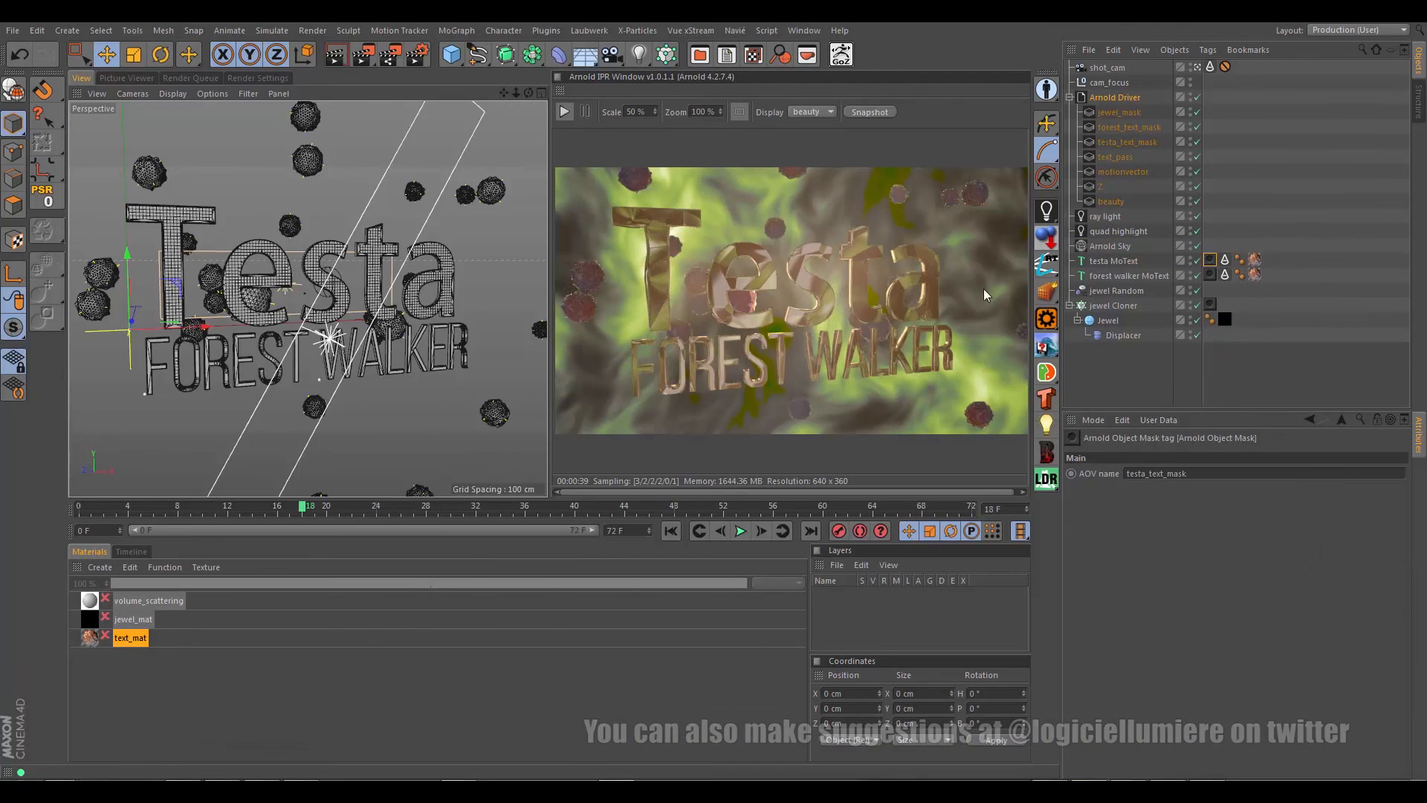
click(1047, 211)
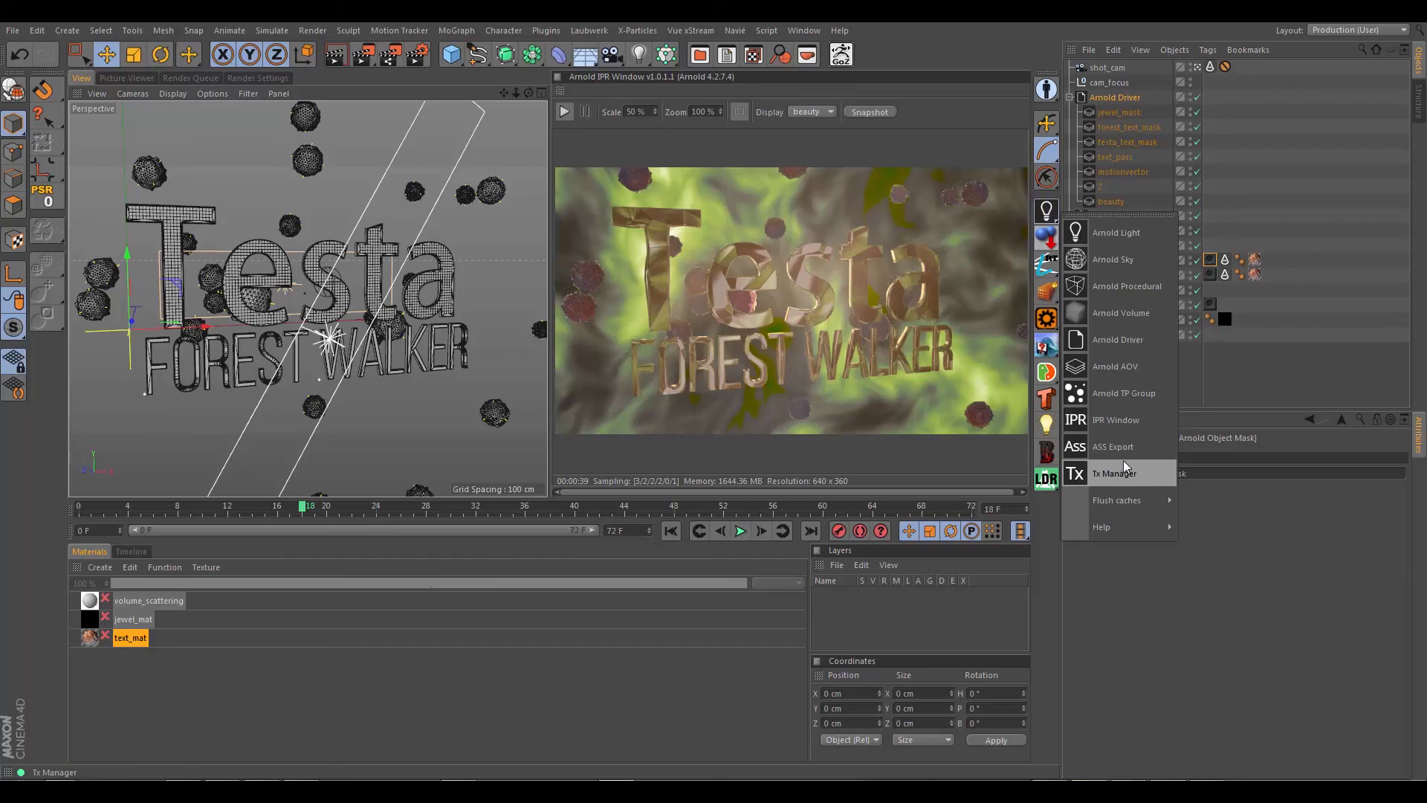